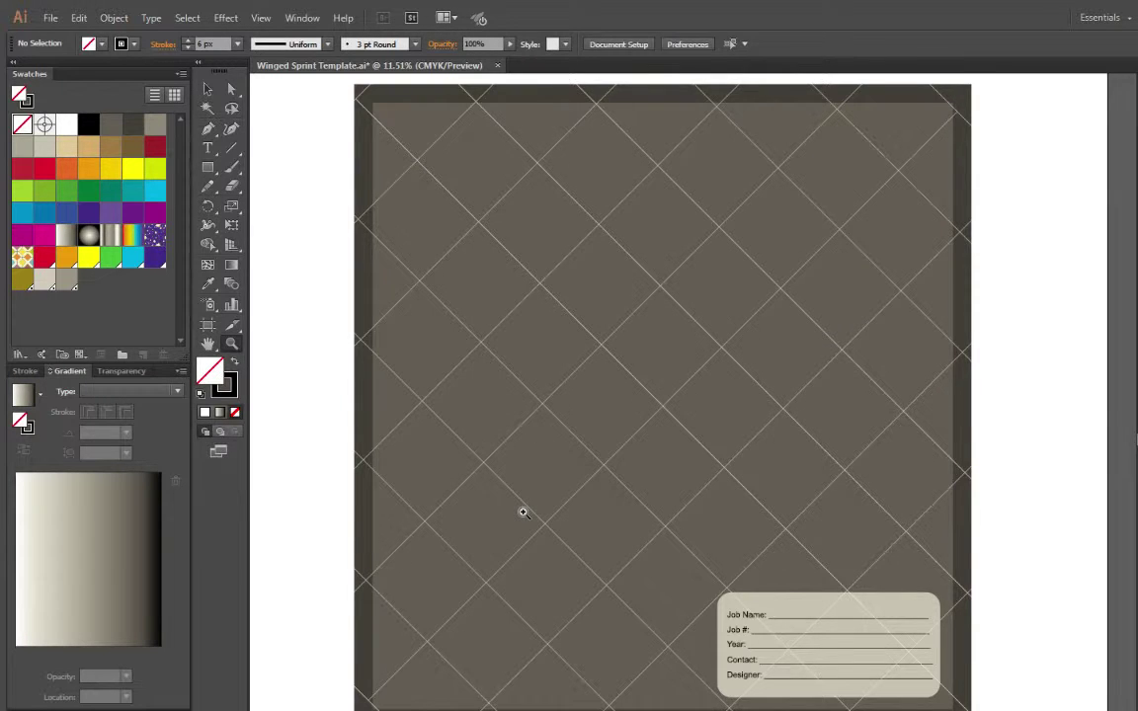
# Paste the race car template image and move it up so its car views overlap the artboard
pyautogui.scroll(-5, 523, 512)
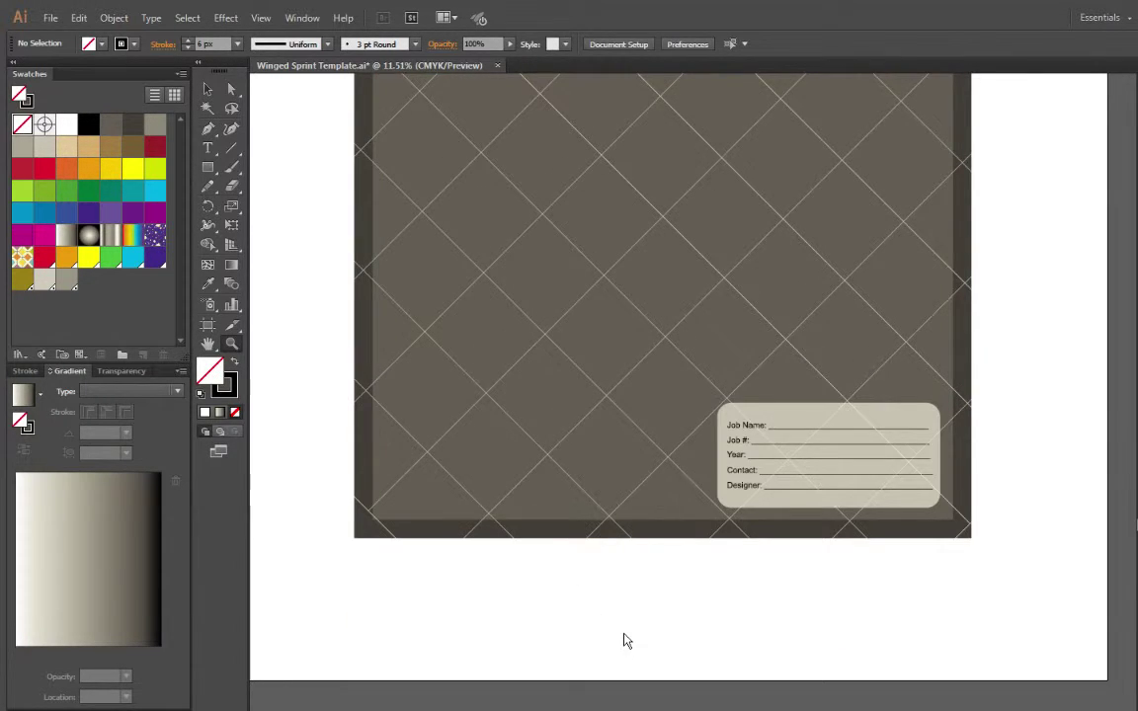
pyautogui.hotkey('ctrl', '-')
pyautogui.hotkey('ctrl', 'v')
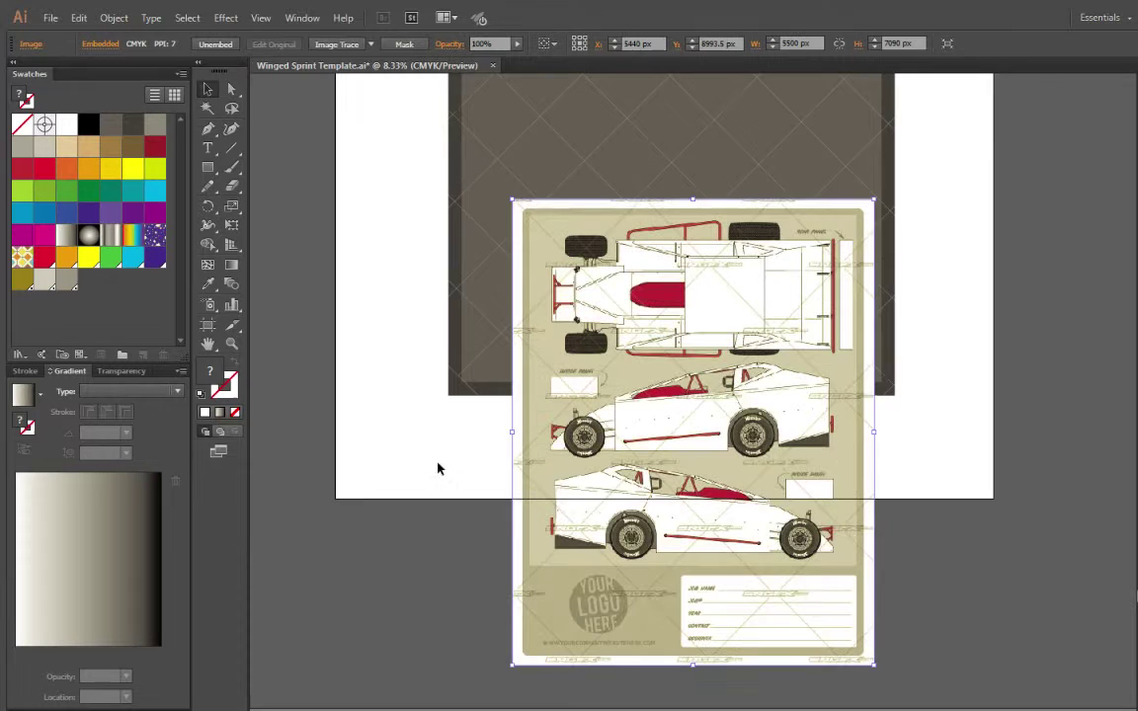
pyautogui.moveTo(655, 479); pyautogui.dragTo(655, 406)
pyautogui.click(285, 397)
# With the Pen tool, trace the lower car's rear edge and rear deck, curving up to the roof peak
pyautogui.click(233, 343)
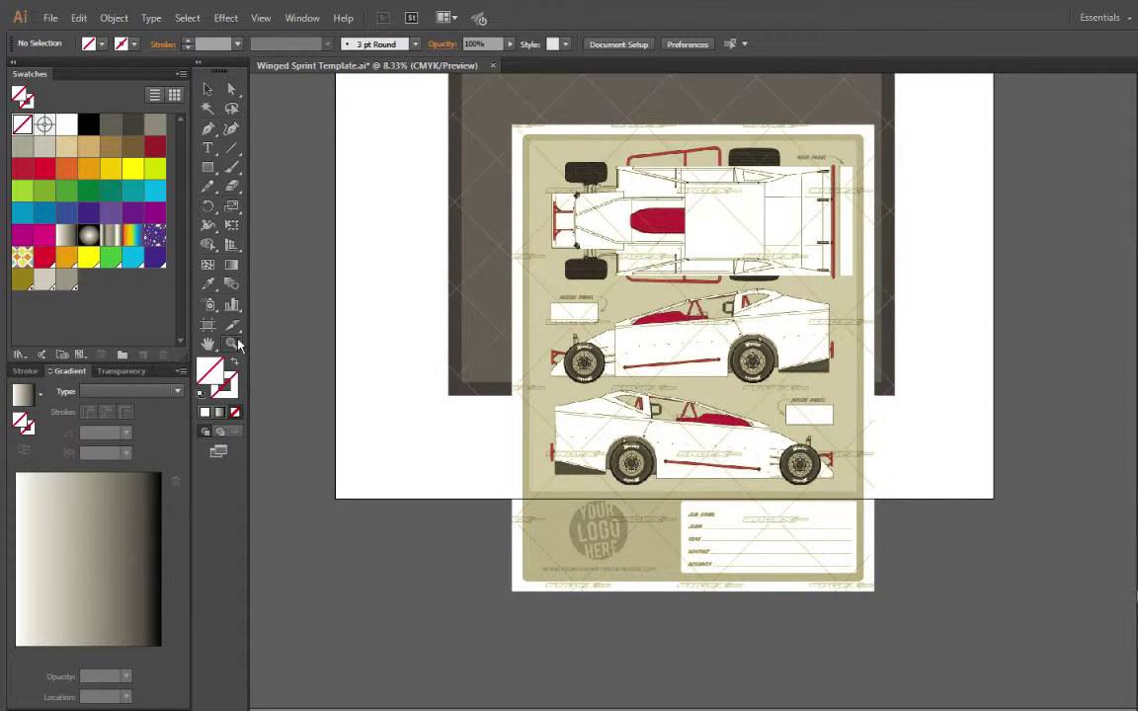
pyautogui.moveTo(578, 476); pyautogui.dragTo(845, 370)
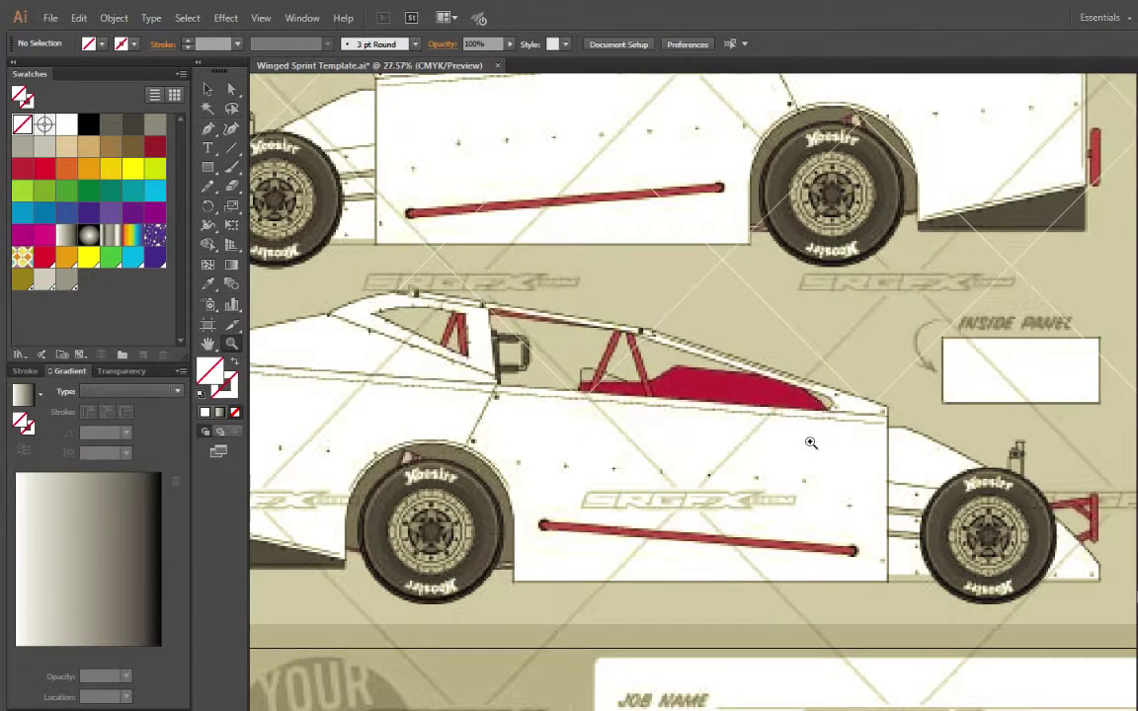
pyautogui.scroll(3, 785, 465)
pyautogui.hscroll(-6, 784, 464)
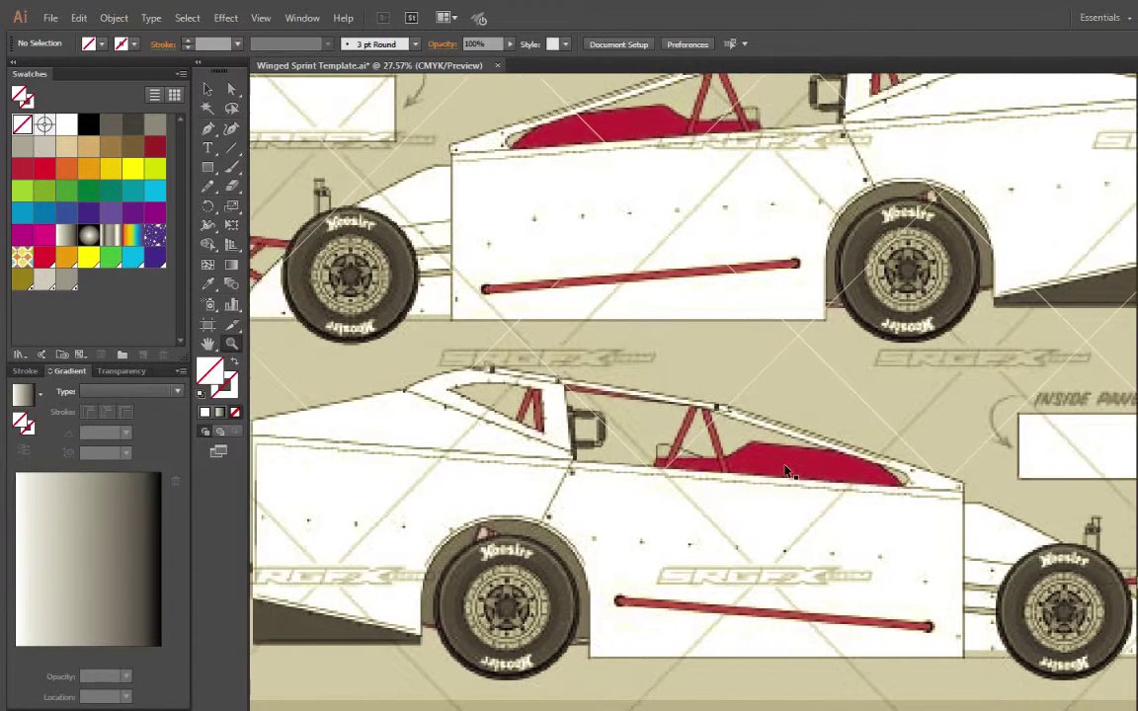
pyautogui.click(203, 87)
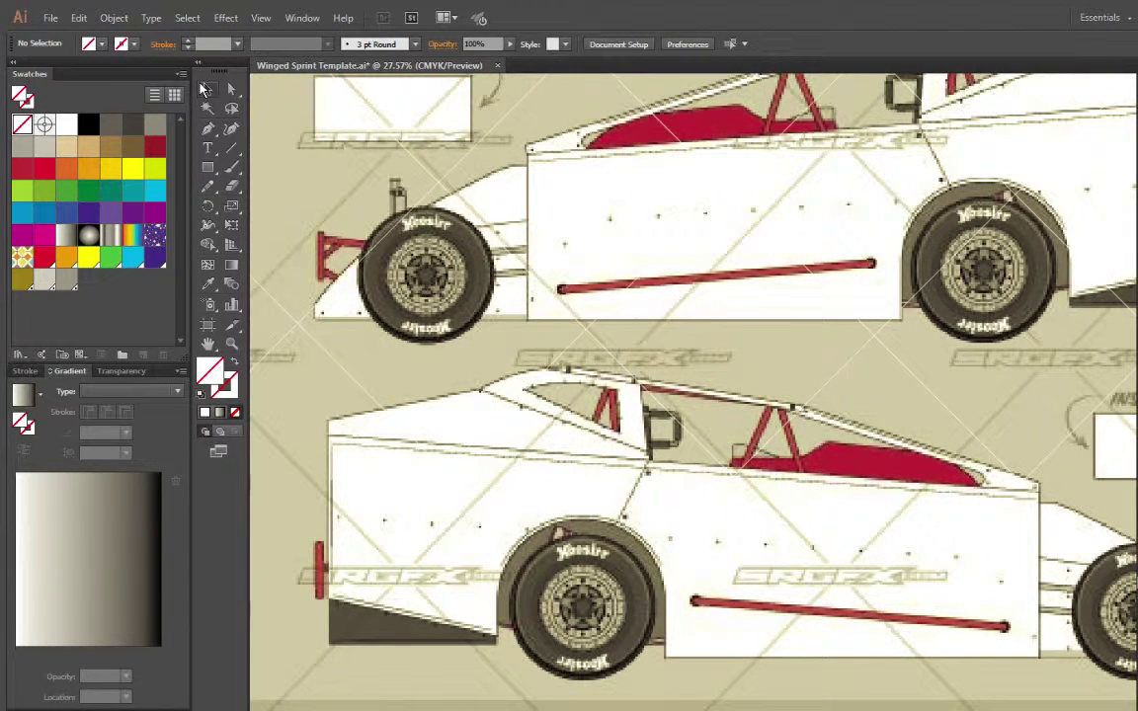
pyautogui.click(208, 129)
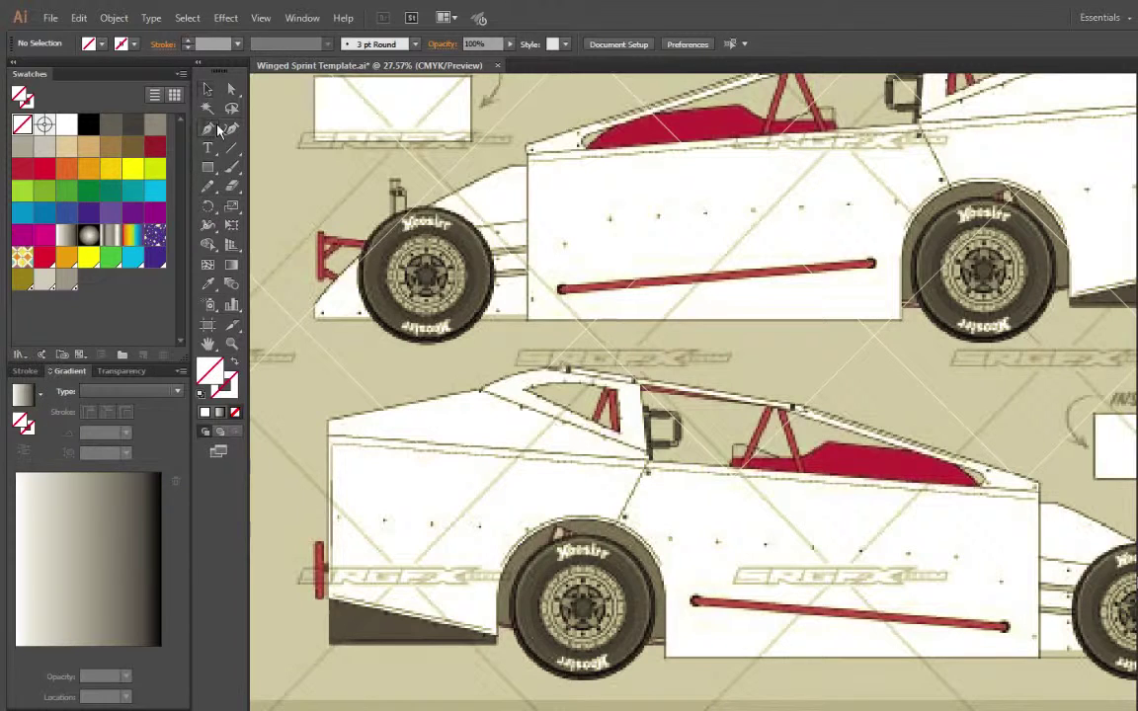
pyautogui.click(331, 600)
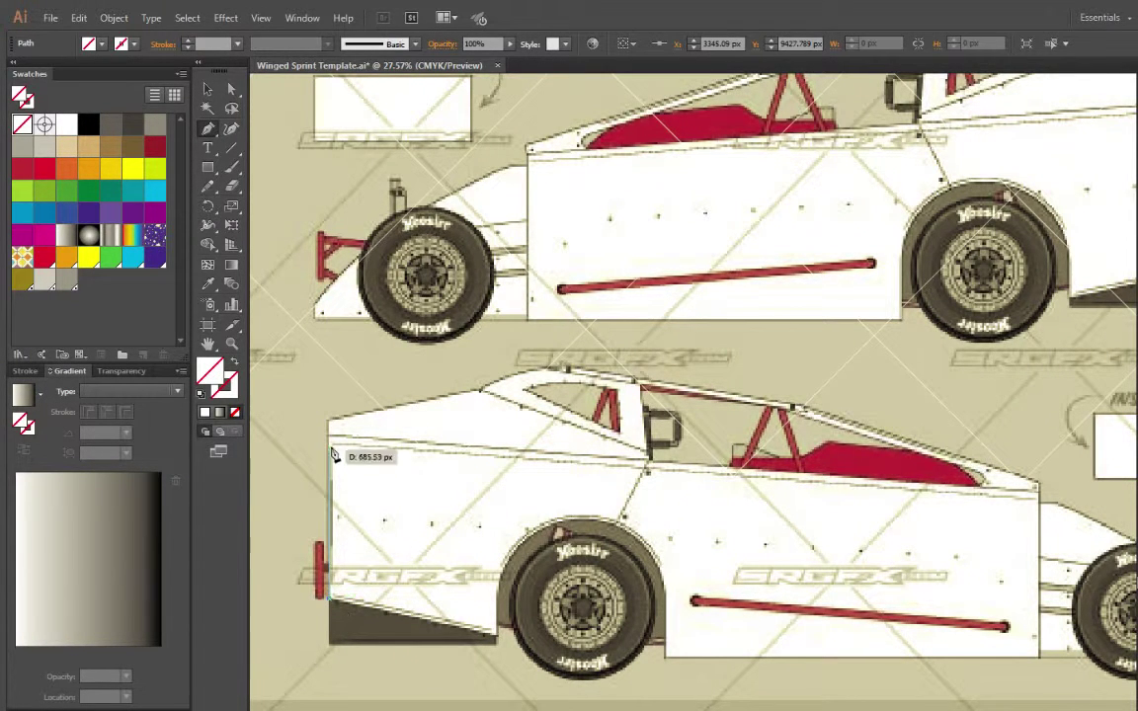
pyautogui.click(329, 419)
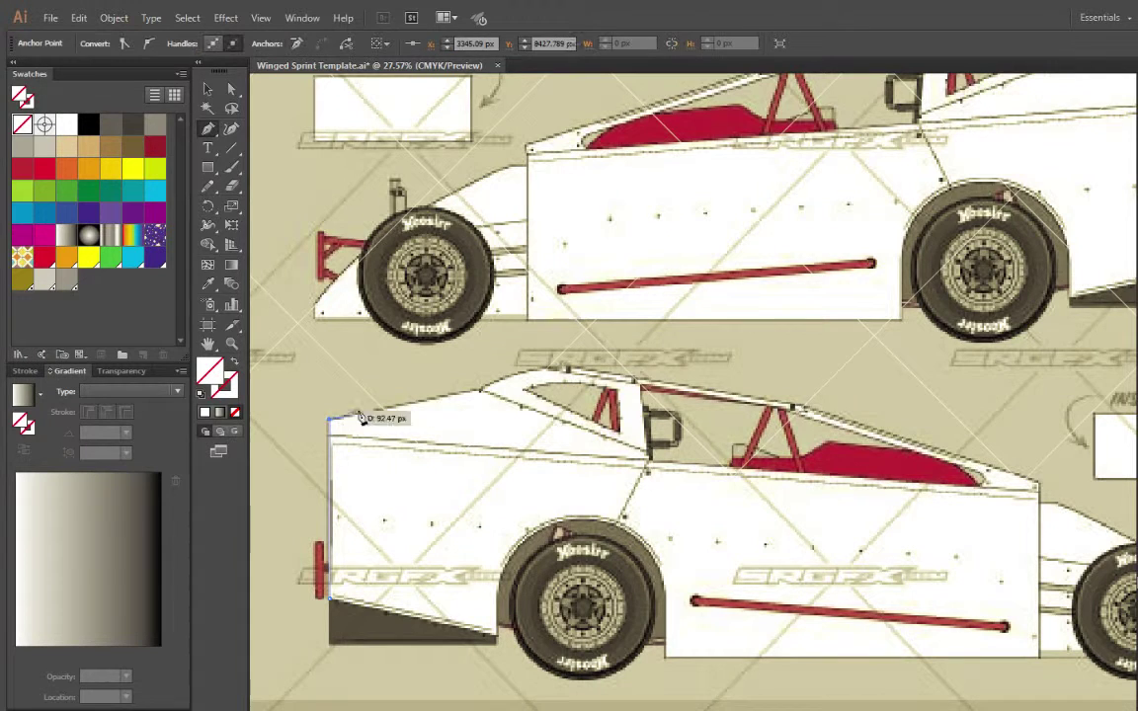
pyautogui.click(481, 392)
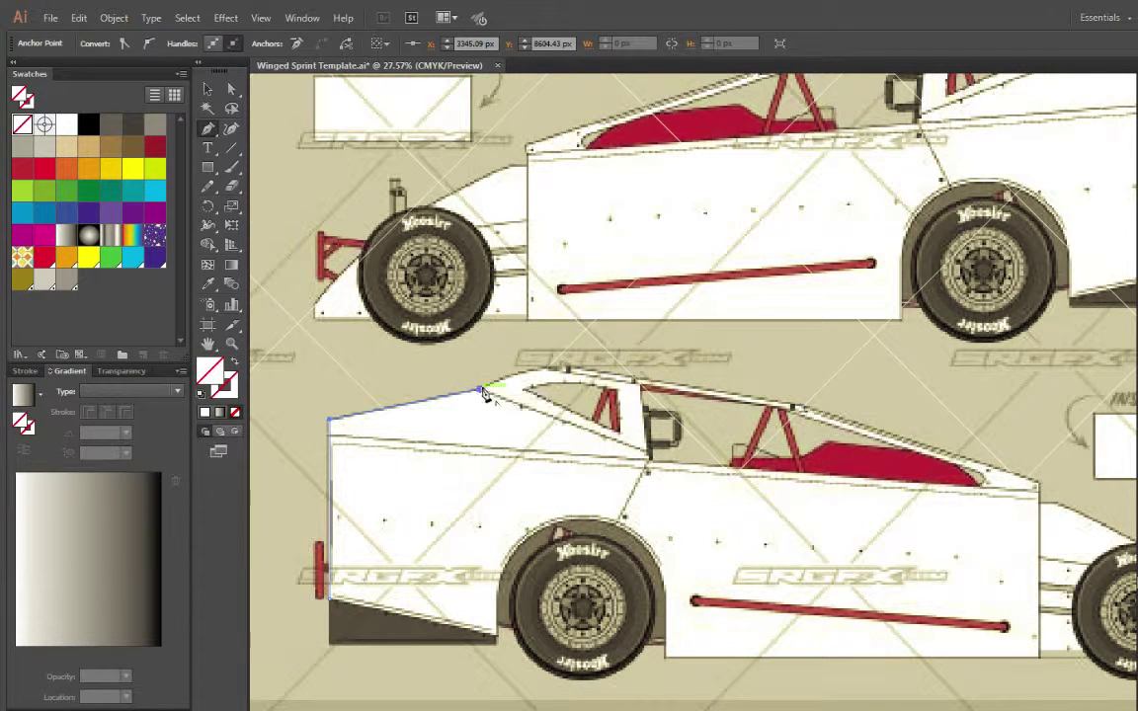
pyautogui.moveTo(567, 372); pyautogui.dragTo(621, 370)
pyautogui.click(566, 368)
# Continue the body outline down the sloping front roofline, the front edge and the bottom edge to the rear wheel arch
pyautogui.click(800, 406)
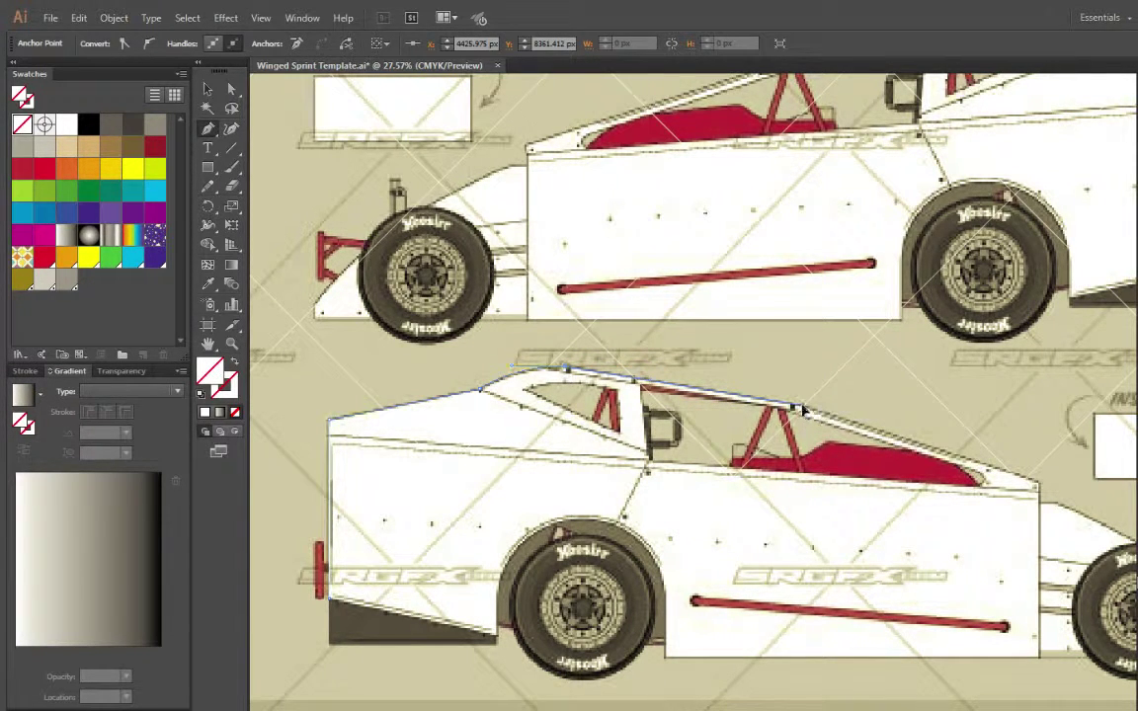
pyautogui.click(1039, 487)
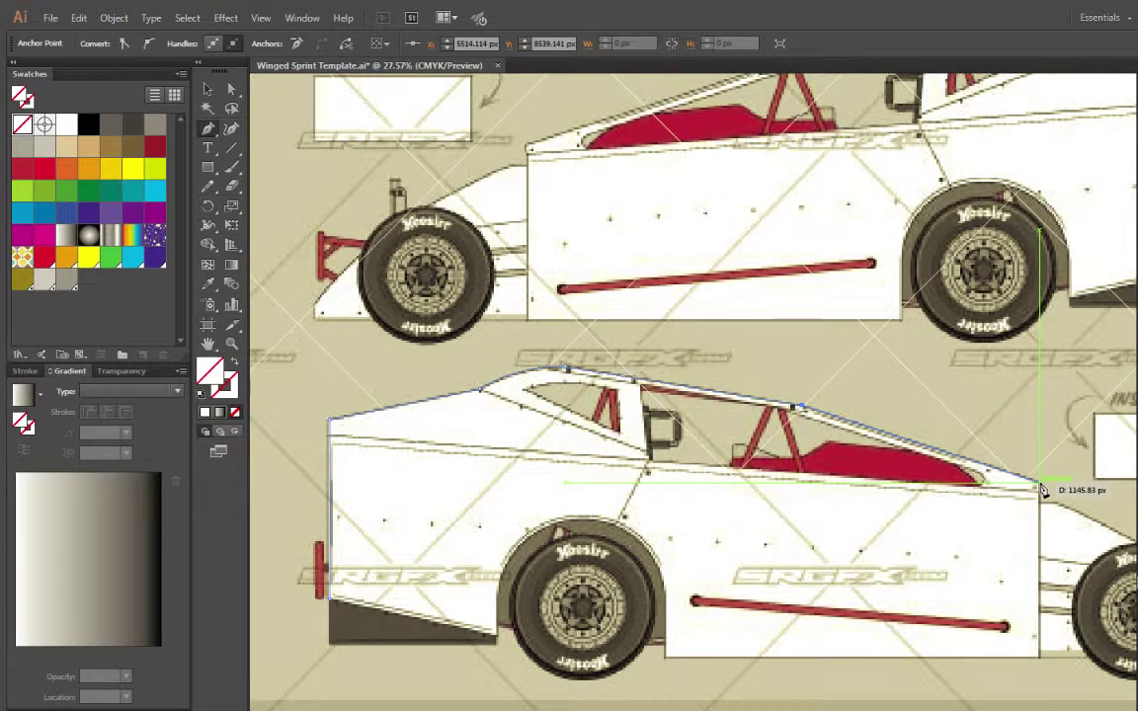
pyautogui.click(1041, 658)
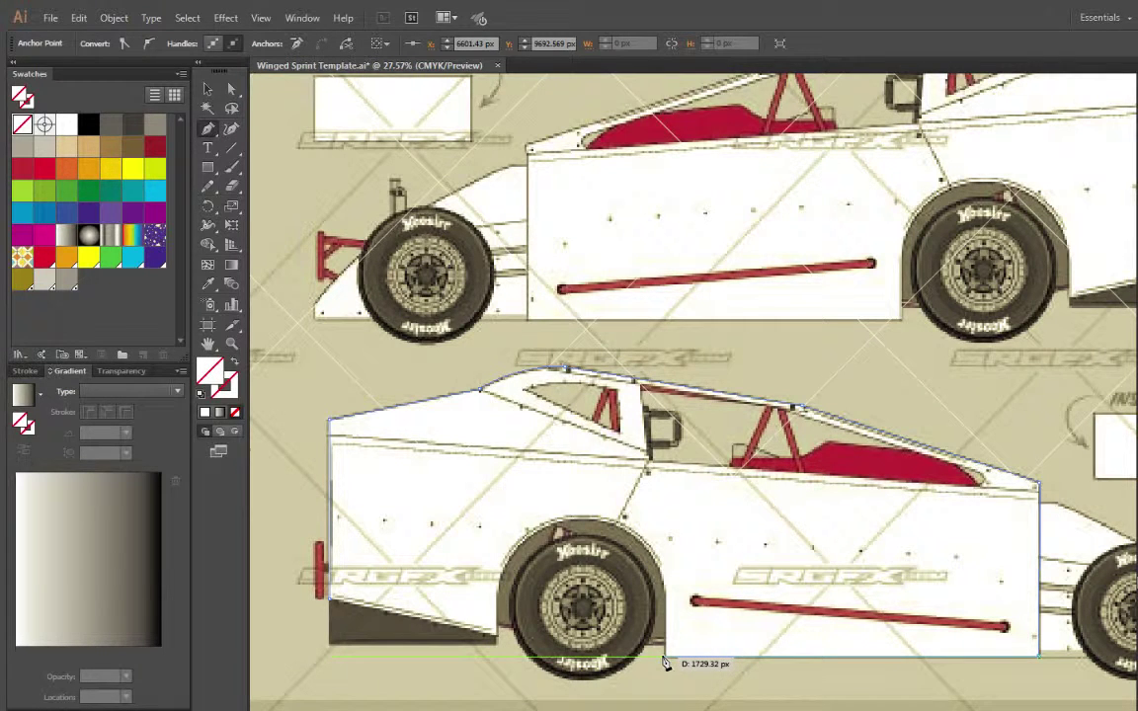
pyautogui.click(666, 658)
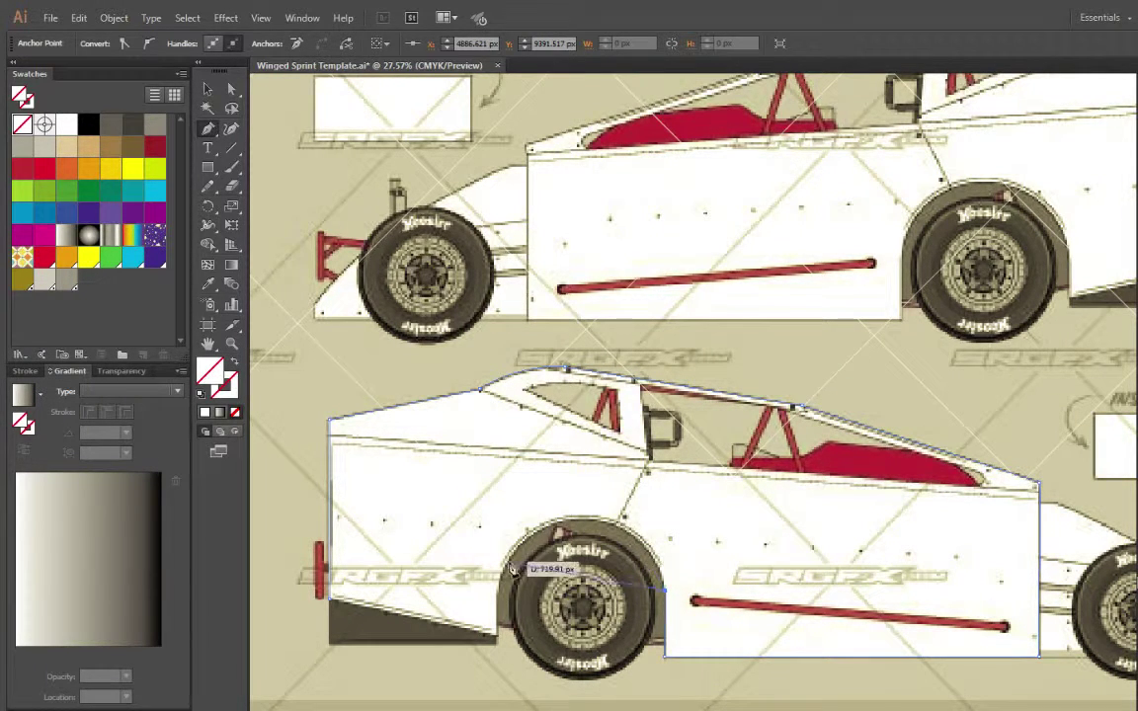
# Run the outline straight across the rear wheel opening and close it along the lower rear body edge
pyautogui.moveTo(502, 597); pyautogui.dragTo(423, 709)
pyautogui.hotkey('ctrl', 'z')
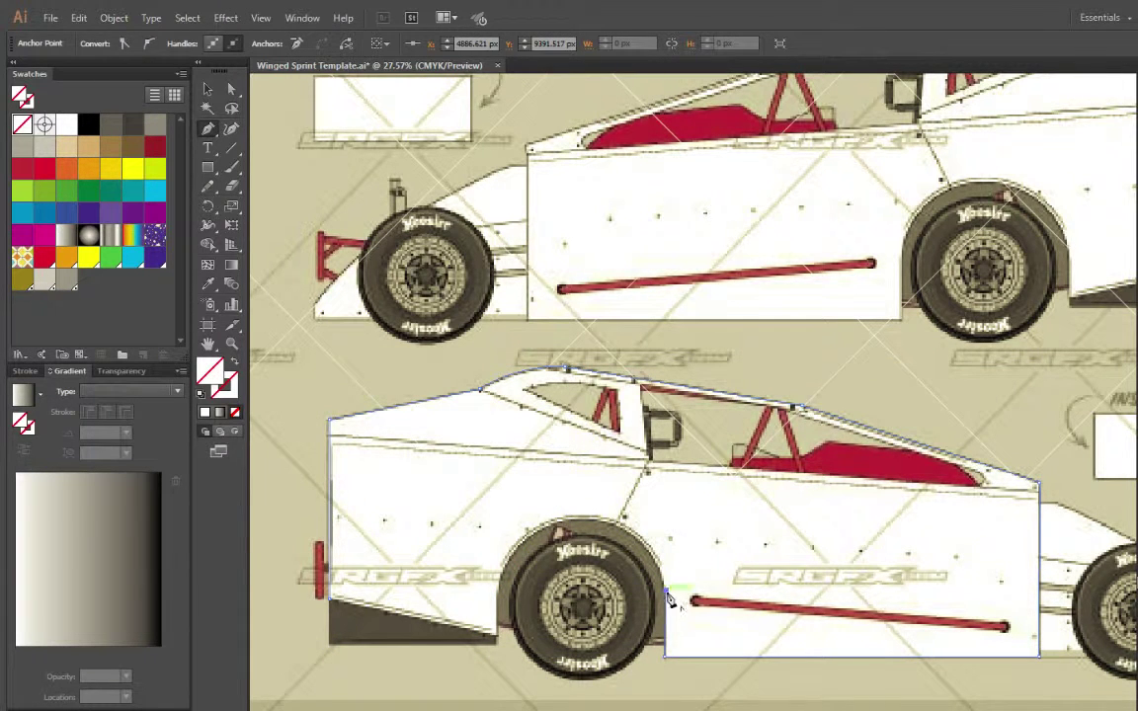
pyautogui.moveTo(667, 594); pyautogui.dragTo(642, 546)
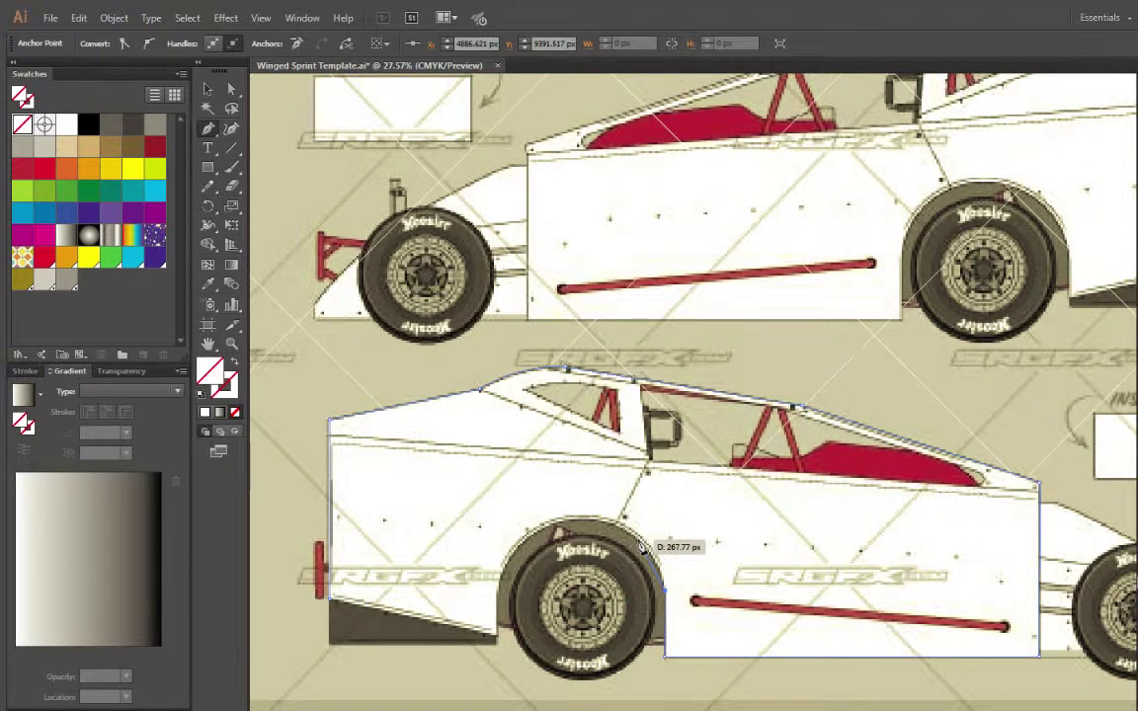
pyautogui.moveTo(642, 546); pyautogui.dragTo(333, 605)
pyautogui.click(331, 599)
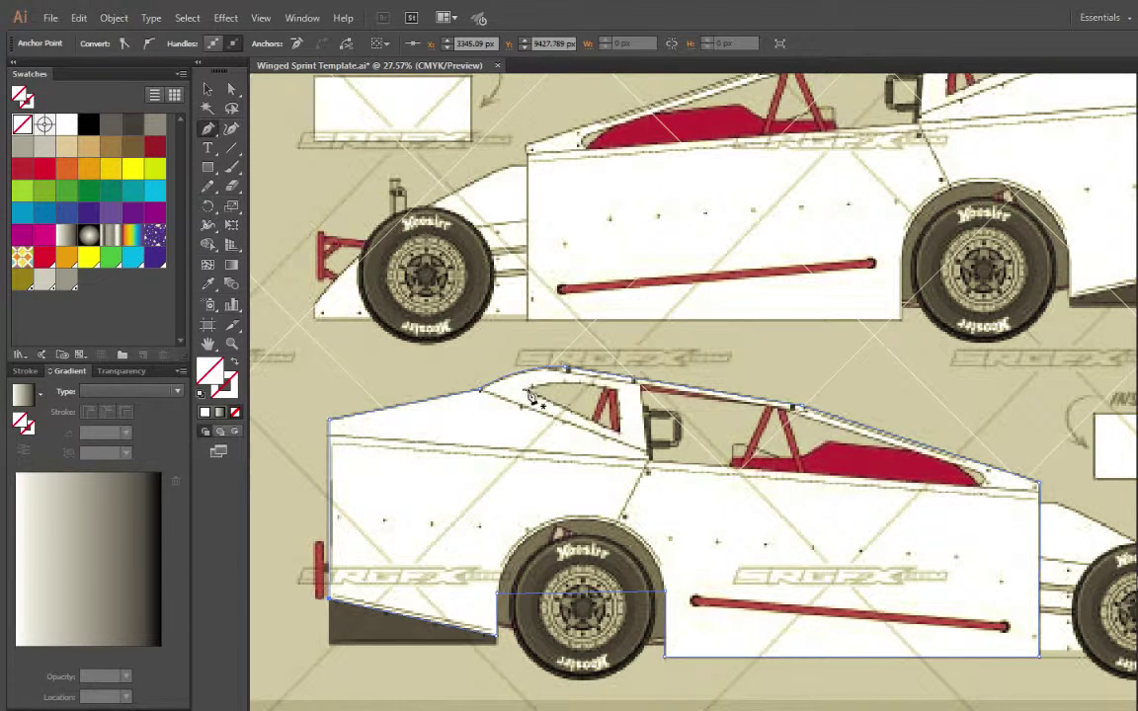
# Trace the lower car's rear window opening as a closed path with a curved upper edge
pyautogui.moveTo(525, 390)
pyautogui.mouseDown()
pyautogui.moveTo(621, 439)
pyautogui.moveTo(620, 399)
pyautogui.moveTo(524, 395)
pyautogui.mouseUp()
pyautogui.click(619, 432)
pyautogui.click(559, 386)
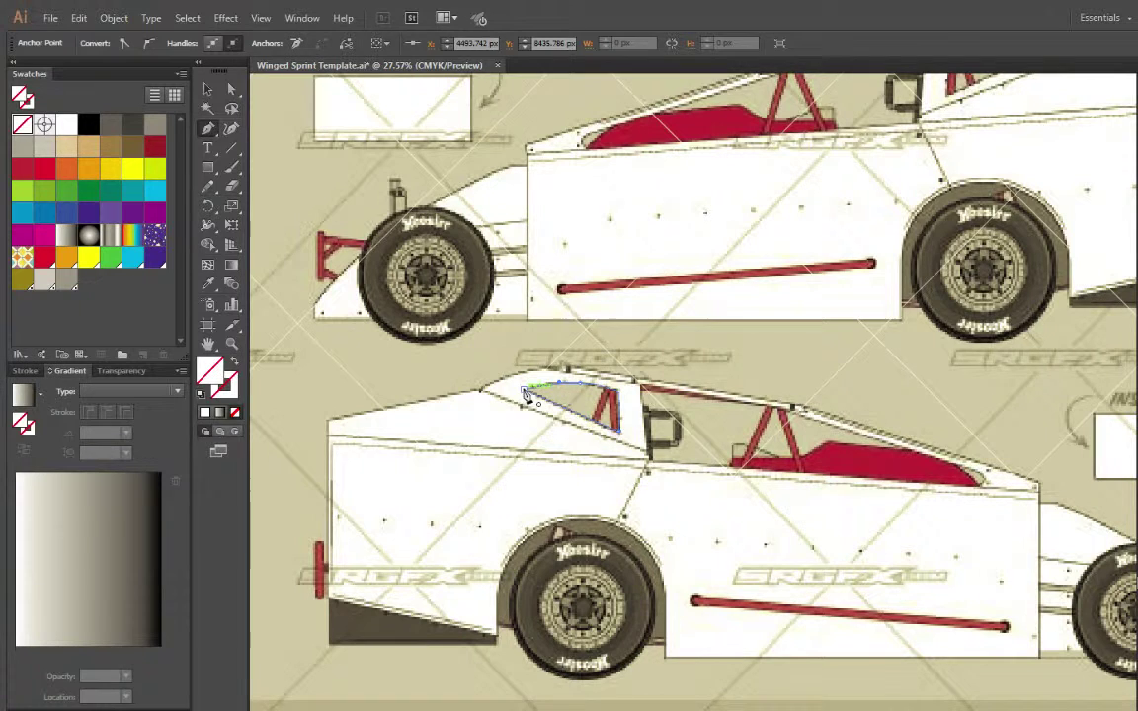
pyautogui.click(207, 92)
pyautogui.click(208, 170)
pyautogui.press('l')
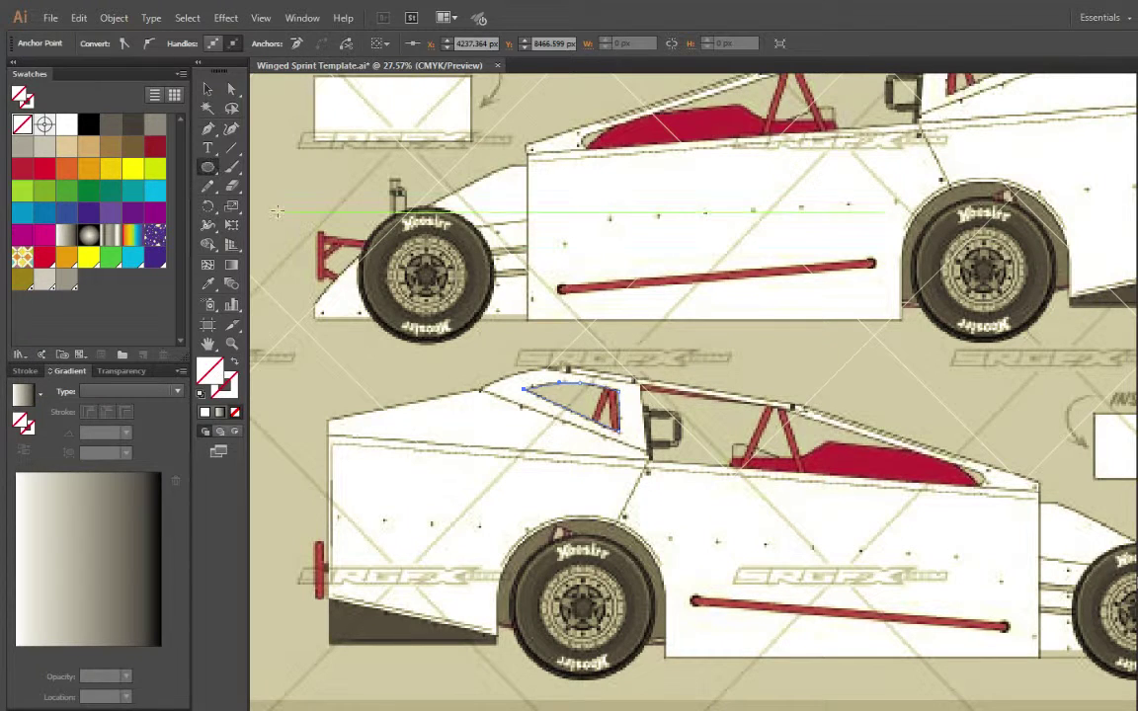
pyautogui.click(208, 89)
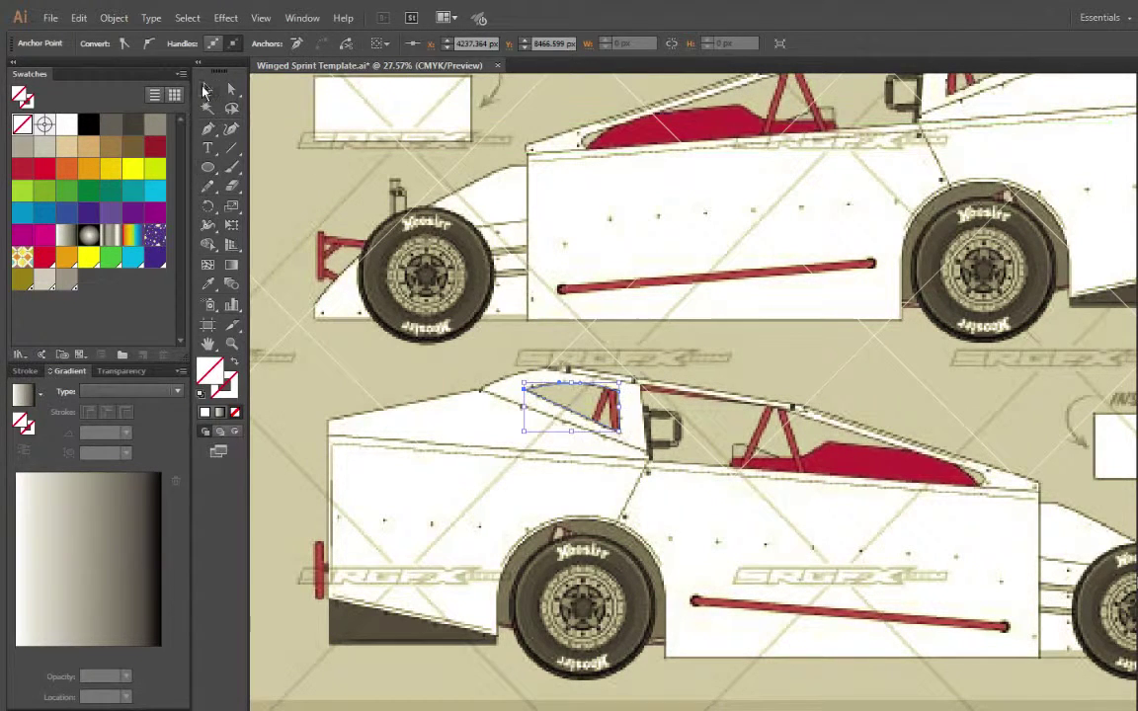
pyautogui.click(478, 494)
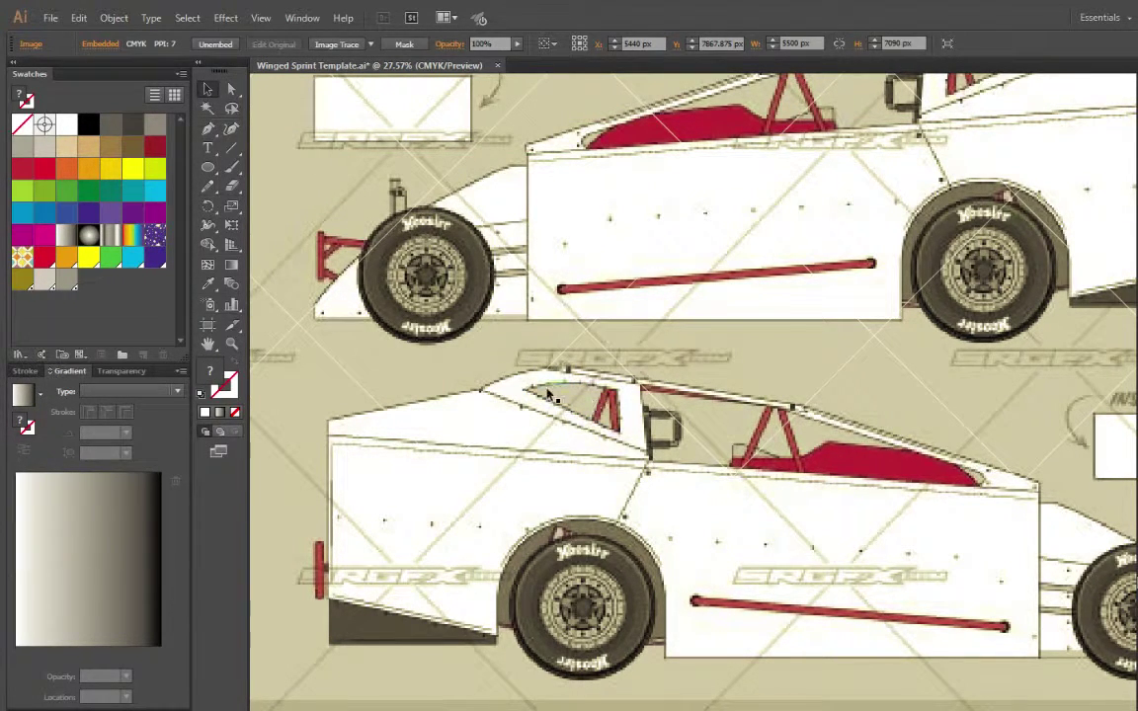
pyautogui.moveTo(414, 360); pyautogui.dragTo(412, 451)
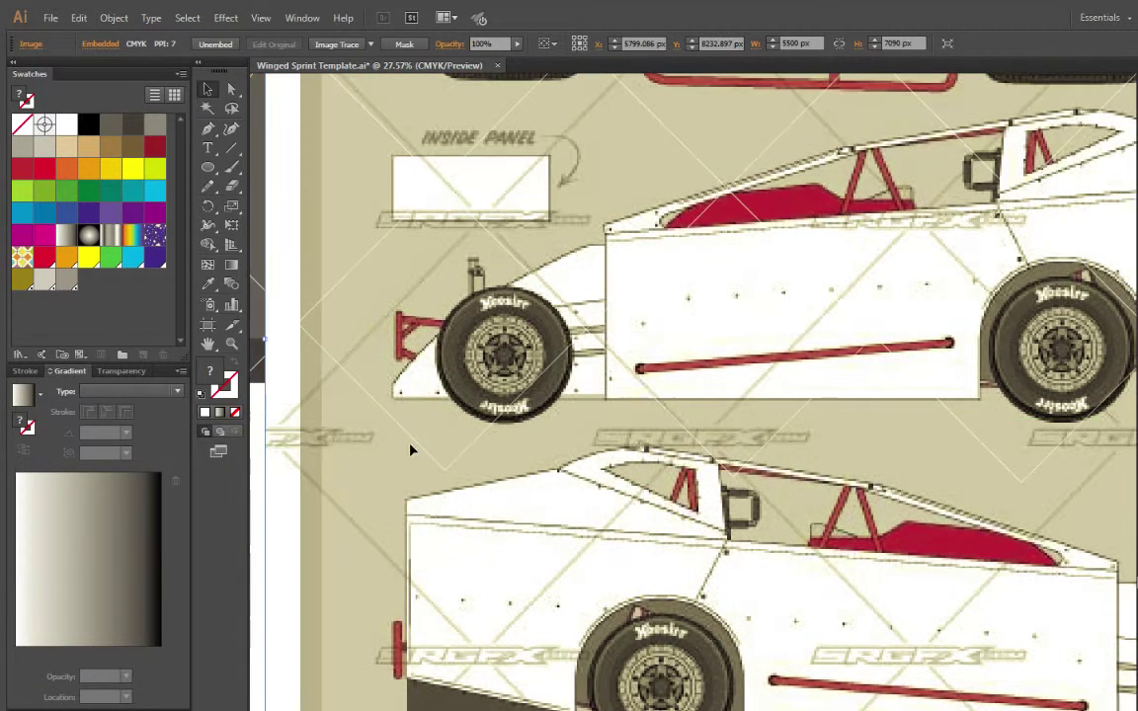
pyautogui.hotkey('ctrl', 'z')
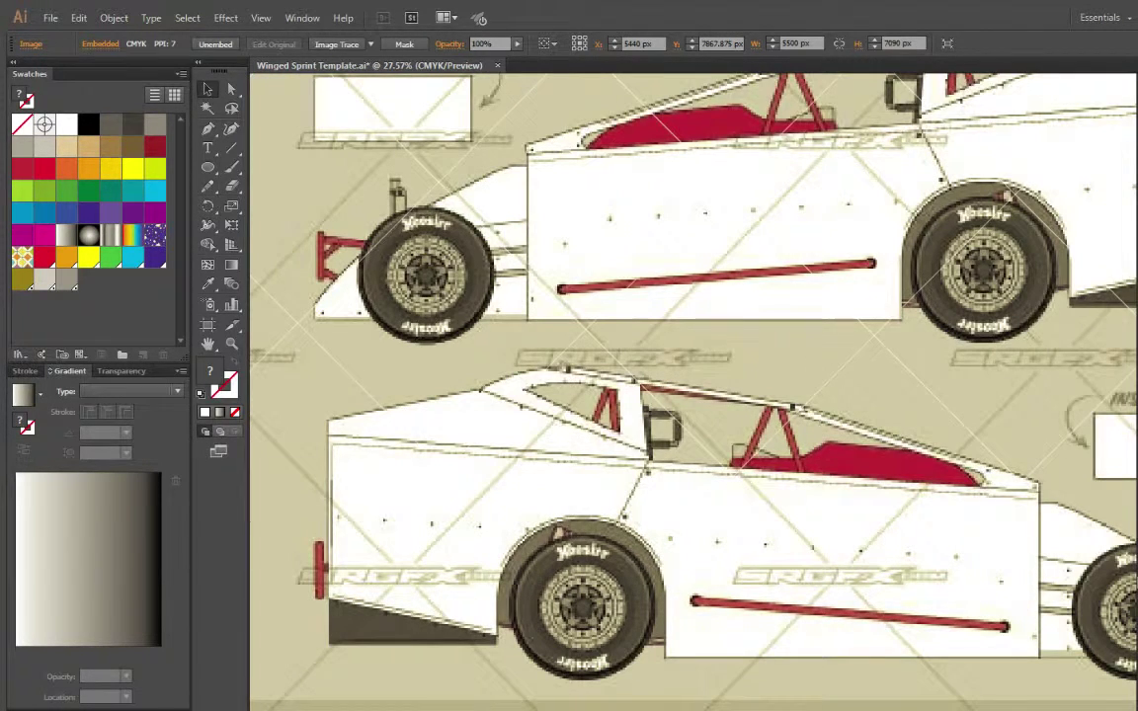
pyautogui.hotkey('ctrl', 'shift', 'a')
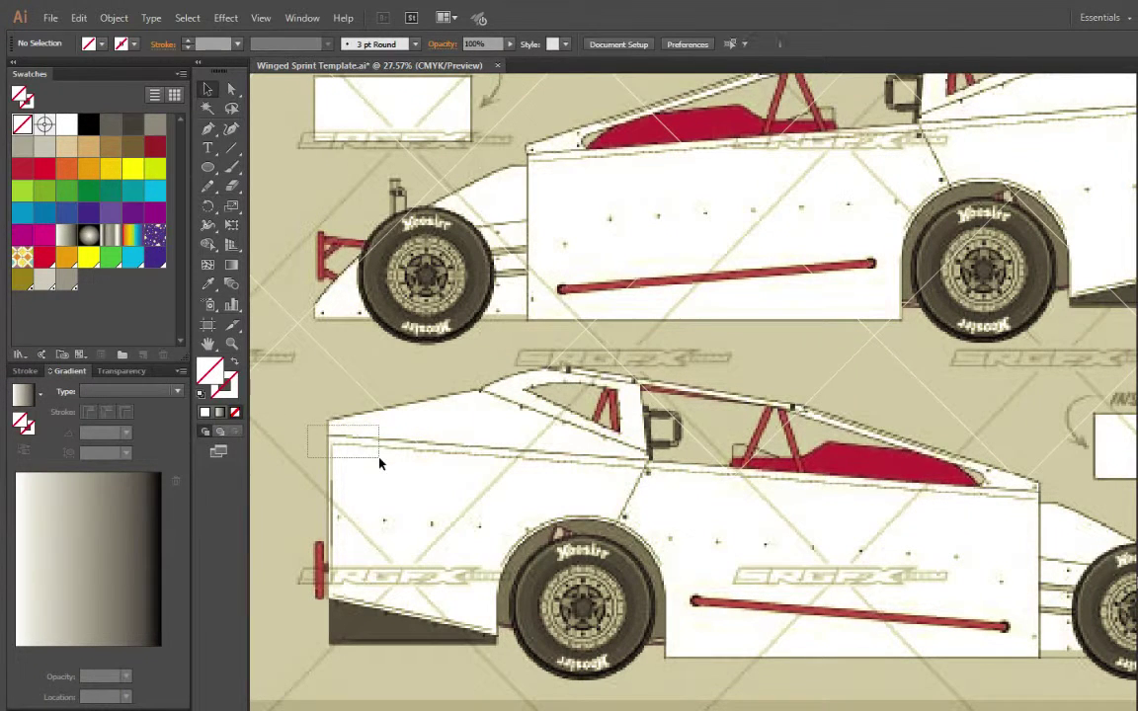
# Fill the traced body outline with black and the rear window shape with white
pyautogui.moveTo(380, 464); pyautogui.dragTo(381, 465)
pyautogui.click(90, 122)
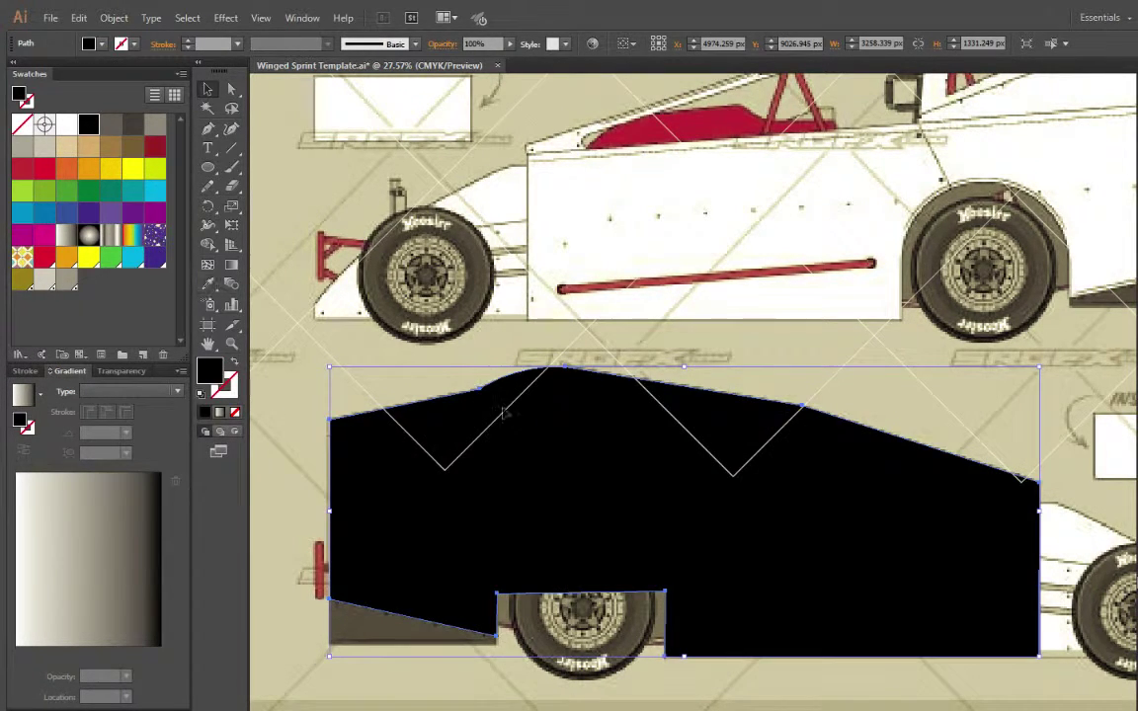
pyautogui.click(609, 426)
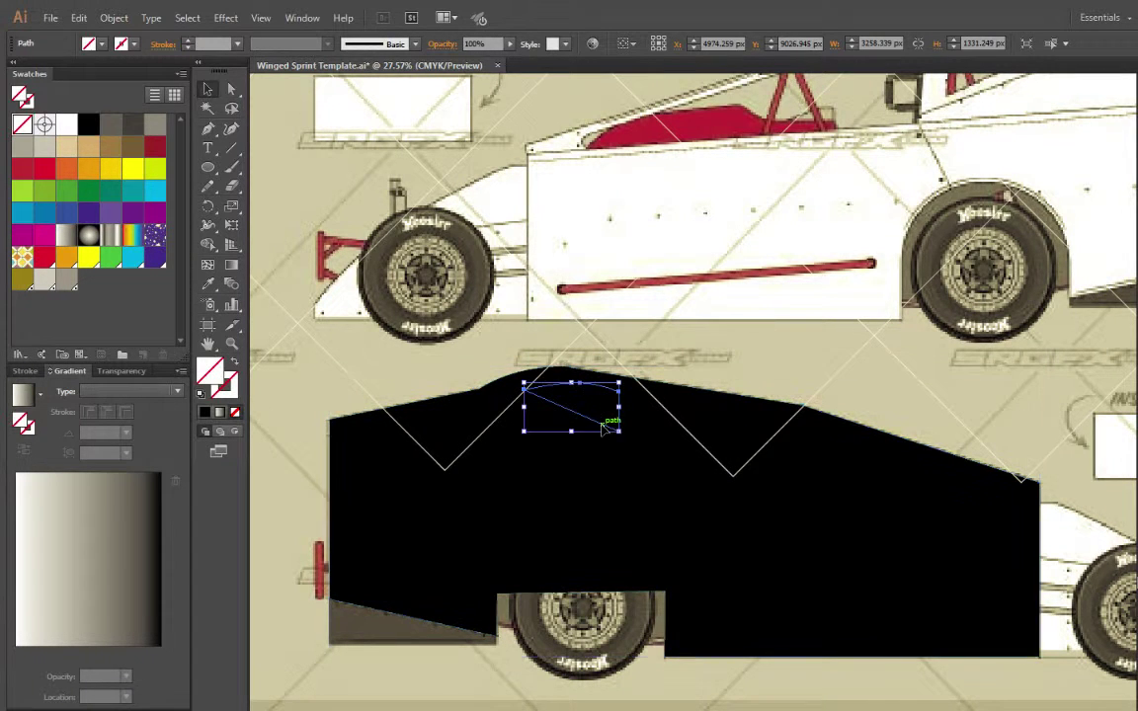
pyautogui.click(66, 123)
pyautogui.click(276, 344)
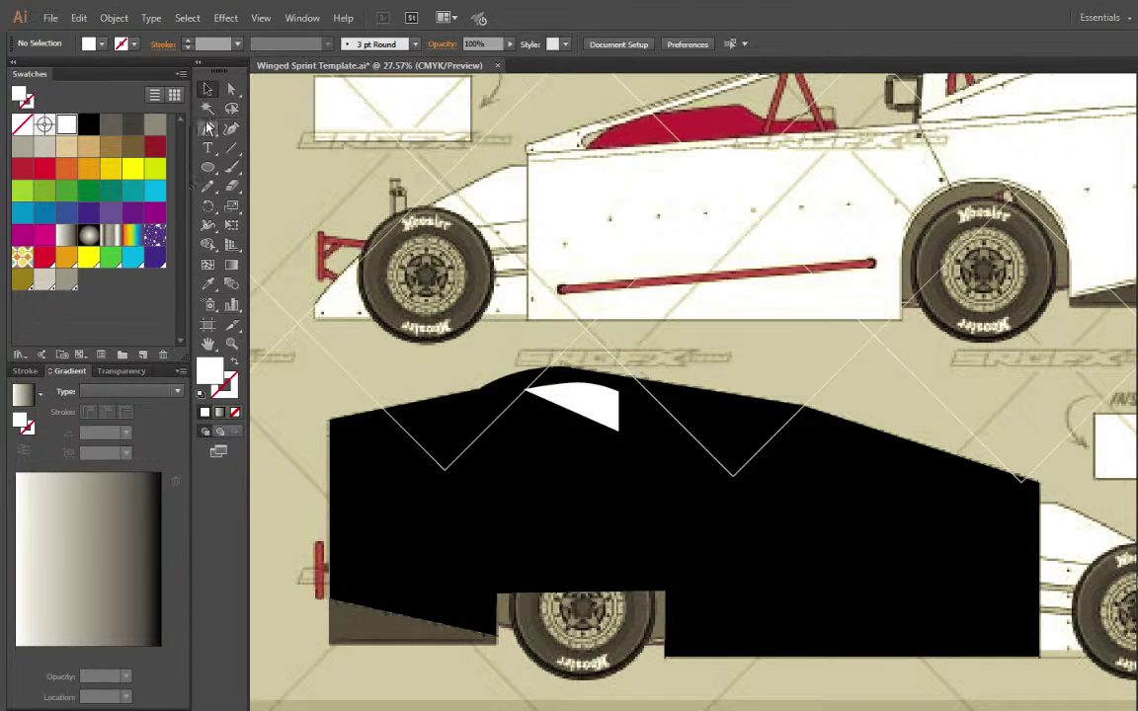
# Draw an ellipse of about 805 by 796 px over the lower car's rear wheel arch
pyautogui.click(207, 167)
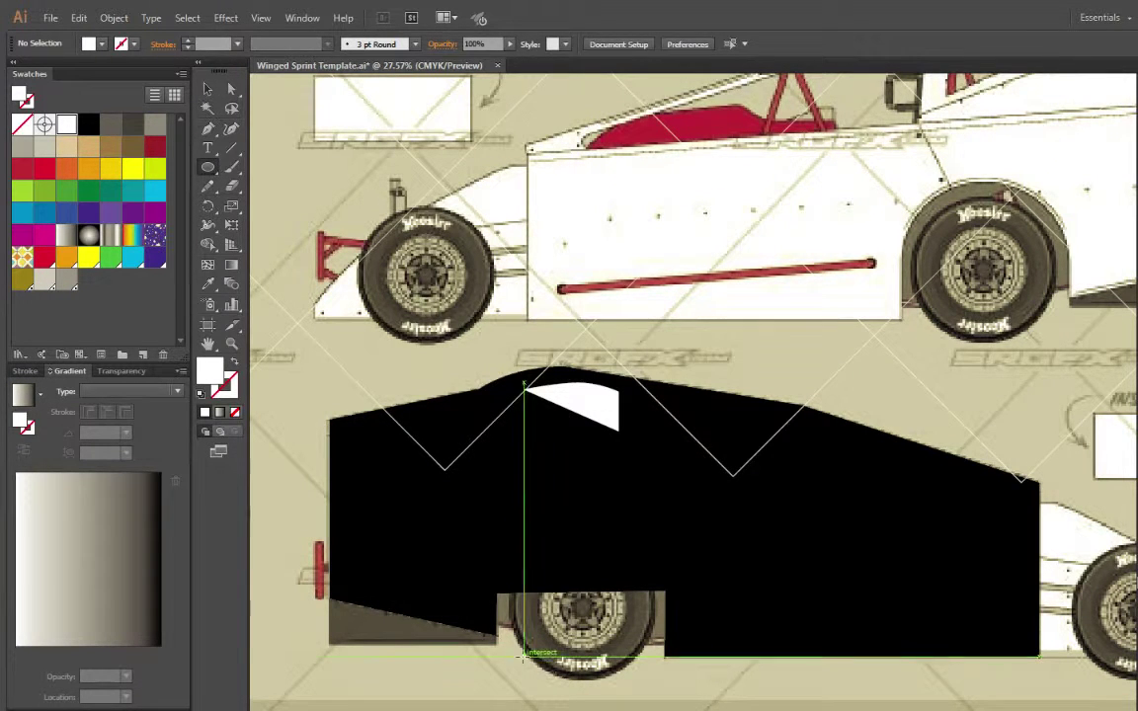
pyautogui.moveTo(485, 690)
pyautogui.mouseDown()
pyautogui.moveTo(660, 554)
pyautogui.moveTo(680, 517)
pyautogui.moveTo(662, 512)
pyautogui.mouseUp()
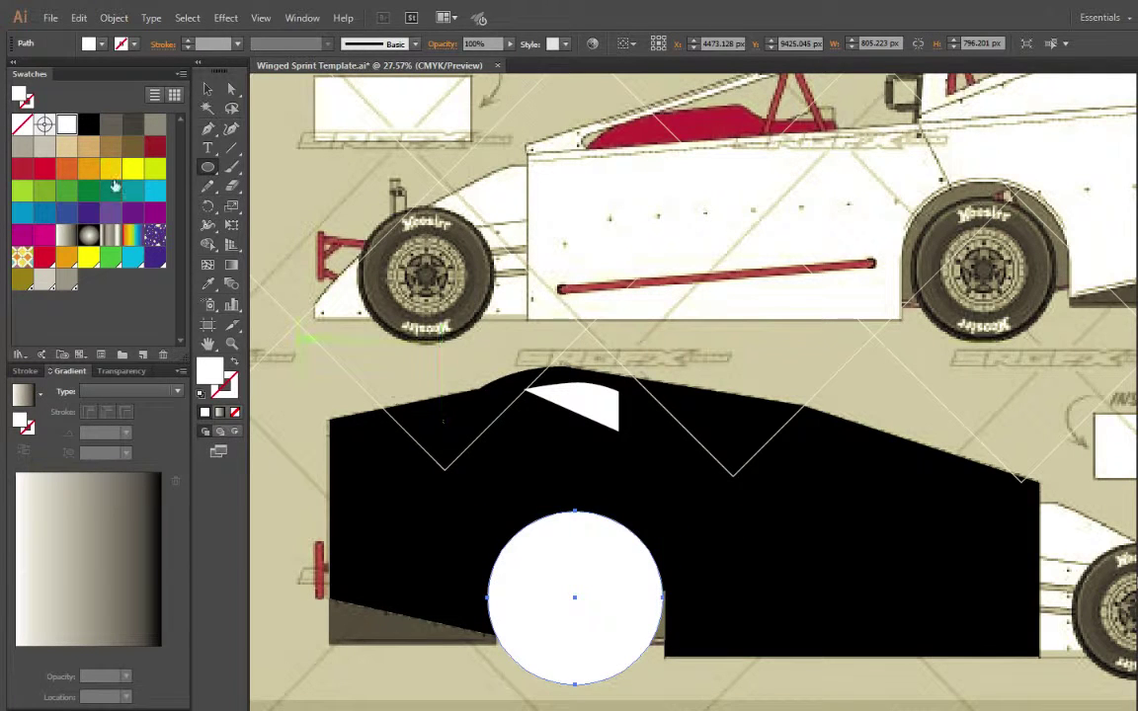
pyautogui.click(206, 90)
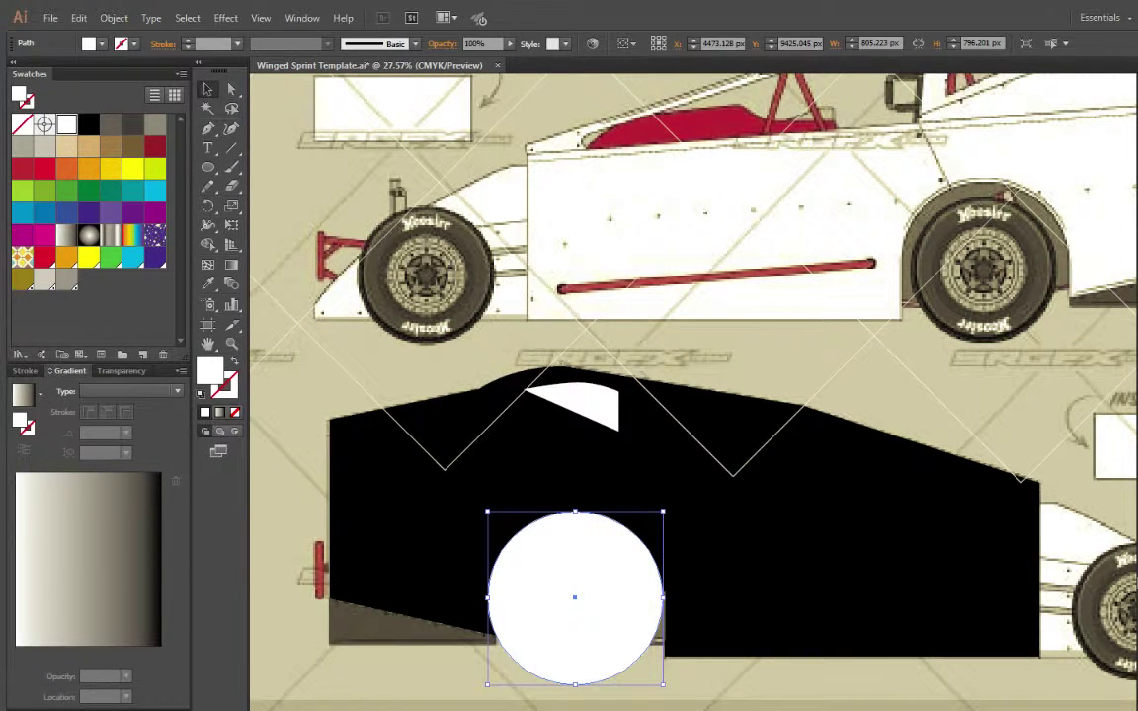
# Remove the fill from the body outline and the rear wheel ellipse
pyautogui.click(415, 524)
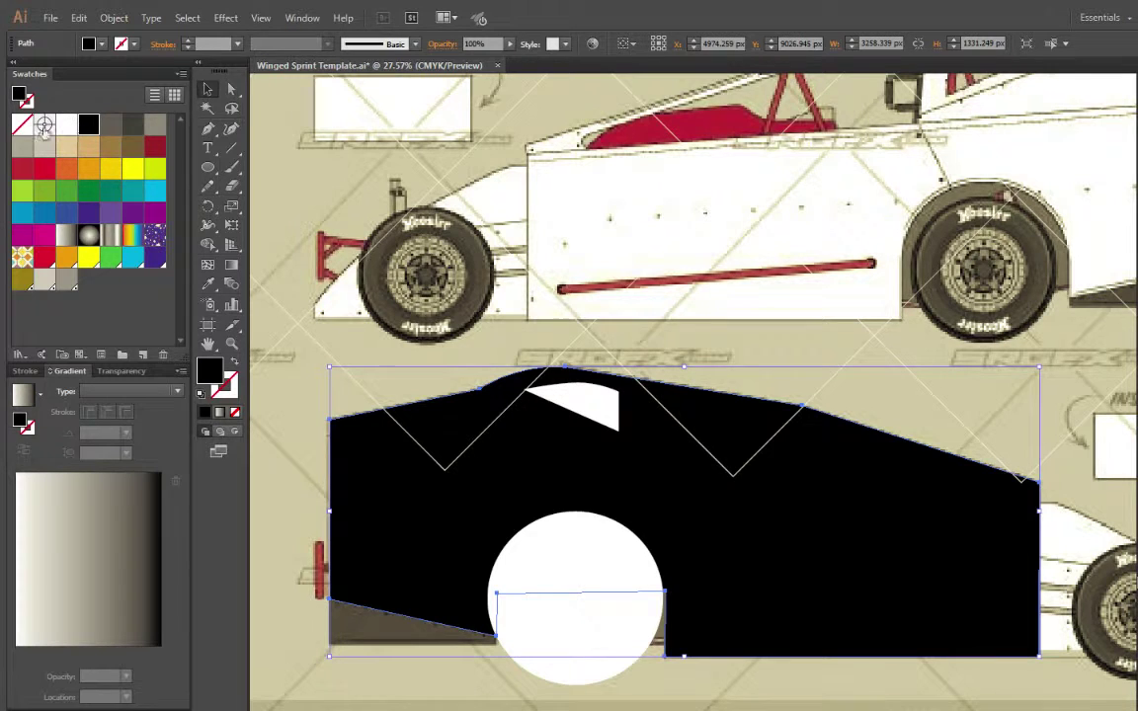
pyautogui.click(22, 122)
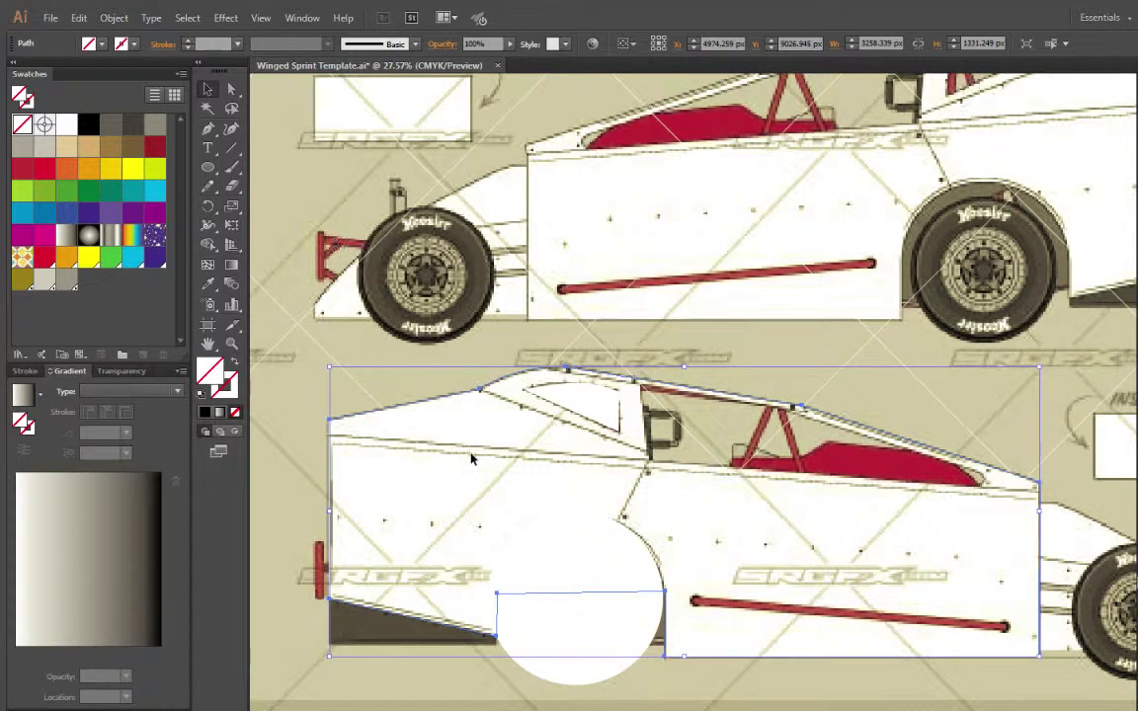
pyautogui.click(618, 617)
pyautogui.click(21, 123)
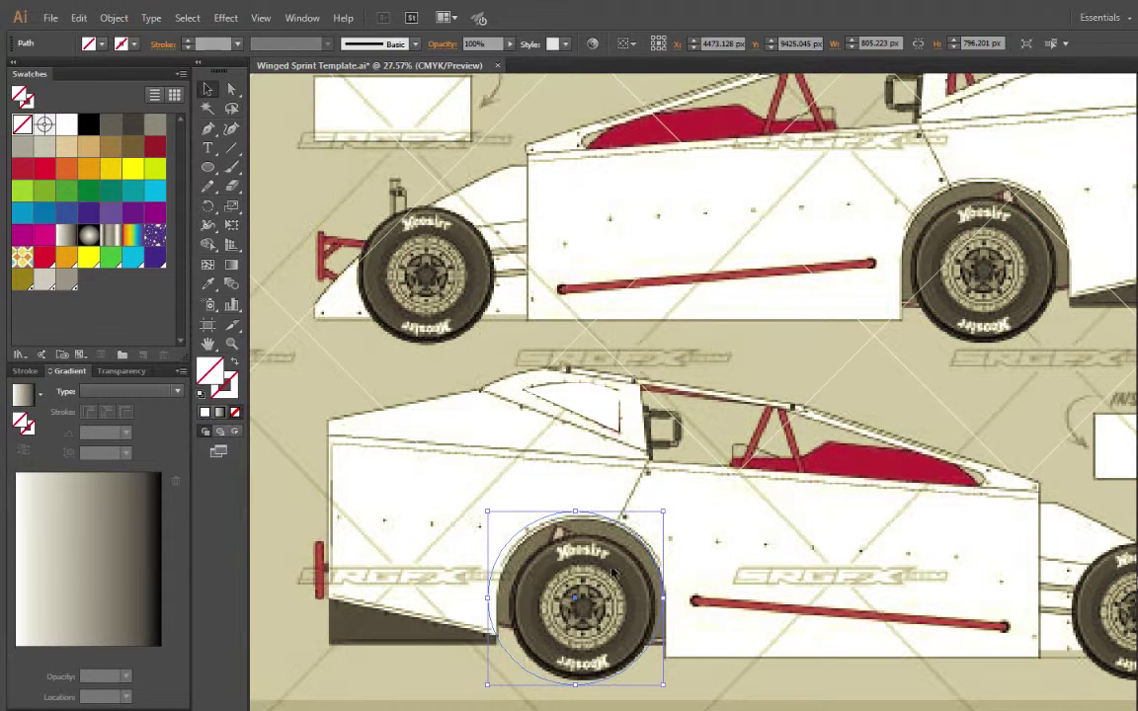
# Nudge the ellipse about 11 px to the right and 24 px down to line it up with the rear wheel arch
pyautogui.press('Right')
pyautogui.press('Right')
pyautogui.press('Right')
pyautogui.press('Right')
pyautogui.press('Right')
pyautogui.press('Right')
pyautogui.press('Down')
pyautogui.press('Down')
pyautogui.press('Down')
pyautogui.press('Down')
pyautogui.press('Down')
pyautogui.press('Down')
pyautogui.press('Down')
pyautogui.press('Down')
pyautogui.press('Down')
pyautogui.press('Down')
pyautogui.press('Down')
pyautogui.press('Down')
pyautogui.press('Down')
pyautogui.press('Down')
pyautogui.press('Down')
pyautogui.press('Down')
pyautogui.press('Down')
pyautogui.press('Down')
pyautogui.press('Down')
pyautogui.press('Down')
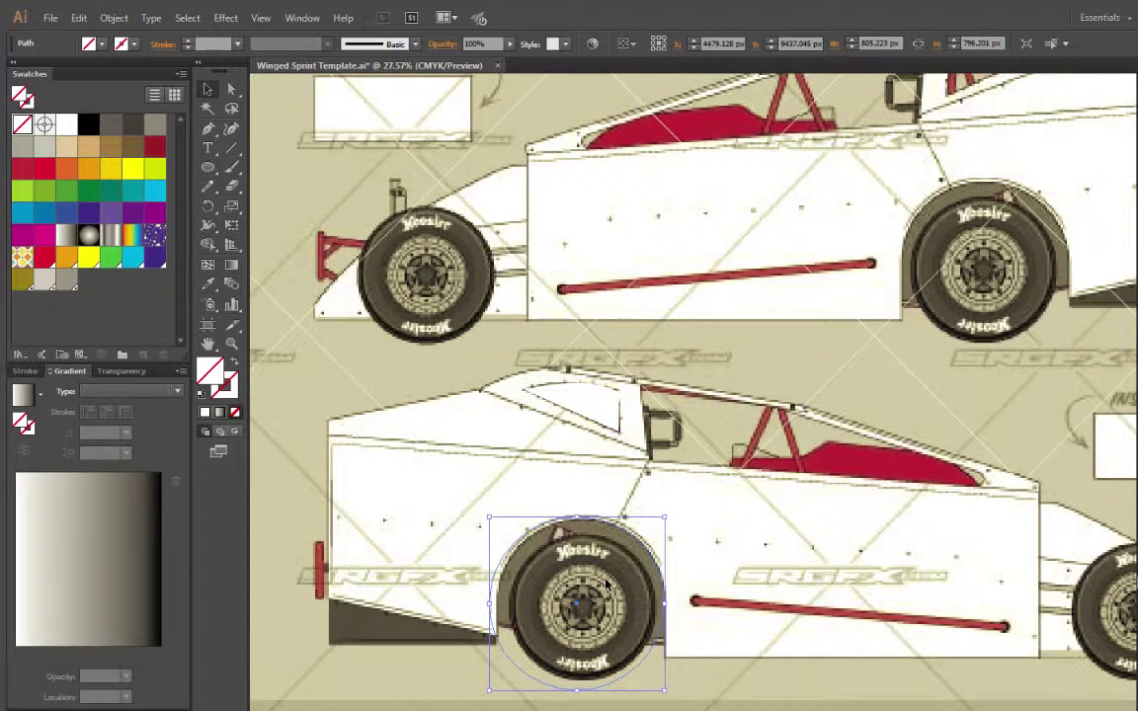
pyautogui.press('Right')
pyautogui.press('Right')
pyautogui.press('Right')
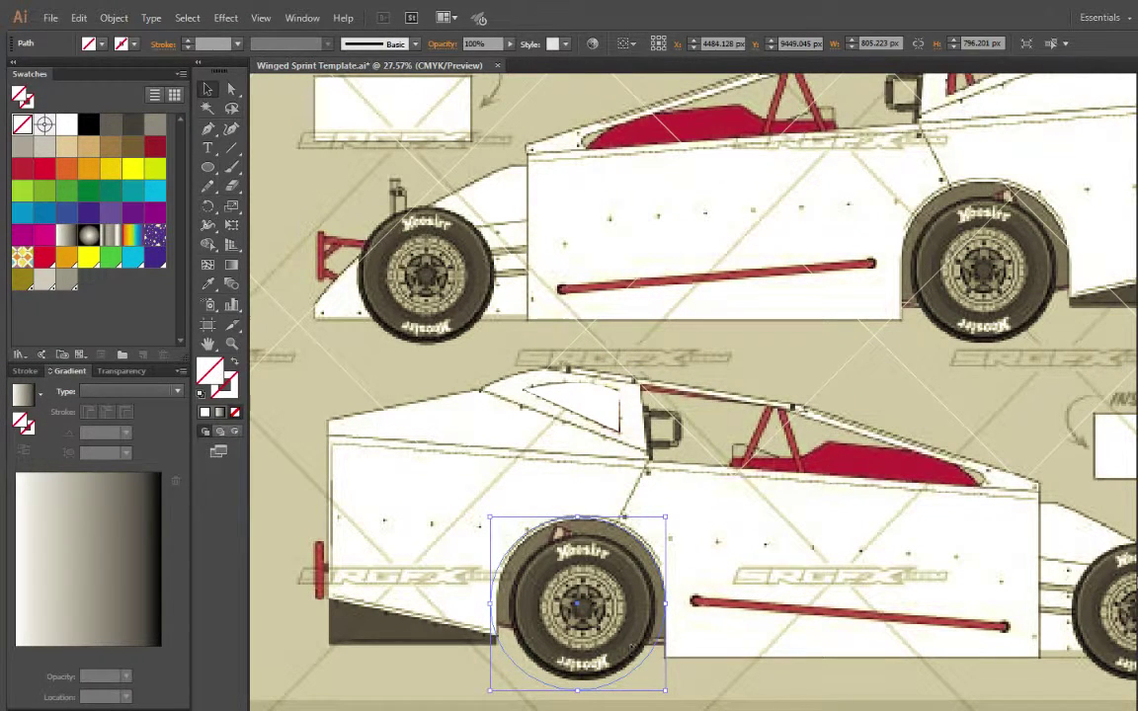
# Narrow the ellipse to about 774 px wide so that its rear side meets the edge of the wheel arch
pyautogui.moveTo(494, 604); pyautogui.dragTo(501, 604)
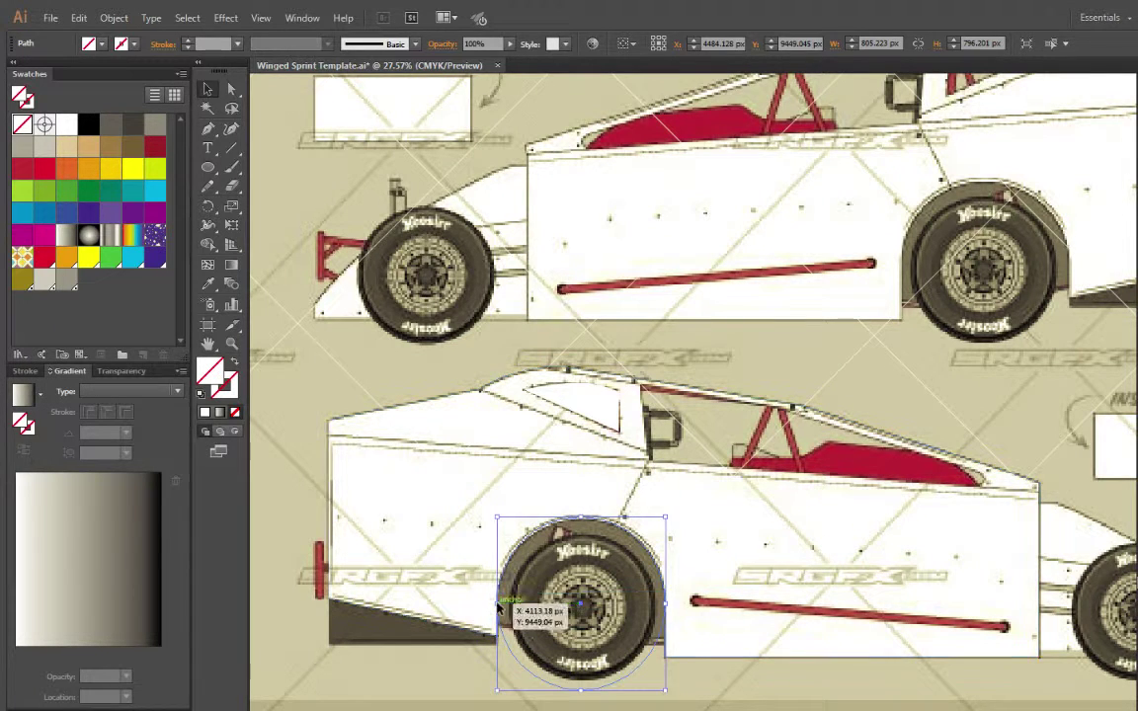
pyautogui.click(398, 694)
pyautogui.click(232, 343)
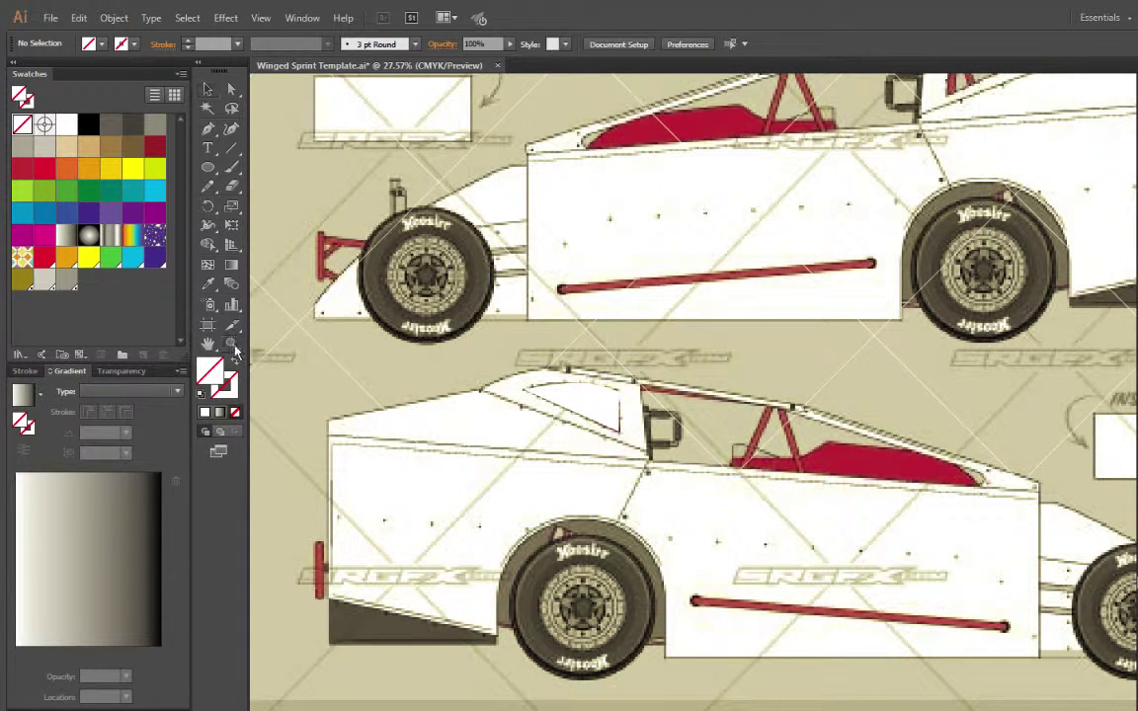
pyautogui.moveTo(454, 697); pyautogui.dragTo(715, 476)
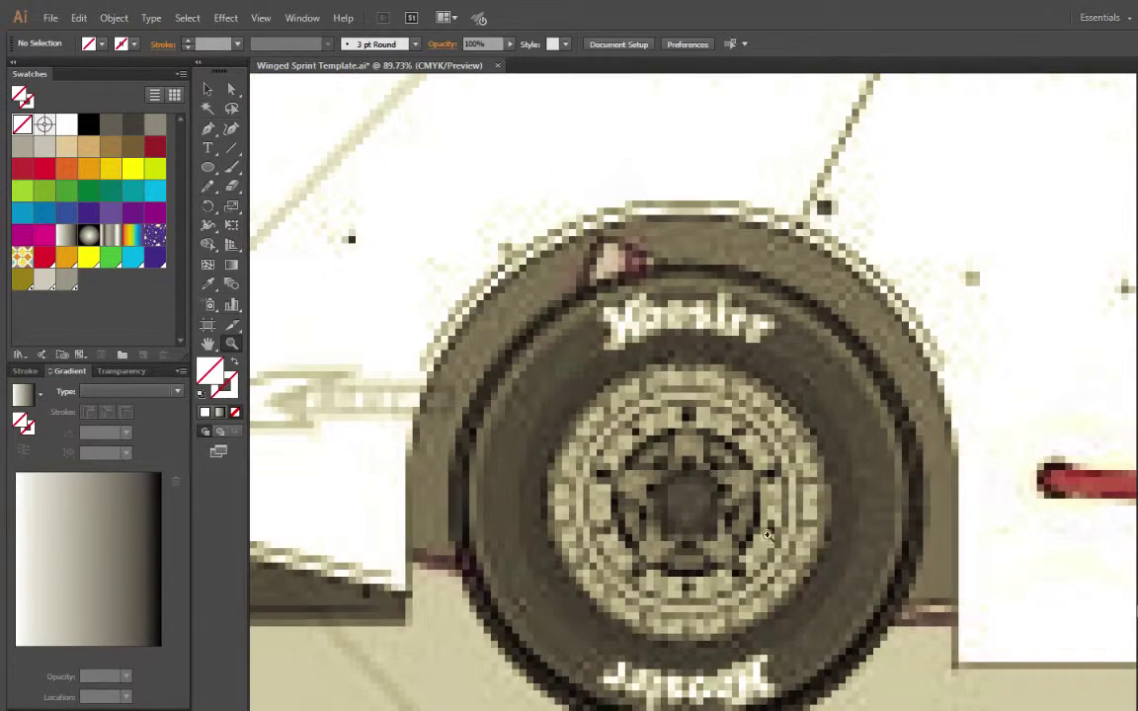
pyautogui.click(208, 88)
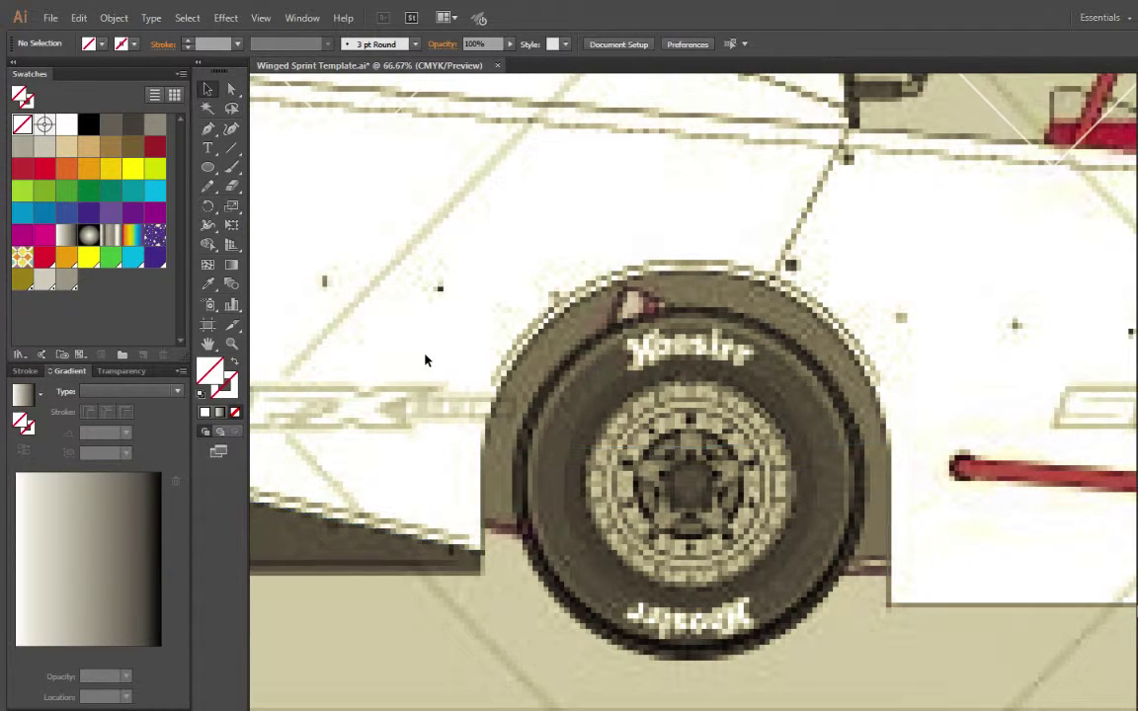
# Fill the traced body outline with black and the rear wheel arch ellipse with white
pyautogui.click(398, 539)
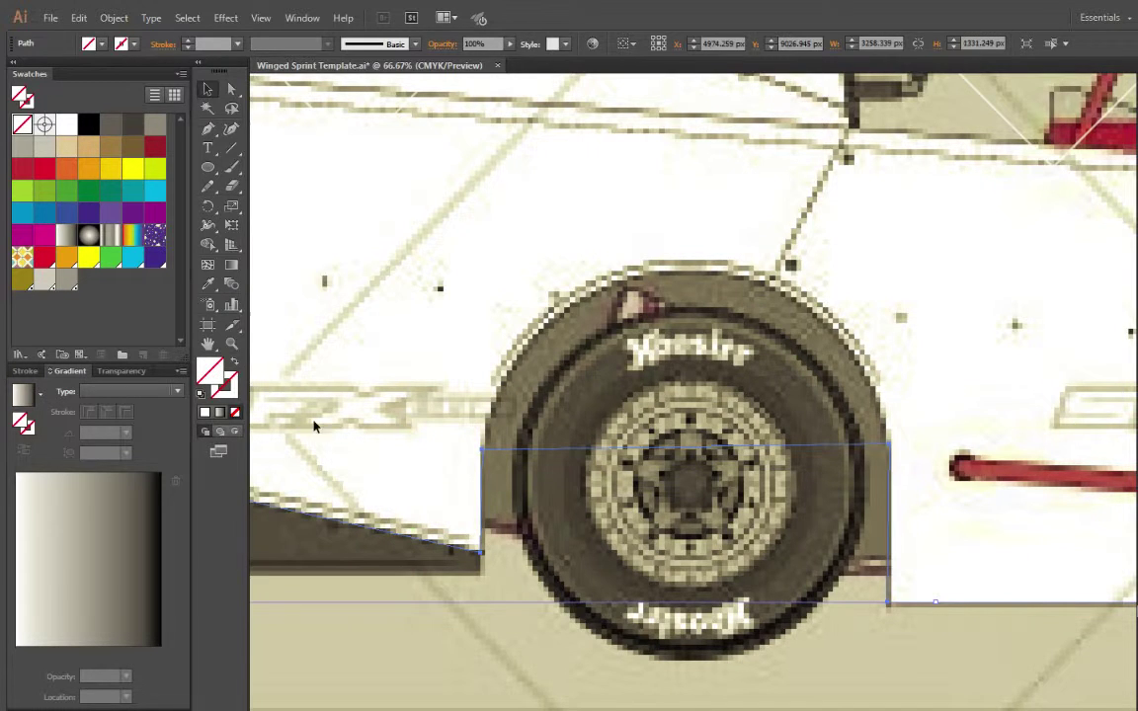
pyautogui.click(88, 124)
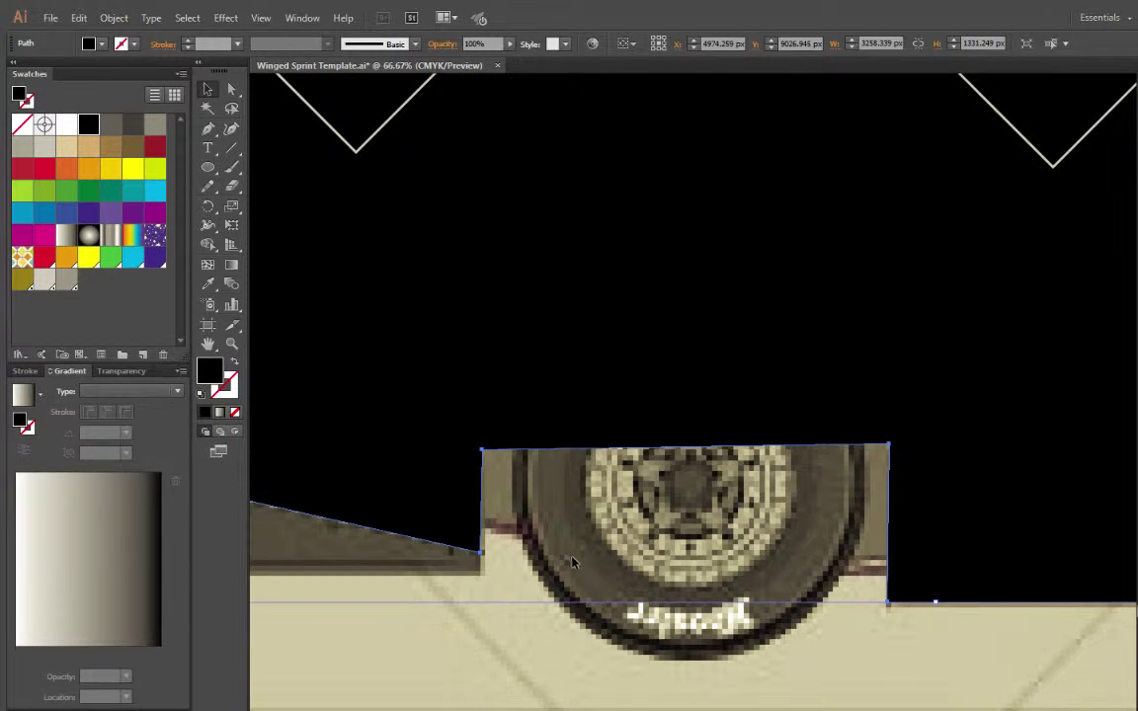
pyautogui.click(503, 573)
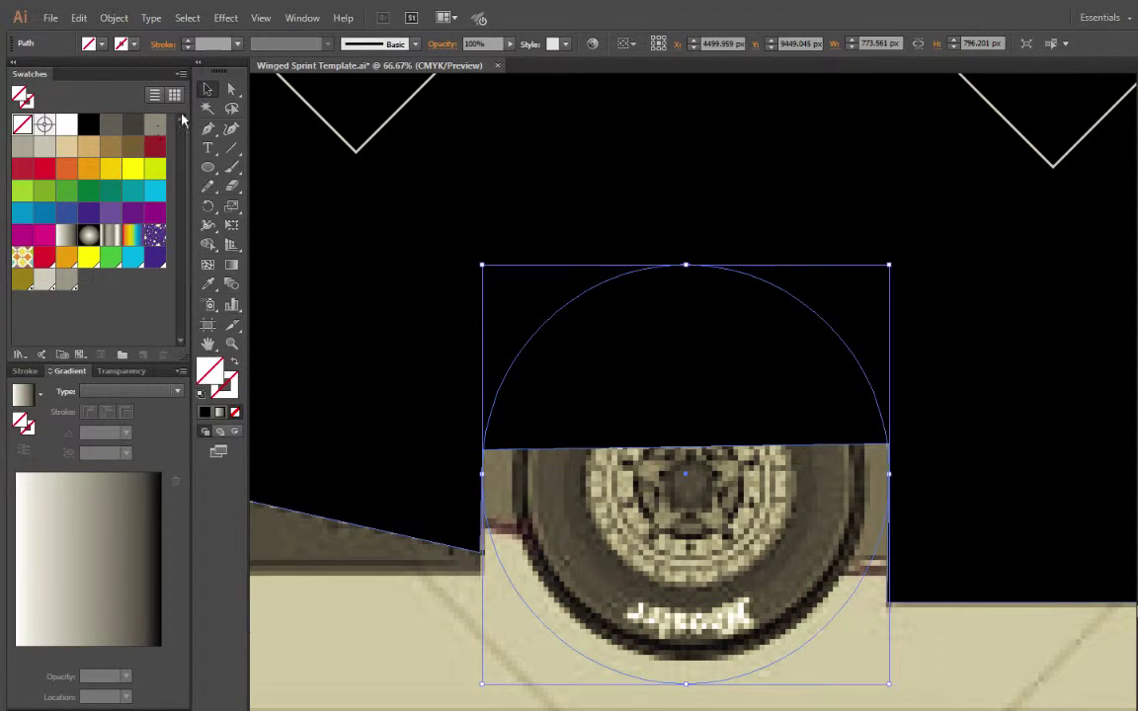
pyautogui.click(66, 124)
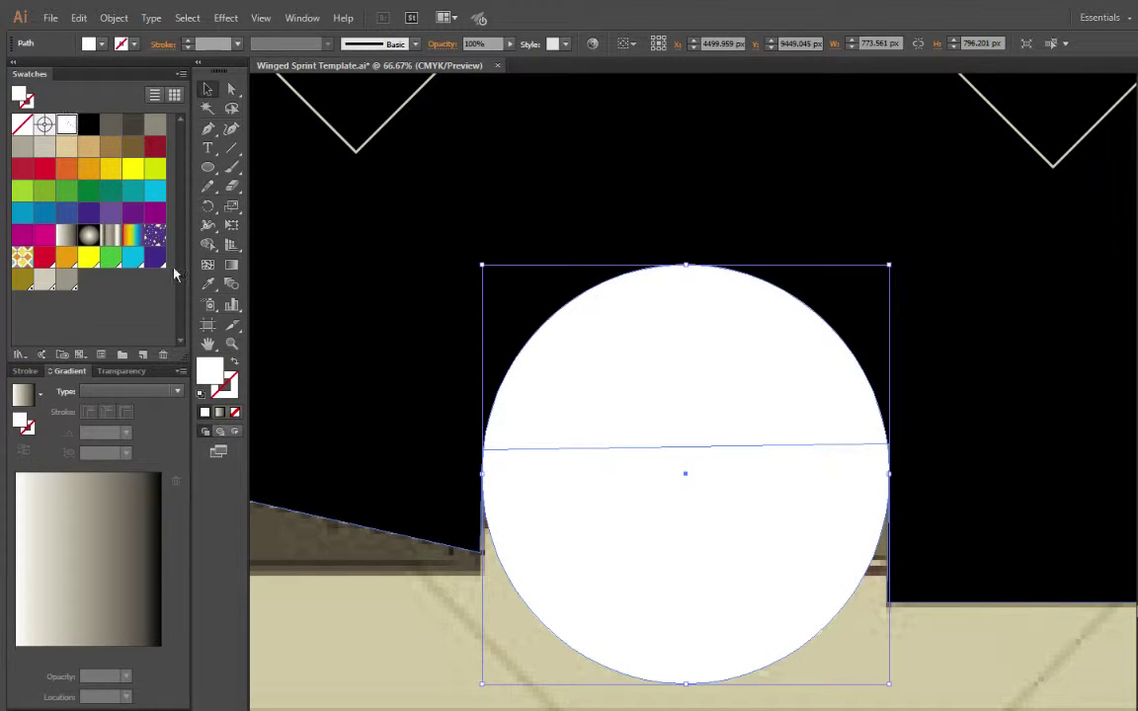
# Try to turn the white wheel arch ellipse into a compound path
pyautogui.click(646, 470)
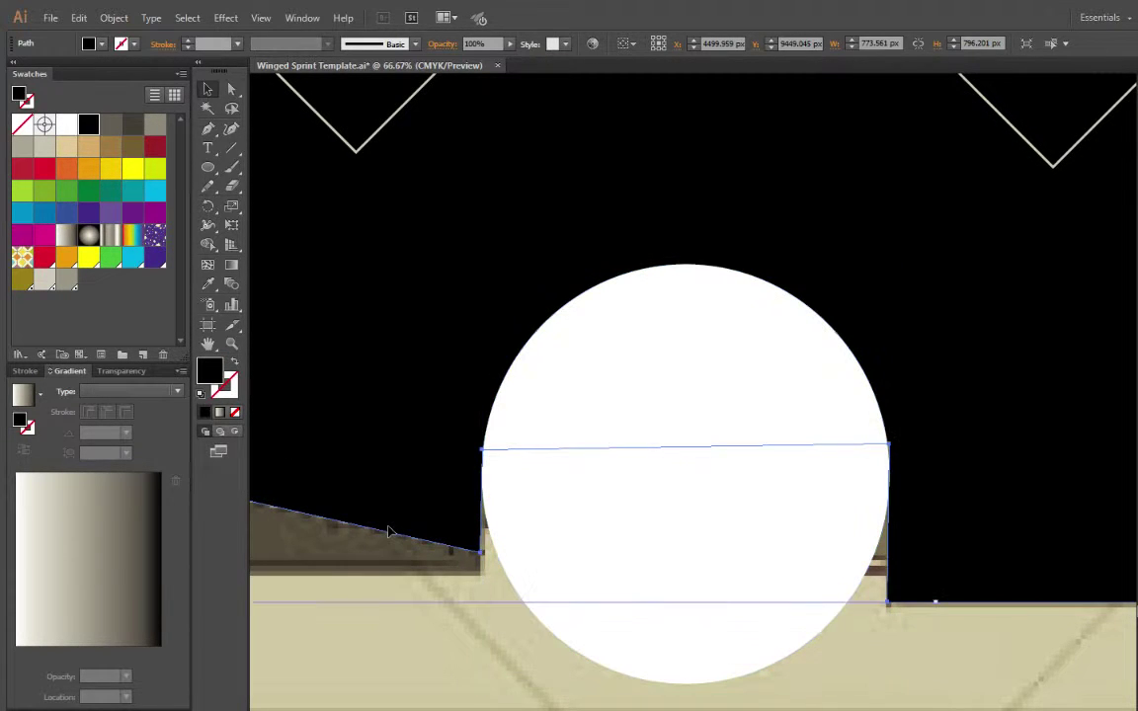
pyautogui.click(644, 476)
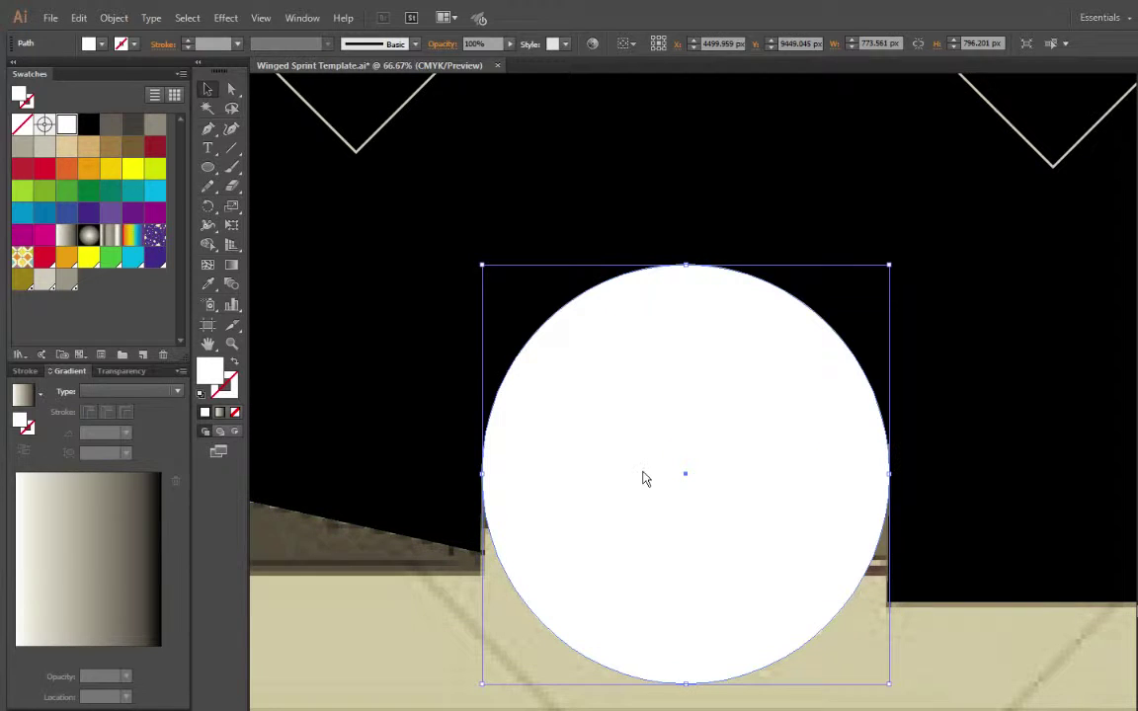
pyautogui.hotkey('ctrl', '8')
pyautogui.click(386, 624)
pyautogui.click(707, 485)
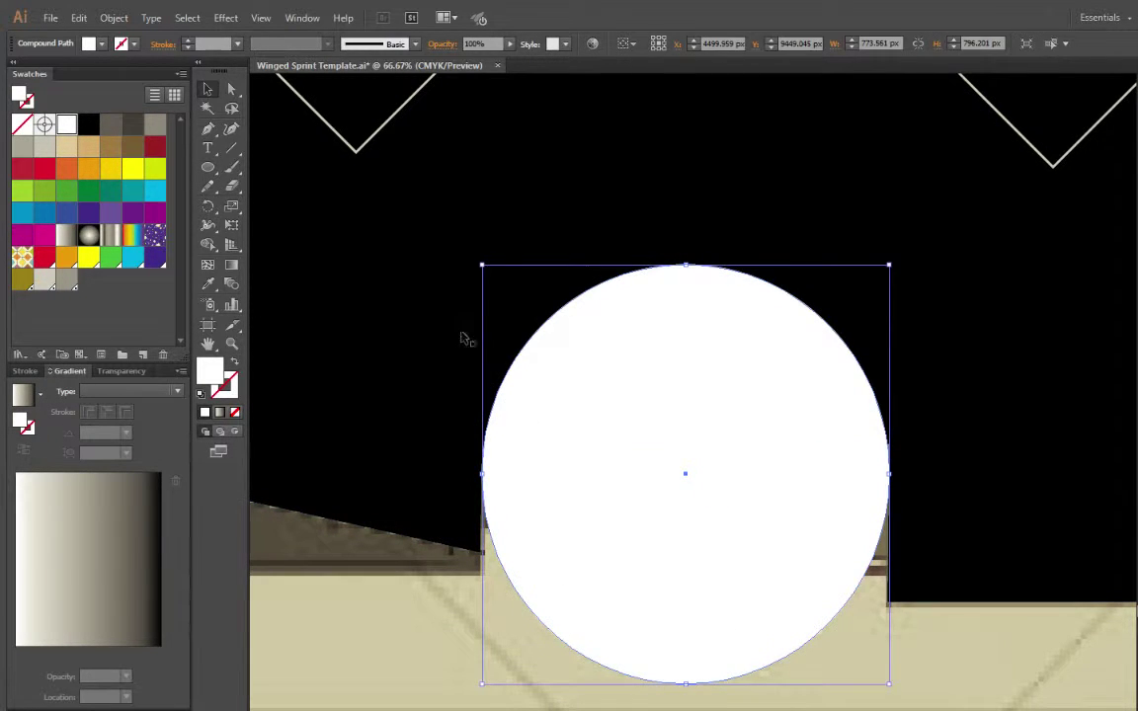
pyautogui.click(208, 128)
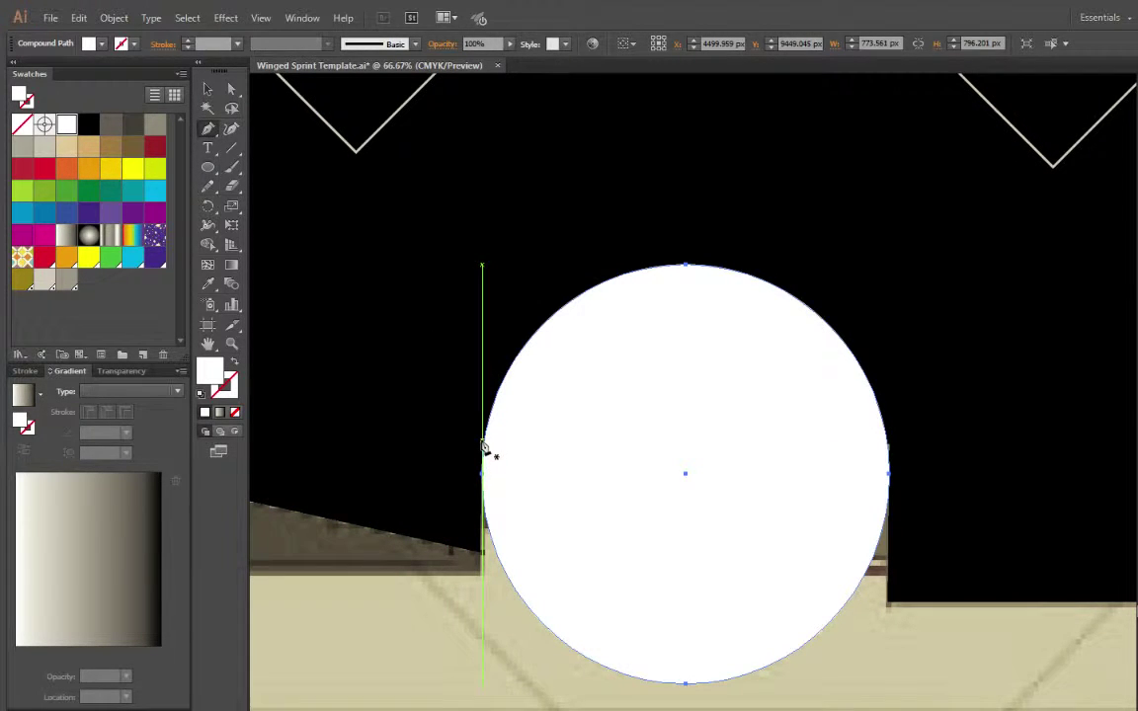
pyautogui.press('v')
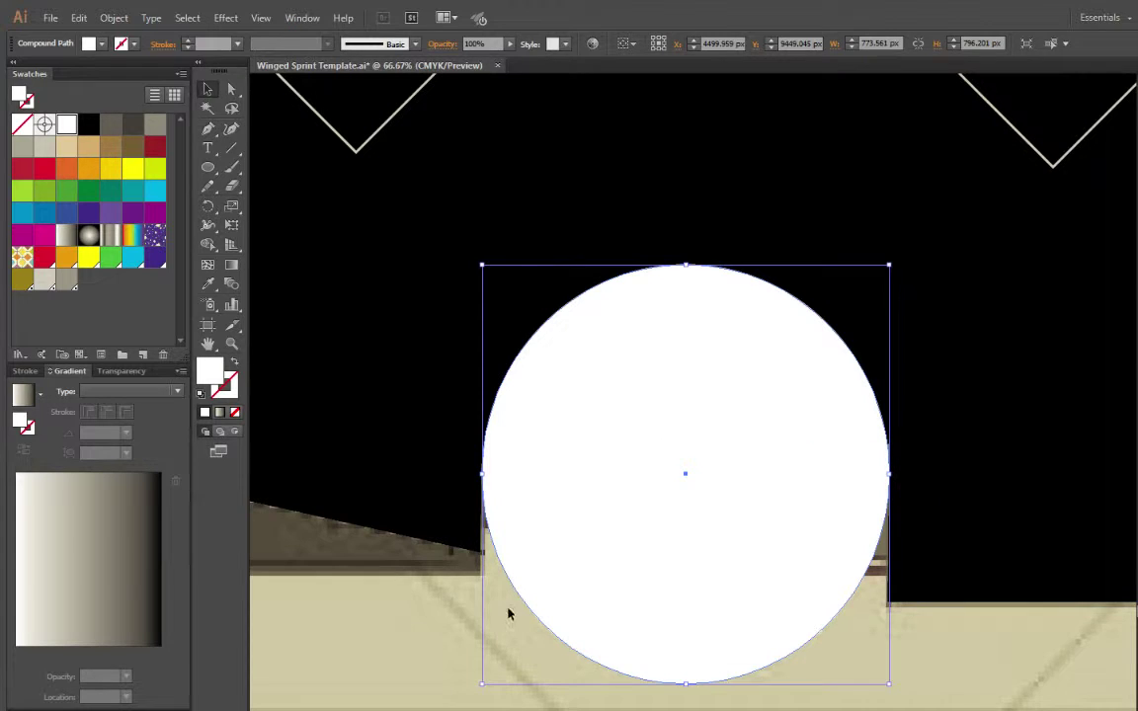
# Undo the compound path and the black and white fills, then clear the selection
pyautogui.hotkey('ctrl', 'z')
pyautogui.hotkey('ctrl', 'z')
pyautogui.hotkey('ctrl', 'z')
pyautogui.hotkey('ctrl', 'z')
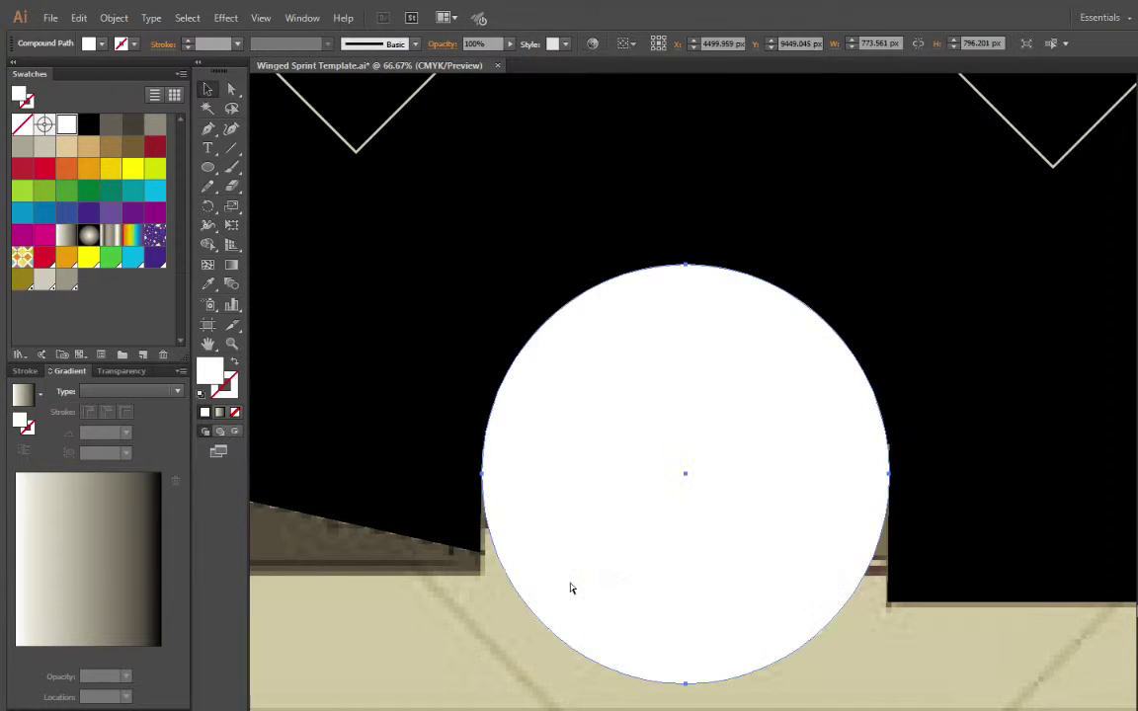
pyautogui.hotkey('ctrl', 'z')
pyautogui.hotkey('ctrl', 'z')
pyautogui.click(352, 358)
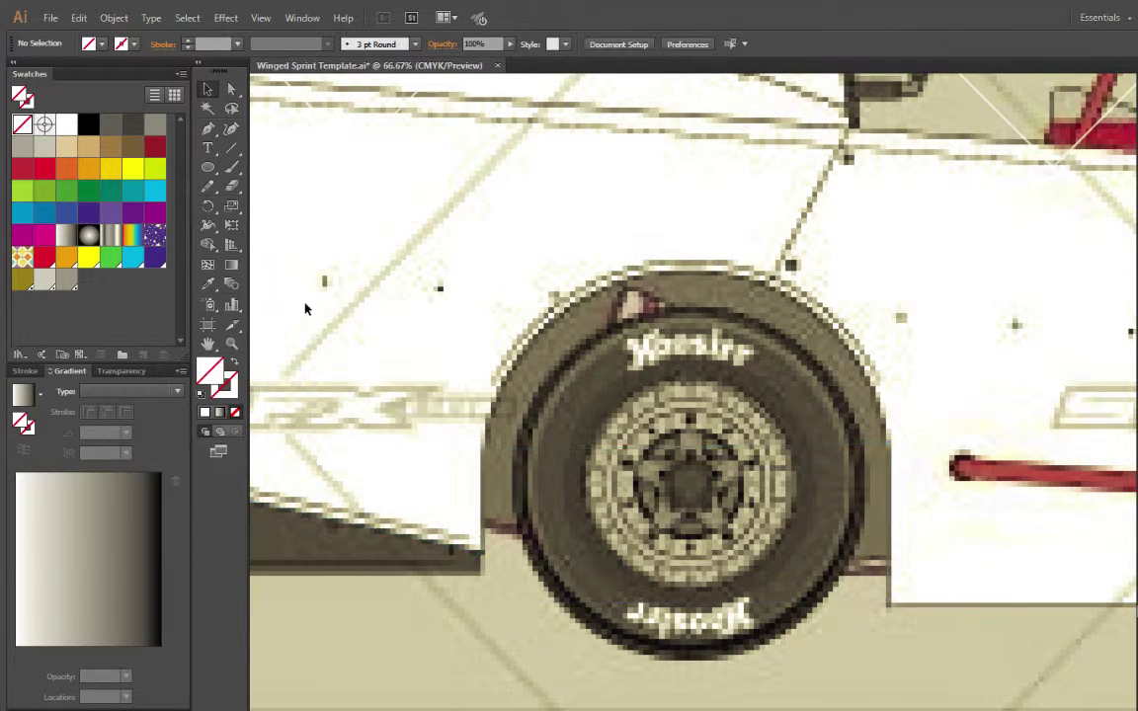
pyautogui.click(464, 556)
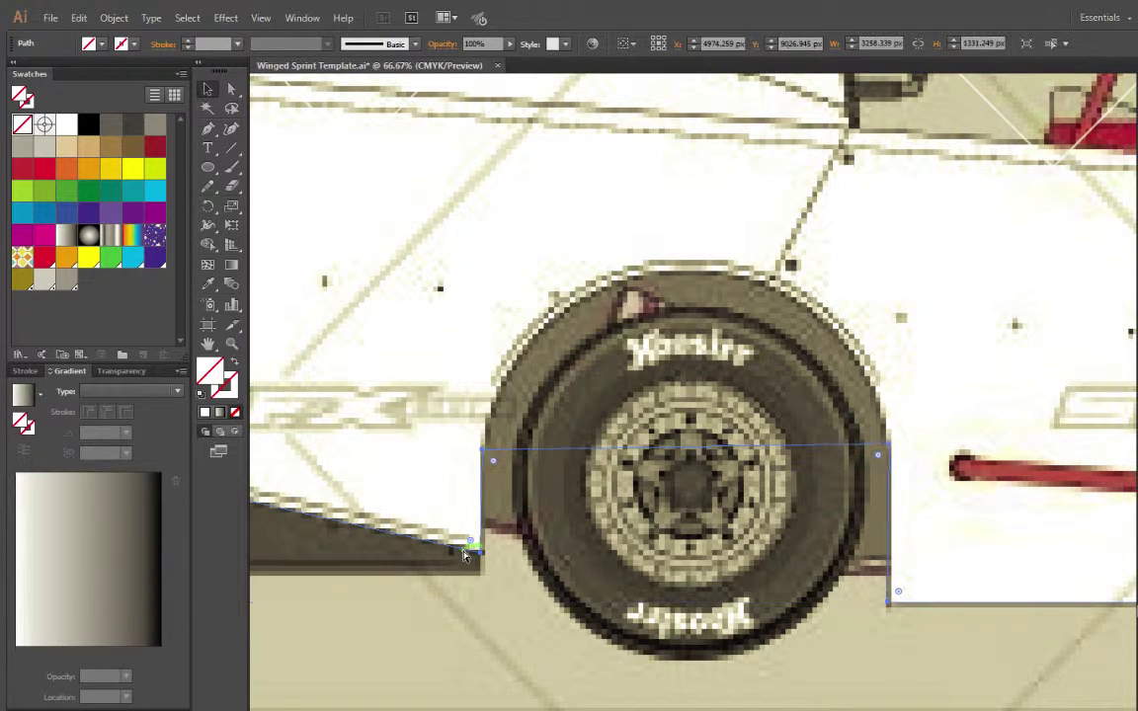
pyautogui.click(585, 639)
pyautogui.hotkey('ctrl', '-')
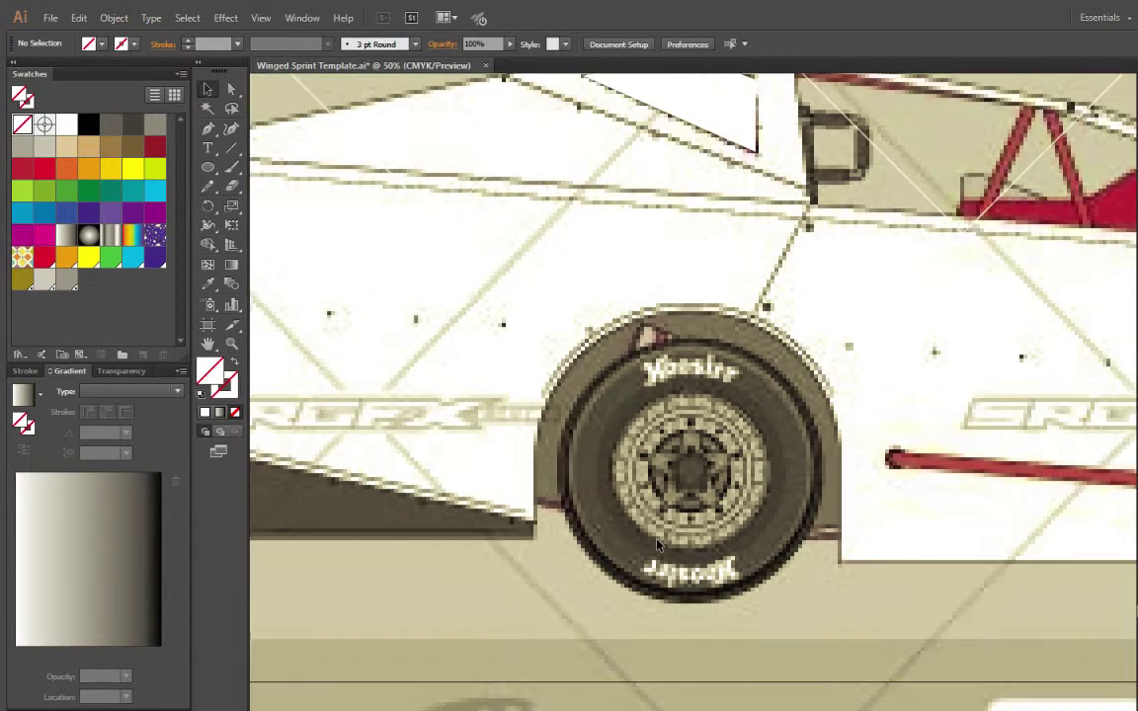
pyautogui.hscroll(-3, 658, 546)
pyautogui.click(207, 128)
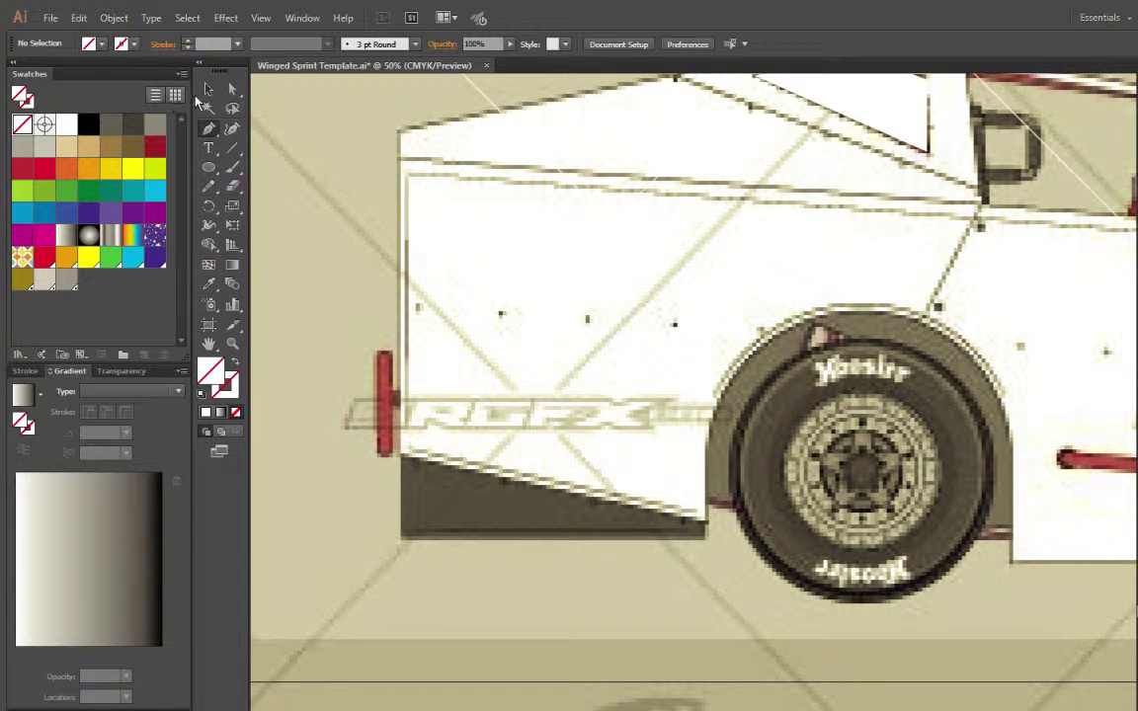
pyautogui.moveTo(779, 649); pyautogui.dragTo(823, 513)
pyautogui.click(823, 513)
# Start a new body outline with the Pen tool, curving over the rear wheel arch and straight down to the panel's lower edge
pyautogui.click(208, 129)
pyautogui.click(706, 447)
pyautogui.moveTo(834, 315); pyautogui.dragTo(889, 319)
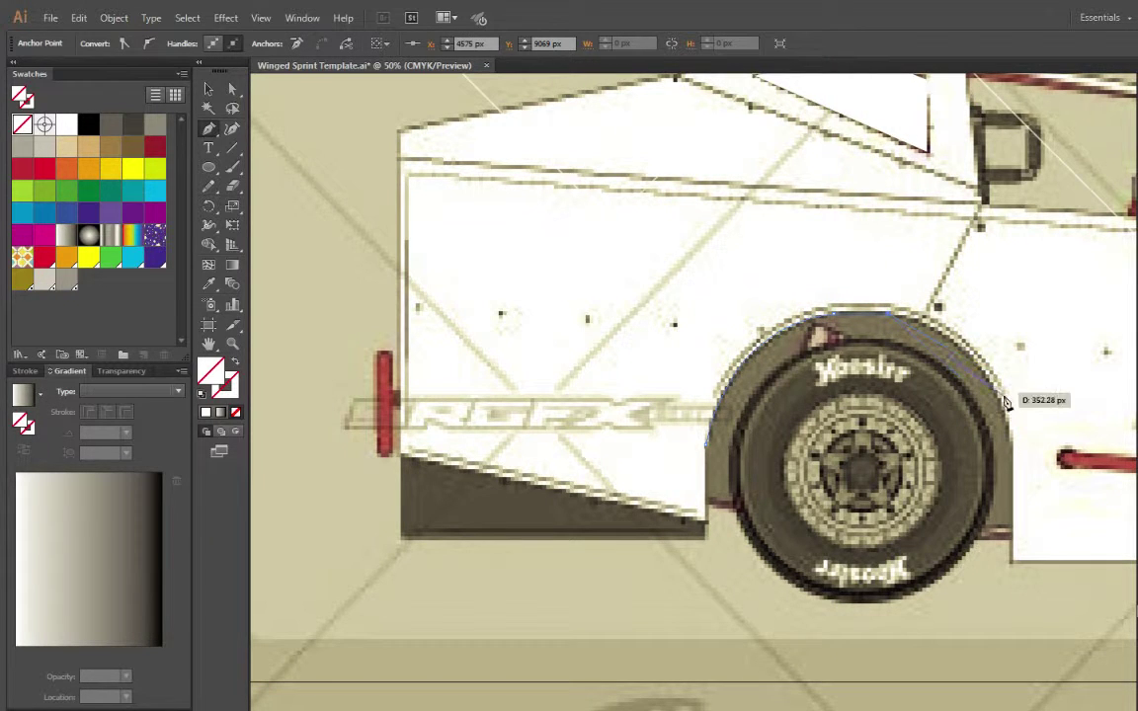
pyautogui.moveTo(1014, 450); pyautogui.dragTo(940, 703)
pyautogui.click(1014, 446)
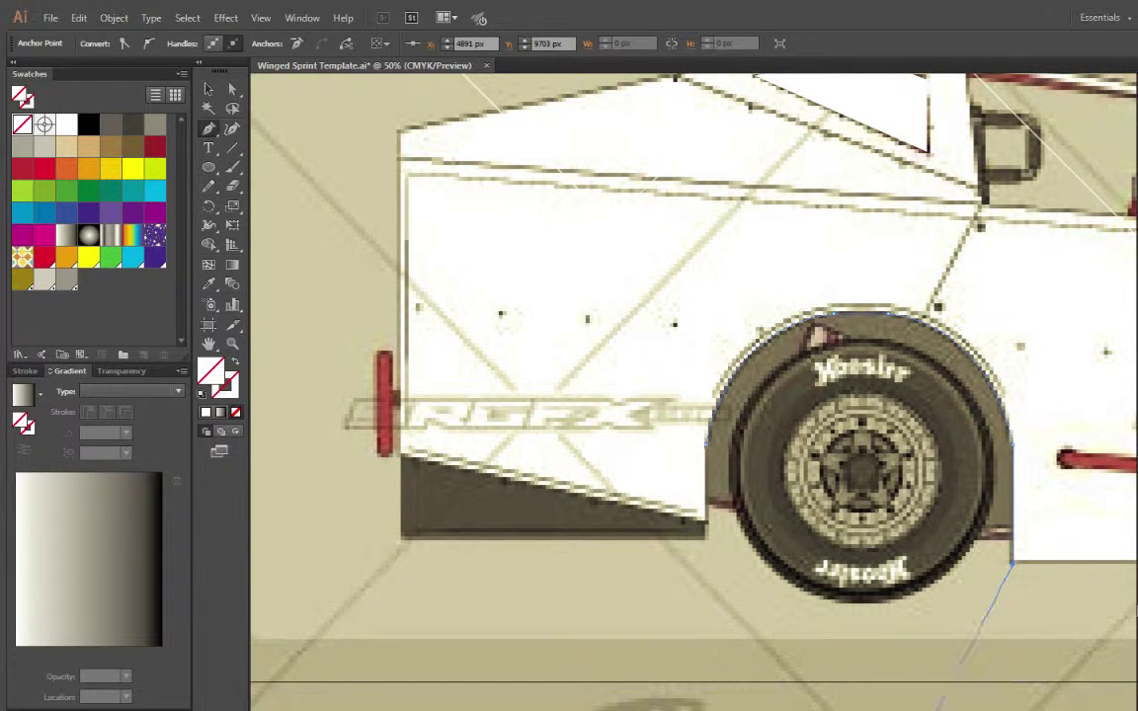
# Continue the outline along the panel's straight lower edge to its front corner and up the front edge
pyautogui.hscroll(12, 694, 391)
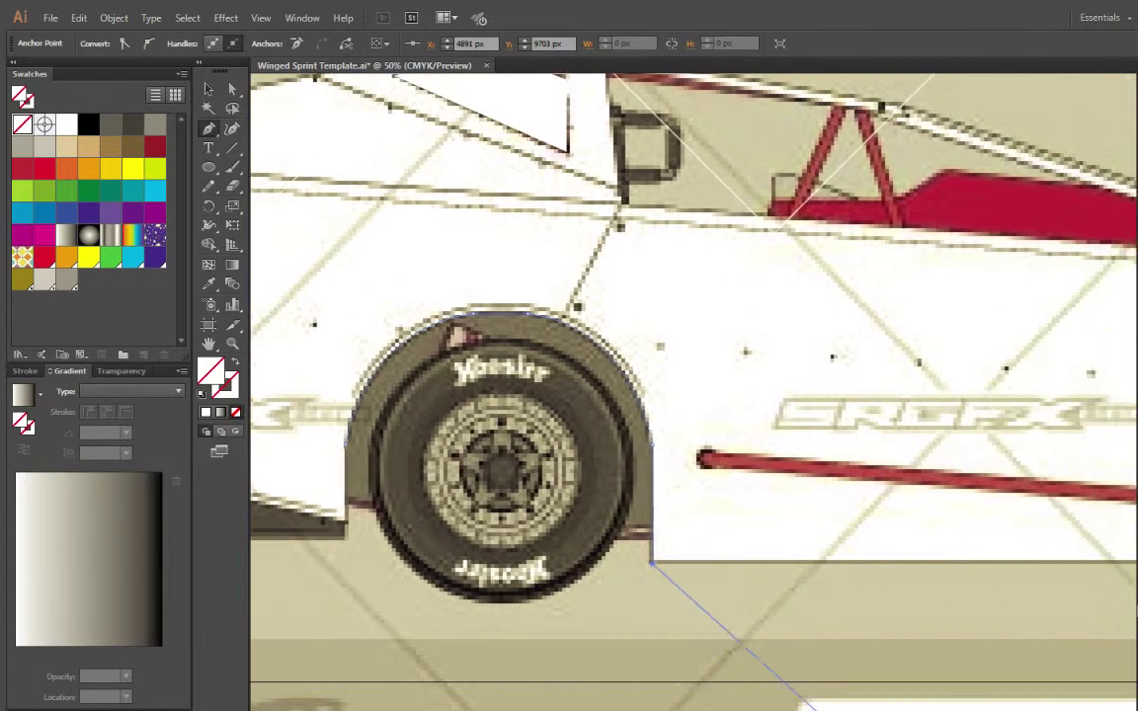
pyautogui.hscroll(5, 691, 392)
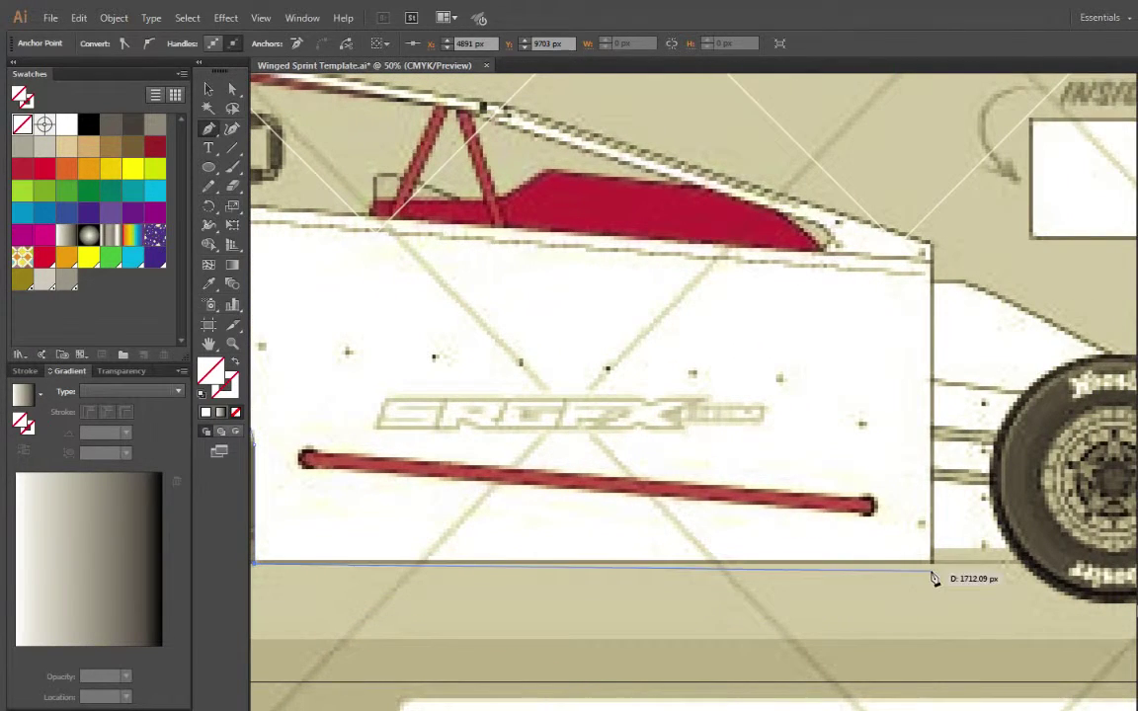
pyautogui.click(935, 567)
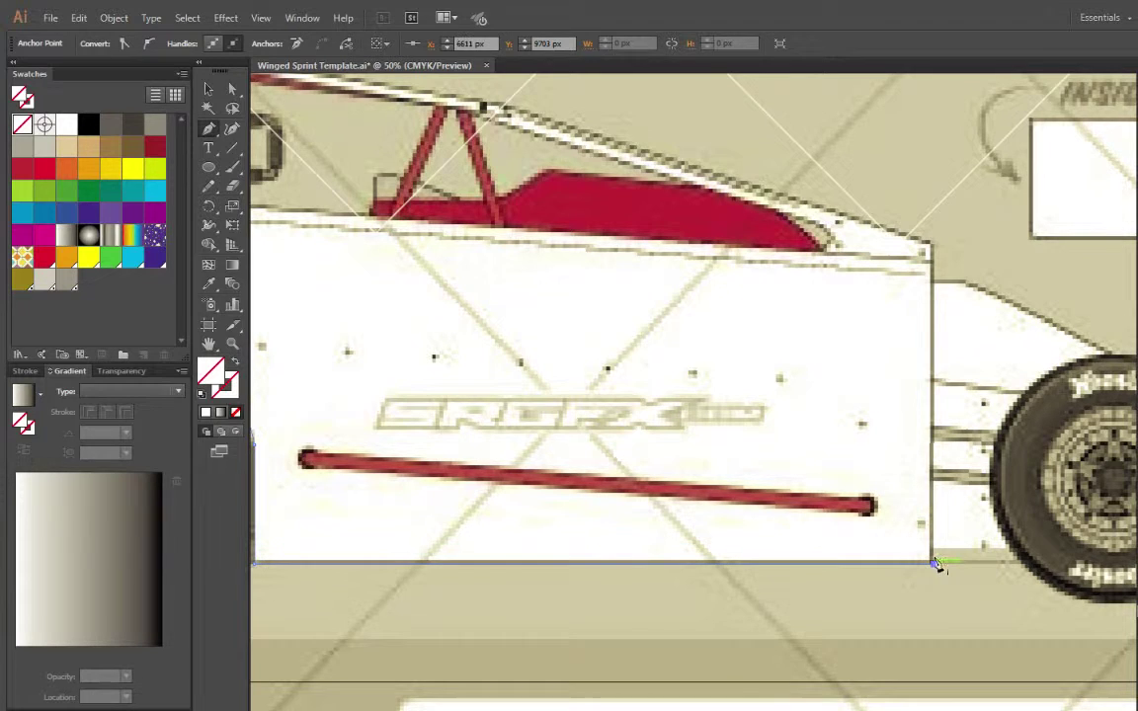
pyautogui.click(932, 248)
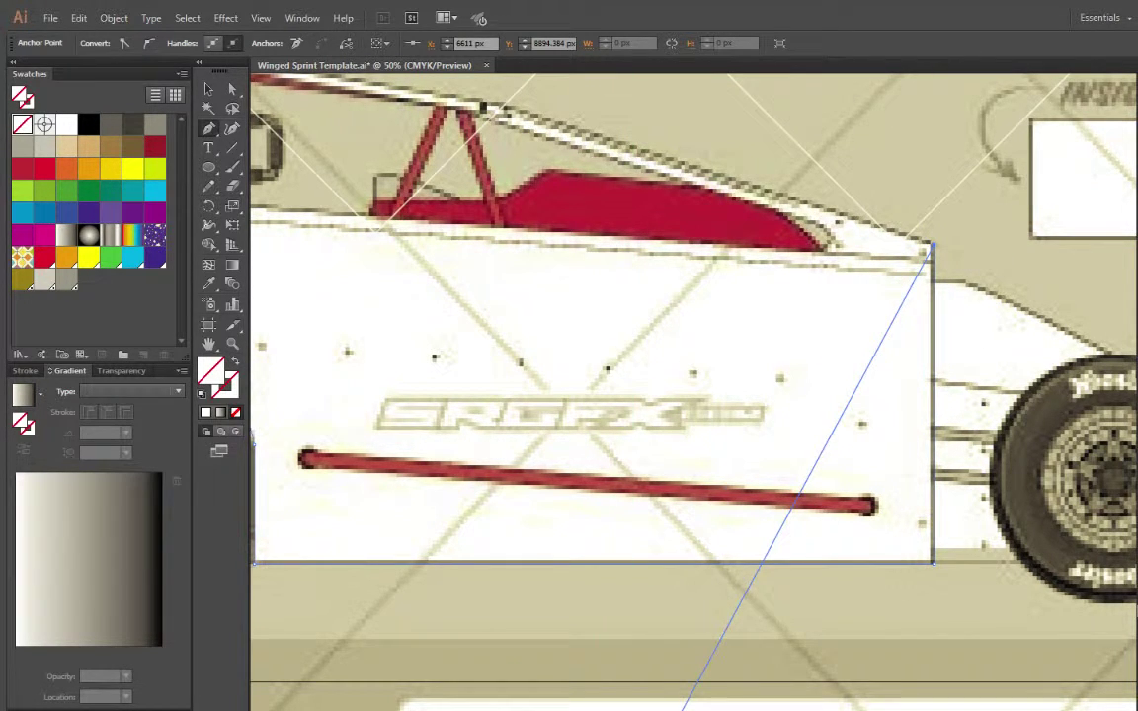
# Trace the sloping roofline back to the peak and curve it down to the corner behind the rear window, ending in a corner point
pyautogui.hscroll(-5, 694, 392)
pyautogui.scroll(2, 813, 326)
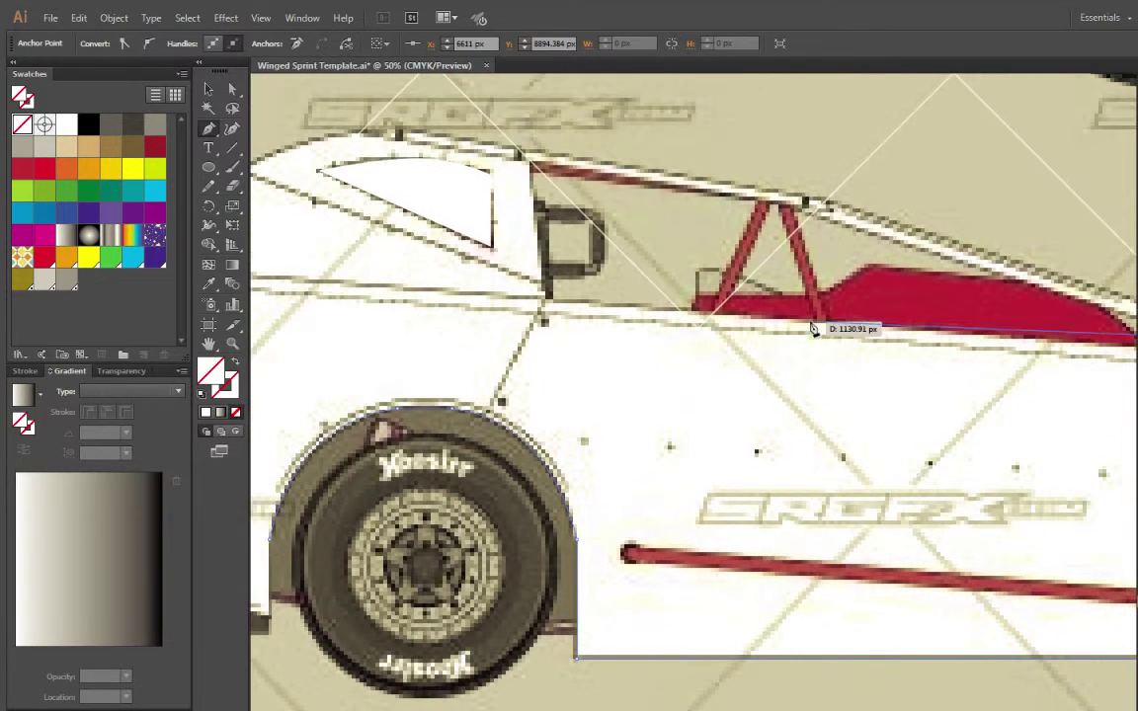
pyautogui.click(822, 203)
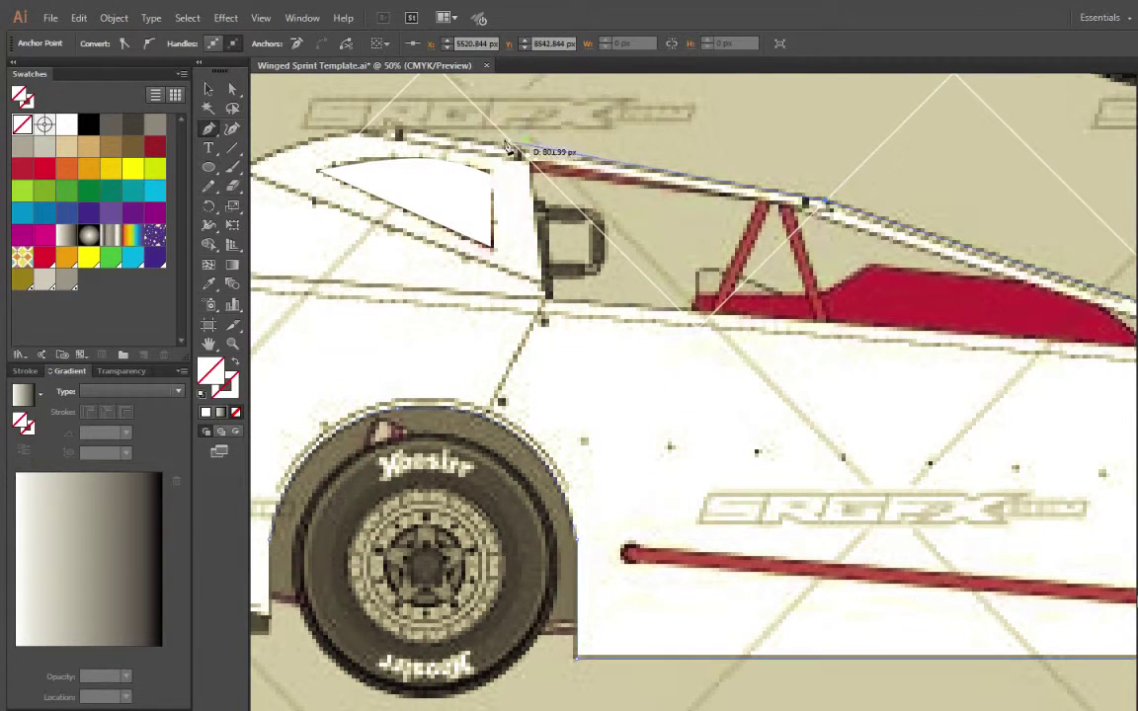
pyautogui.click(399, 130)
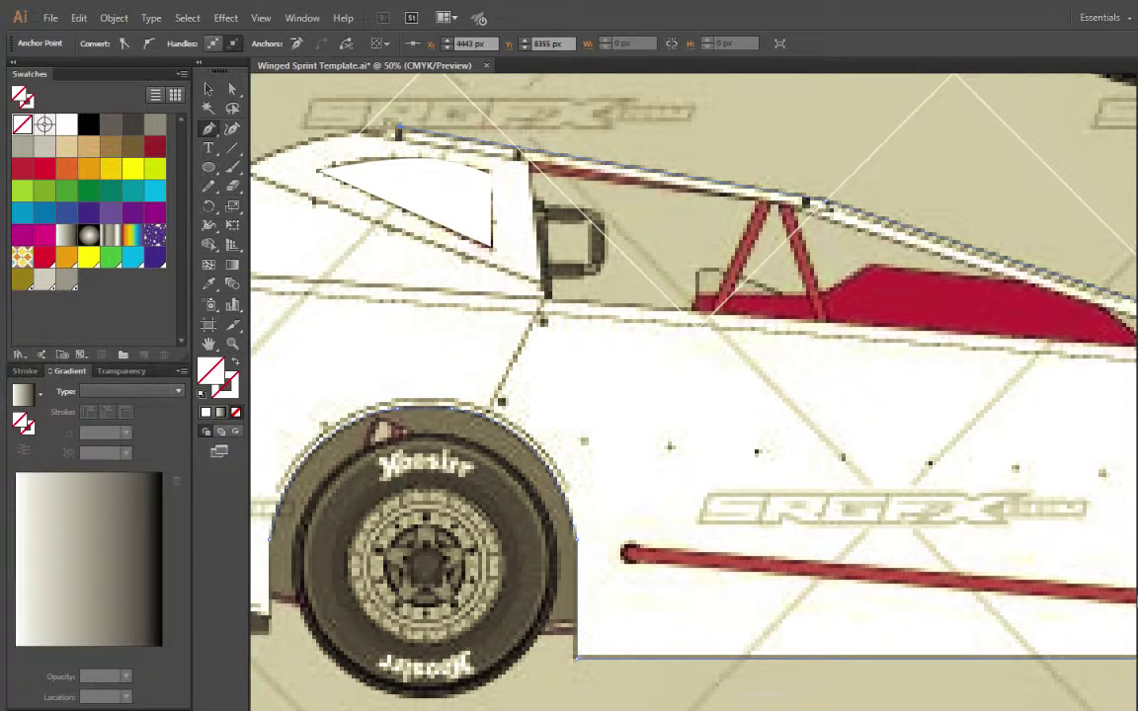
pyautogui.click(209, 90)
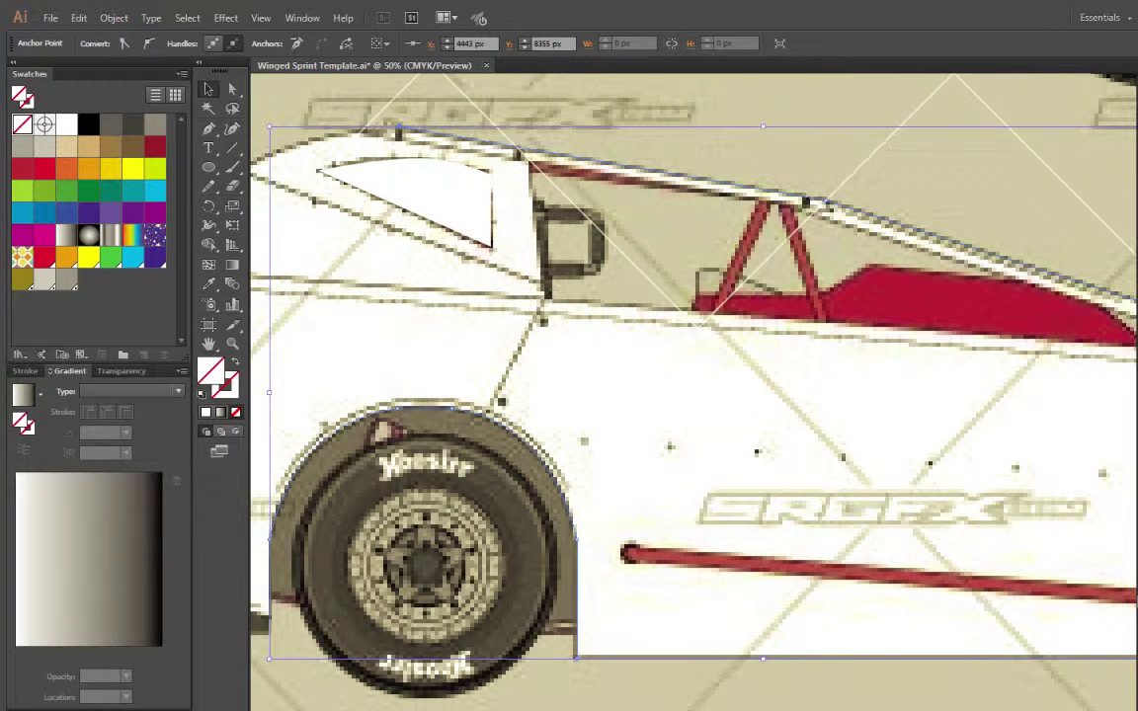
pyautogui.hscroll(-5, 692, 395)
pyautogui.press('p')
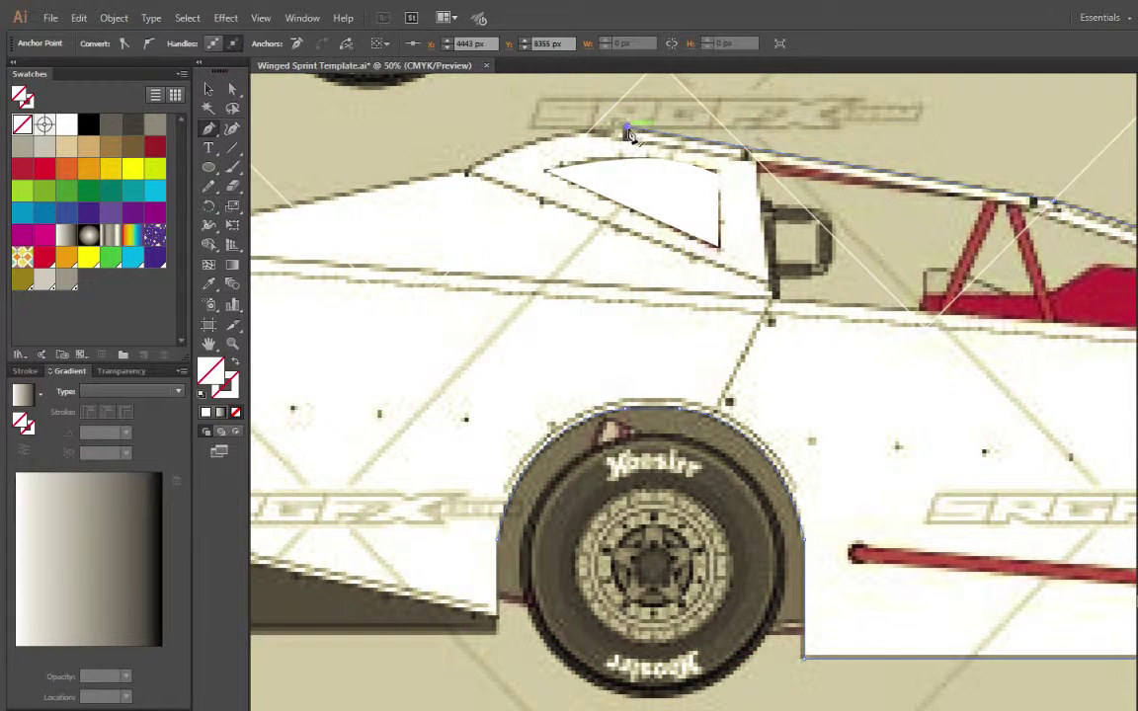
pyautogui.moveTo(468, 170); pyautogui.dragTo(432, 210)
pyautogui.click(467, 170)
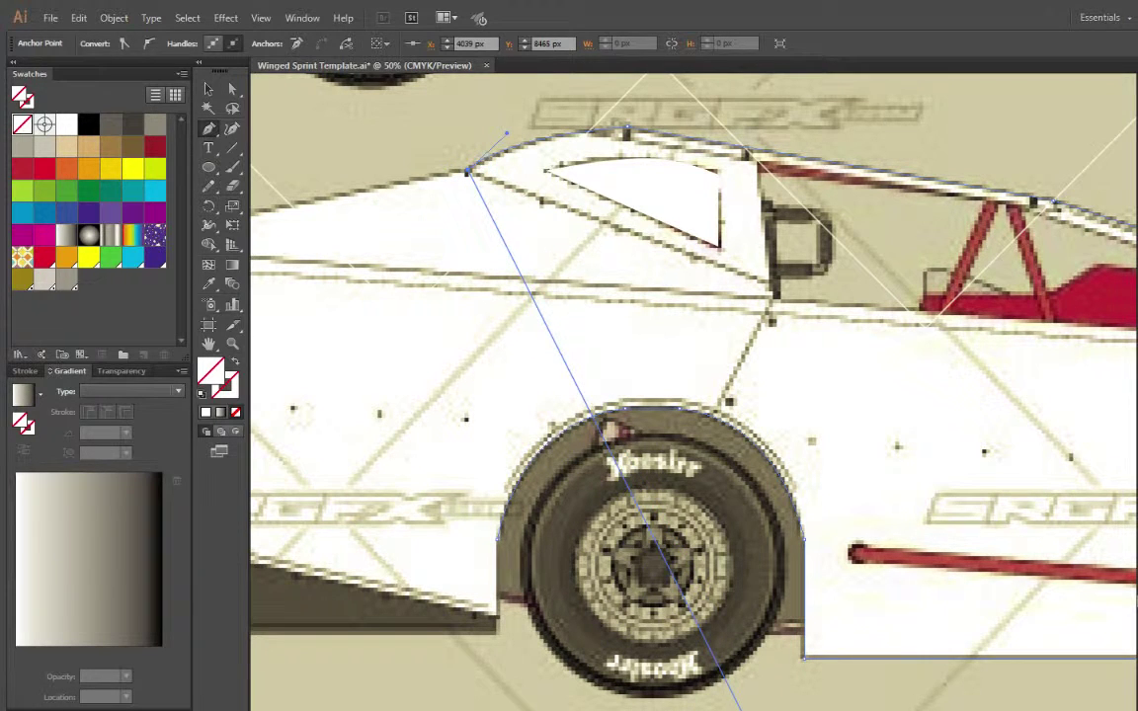
# Trace the rear deck, the vertical back edge and the sloping underside, and close the outline at the wheel arch's starting point
pyautogui.hscroll(-3, 692, 391)
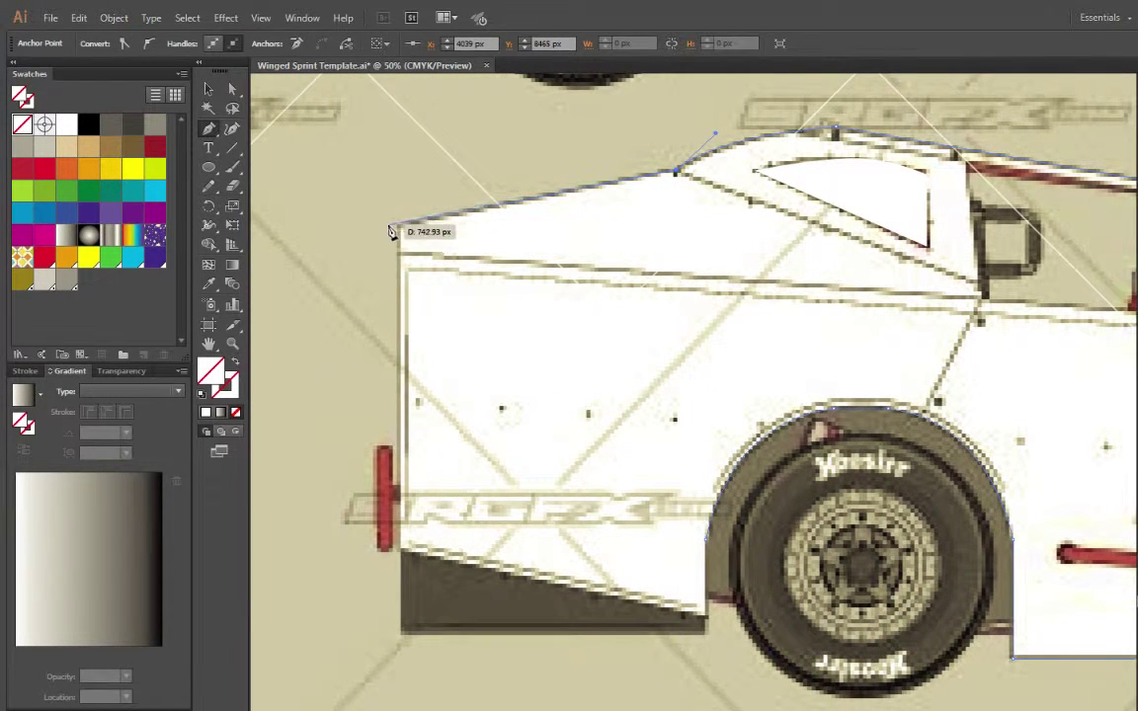
pyautogui.click(401, 226)
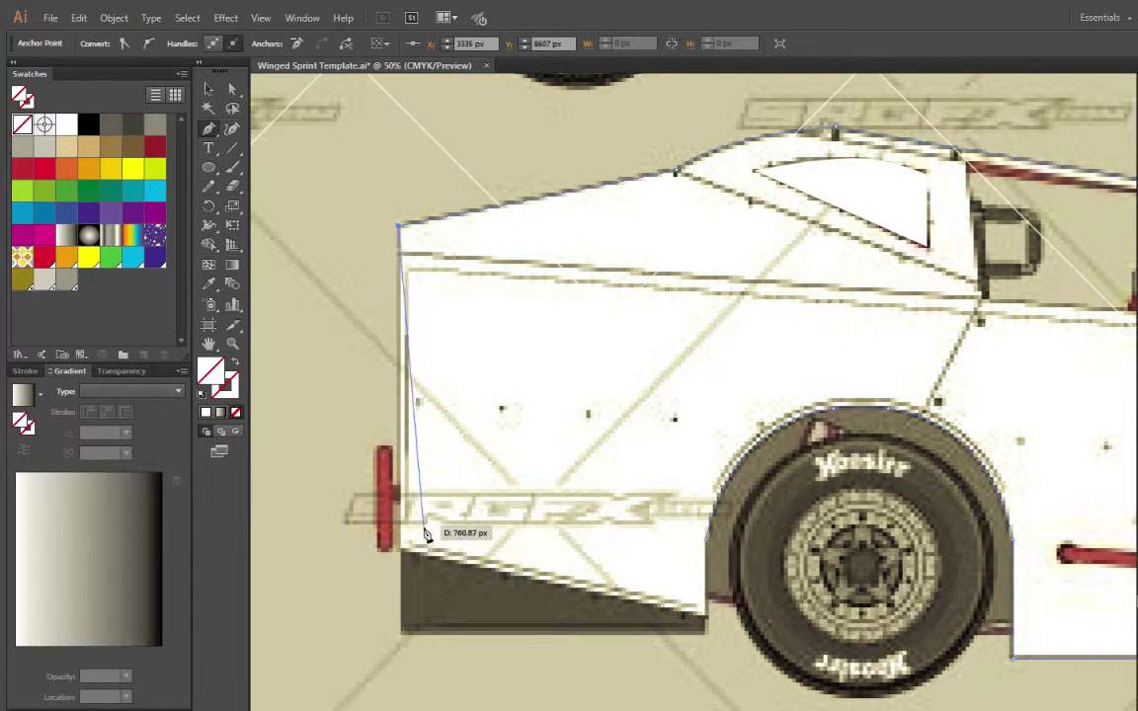
pyautogui.click(401, 549)
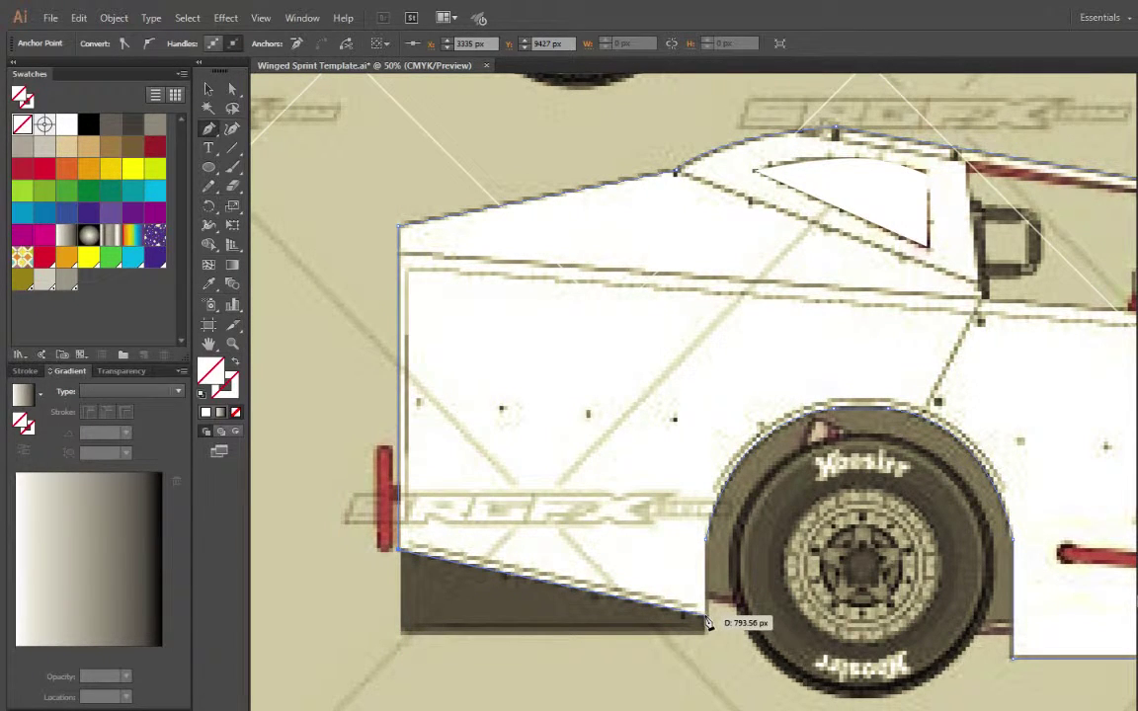
pyautogui.click(707, 616)
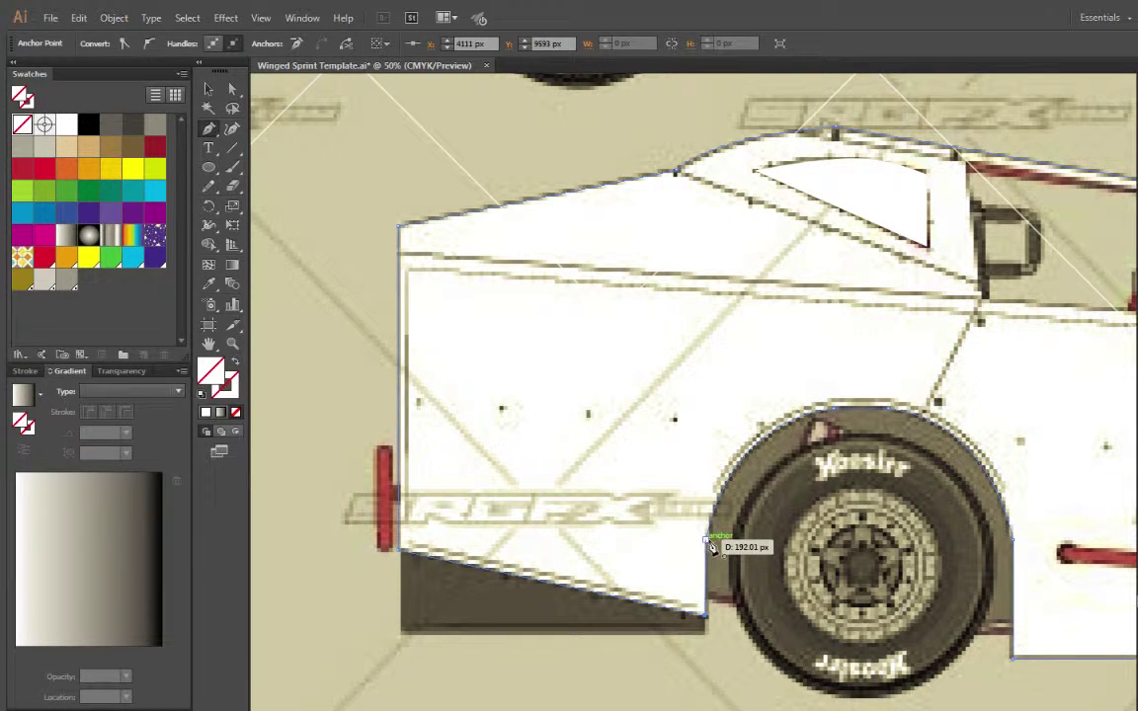
pyautogui.click(707, 541)
pyautogui.click(209, 89)
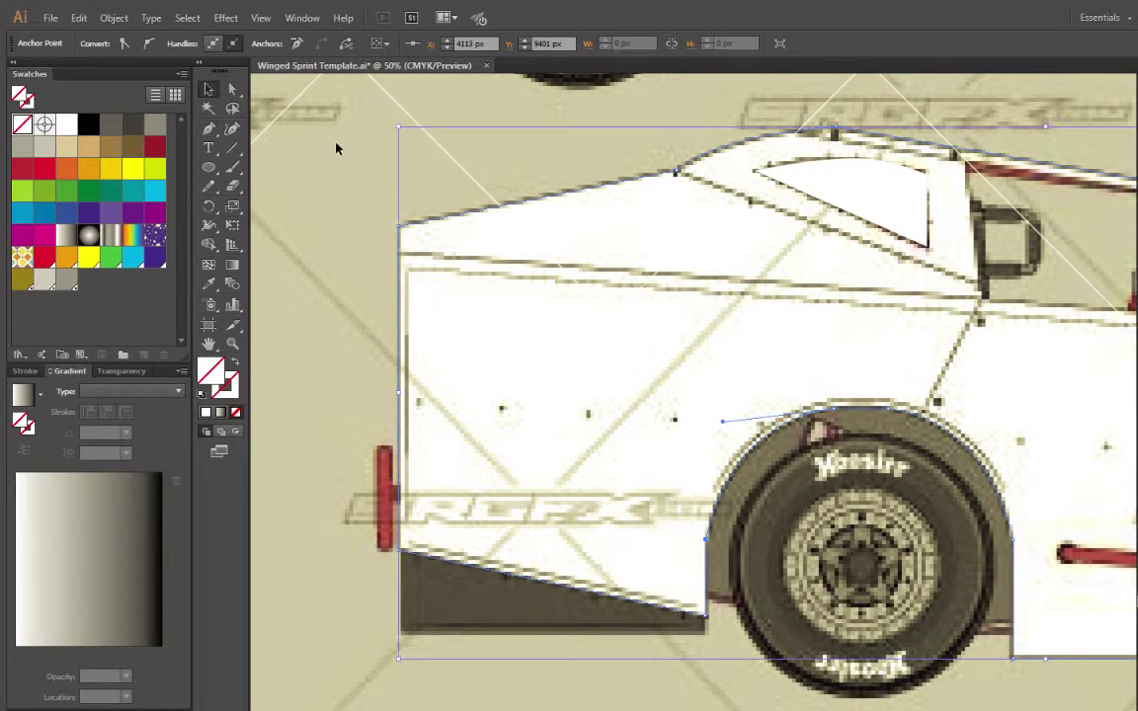
# Combine the lower car's body outline and rear window shape into a compound path with the window cut out, and fill it white
pyautogui.click(89, 123)
pyautogui.click(351, 152)
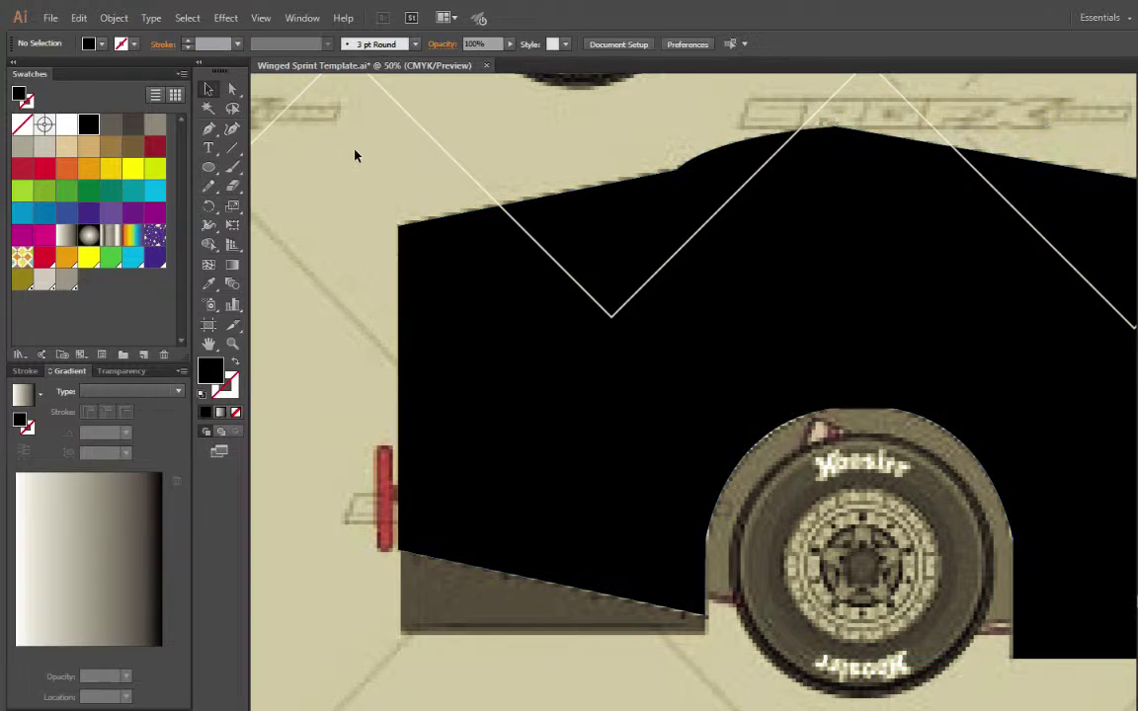
pyautogui.moveTo(833, 160); pyautogui.dragTo(934, 242)
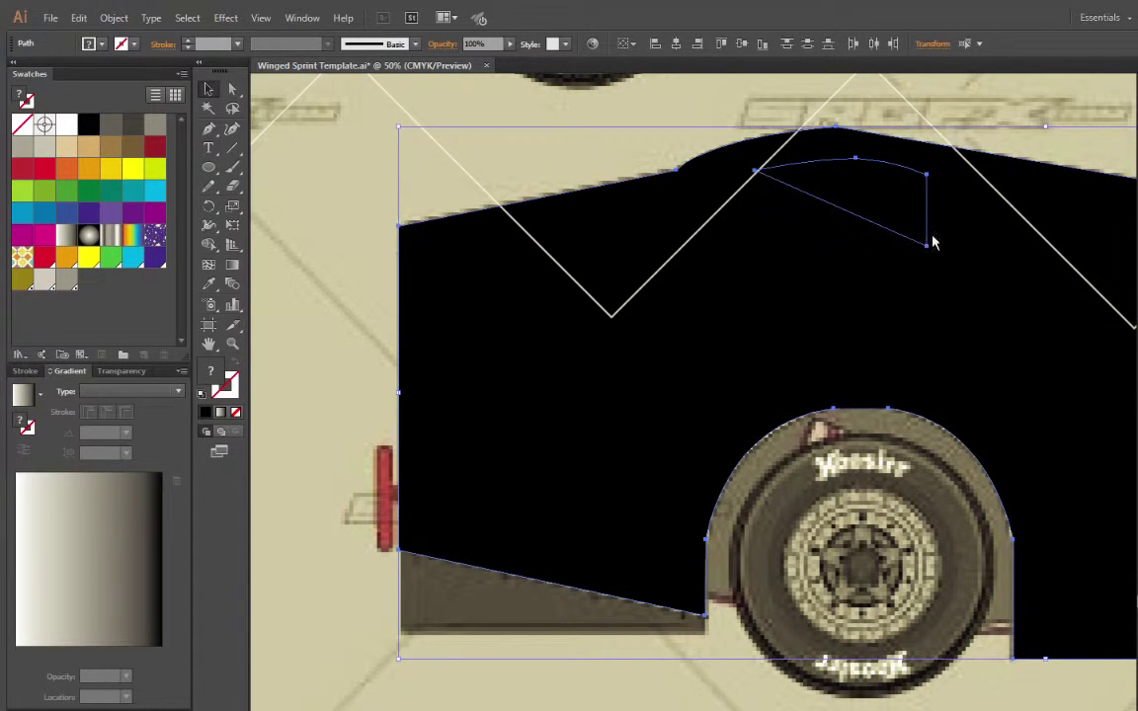
pyautogui.hotkey('ctrl', '8')
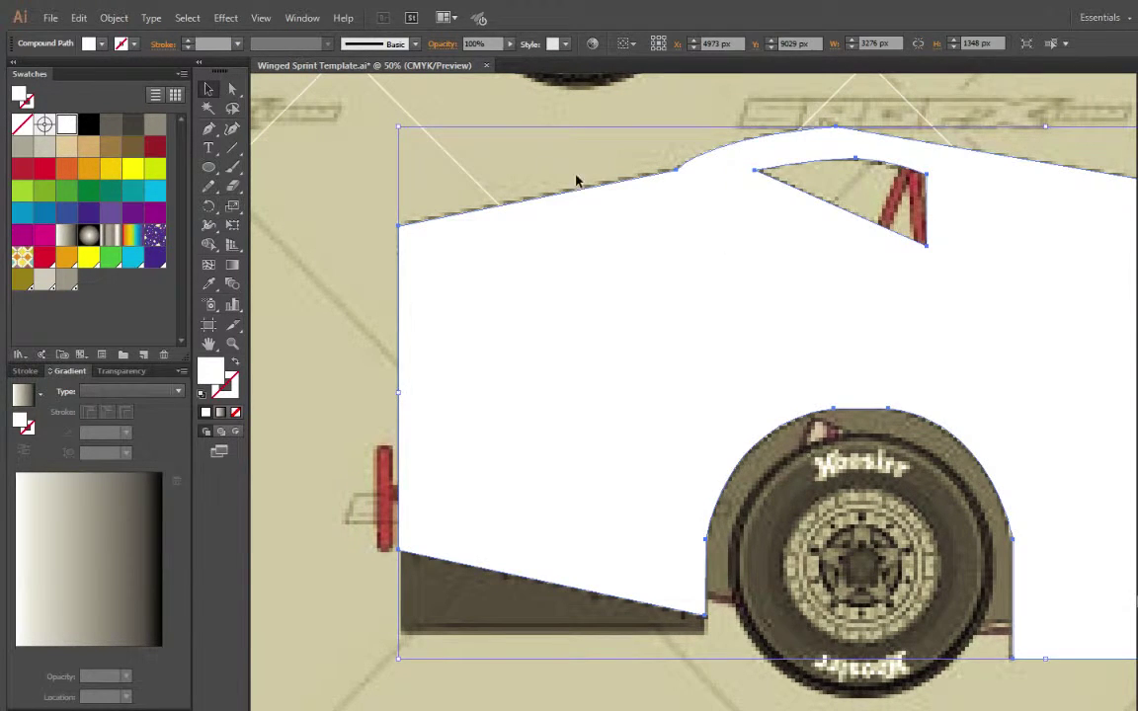
pyautogui.click(277, 175)
# Start a Pen outline of the lower car's nose section from the body panel's lower front corner along the bottom edge to the blunt nose tip
pyautogui.hotkey('ctrl', '-')
pyautogui.scroll(2, 937, 599)
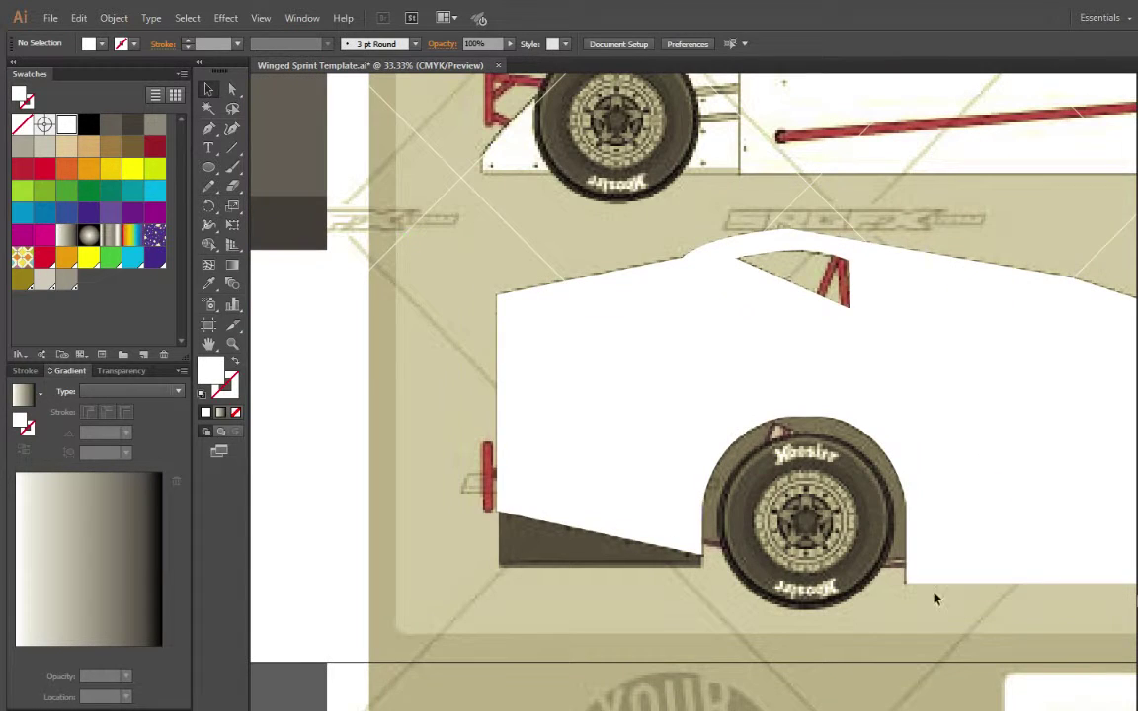
pyautogui.hscroll(10, 691, 395)
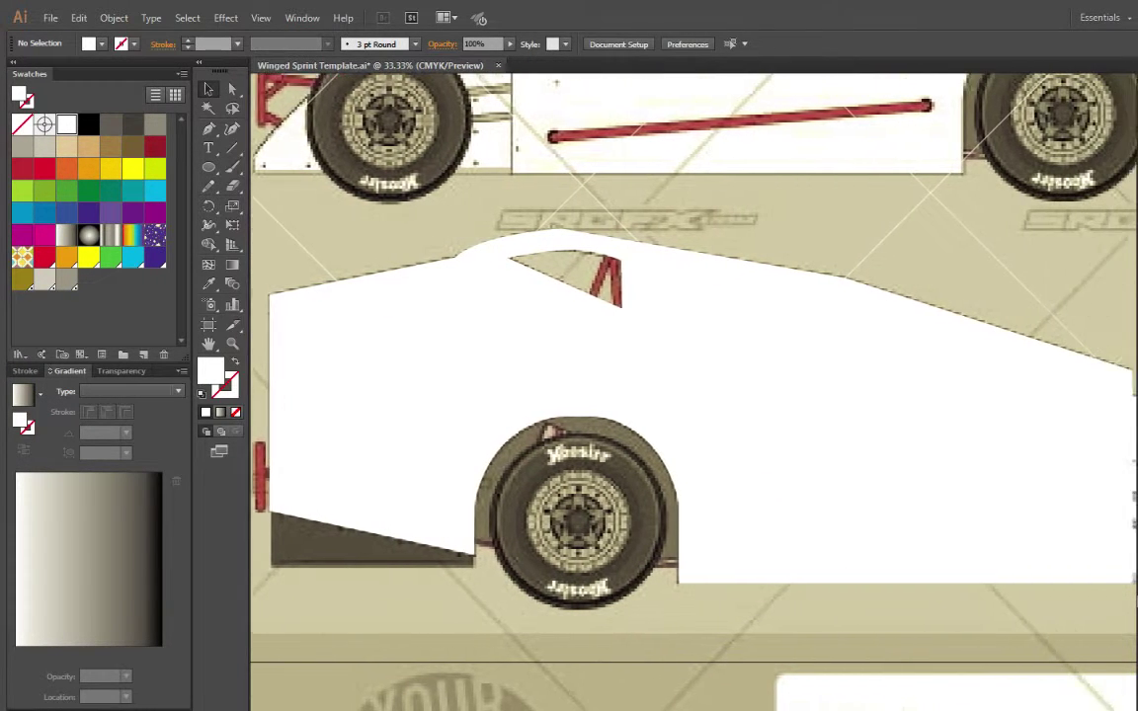
pyautogui.hscroll(5, 432, 170)
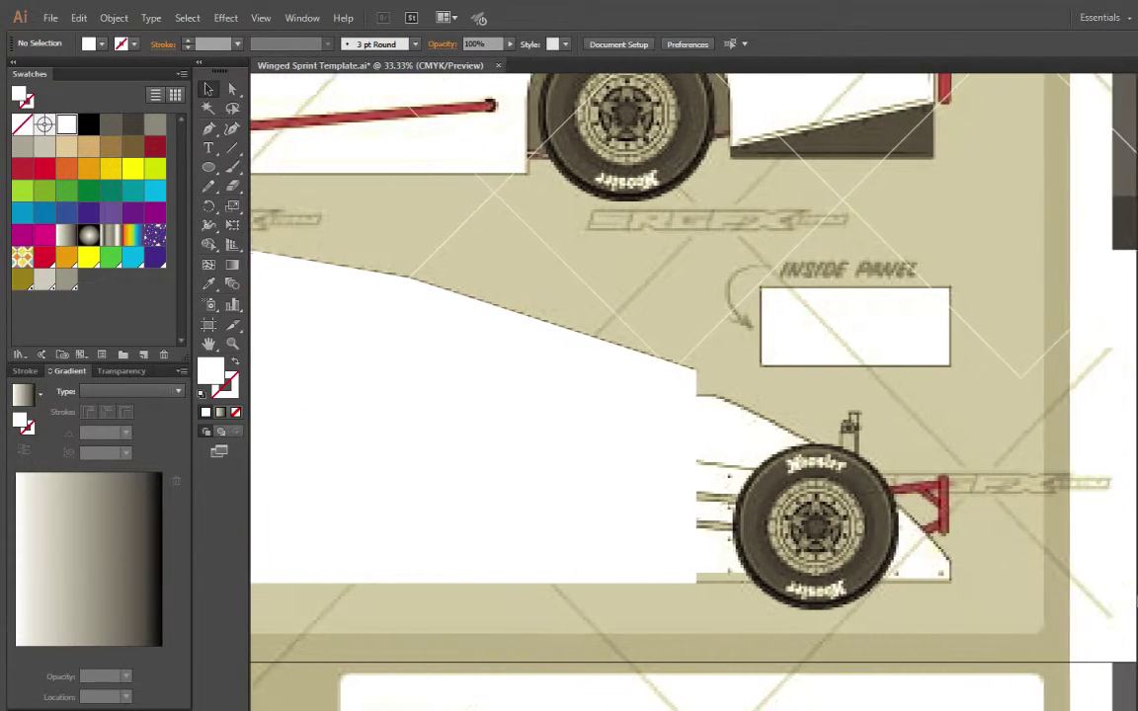
pyautogui.click(210, 130)
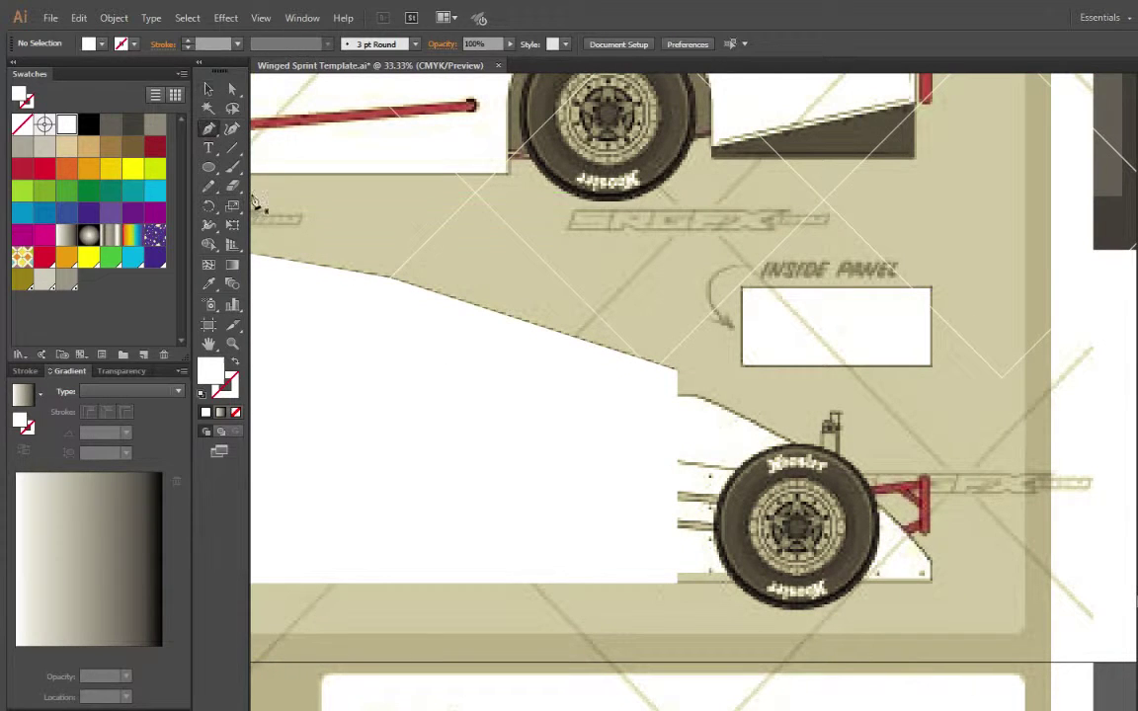
pyautogui.click(677, 581)
pyautogui.click(932, 581)
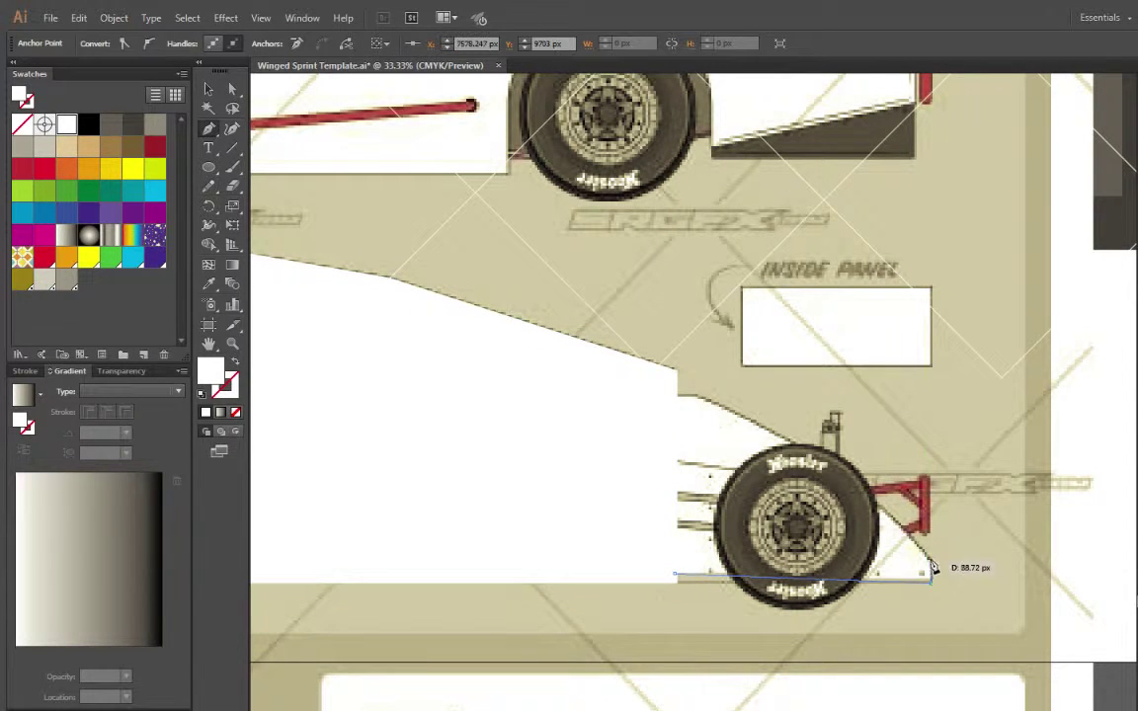
pyautogui.click(930, 562)
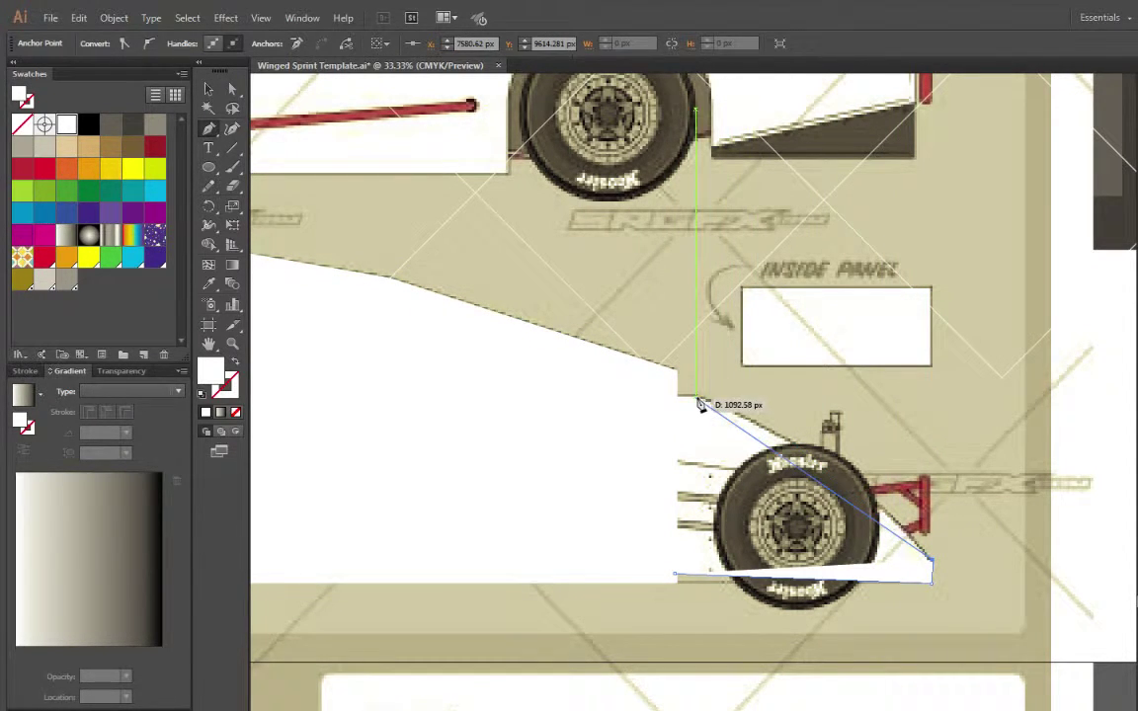
# Curve the nose outline up over the front wheel to the body panel's front edge and close it at its starting point
pyautogui.moveTo(696, 399); pyautogui.dragTo(579, 371)
pyautogui.click(696, 400)
pyautogui.moveTo(677, 399); pyautogui.dragTo(675, 581)
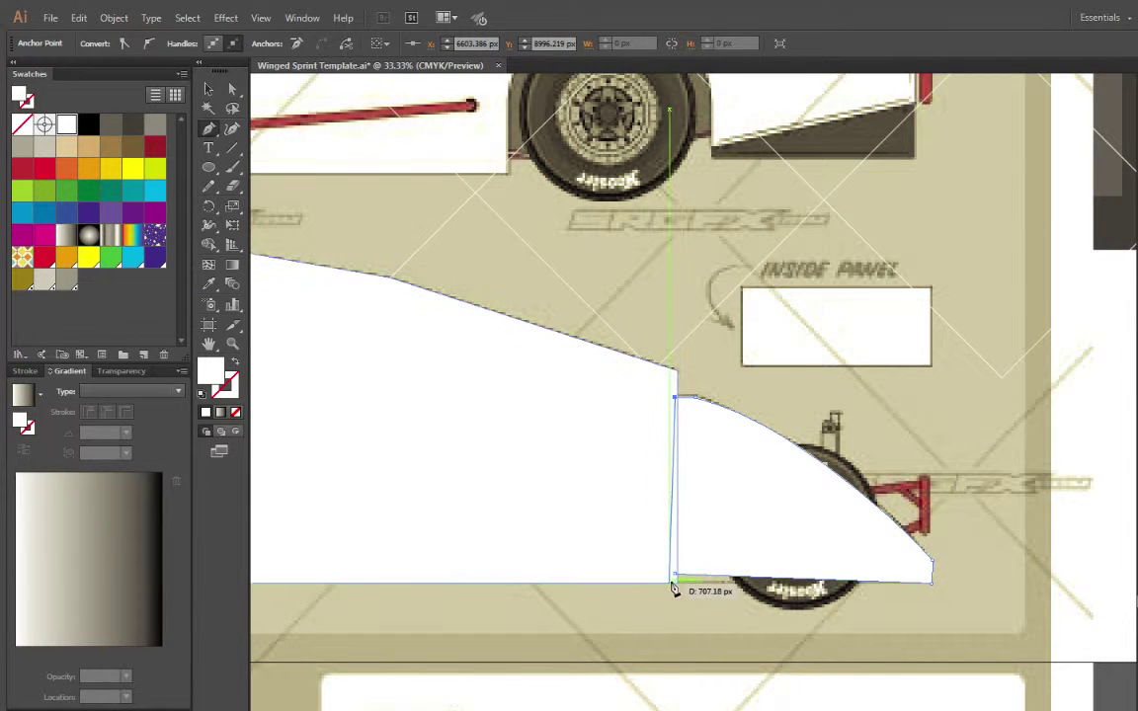
pyautogui.click(208, 89)
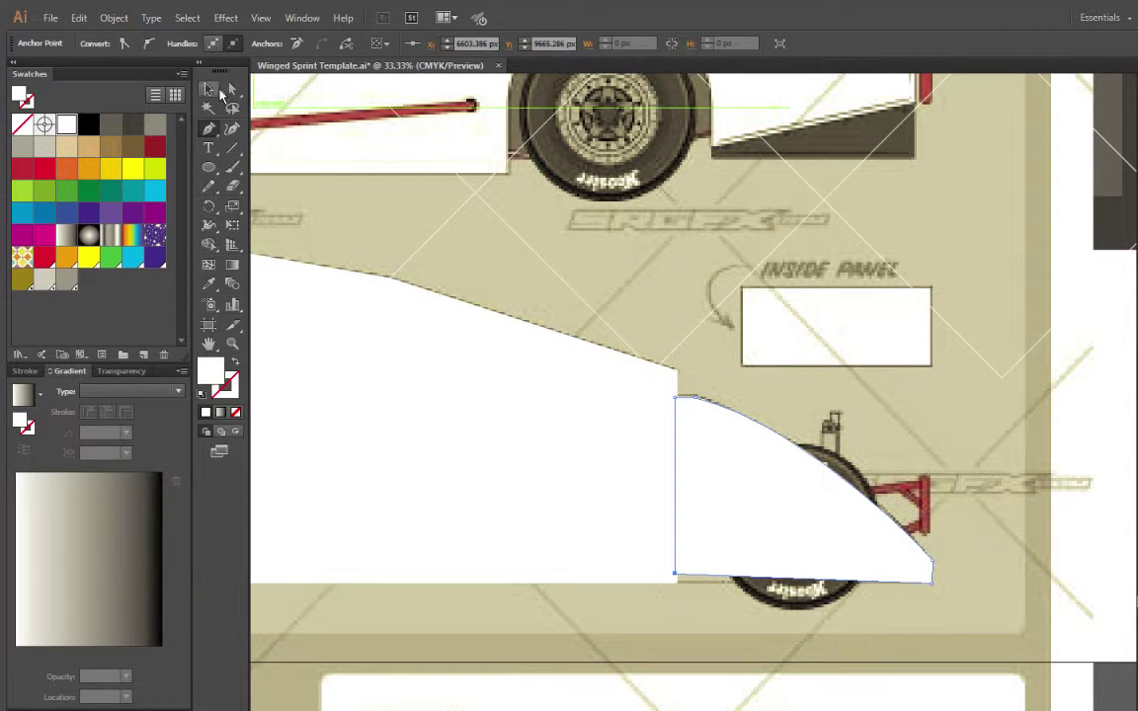
pyautogui.click(603, 282)
# Paste a copy of the lower car's body panel, mirror it horizontally and place it over the upper car's body
pyautogui.hotkey('ctrl', '-')
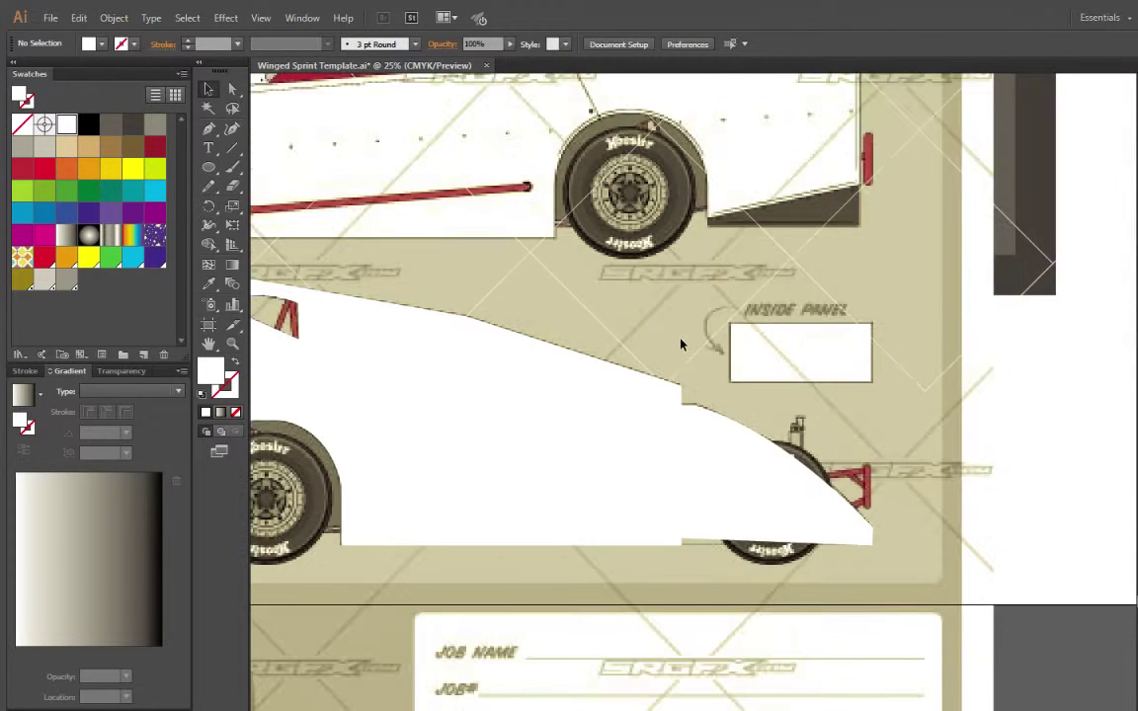
pyautogui.scroll(3, 681, 345)
pyautogui.hscroll(-3, 680, 345)
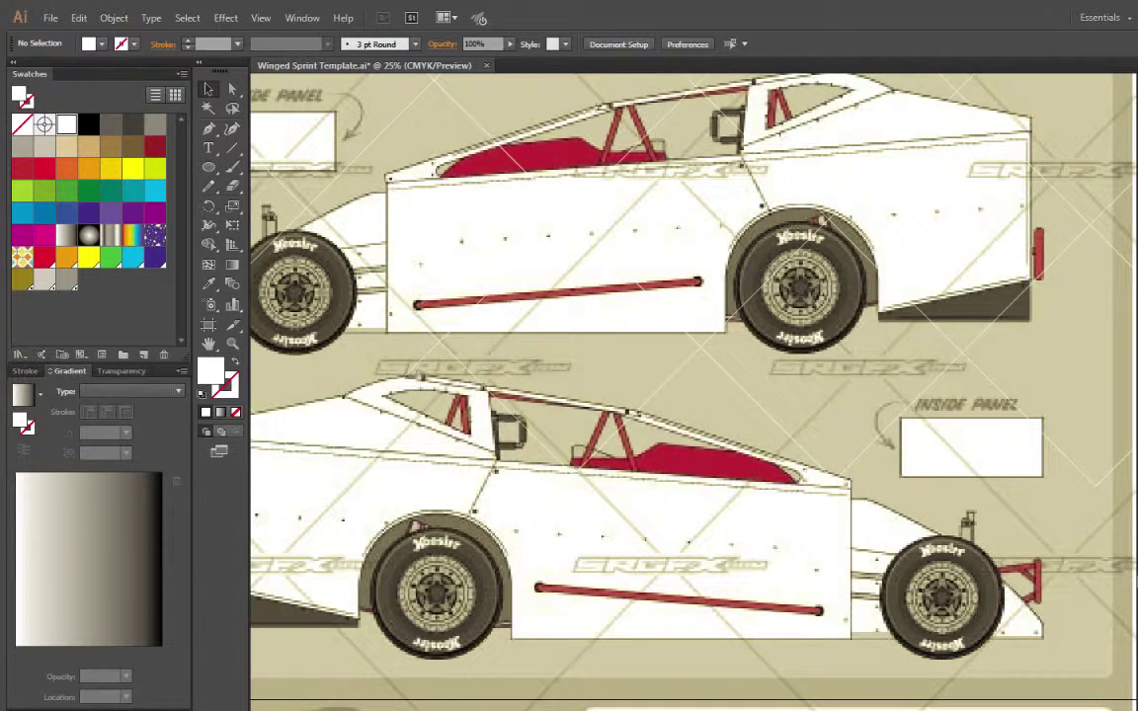
pyautogui.scroll(3, 1013, 316)
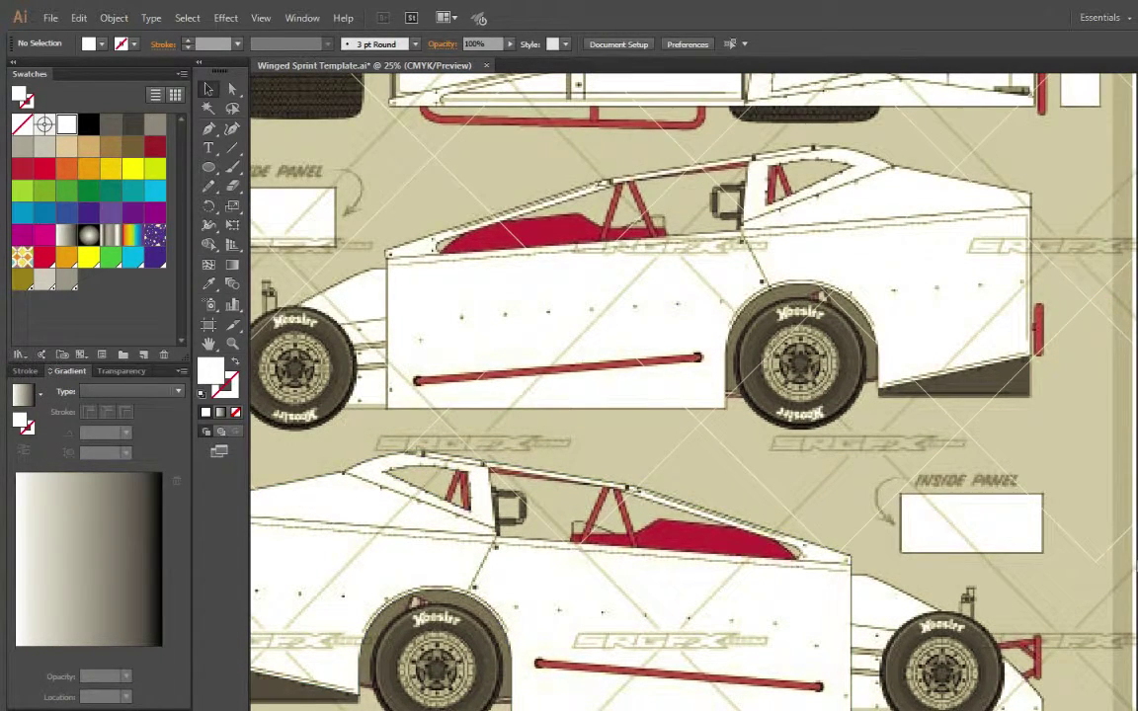
pyautogui.hscroll(-3, 691, 392)
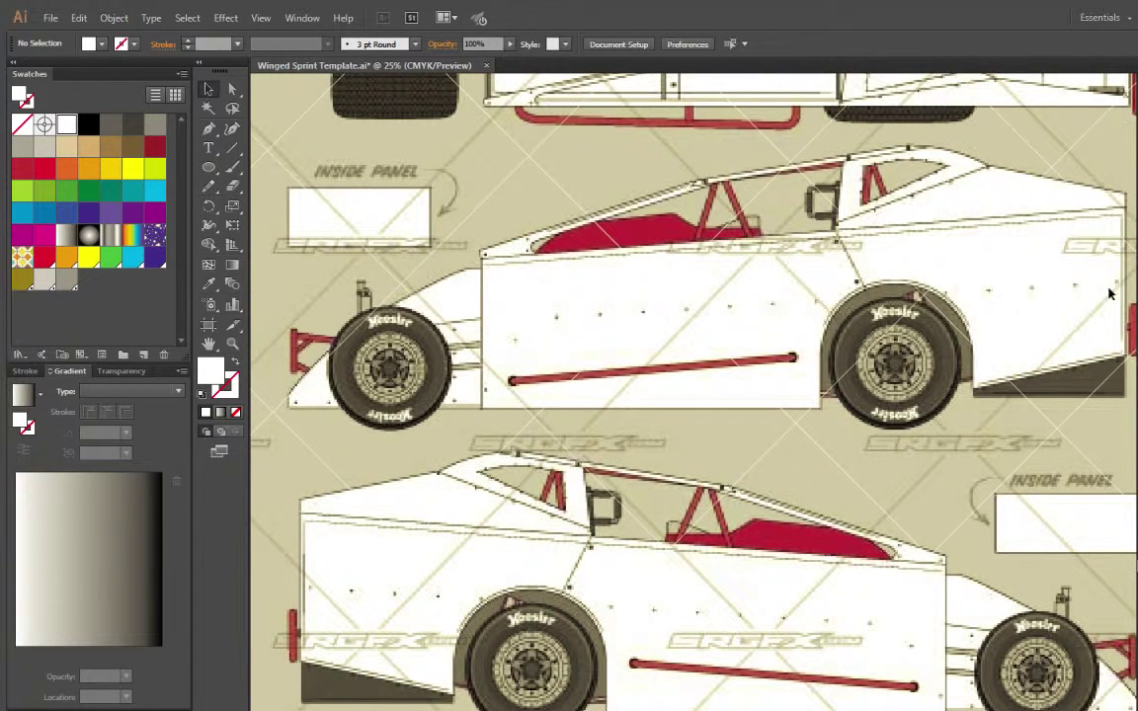
pyautogui.click(864, 593)
pyautogui.press('a')
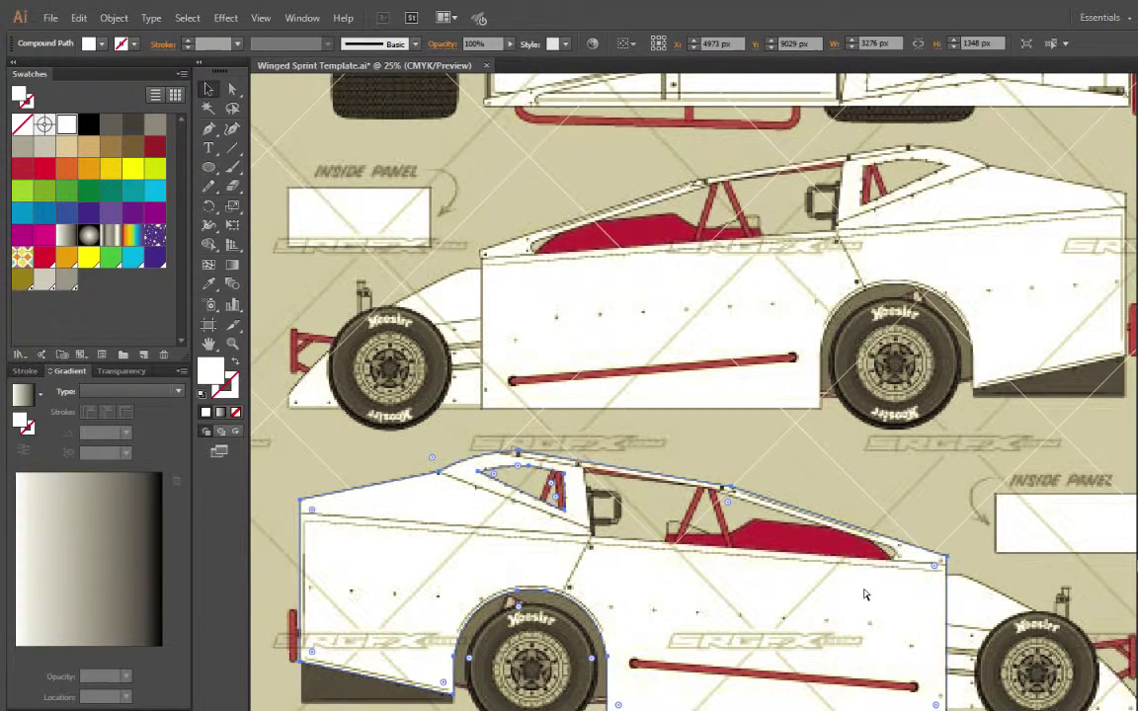
pyautogui.hotkey('ctrl', 'v')
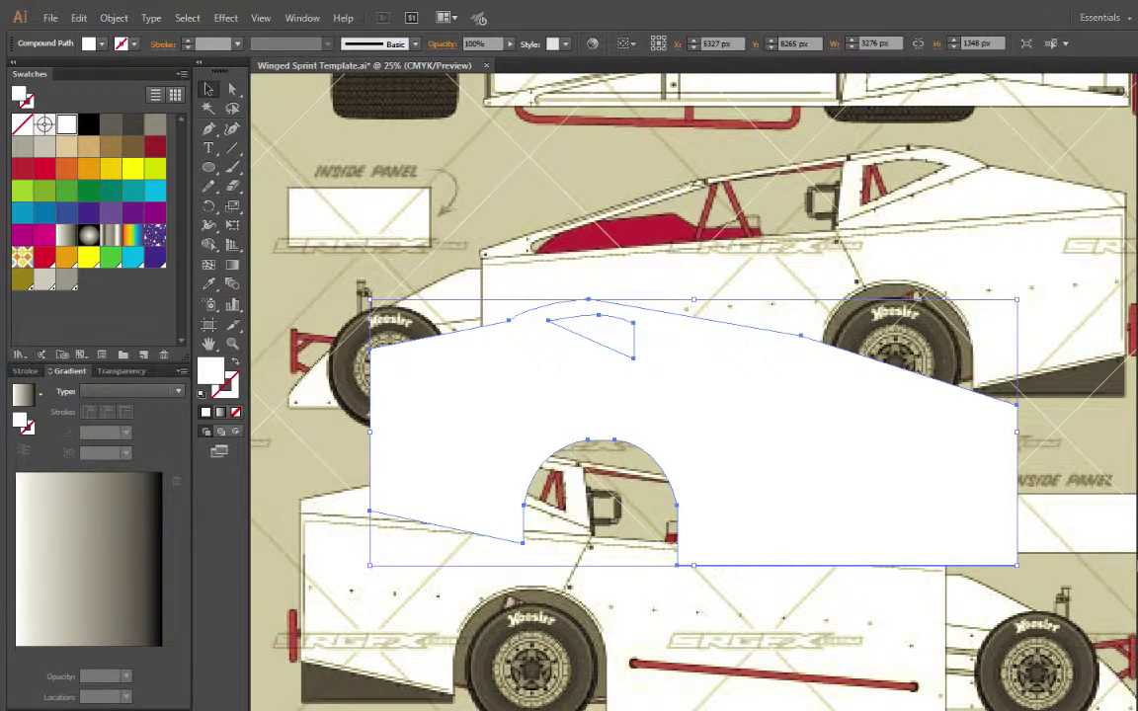
pyautogui.press('o')
pyautogui.moveTo(607, 456); pyautogui.dragTo(716, 298)
# Nudge the mirrored panel to the right until its edges line up with the upper car's body outline
pyautogui.press('Right')
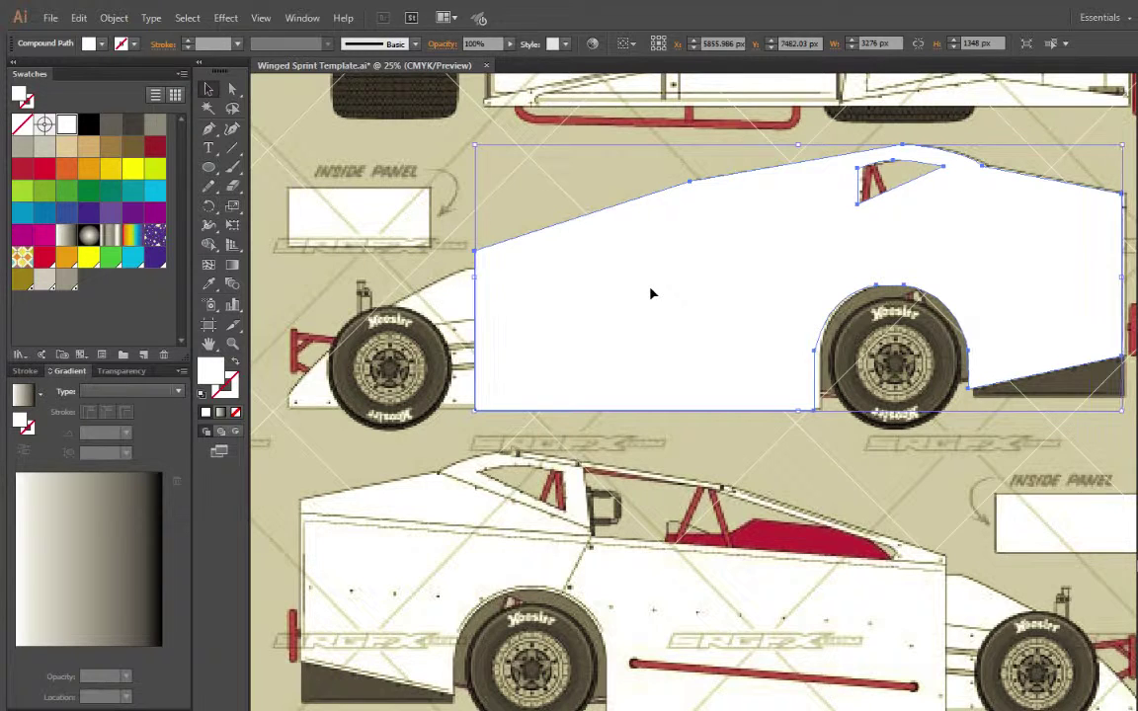
pyautogui.press('Right')
pyautogui.press('Right')
pyautogui.press('Right')
pyautogui.press('Right')
pyautogui.press('Right')
pyautogui.press('Right')
pyautogui.press('Right')
pyautogui.press('Right')
pyautogui.press('Right')
pyautogui.press('Right')
pyautogui.press('Right')
pyautogui.press('Right')
pyautogui.press('Right')
pyautogui.press('Right')
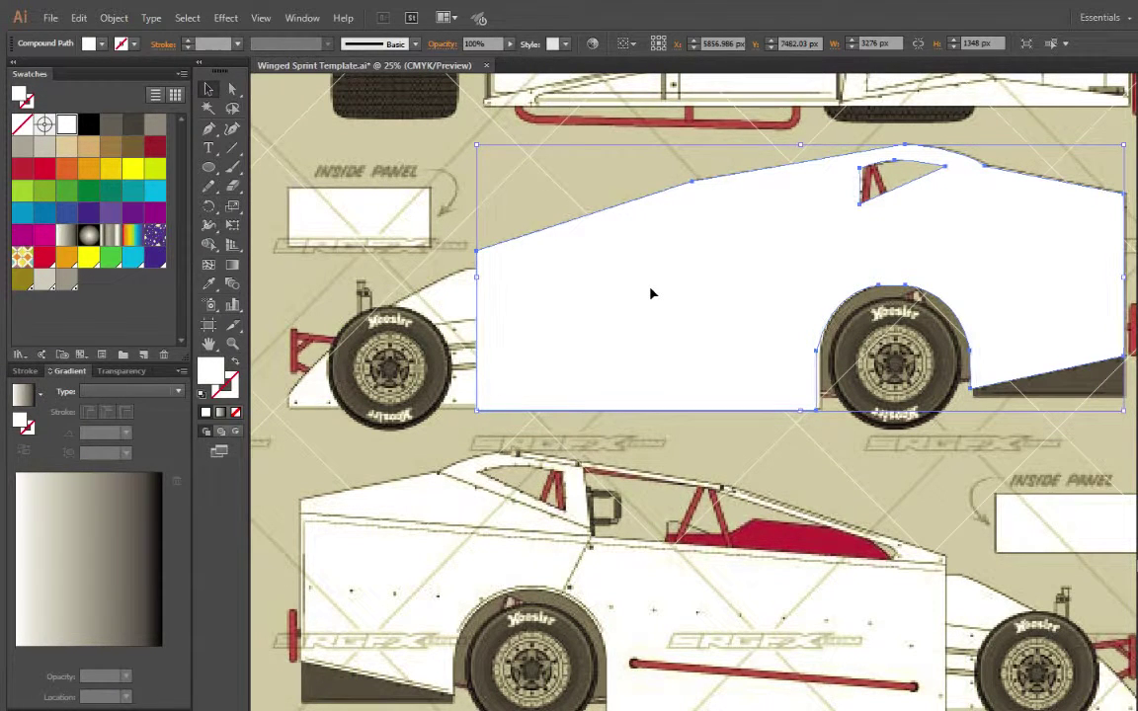
pyautogui.press('Right')
pyautogui.press('Right')
pyautogui.press('Right')
pyautogui.press('Right')
pyautogui.press('Right')
pyautogui.press('Right')
pyautogui.press('Right')
pyautogui.press('Right')
pyautogui.press('Right')
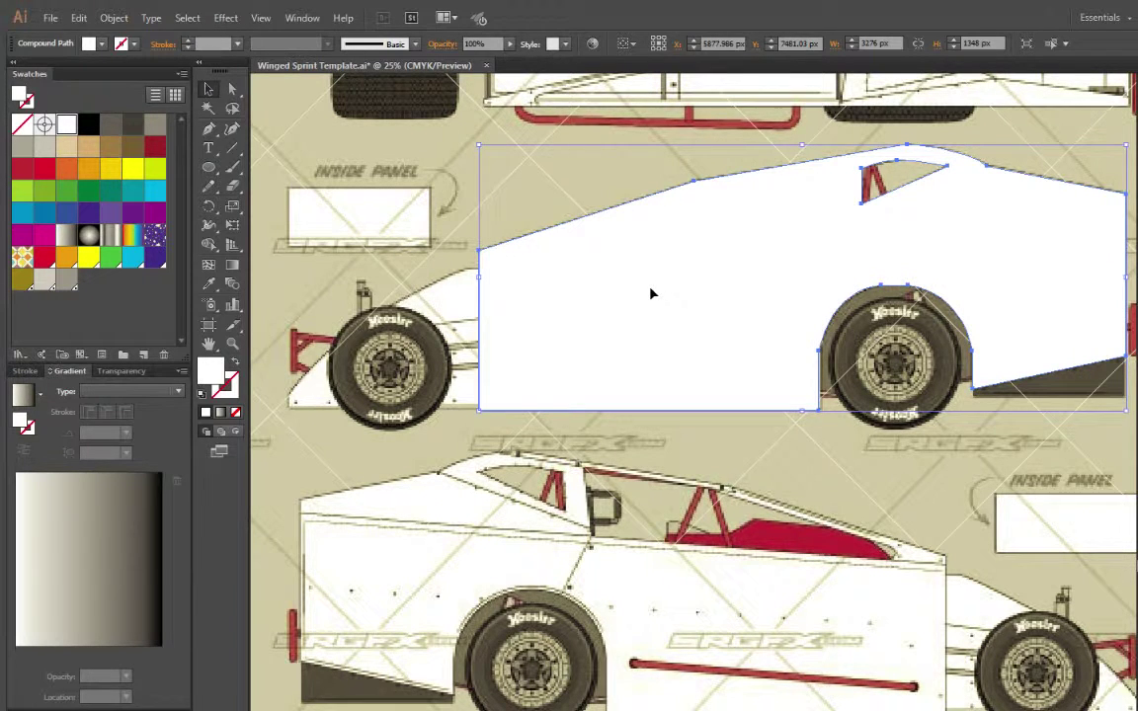
pyautogui.click(902, 475)
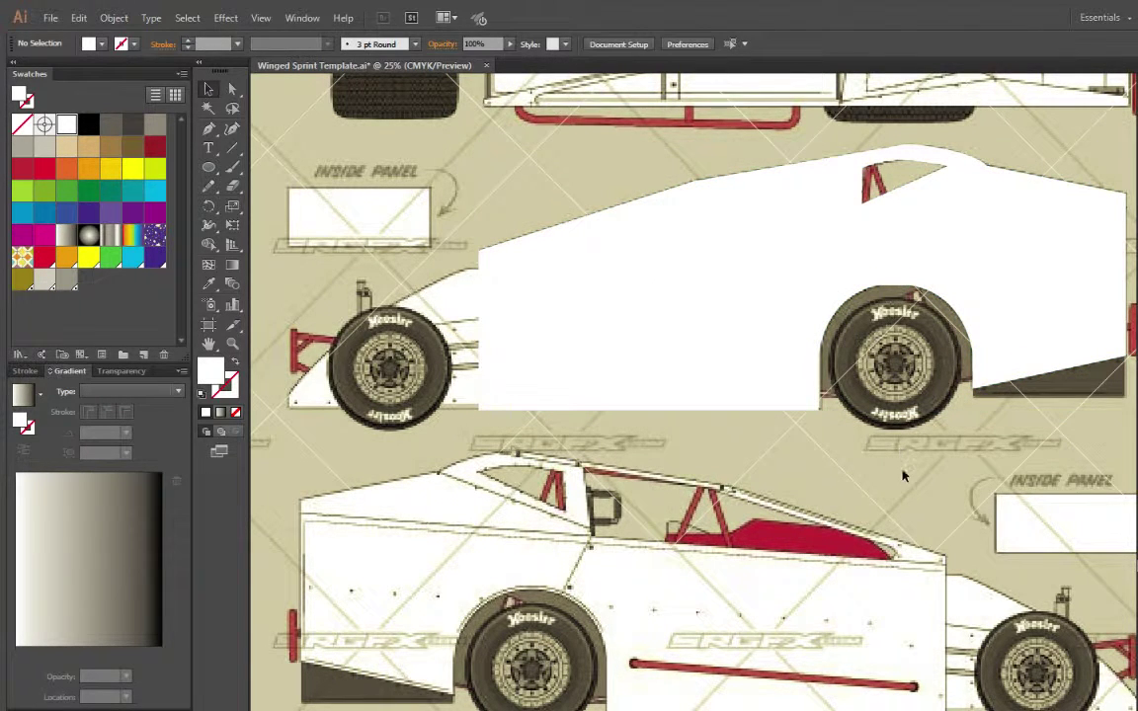
pyautogui.click(765, 366)
pyautogui.click(842, 436)
pyautogui.click(762, 353)
pyautogui.click(795, 431)
# Trace the upper car's nose section with the Pen tool, curving from the blunt tip to the body panel and closing along the bottom edge
pyautogui.click(209, 129)
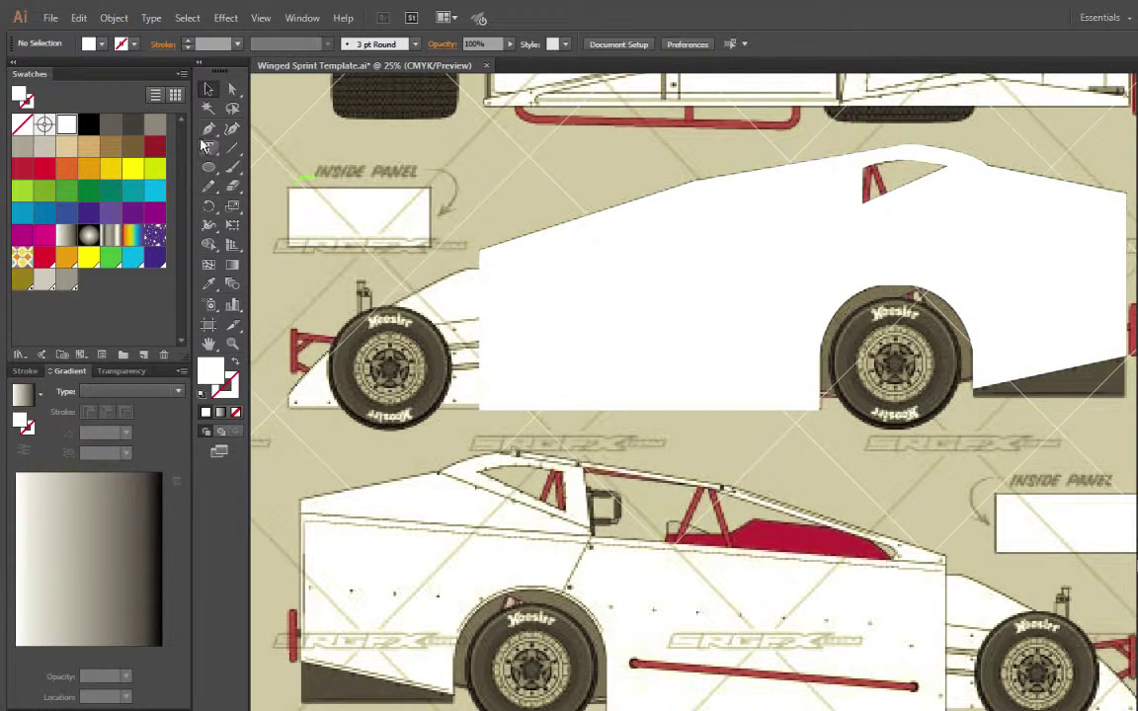
pyautogui.moveTo(292, 407); pyautogui.dragTo(289, 400)
pyautogui.moveTo(481, 271); pyautogui.dragTo(529, 257)
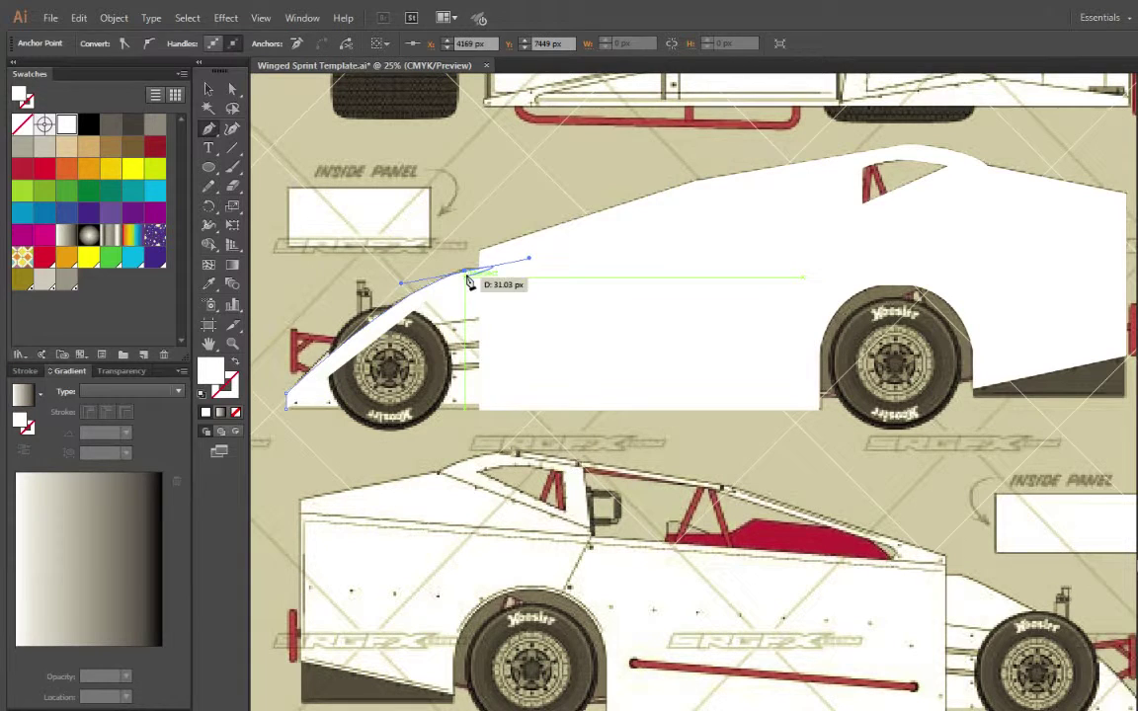
pyautogui.click(469, 277)
pyautogui.moveTo(469, 282); pyautogui.dragTo(292, 406)
pyautogui.click(205, 91)
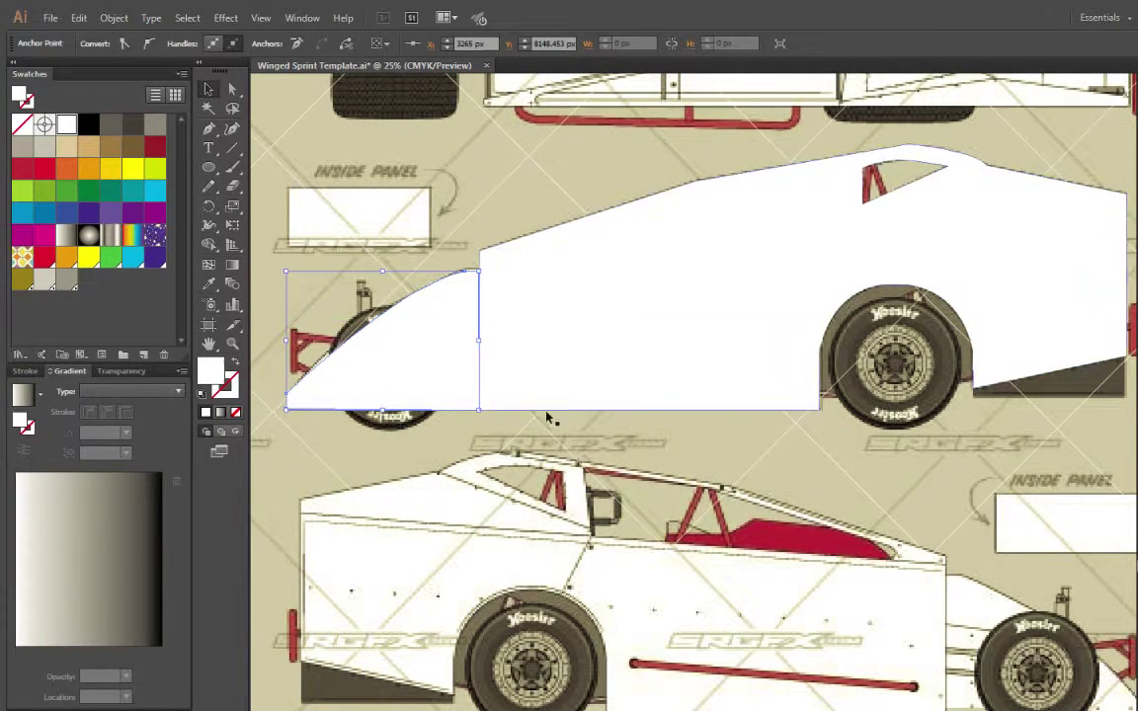
pyautogui.click(571, 436)
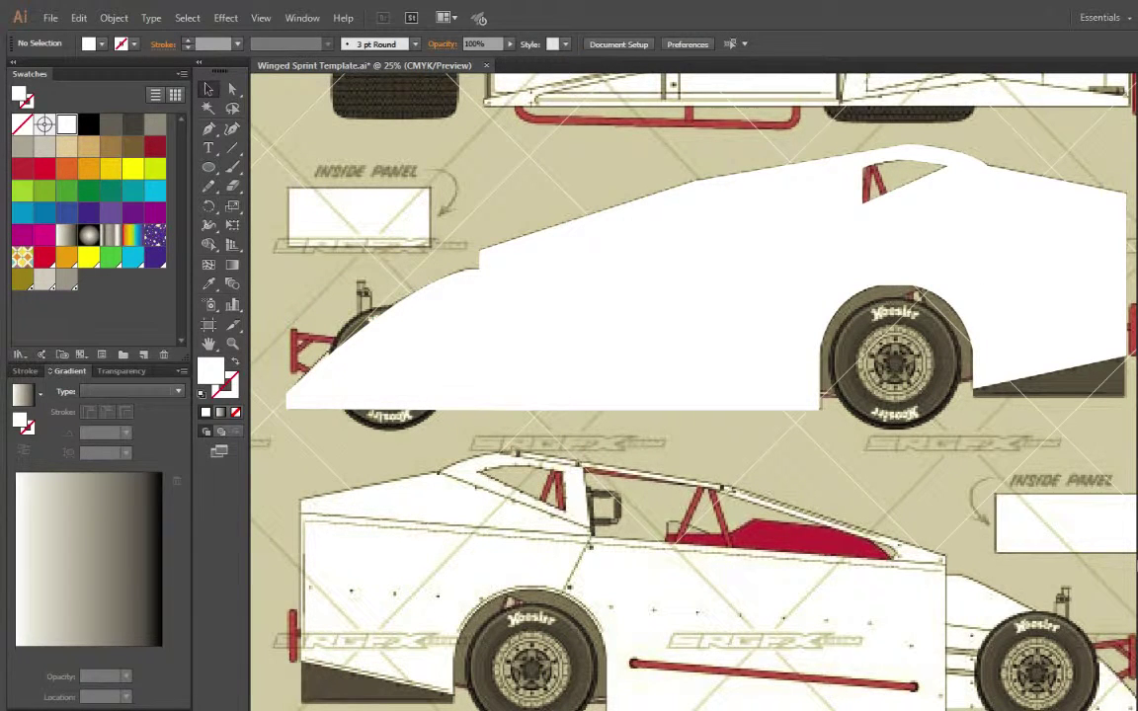
# Arrange the upper car's traced nose and body panels so that the template's line work shows over them
pyautogui.click(395, 356)
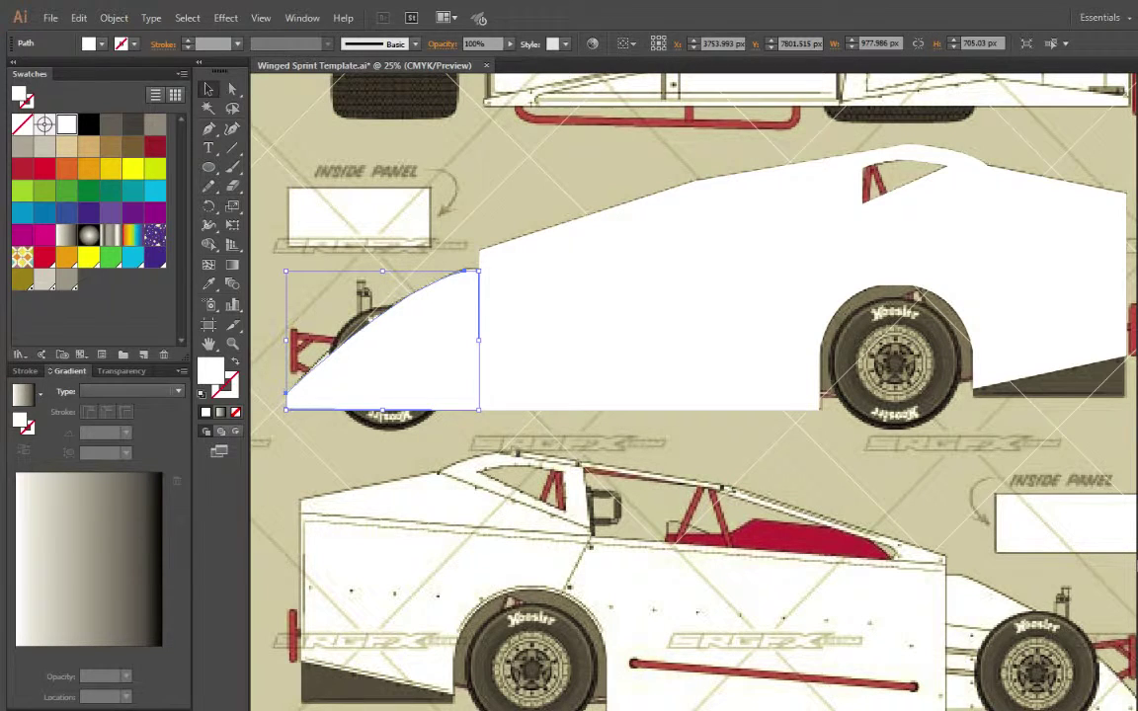
pyautogui.click(978, 603)
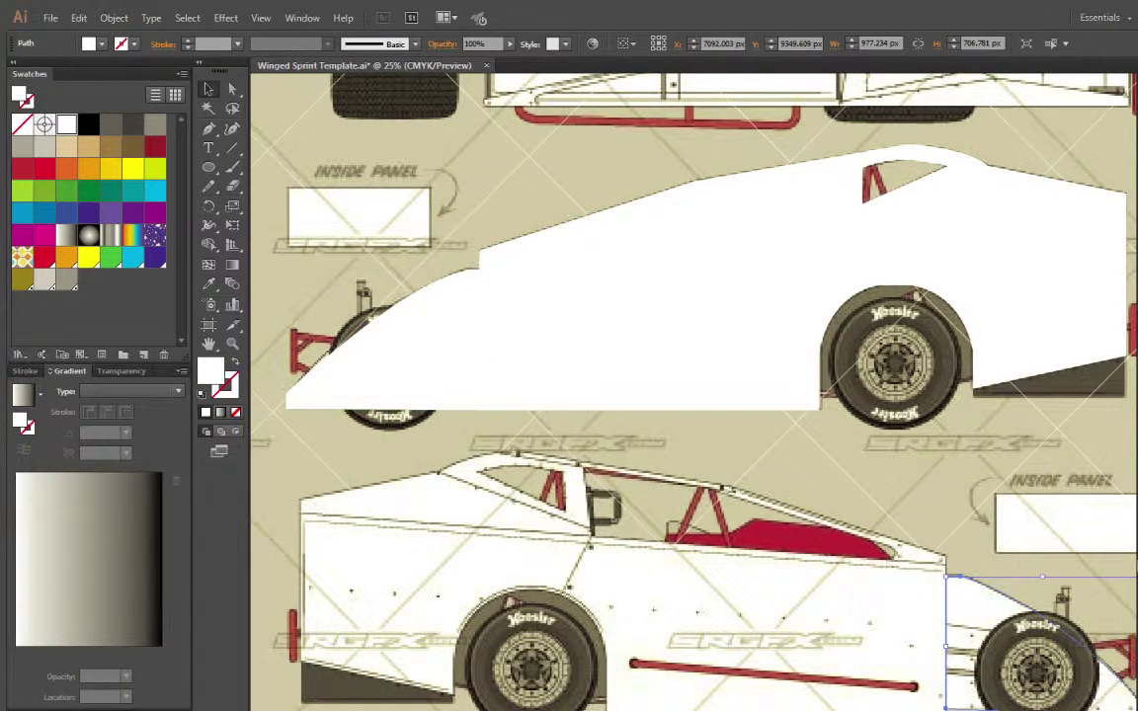
pyautogui.click(1000, 452)
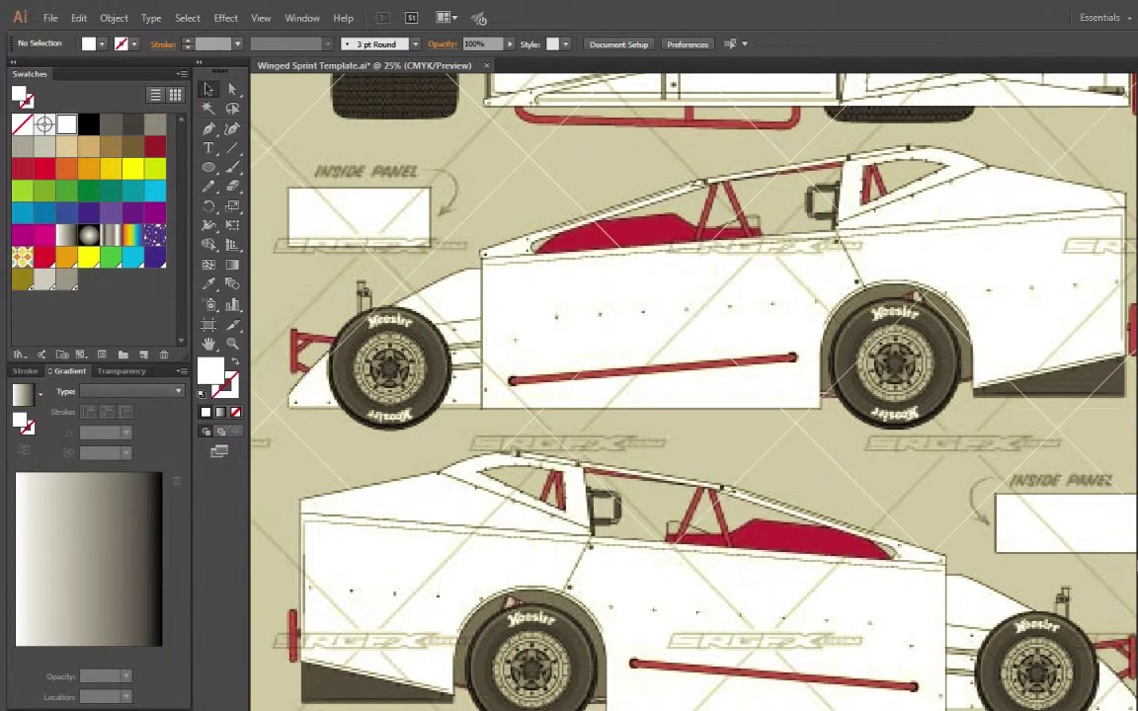
# Draw a black-filled ellipse about 66 × 56 px over the front end of the upper car's red side bar
pyautogui.scroll(3, 691, 395)
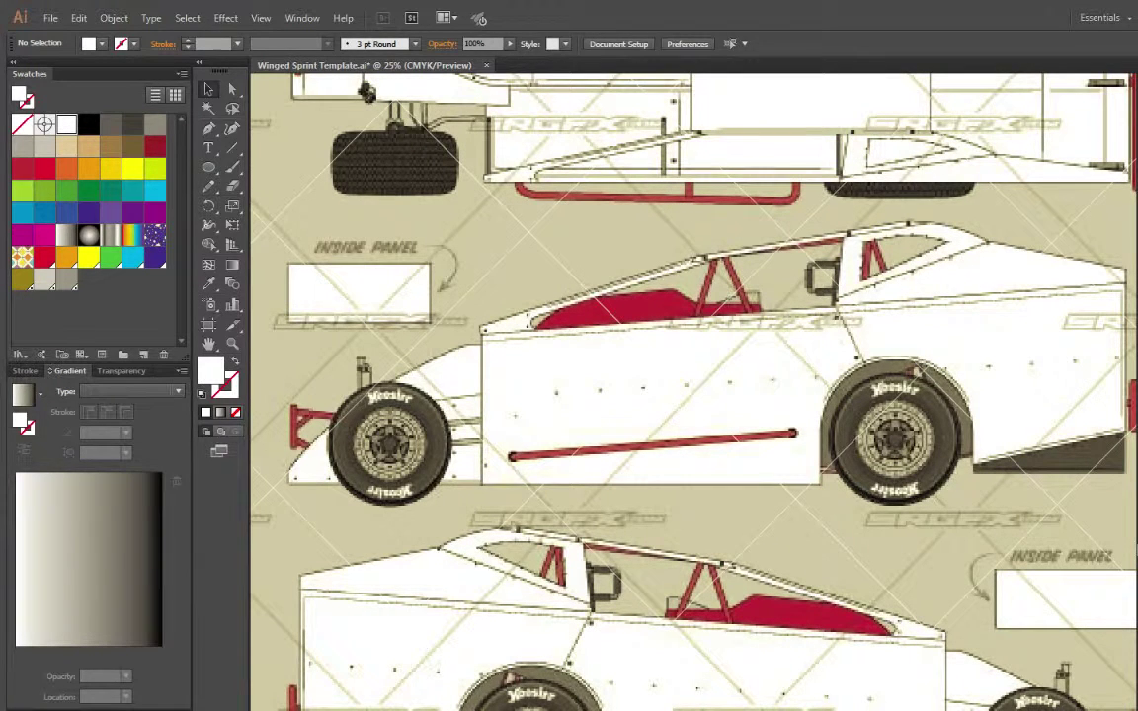
pyautogui.click(208, 167)
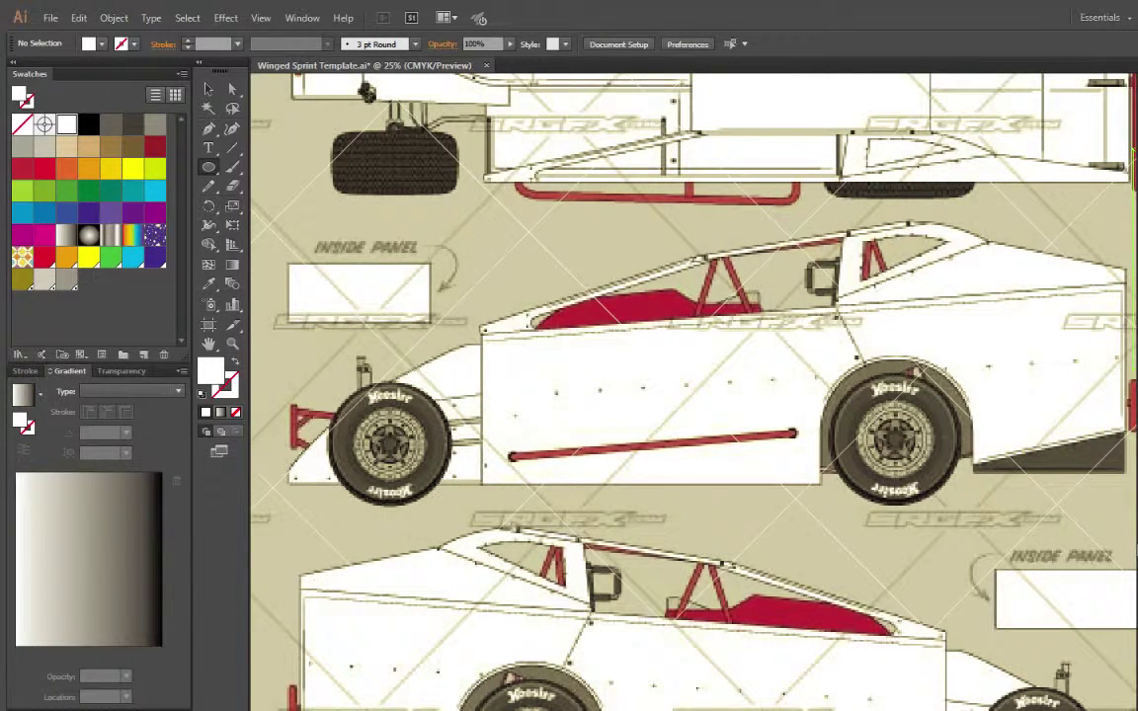
pyautogui.moveTo(515, 456); pyautogui.dragTo(515, 456)
pyautogui.click(90, 125)
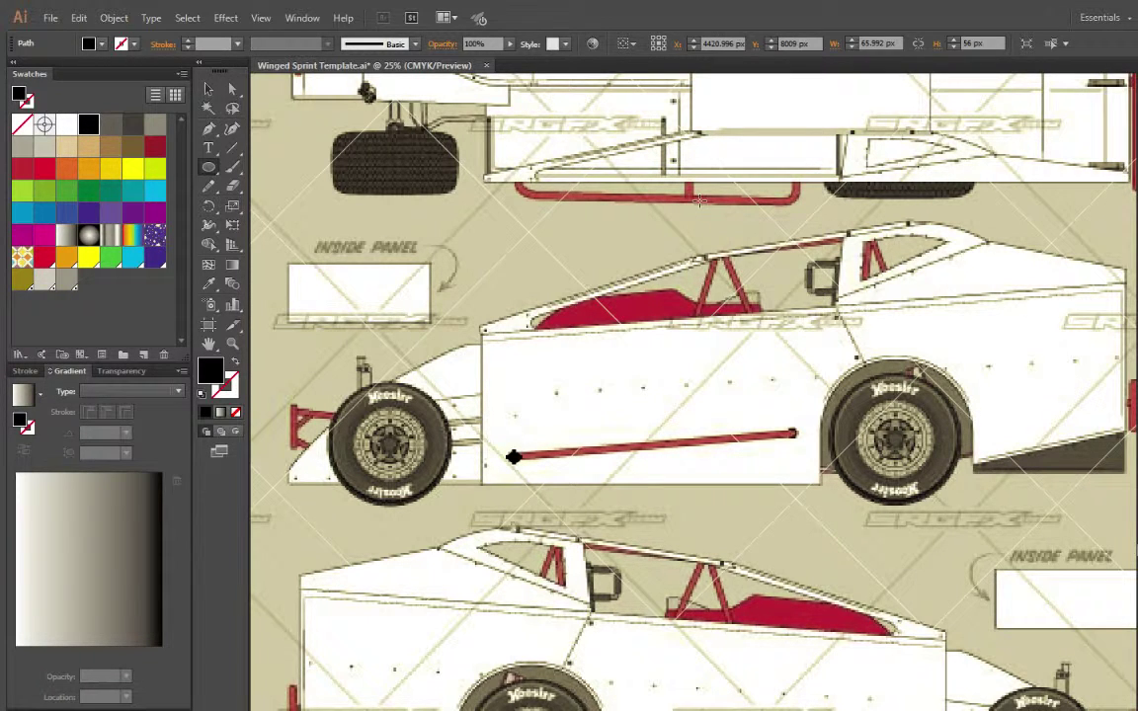
# Add a second black ellipse of the same size over the rear end of the upper car's red side bar
pyautogui.moveTo(691, 431); pyautogui.dragTo(695, 435)
pyautogui.click(209, 88)
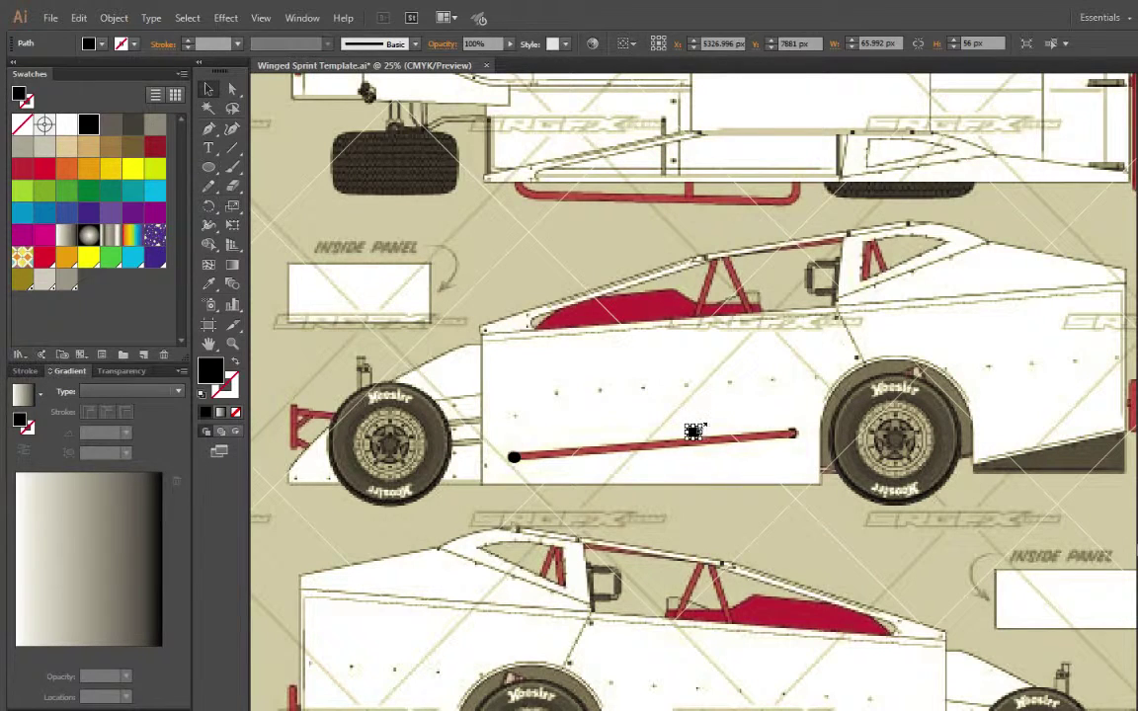
pyautogui.moveTo(693, 434); pyautogui.dragTo(794, 437)
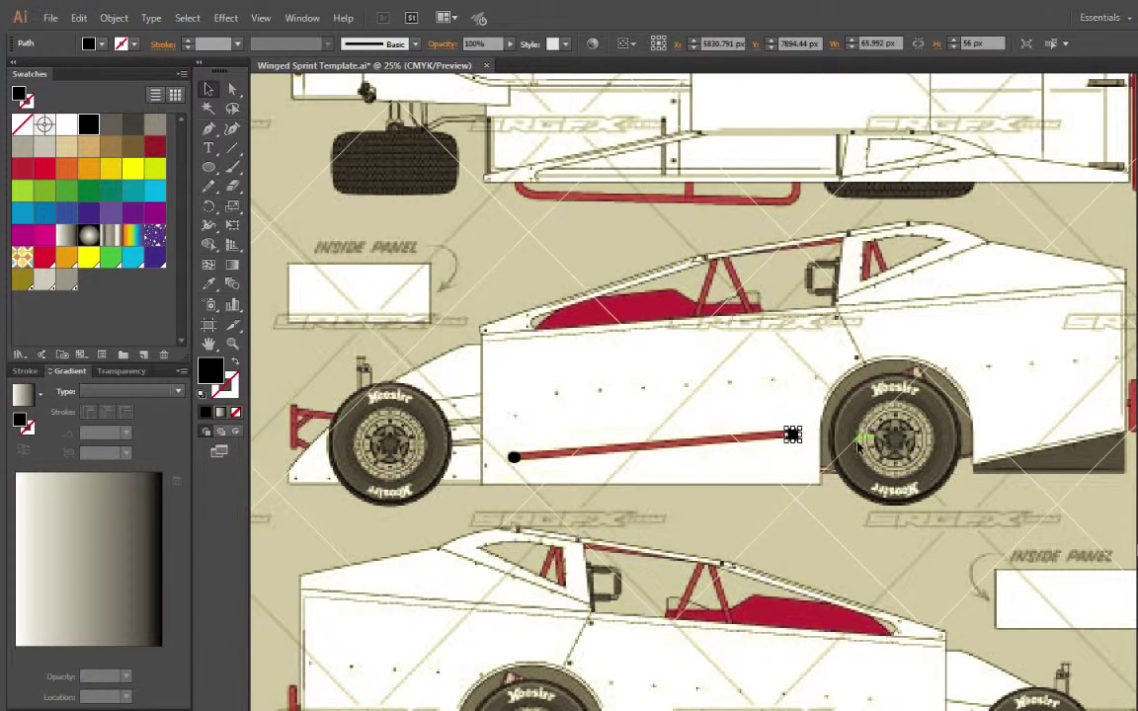
pyautogui.click(825, 515)
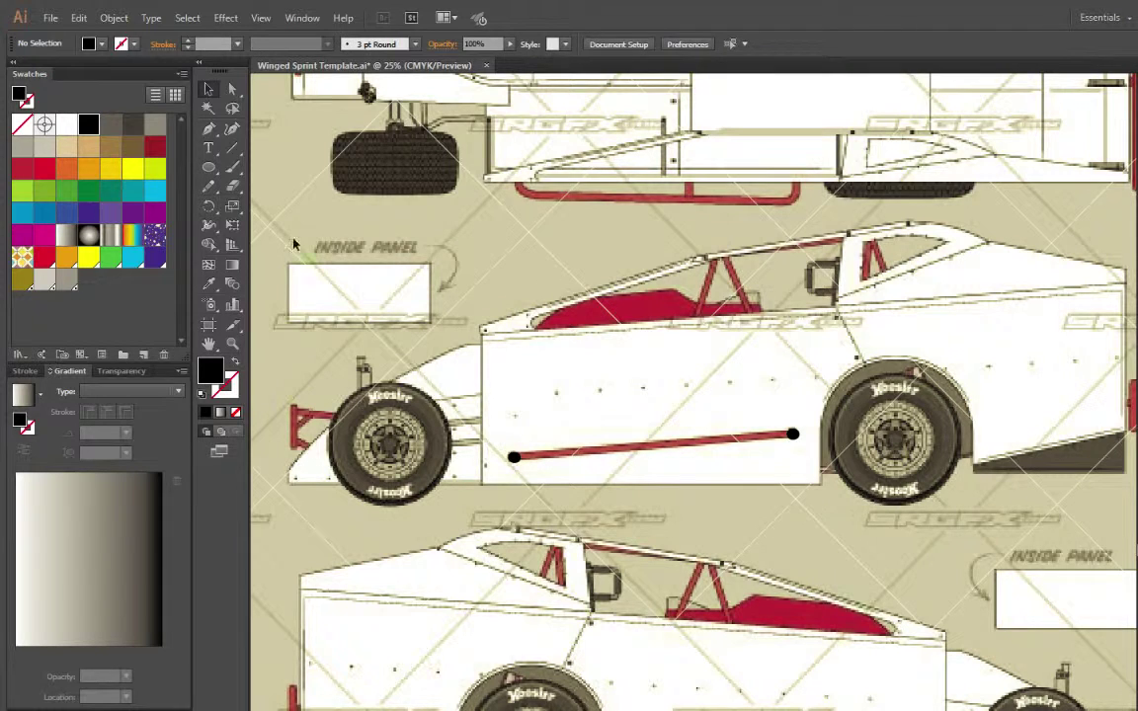
# Try to cover the upper car's side bar with a red rectangle about 1475 × 42 px, rotated to the bar's slope
pyautogui.click(208, 167)
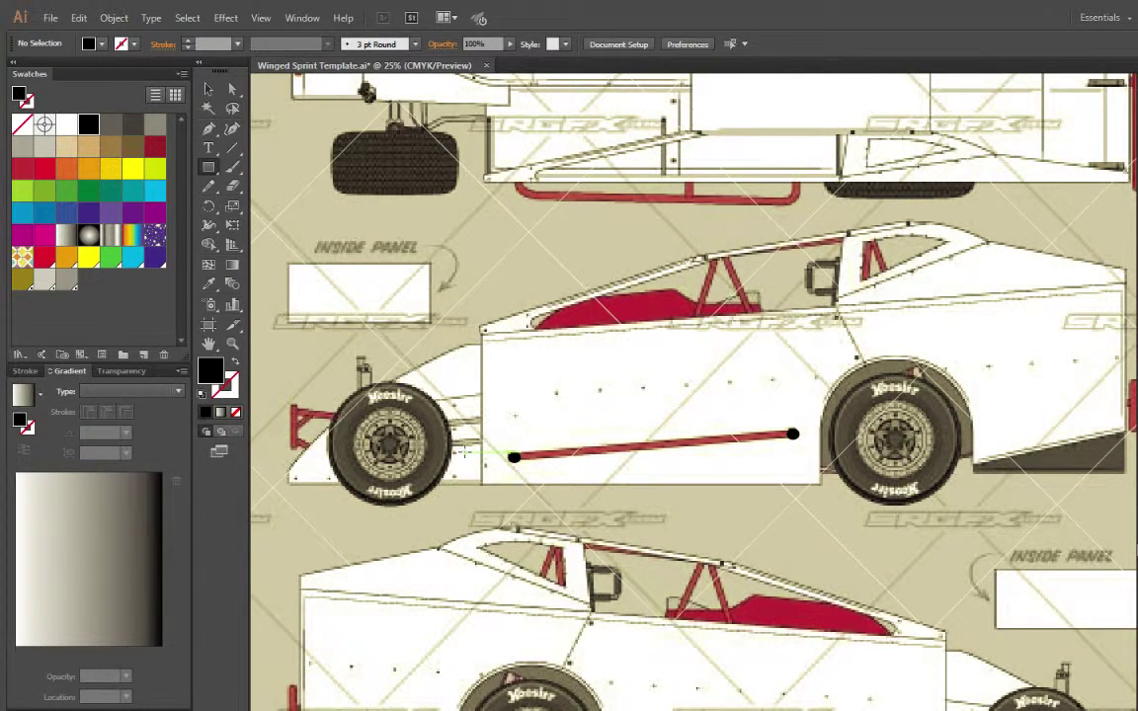
pyautogui.moveTo(521, 489); pyautogui.dragTo(810, 497)
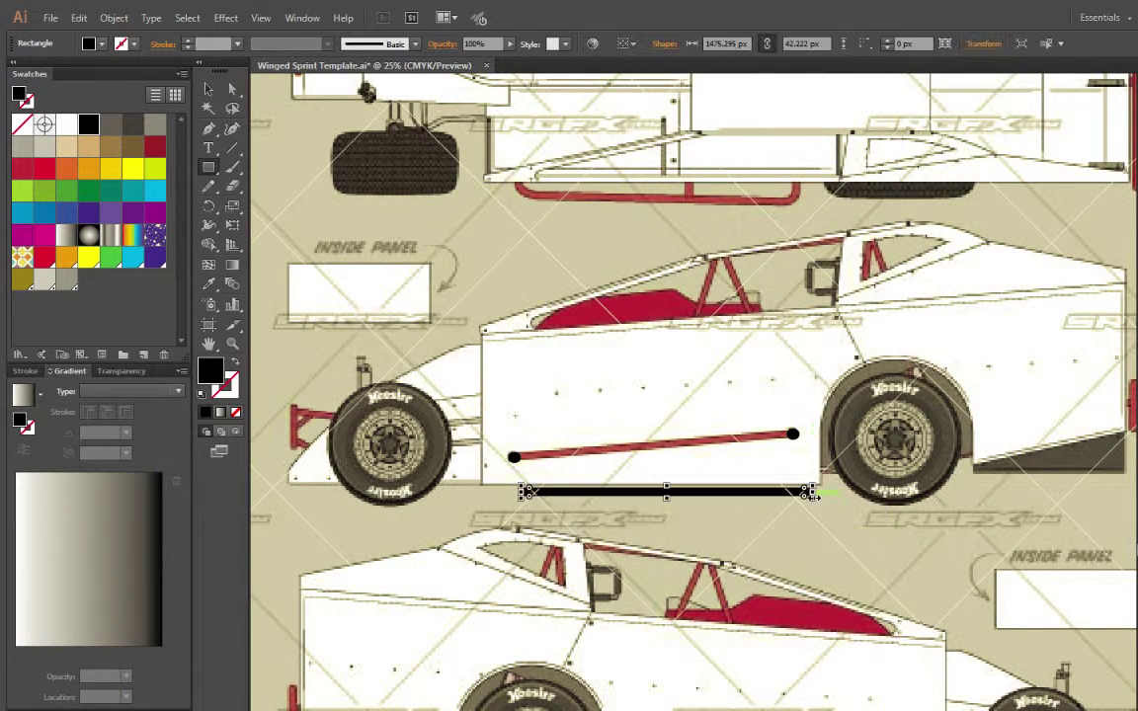
pyautogui.click(208, 88)
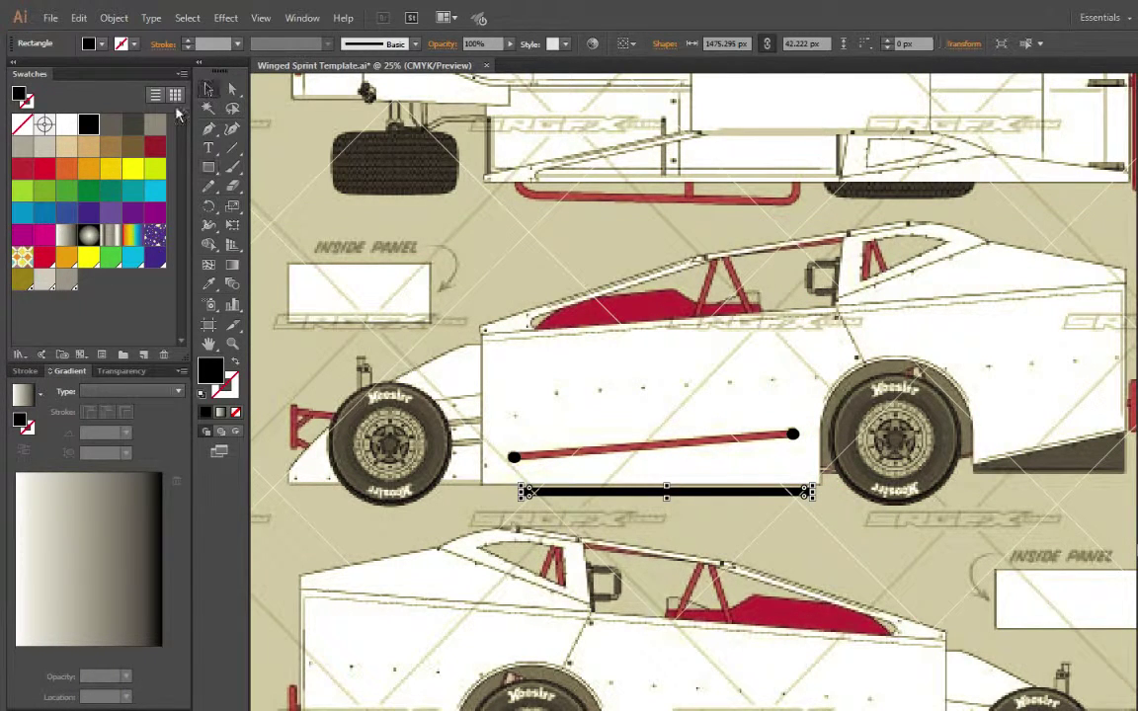
pyautogui.click(43, 168)
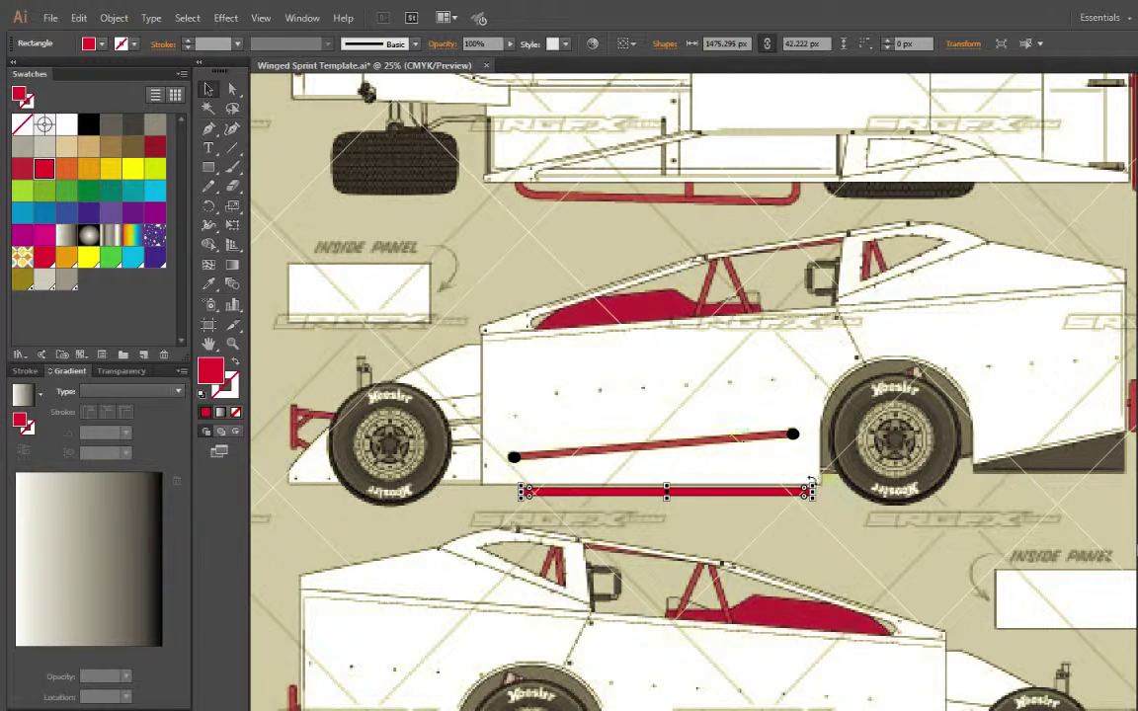
pyautogui.moveTo(811, 488); pyautogui.dragTo(851, 479)
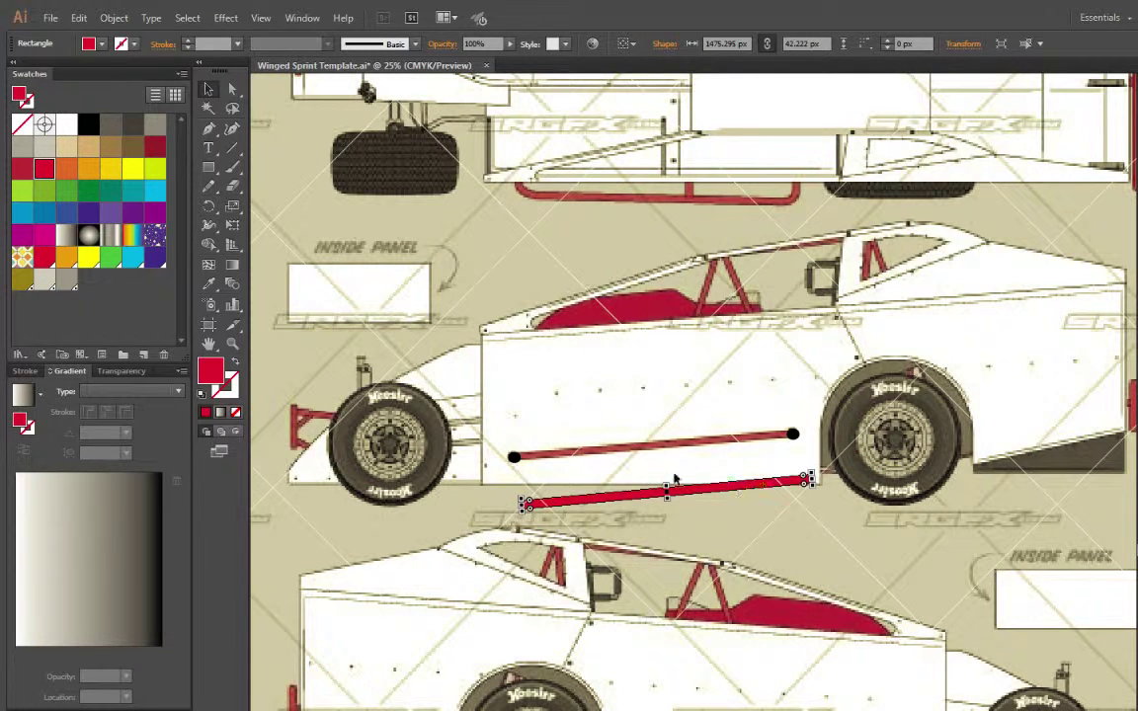
pyautogui.moveTo(690, 496); pyautogui.dragTo(677, 452)
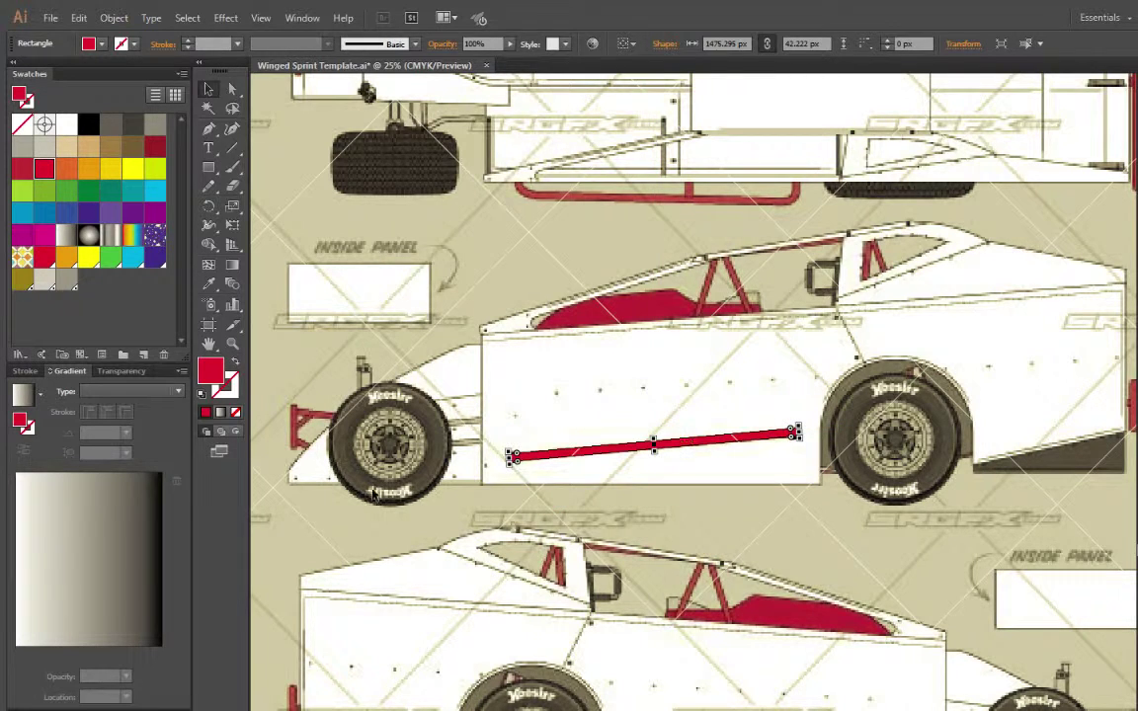
# Delete the red rectangle lying over the upper car's side bar
pyautogui.hotkey('ctrl', 'shift', 'a')
pyautogui.click(232, 343)
pyautogui.moveTo(494, 483); pyautogui.dragTo(830, 375)
pyautogui.click(208, 89)
pyautogui.click(358, 409)
pyautogui.press('Delete')
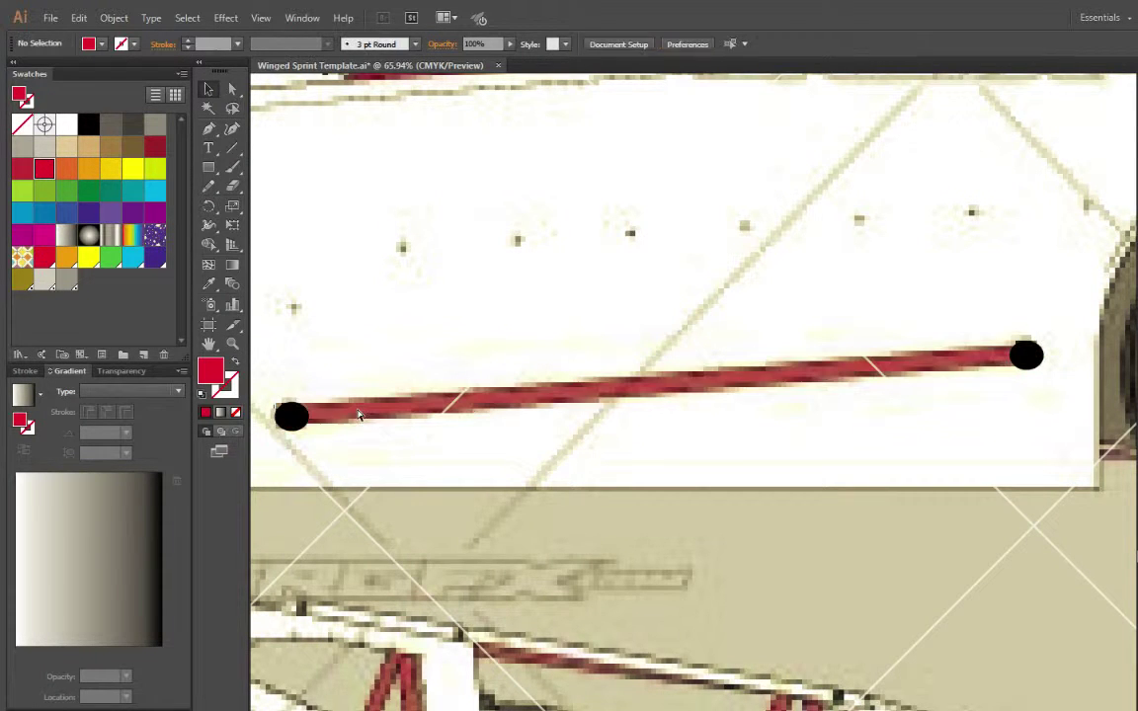
# Draw a red rounded rectangle about 1332 × 41 px just above the upper car's side bar
pyautogui.click(207, 167)
pyautogui.click(208, 167)
pyautogui.moveTo(310, 306); pyautogui.dragTo(1001, 326)
pyautogui.press('v')
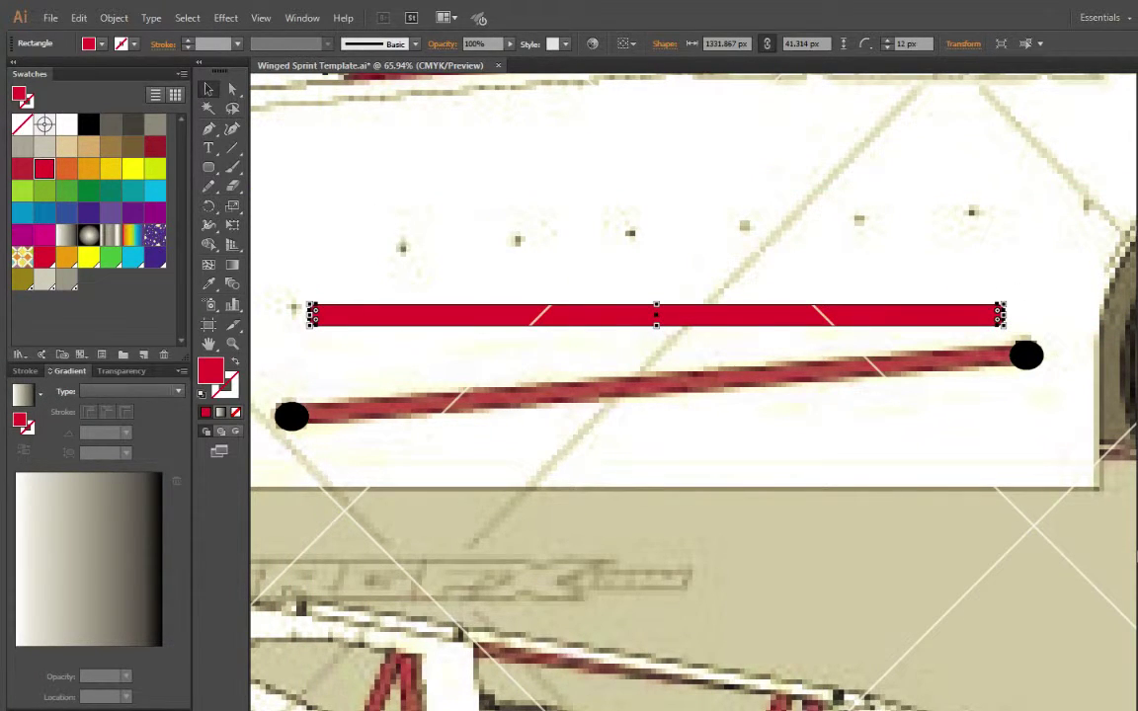
# Fit the rounded rectangle over the upper car's side bar at the bar's slope, lengthening it to about 1416 px to reach both black ellipses
pyautogui.moveTo(1008, 304); pyautogui.dragTo(1022, 268)
pyautogui.moveTo(869, 288); pyautogui.dragTo(898, 365)
pyautogui.moveTo(332, 442)
pyautogui.mouseDown()
pyautogui.moveTo(325, 421)
pyautogui.moveTo(336, 426)
pyautogui.mouseUp()
pyautogui.press('Up')
pyautogui.press('Up')
pyautogui.press('Up')
pyautogui.press('Up')
pyautogui.press('Up')
pyautogui.press('Up')
pyautogui.press('Up')
pyautogui.press('Up')
pyautogui.press('Up')
pyautogui.press('Up')
pyautogui.press('Up')
pyautogui.press('Up')
pyautogui.press('Up')
pyautogui.press('Up')
pyautogui.press('Up')
pyautogui.press('Up')
pyautogui.press('Up')
pyautogui.press('Up')
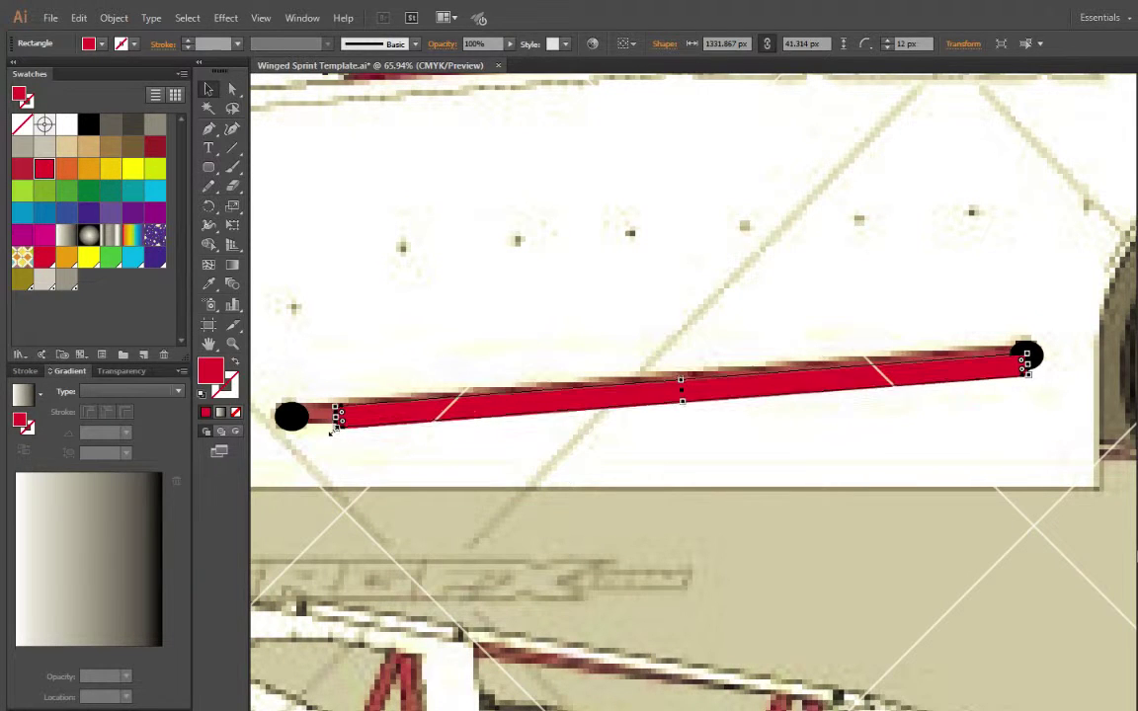
pyautogui.press('Up')
pyautogui.press('Up')
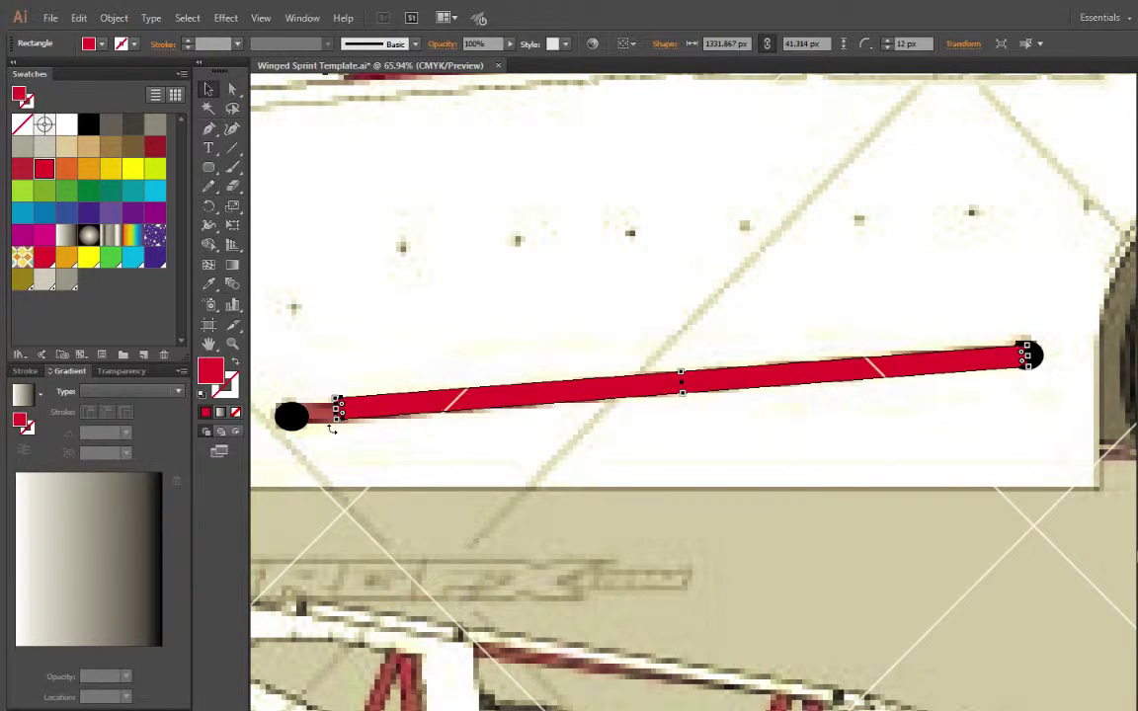
pyautogui.moveTo(337, 410); pyautogui.dragTo(287, 424)
pyautogui.click(399, 456)
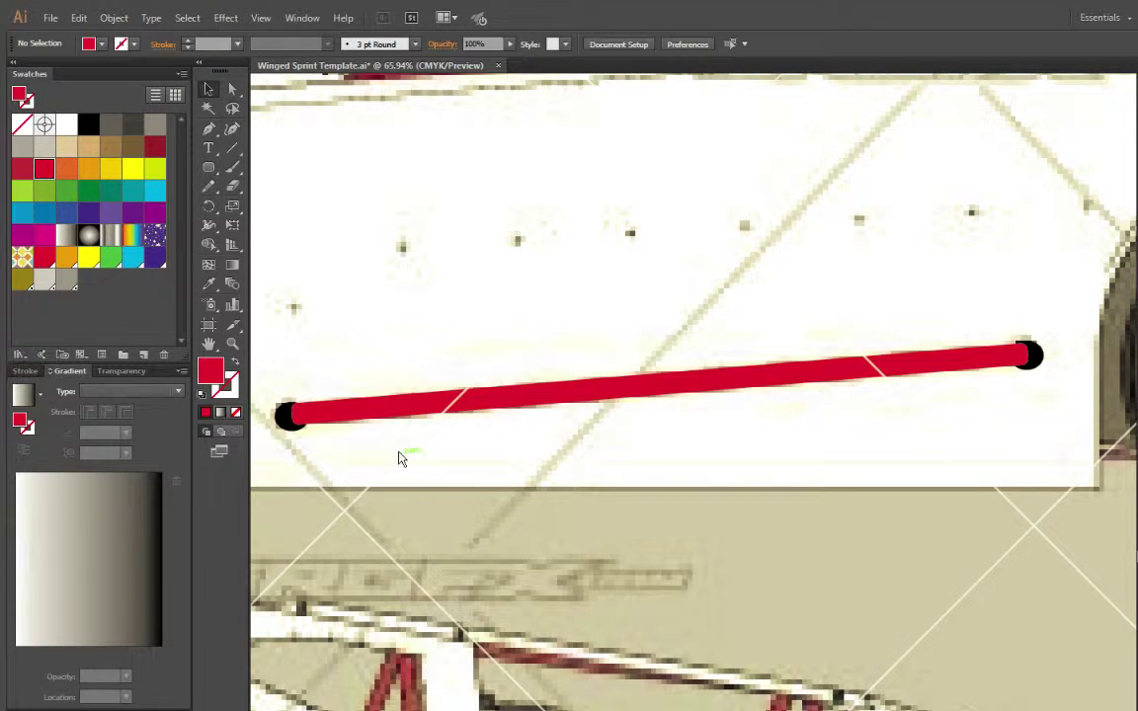
# Copy the upper car's red side bar with both black end ellipses and paste it over the lower car's body
pyautogui.hotkey('ctrl', '-')
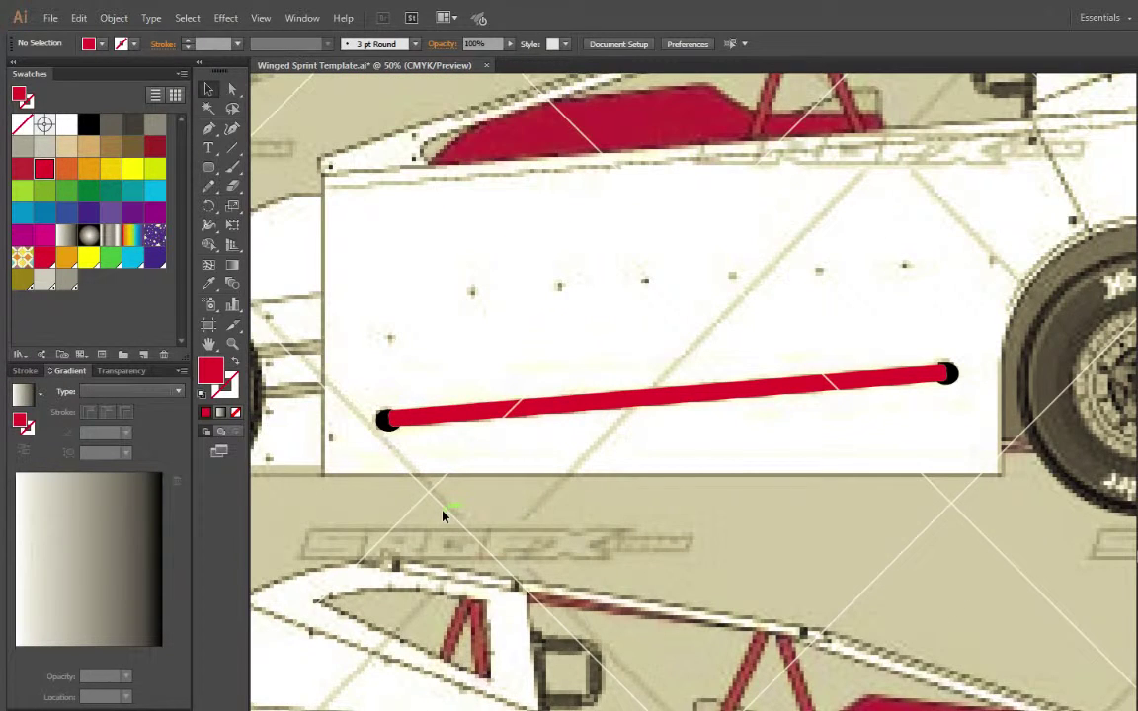
pyautogui.scroll(-5, 442, 516)
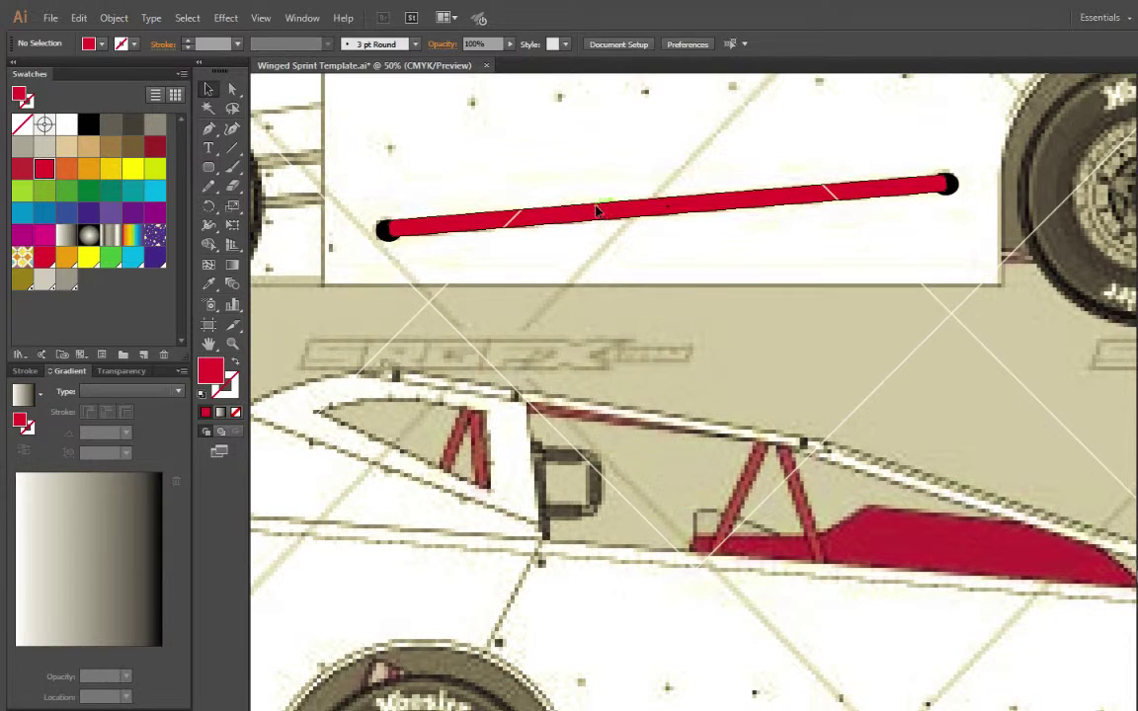
pyautogui.click(598, 214)
pyautogui.scroll(-7, 637, 390)
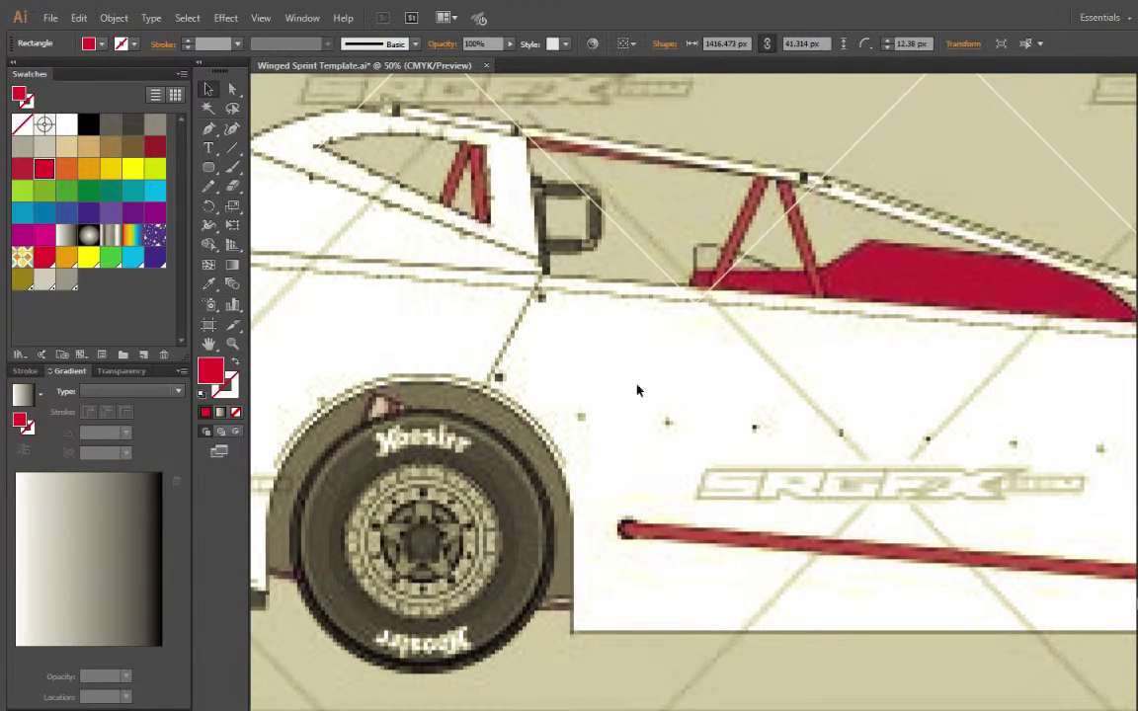
pyautogui.scroll(8, 637, 390)
pyautogui.click(525, 305)
pyautogui.moveTo(302, 293); pyautogui.dragTo(889, 107)
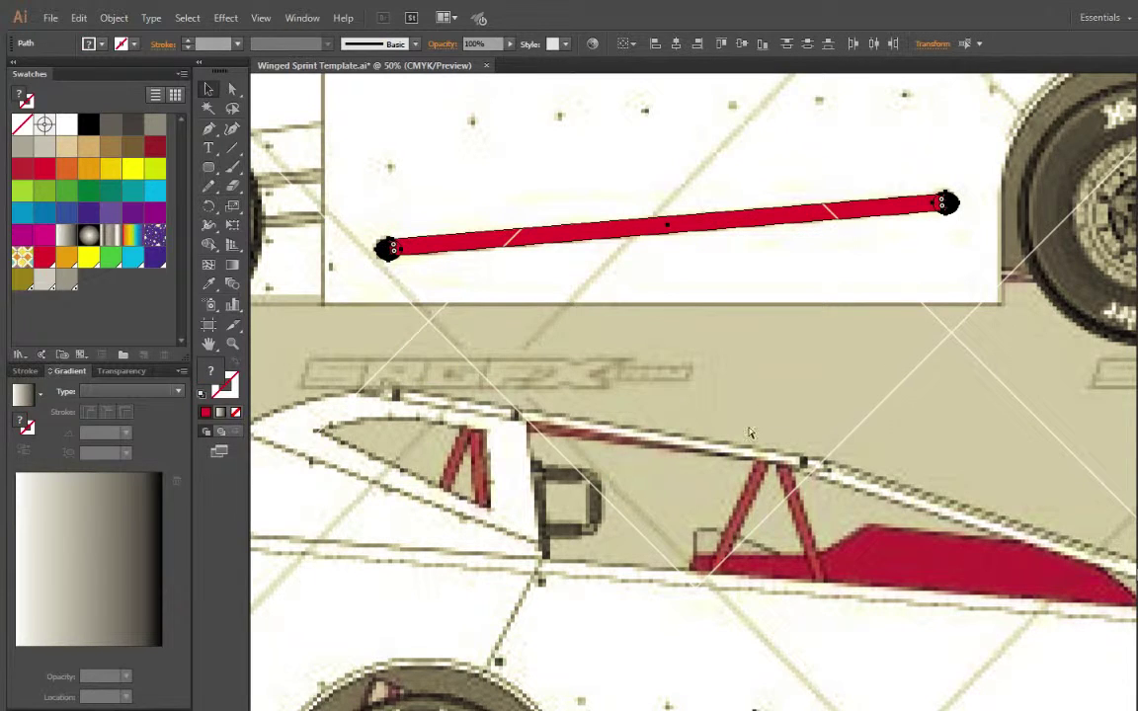
pyautogui.scroll(-8, 750, 433)
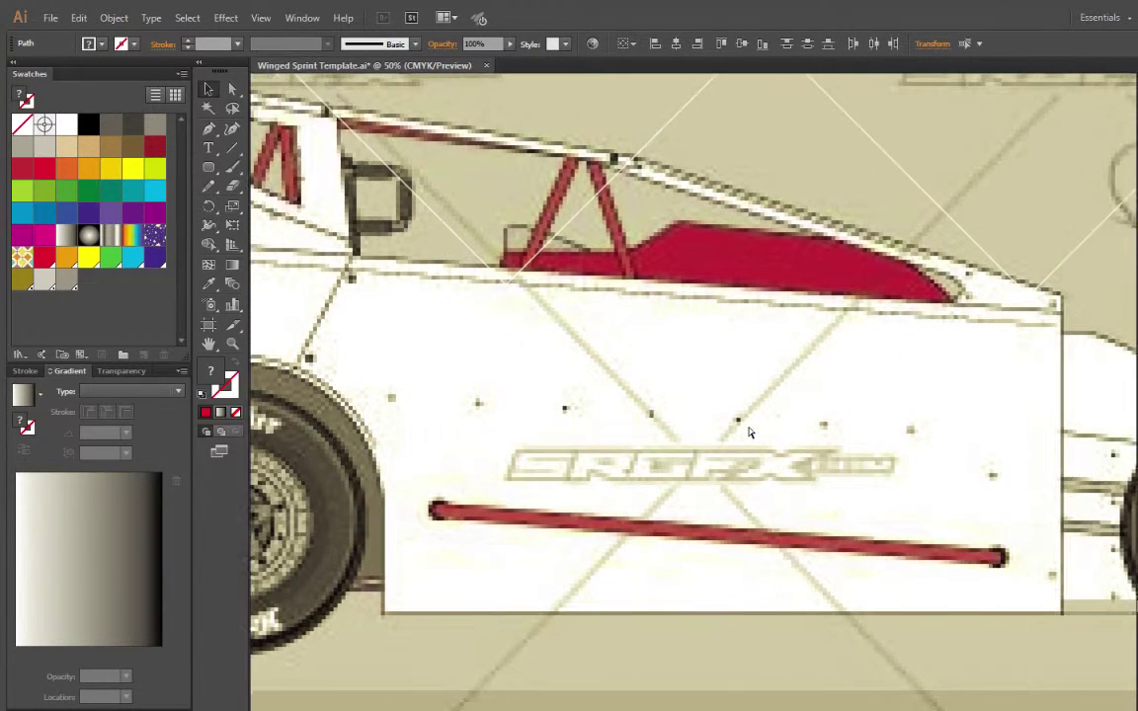
pyautogui.hscroll(3, 750, 432)
pyautogui.hotkey('ctrl', 'v')
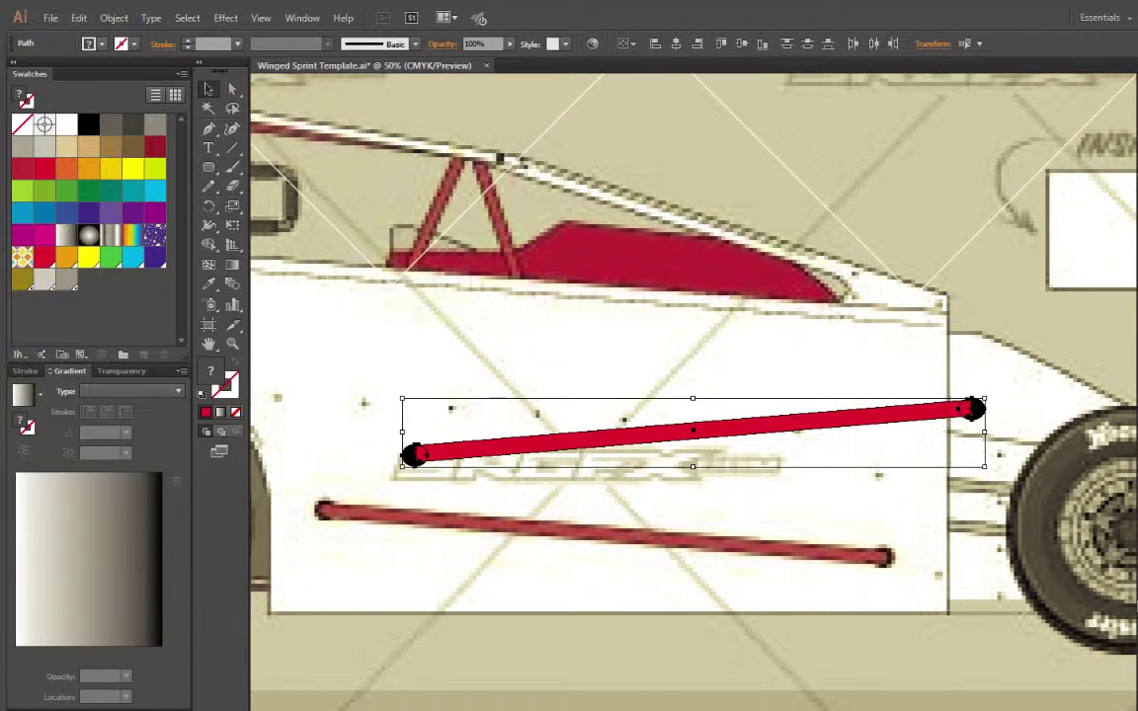
# Mirror the pasted side bar to the opposite slope and place it over the lower car's side bar
pyautogui.hotkey('ctrl', 'd')
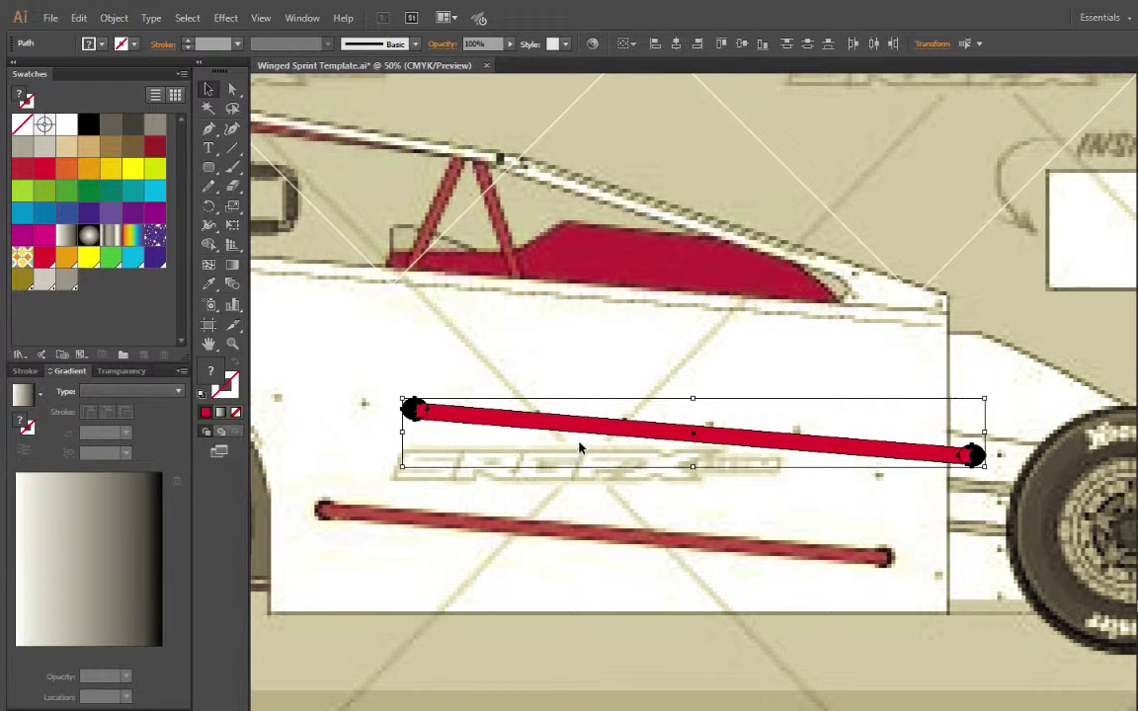
pyautogui.moveTo(598, 433); pyautogui.dragTo(510, 534)
pyautogui.click(691, 635)
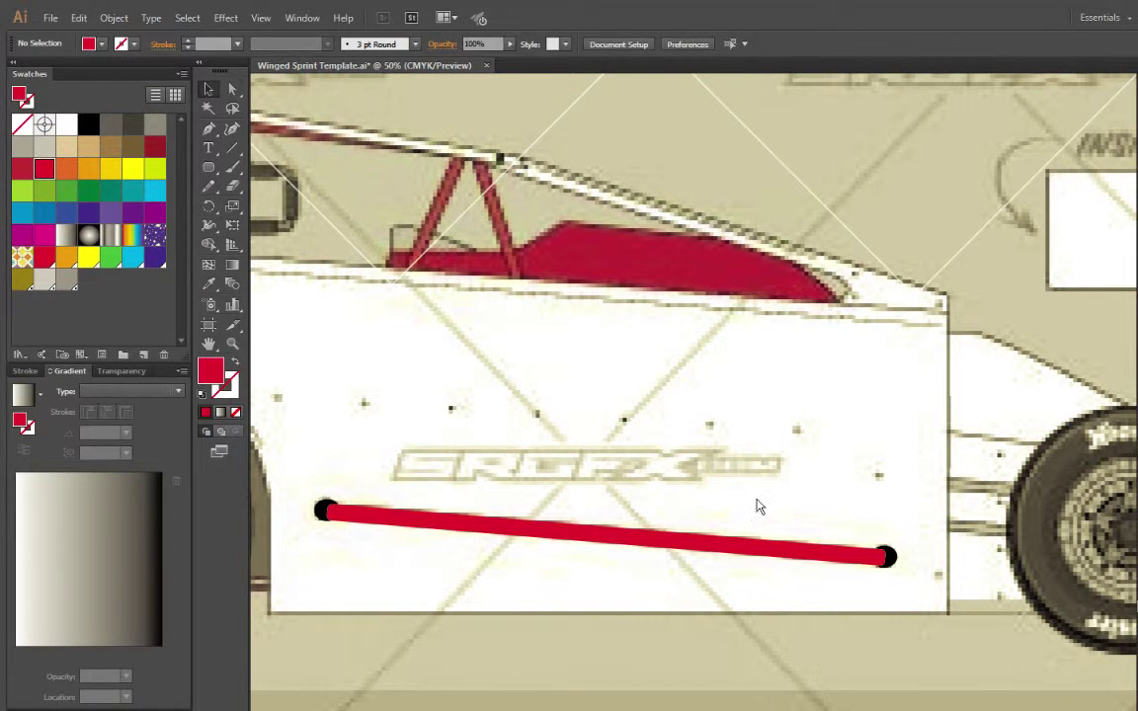
# Look over both car side views to check the placed side bars and find parts still left to trace
pyautogui.hotkey('ctrl', '-')
pyautogui.hotkey('ctrl', '-')
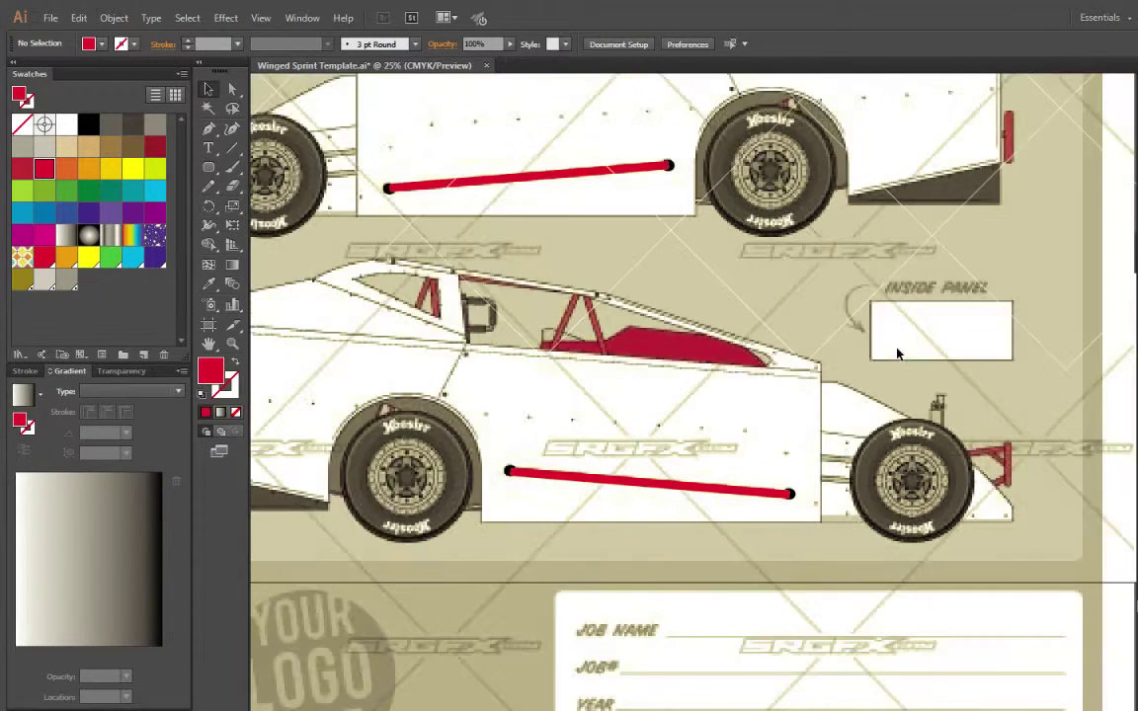
pyautogui.scroll(1, 898, 354)
pyautogui.hscroll(-7, 898, 354)
pyautogui.scroll(8, 898, 353)
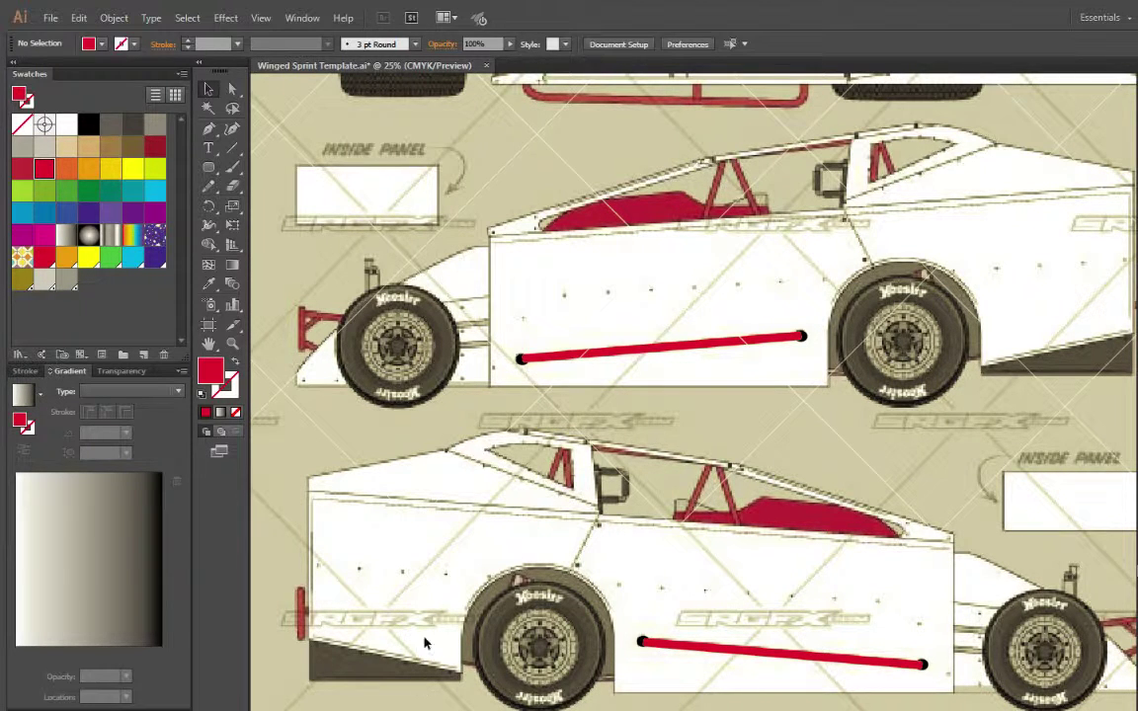
pyautogui.scroll(-1, 917, 448)
pyautogui.scroll(4, 850, 396)
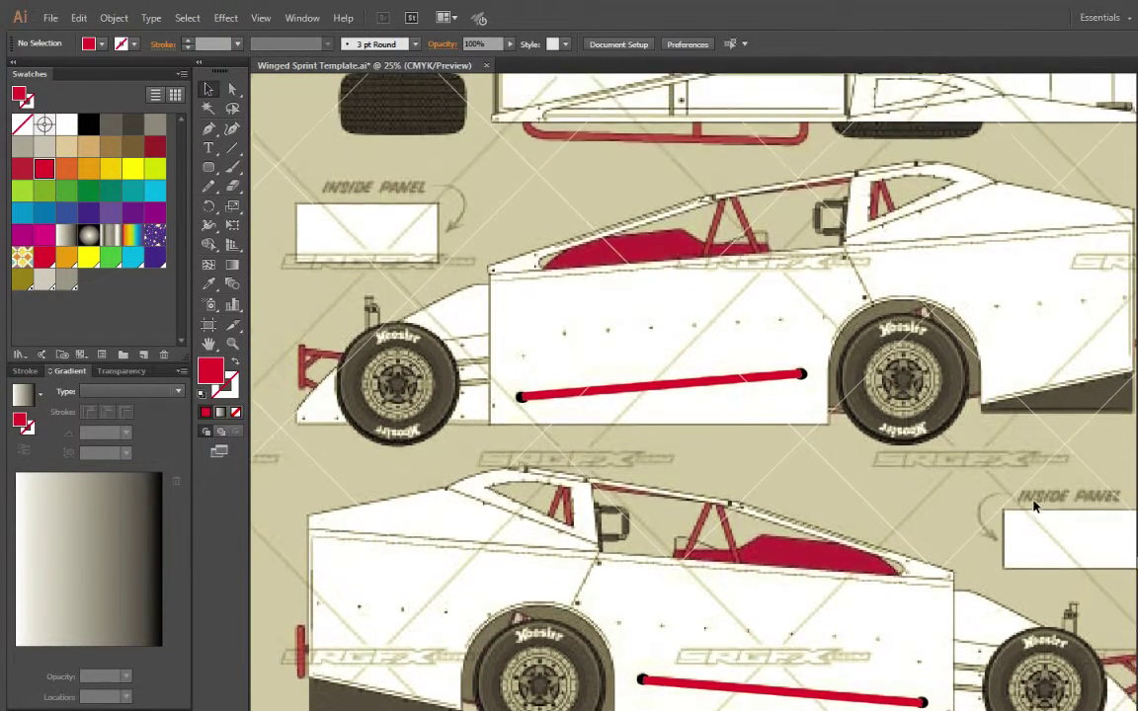
pyautogui.scroll(1, 798, 361)
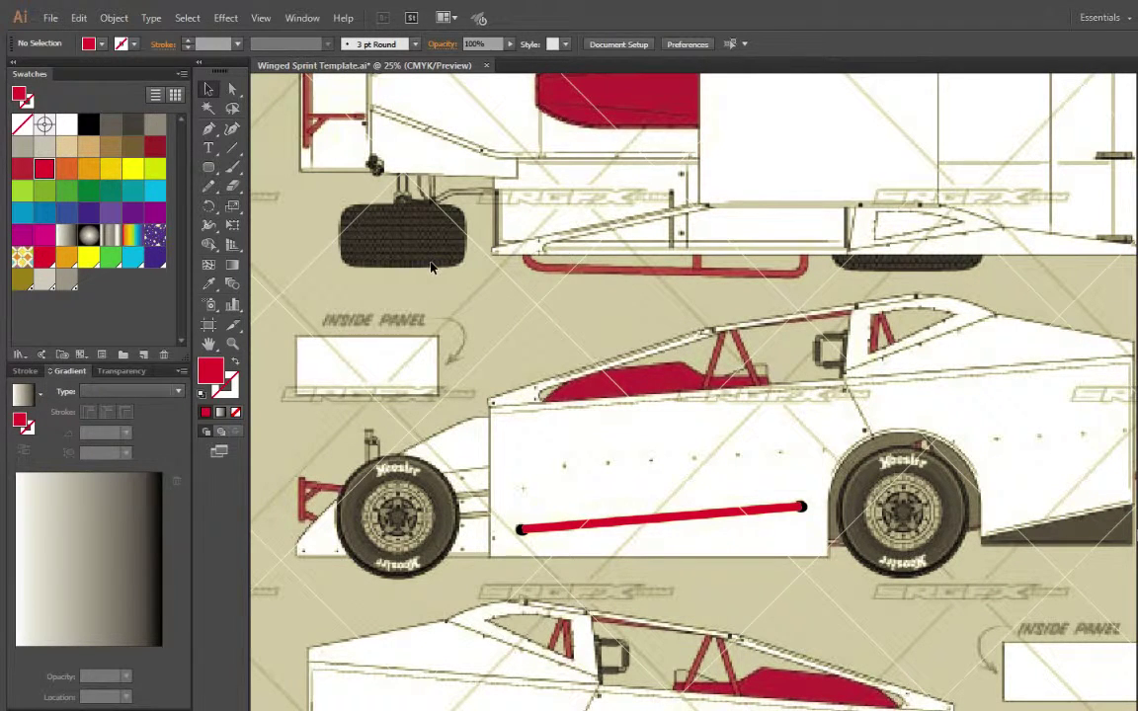
pyautogui.scroll(-1, 638, 420)
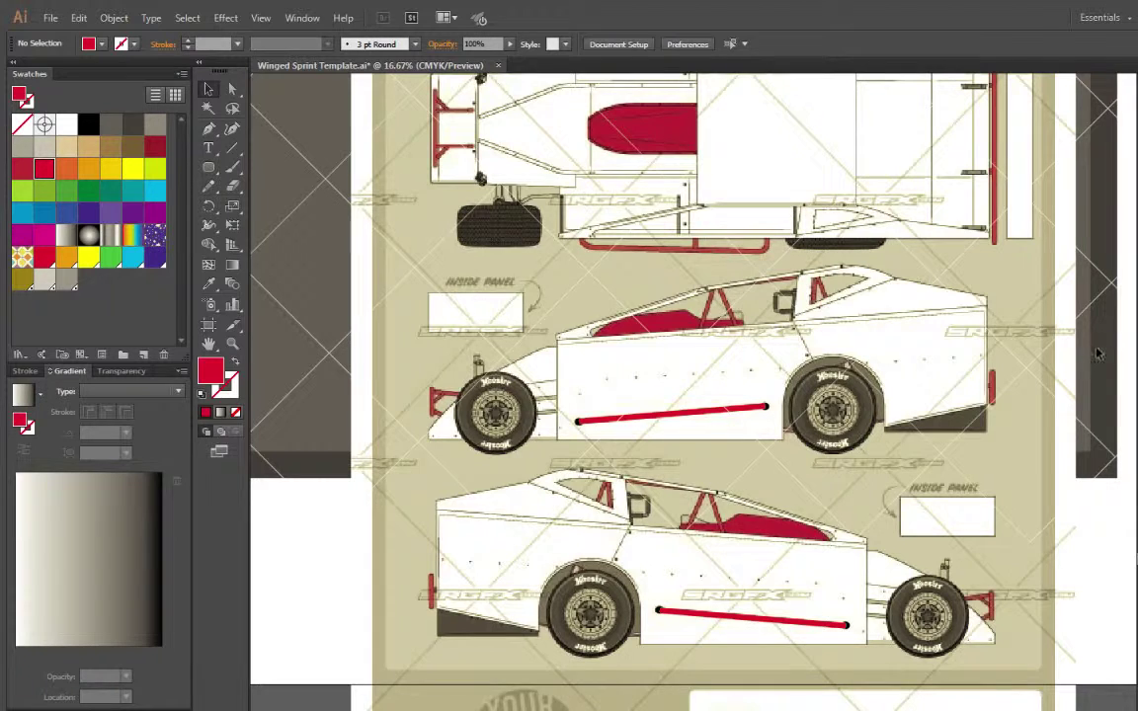
pyautogui.scroll(1, 394, 296)
# Trace the outer outline of the upper car's red front bumper as a closed, unfilled Pen path reaching the front tire and nose edge
pyautogui.click(232, 344)
pyautogui.moveTo(338, 507); pyautogui.dragTo(1035, 323)
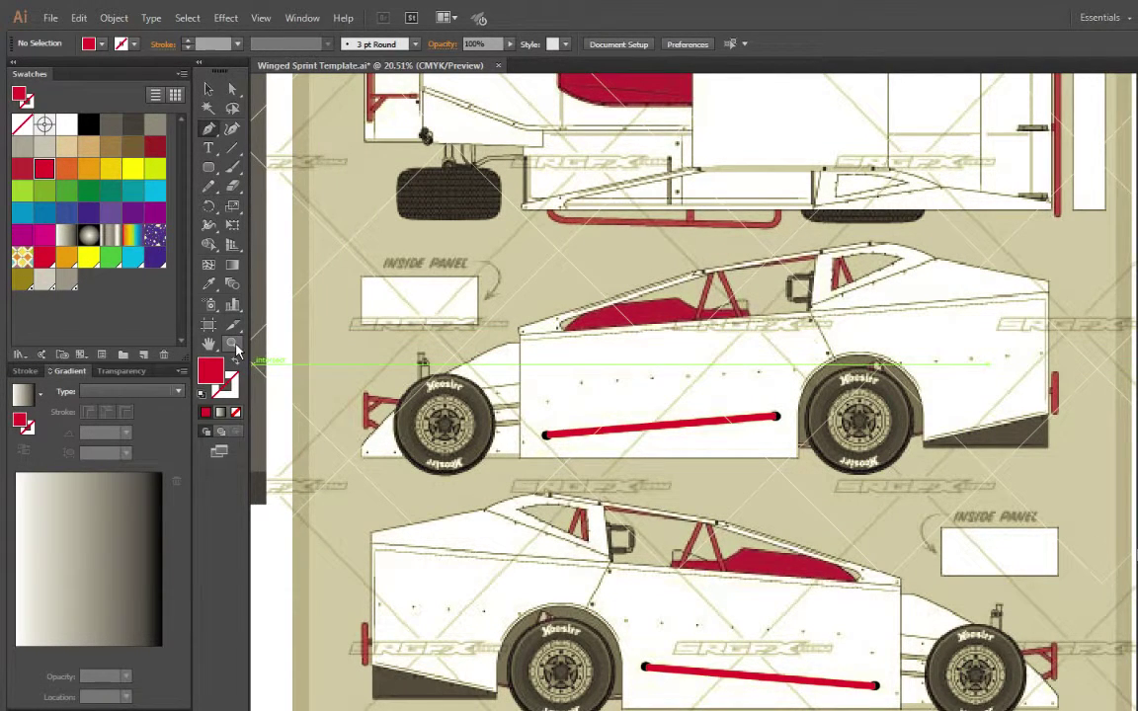
pyautogui.moveTo(347, 439); pyautogui.dragTo(450, 366)
pyautogui.scroll(-1, 450, 367)
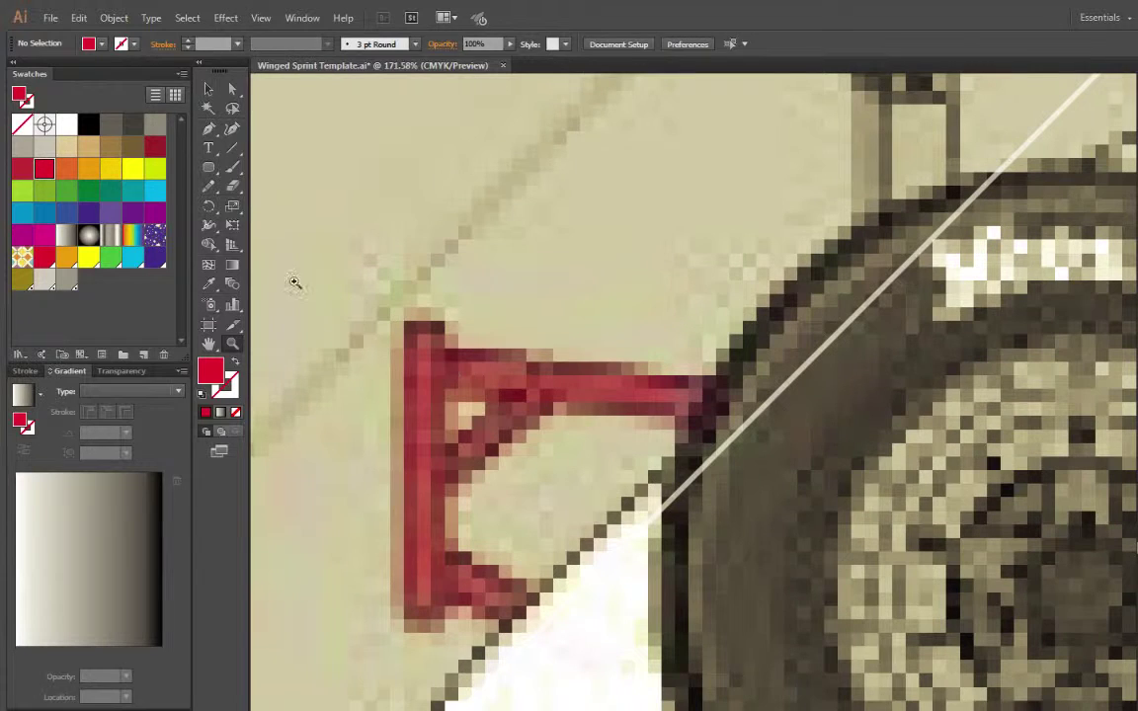
pyautogui.click(210, 131)
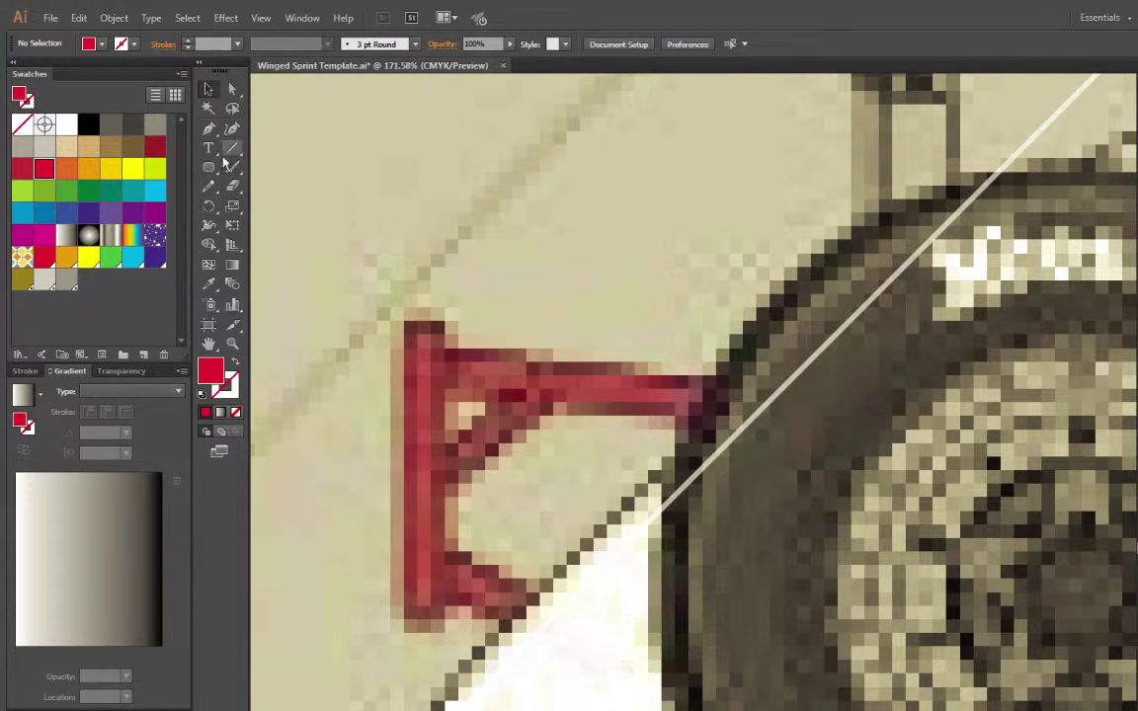
pyautogui.click(19, 122)
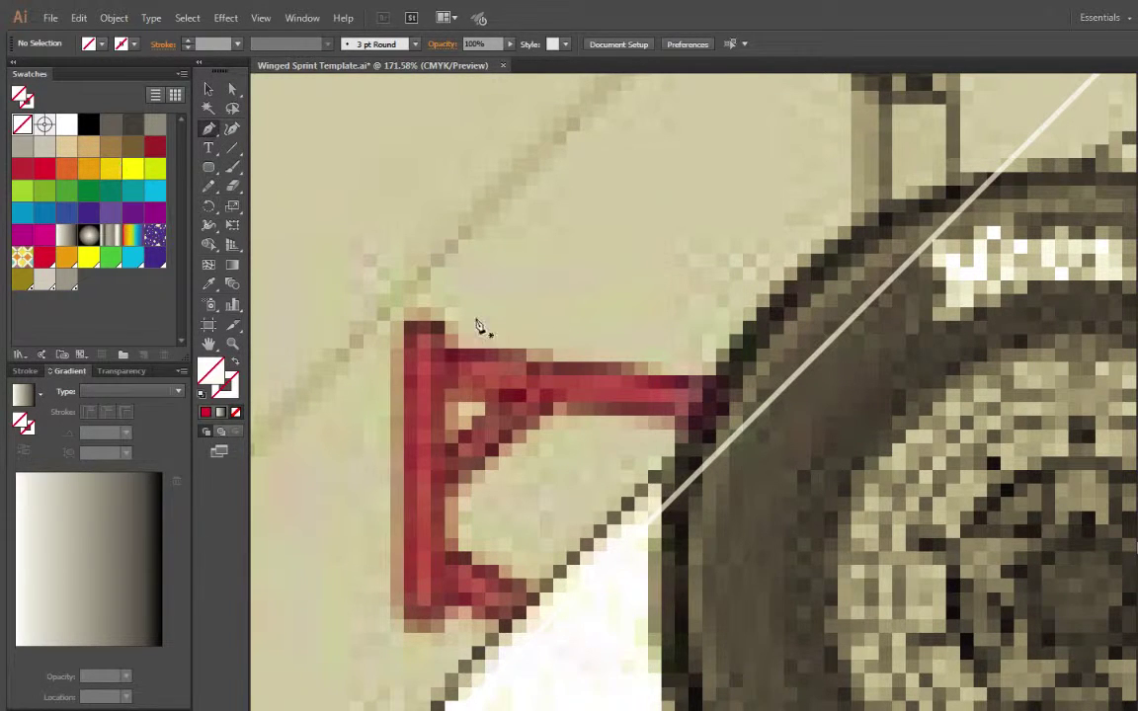
pyautogui.click(403, 322)
pyautogui.click(405, 614)
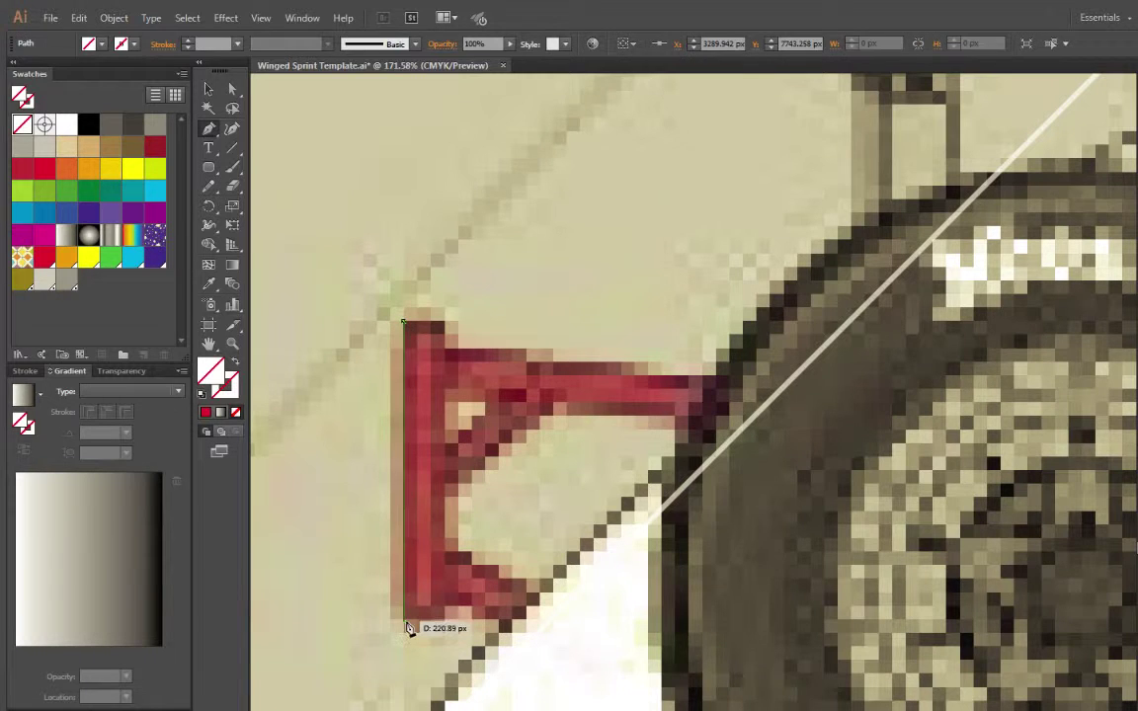
pyautogui.click(404, 617)
pyautogui.click(448, 617)
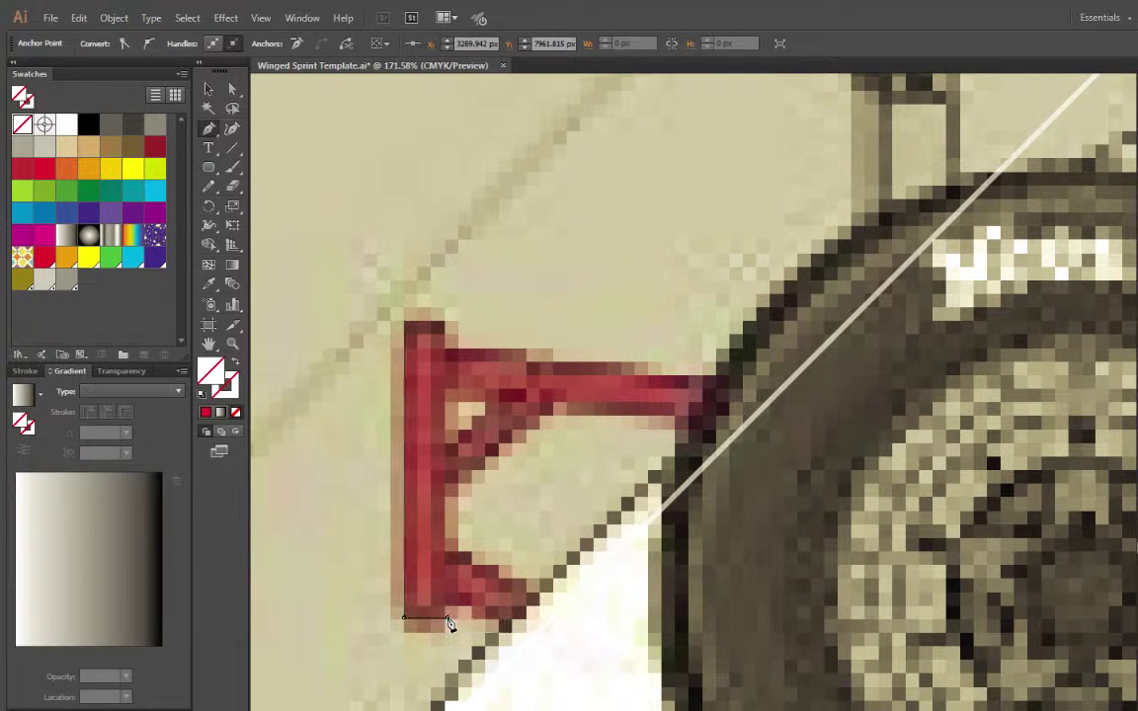
pyautogui.click(506, 627)
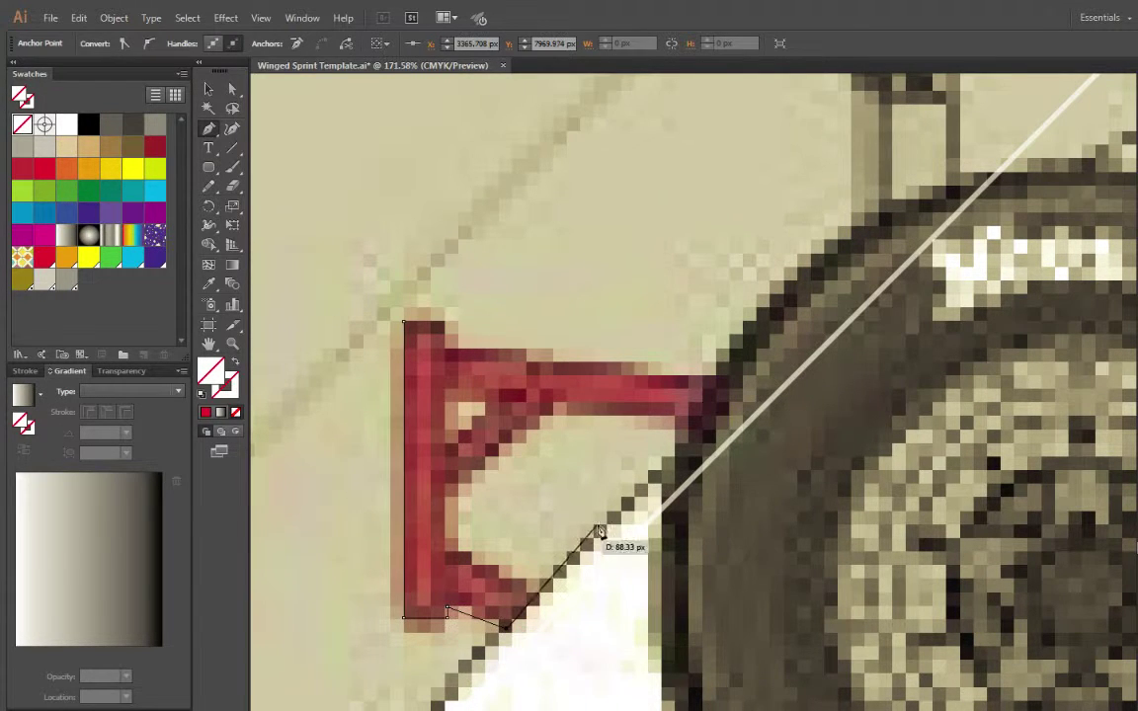
pyautogui.click(735, 382)
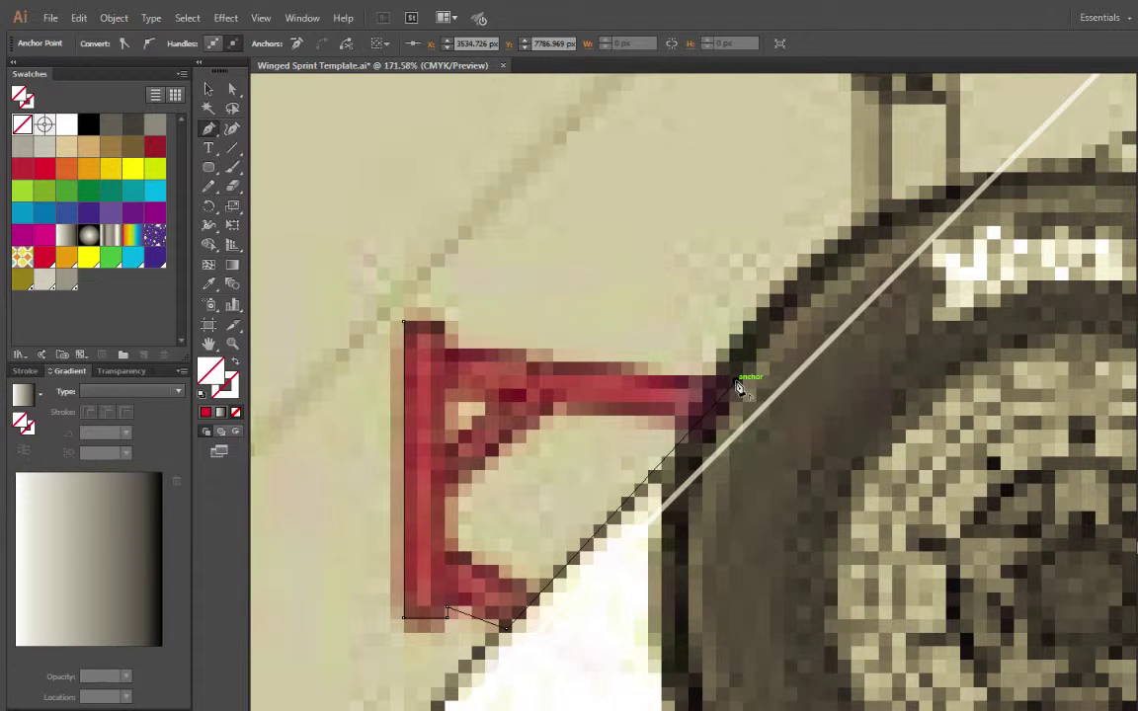
pyautogui.click(520, 350)
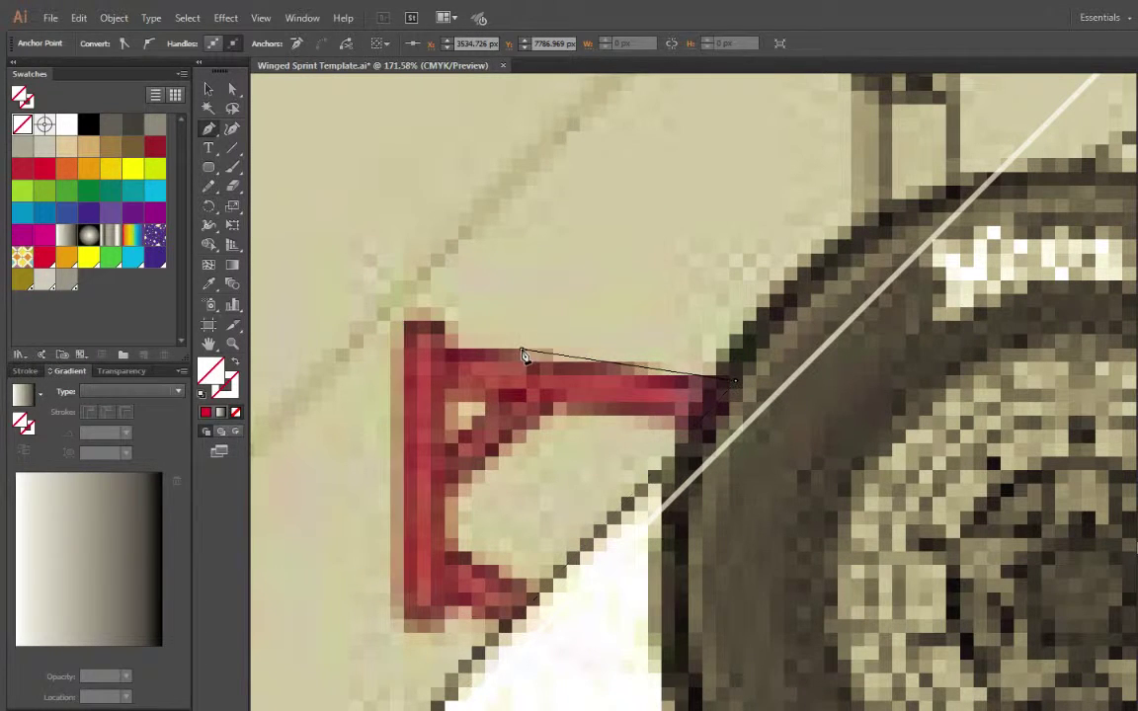
pyautogui.click(443, 350)
pyautogui.click(443, 322)
pyautogui.click(405, 322)
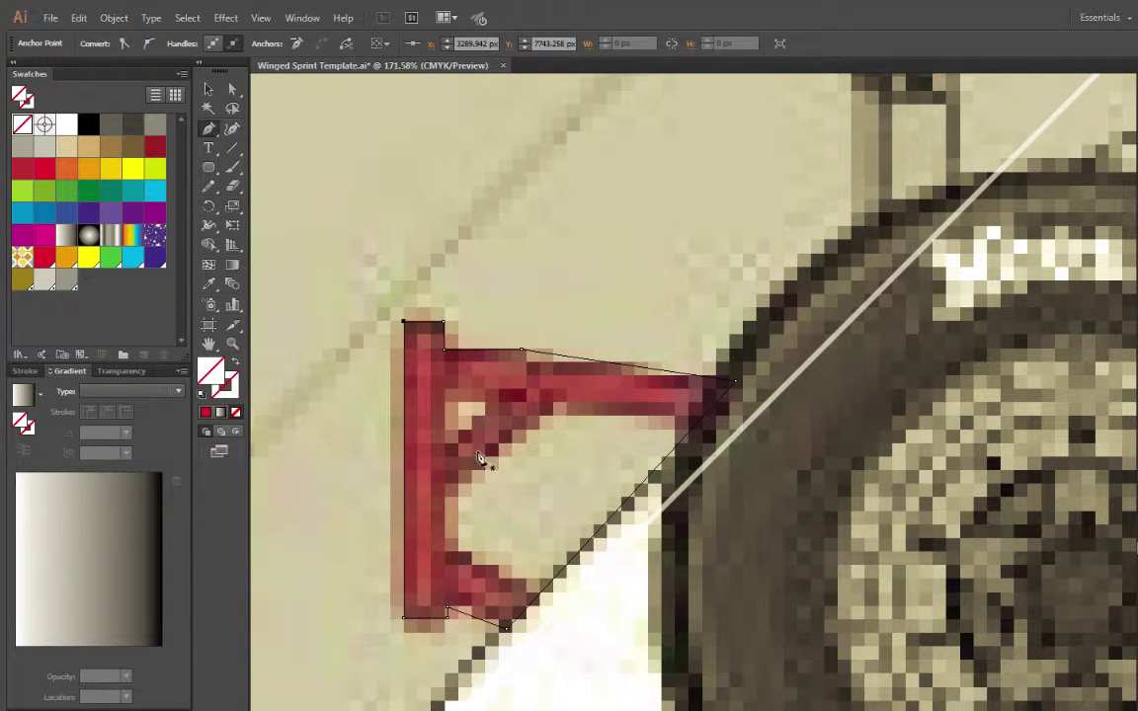
# Trace the small triangular opening behind the upper car's front bumper upright as a closed, unfilled Pen path
pyautogui.click(447, 446)
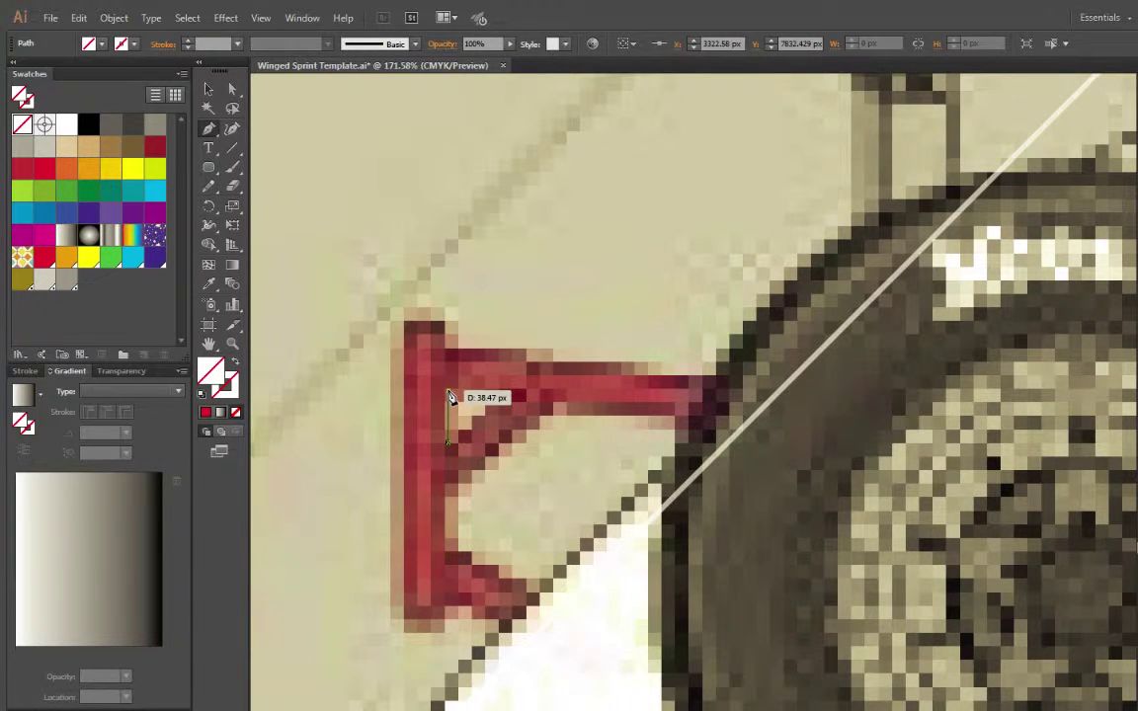
pyautogui.click(448, 394)
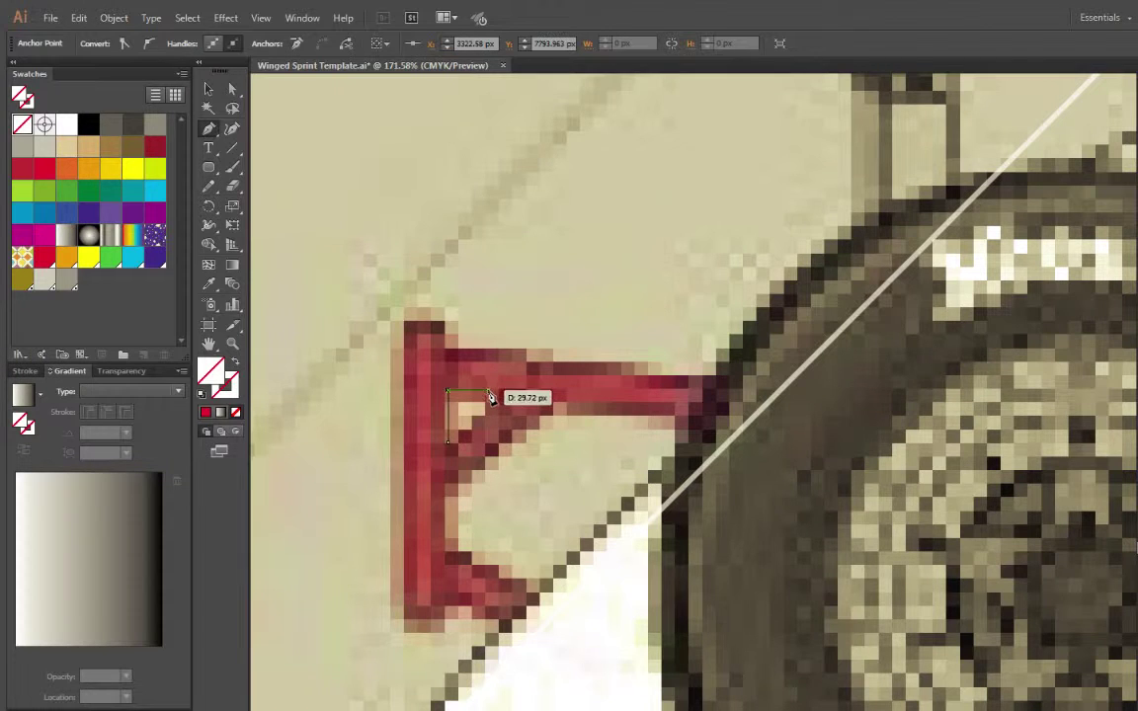
pyautogui.click(448, 442)
# Trace the large opening between the bumper's upper and lower braces as a closed, unfilled Pen path
pyautogui.click(555, 404)
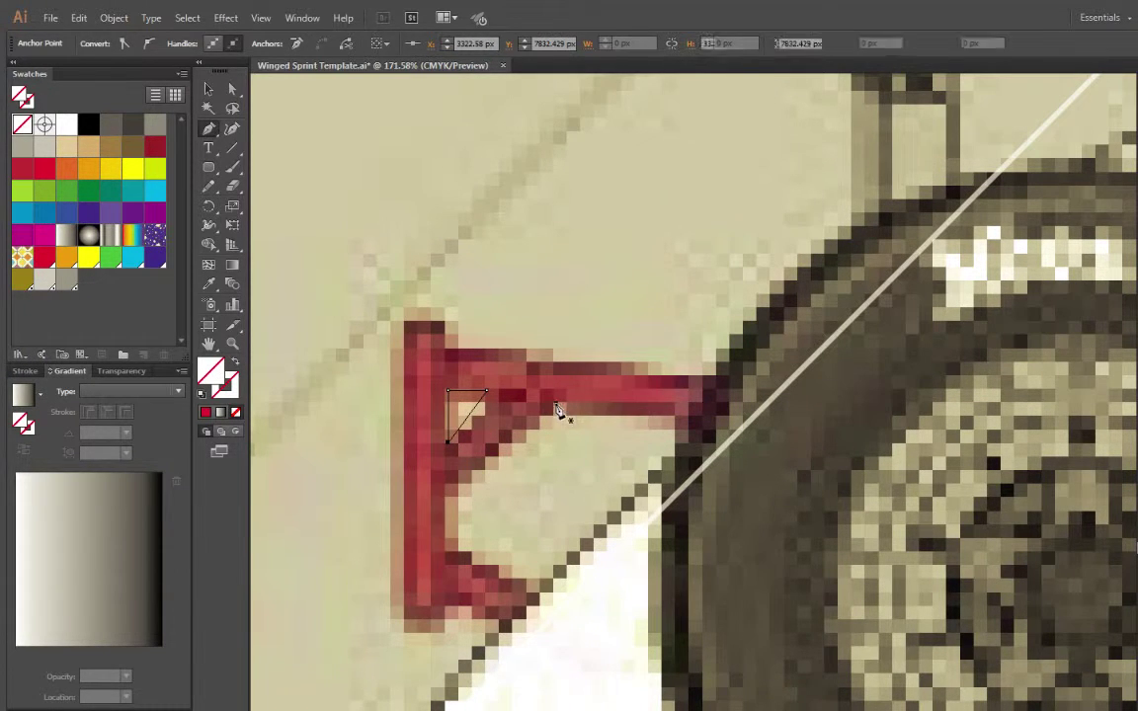
pyautogui.click(442, 490)
pyautogui.click(443, 551)
pyautogui.click(531, 594)
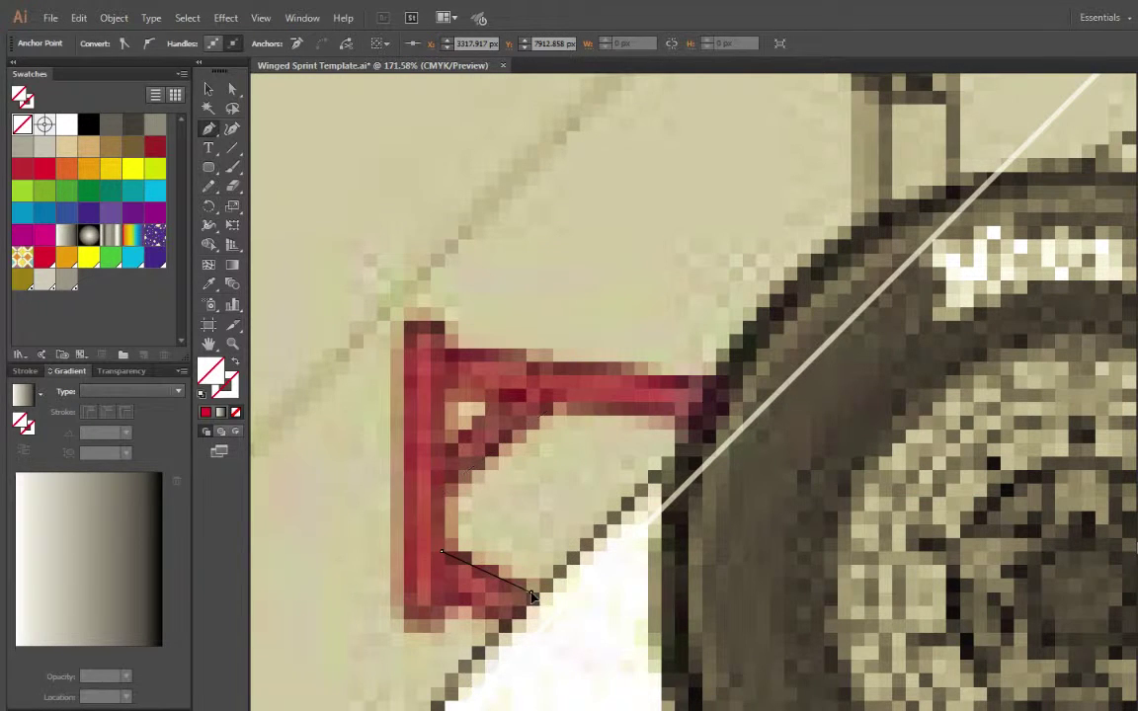
pyautogui.click(676, 447)
pyautogui.click(677, 418)
pyautogui.click(556, 405)
# Combine the bumper outline and its two openings into one compound path and fill it with red
pyautogui.click(209, 89)
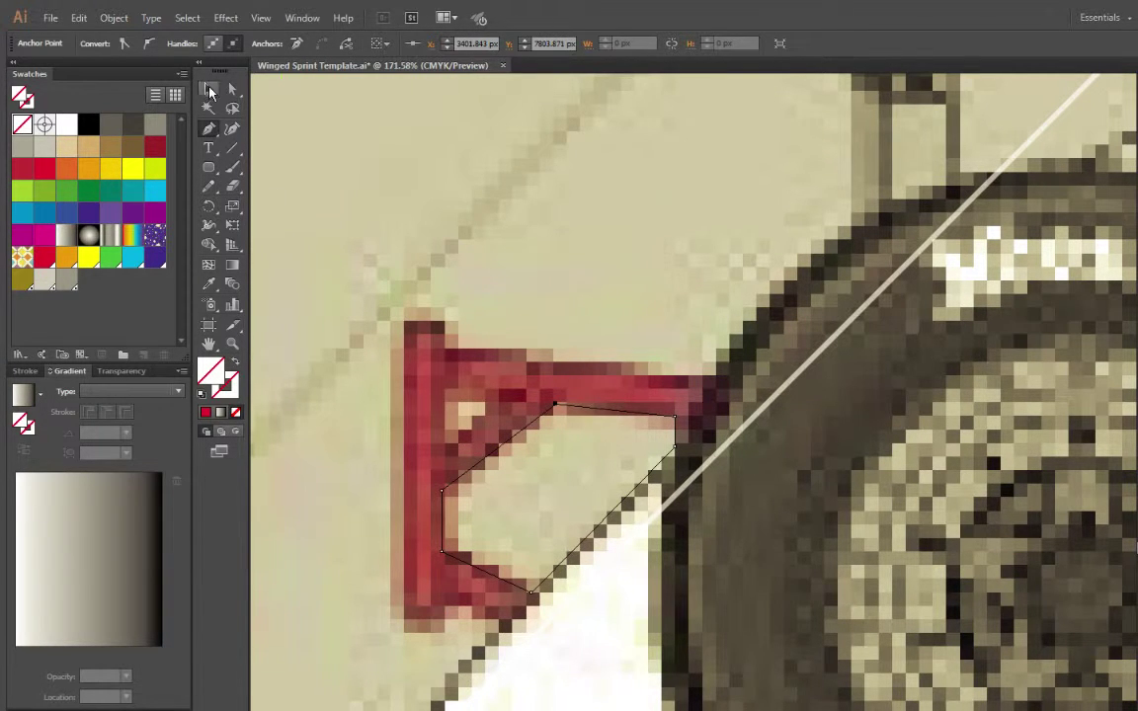
pyautogui.moveTo(324, 252); pyautogui.dragTo(770, 685)
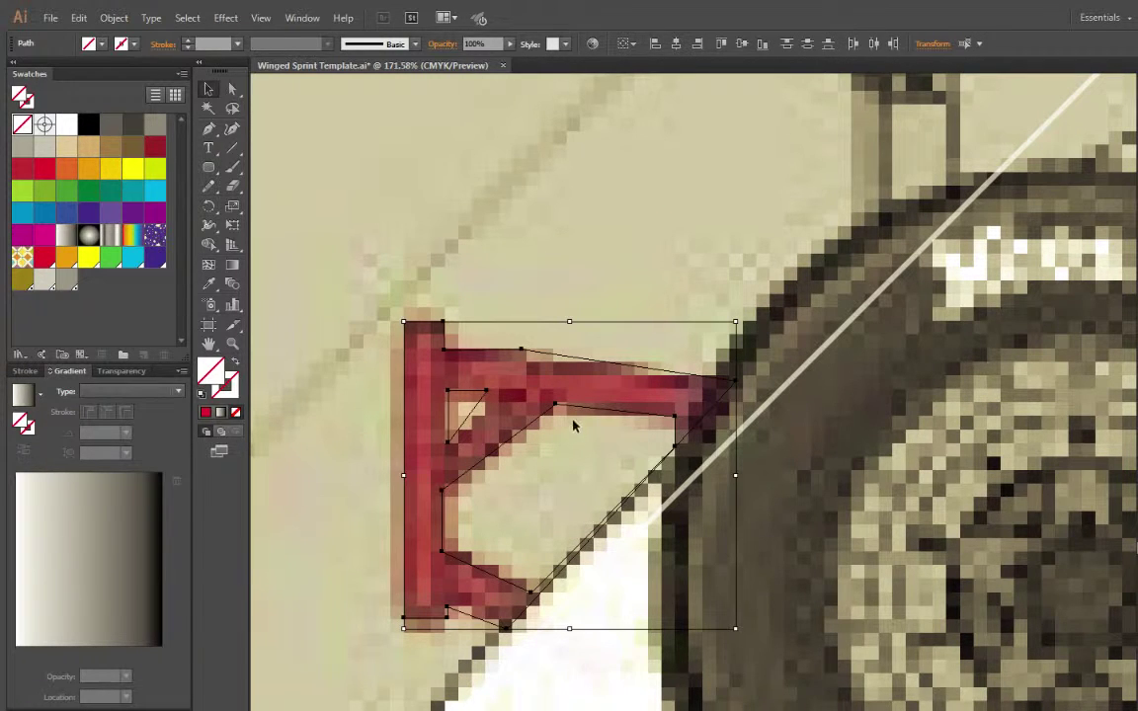
pyautogui.hotkey('ctrl', '8')
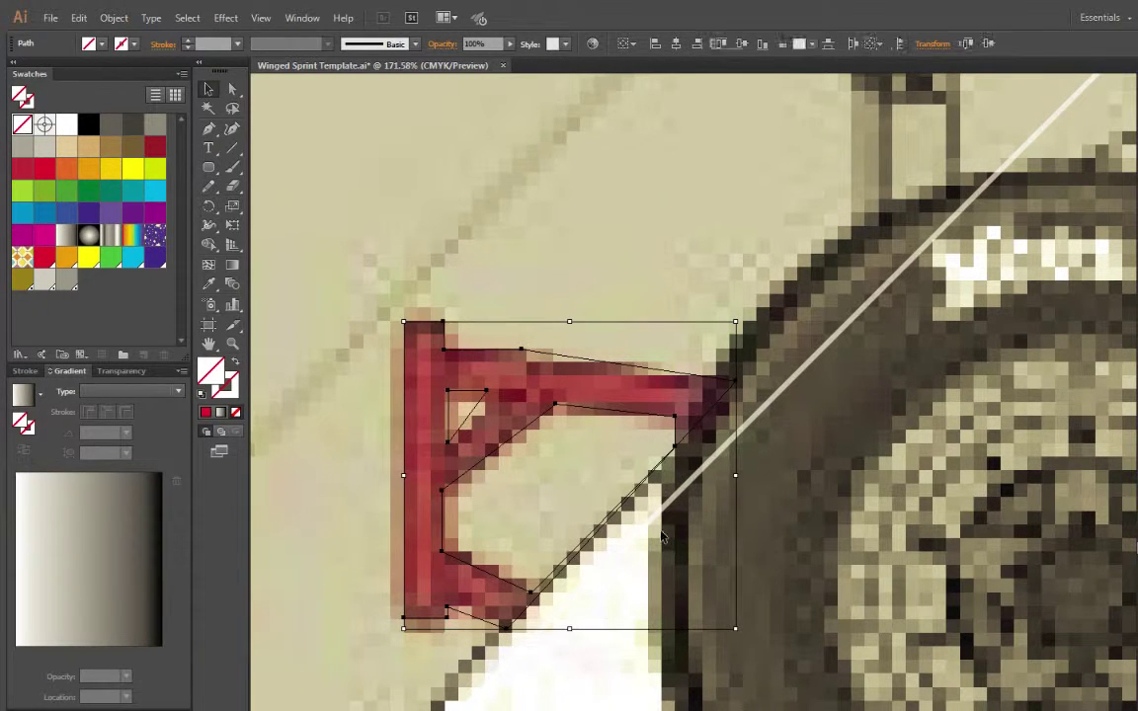
pyautogui.click(43, 166)
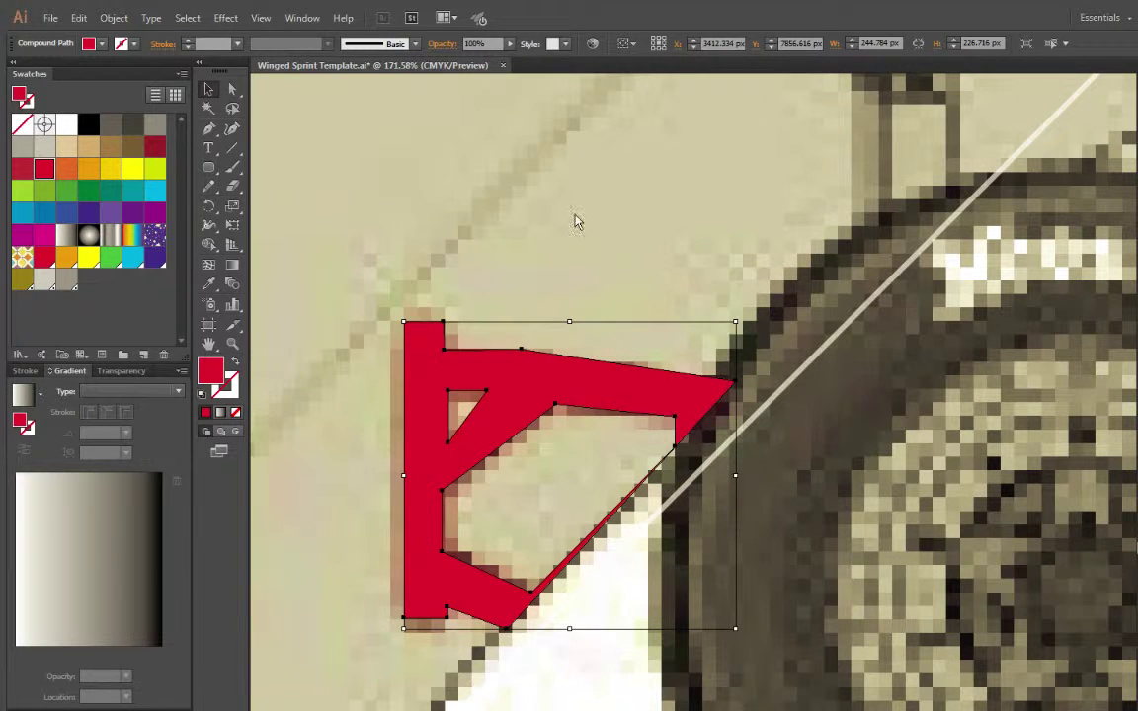
pyautogui.click(494, 222)
pyautogui.hotkey('ctrl', '-')
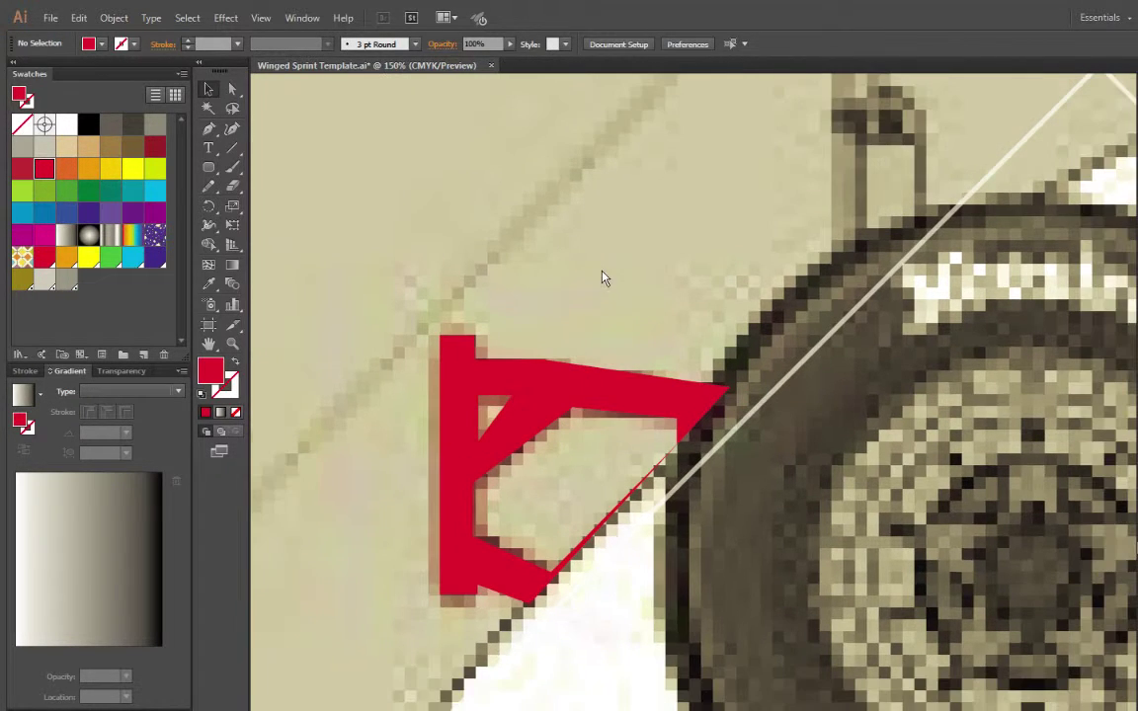
pyautogui.hotkey('ctrl', '-')
pyautogui.hotkey('ctrl', '-')
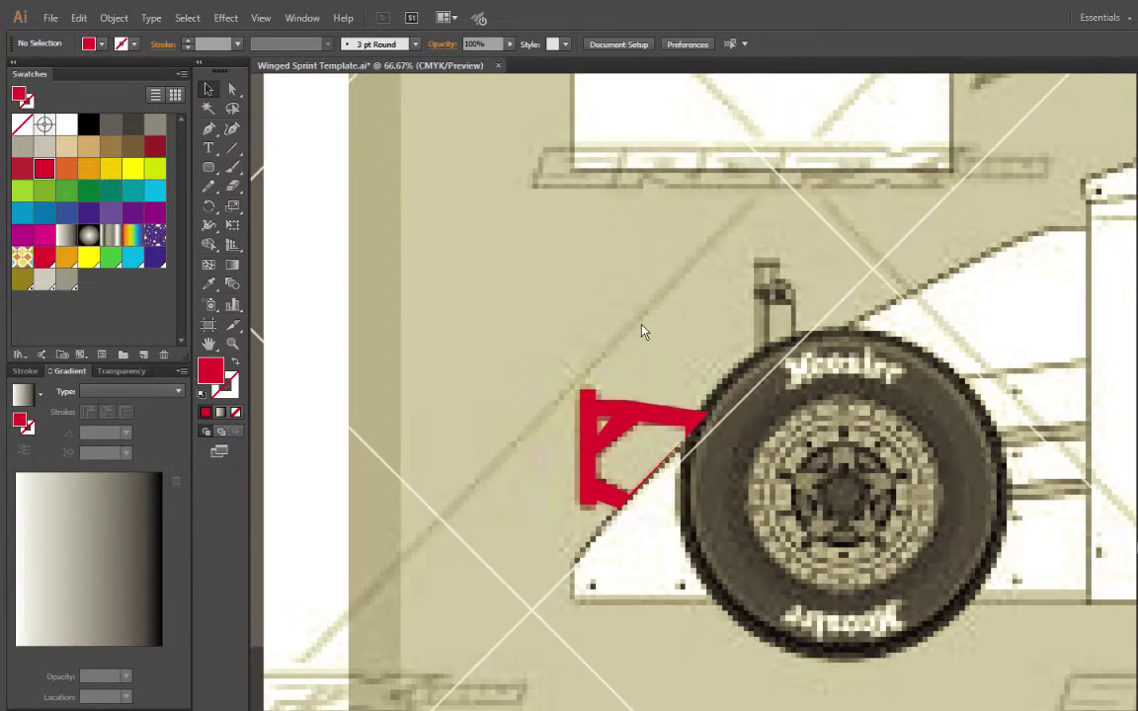
pyautogui.hotkey('ctrl', '-')
pyautogui.click(658, 346)
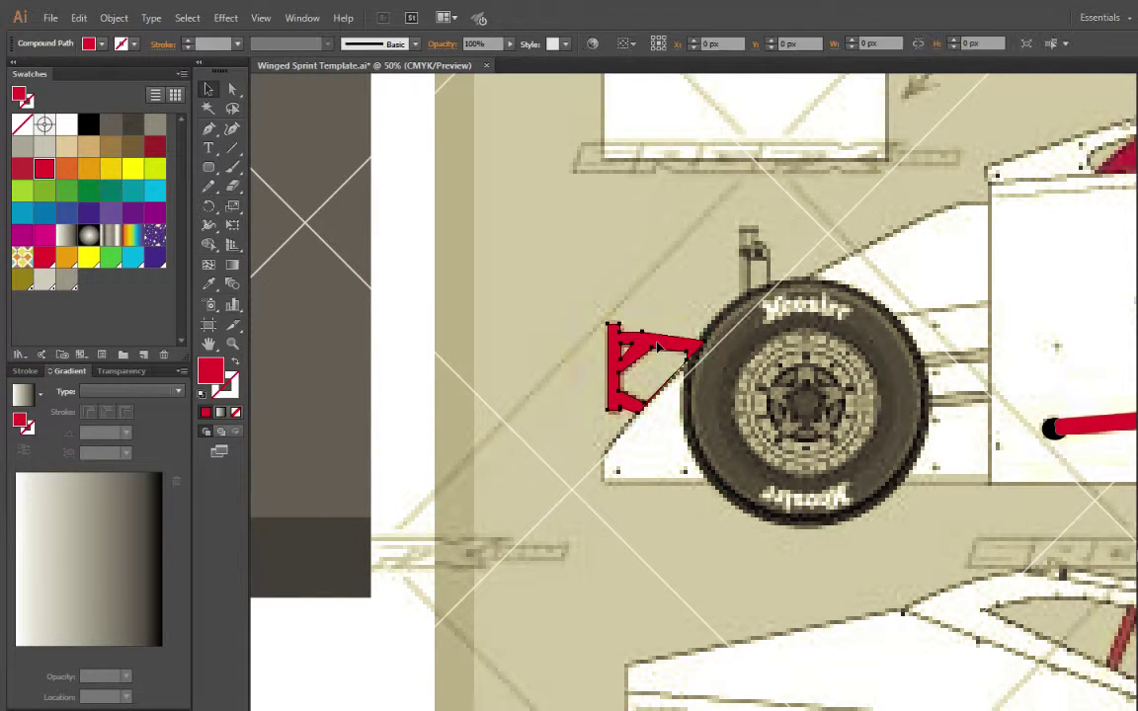
pyautogui.hotkey('ctrl', 'shift', 'a')
# Look over both car side views to find the parts still left to build
pyautogui.hscroll(3, 658, 346)
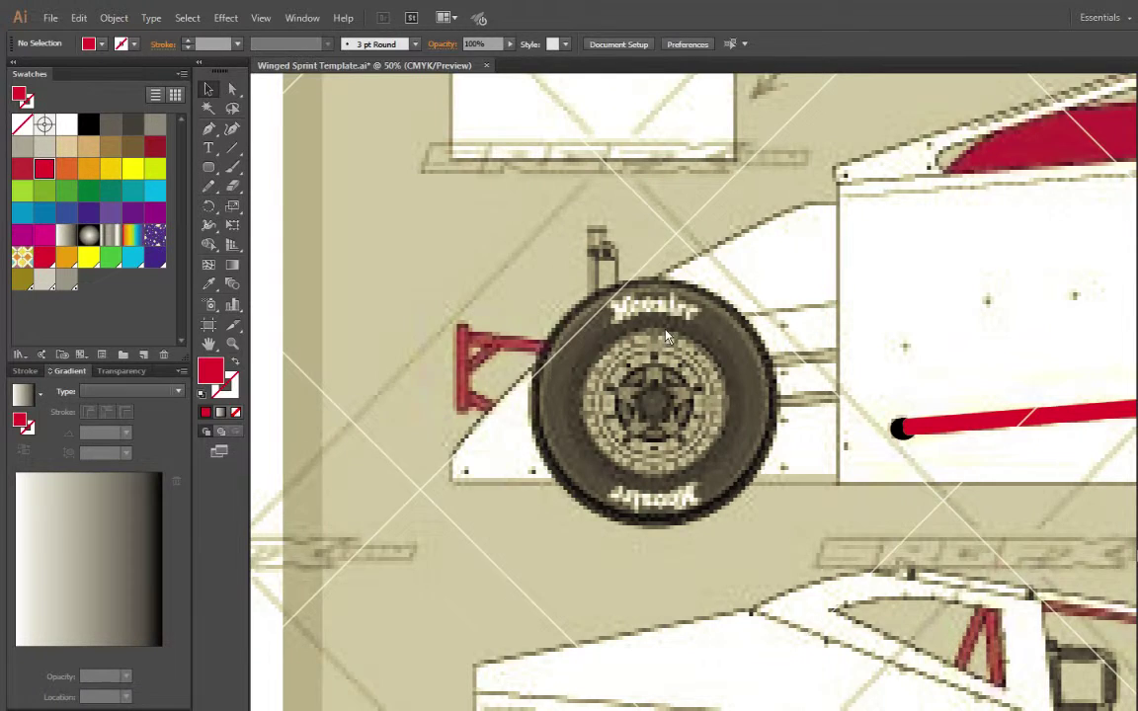
pyautogui.hotkey('ctrl', '-')
pyautogui.hscroll(5, 682, 341)
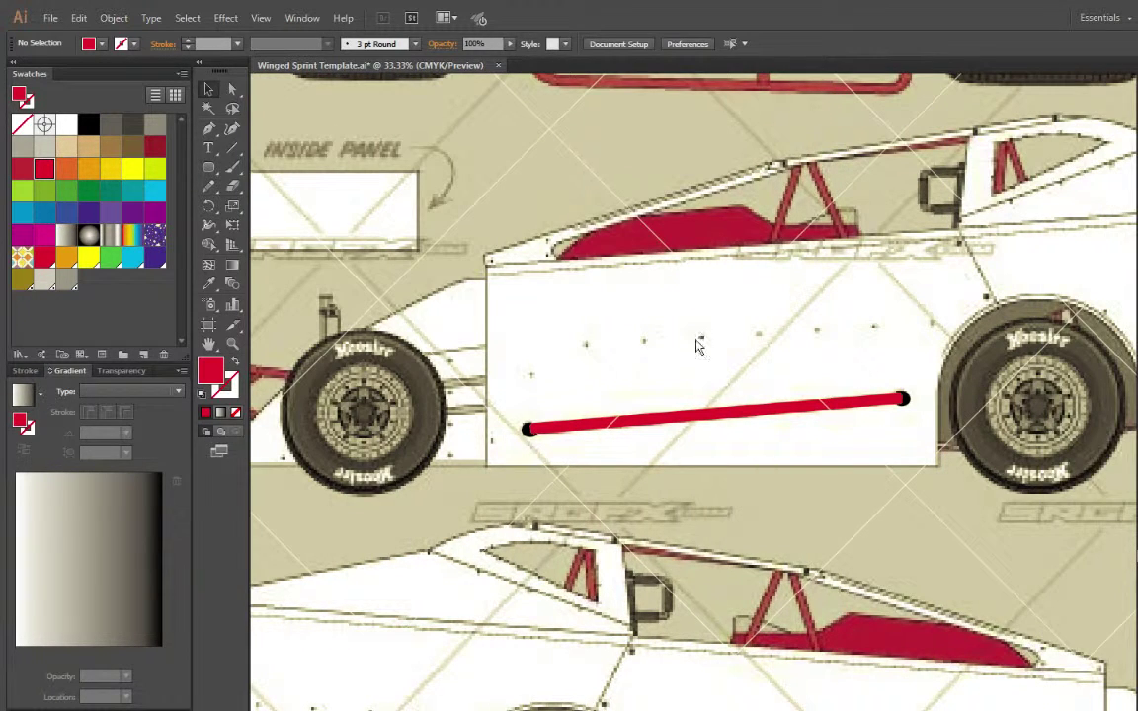
pyautogui.hotkey('ctrl', '-')
pyautogui.hscroll(2, 771, 415)
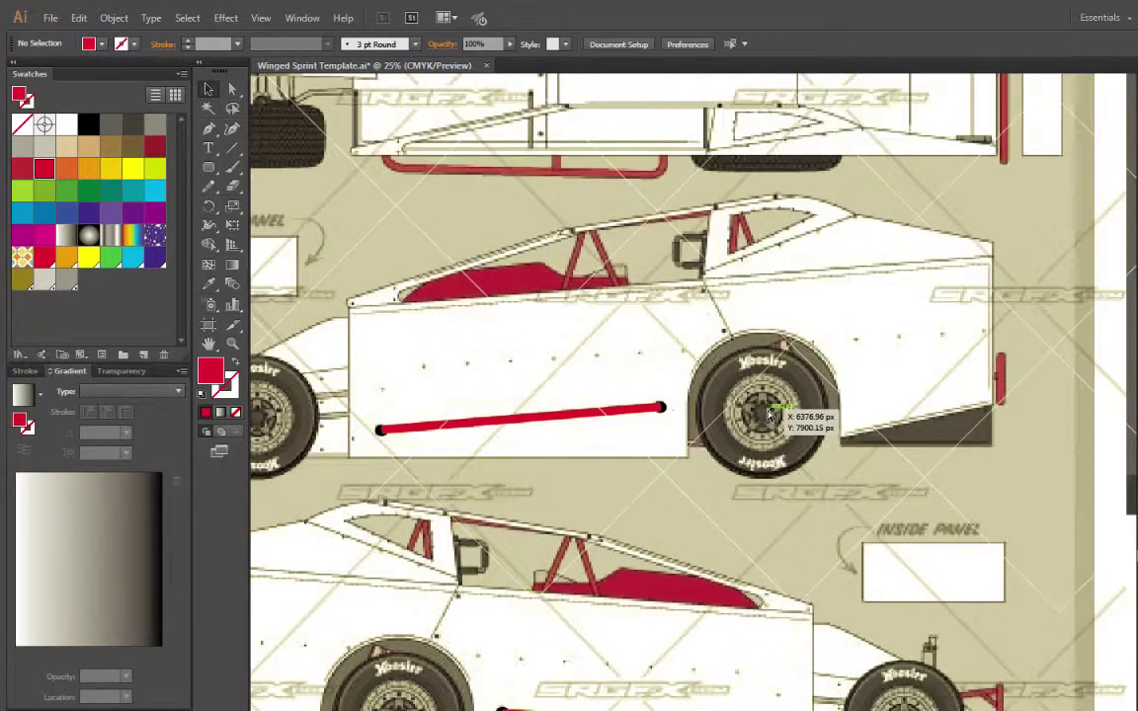
pyautogui.scroll(-2, 769, 416)
pyautogui.scroll(-1, 769, 416)
pyautogui.scroll(1, 768, 416)
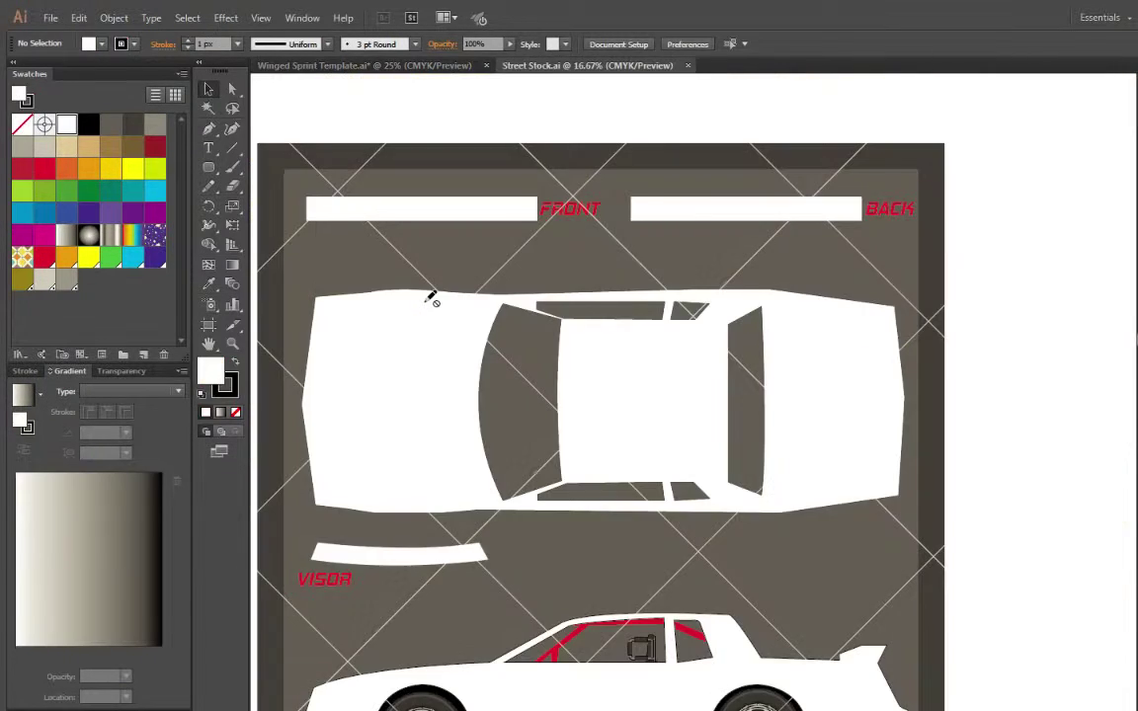
# Copy the upper car's rear wheel from Street Stock.ai and paste it over the upper car's rear tire in Winged Sprint Template.ai
pyautogui.scroll(-5, 435, 355)
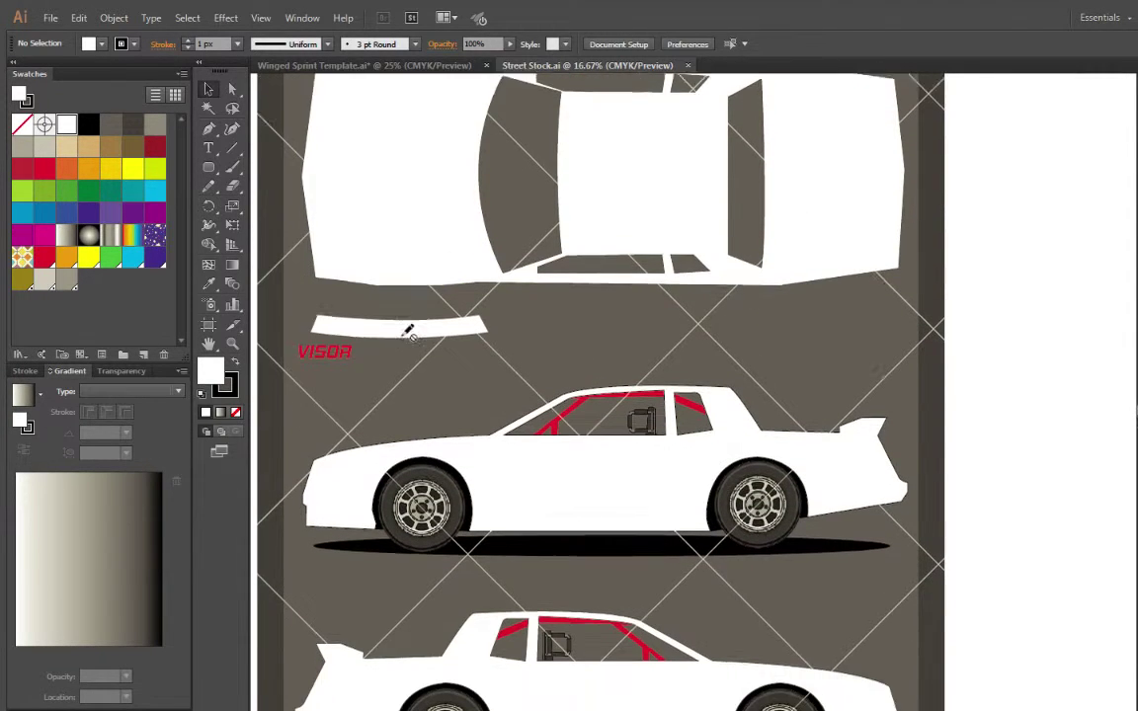
pyautogui.scroll(-2, 409, 332)
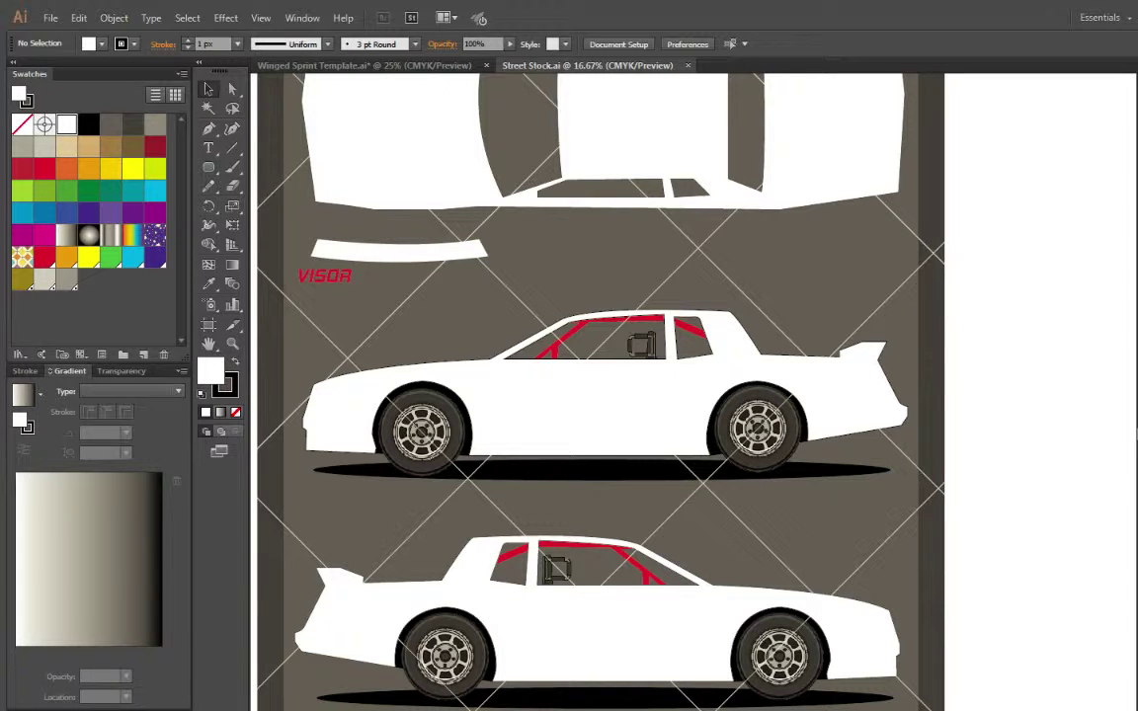
pyautogui.click(776, 433)
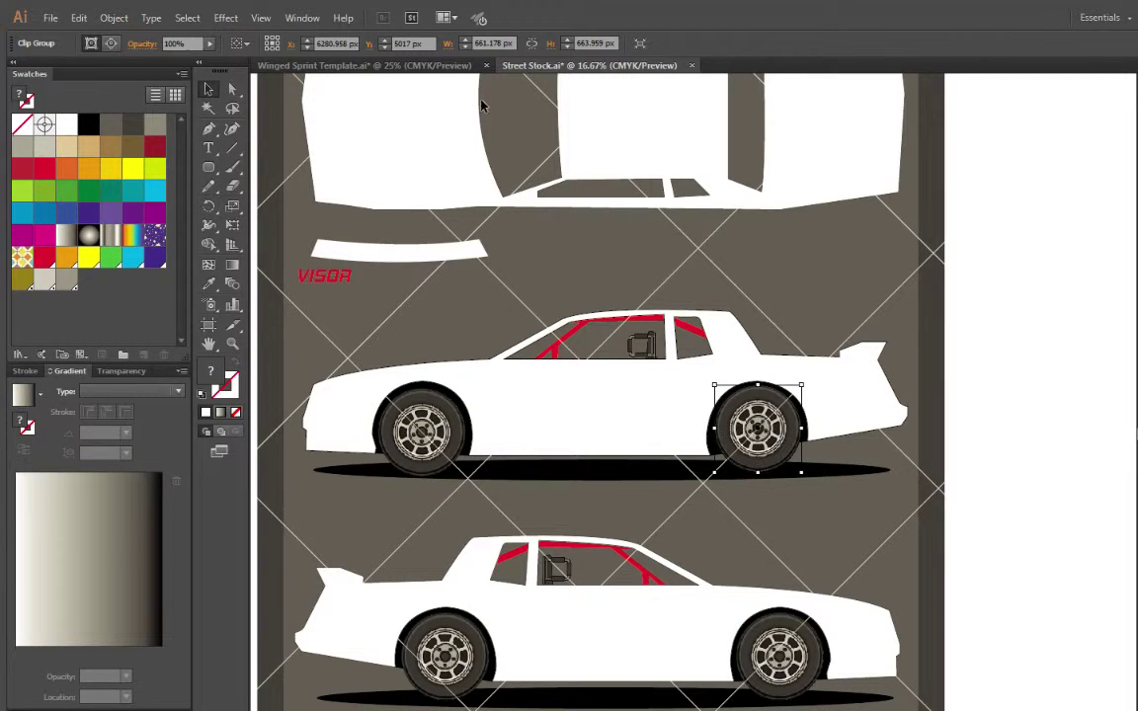
pyautogui.click(435, 65)
pyautogui.hotkey('ctrl', 'v')
pyautogui.moveTo(870, 247); pyautogui.dragTo(809, 327)
# Paste another copy of the wheel and place it over the lower car's rear tire
pyautogui.hscroll(-3, 644, 540)
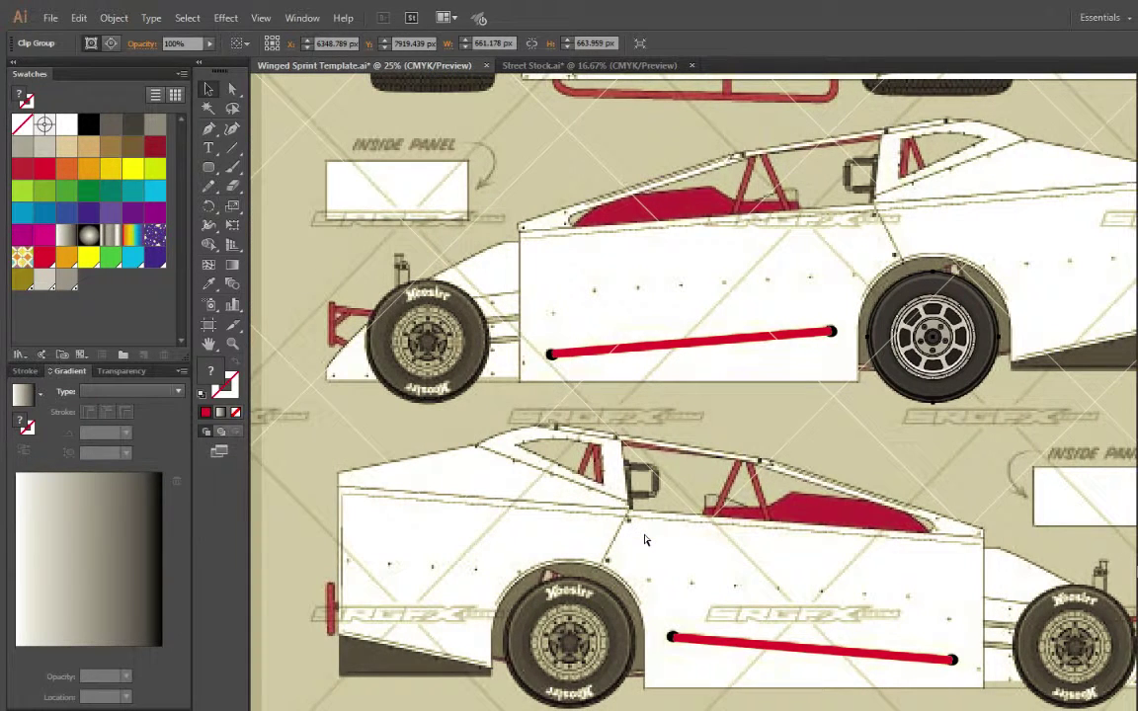
pyautogui.hotkey('ctrl', 'v')
pyautogui.moveTo(930, 260); pyautogui.dragTo(583, 644)
pyautogui.hotkey('ctrl', 'shift', 'a')
# Paste a wheel over the upper car's front tire and scale it to about 612 by 633 px to fit
pyautogui.hotkey('ctrl', 'v')
pyautogui.moveTo(937, 277); pyautogui.dragTo(368, 344)
pyautogui.moveTo(428, 406)
pyautogui.mouseDown()
pyautogui.moveTo(433, 393)
pyautogui.moveTo(426, 406)
pyautogui.mouseUp()
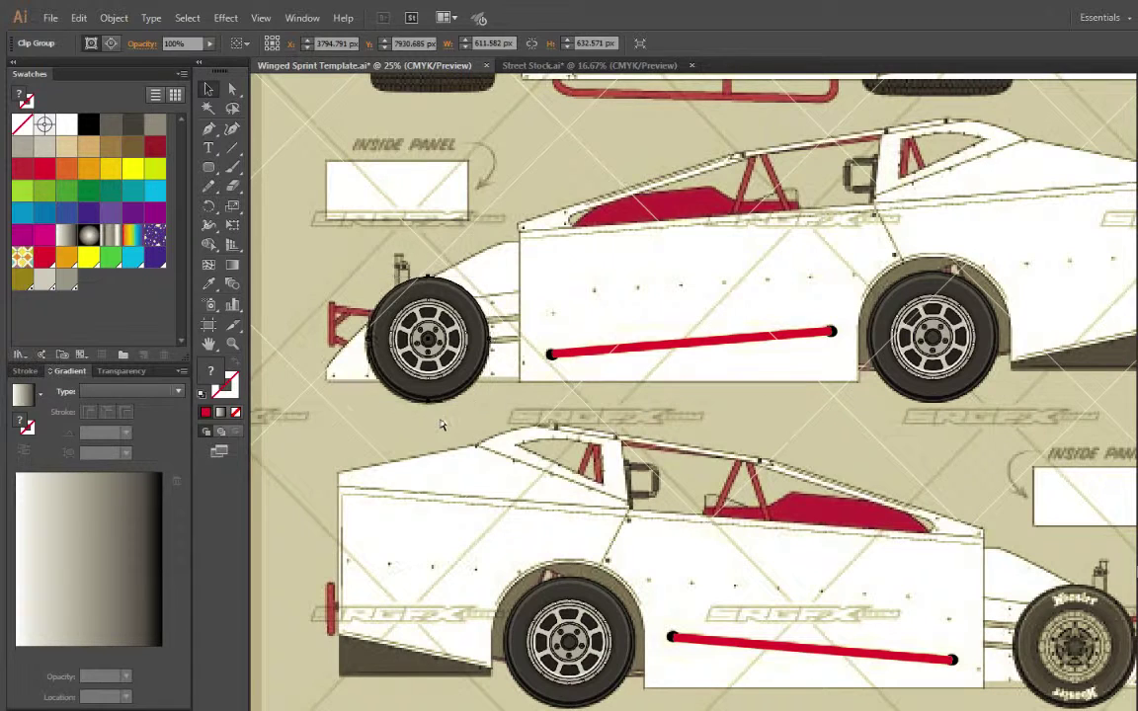
# Paste a copy of the resized front wheel and place it over the lower car's front tire
pyautogui.hotkey('ctrl', 'v')
pyautogui.moveTo(901, 292); pyautogui.dragTo(1075, 666)
pyautogui.hscroll(5, 1075, 667)
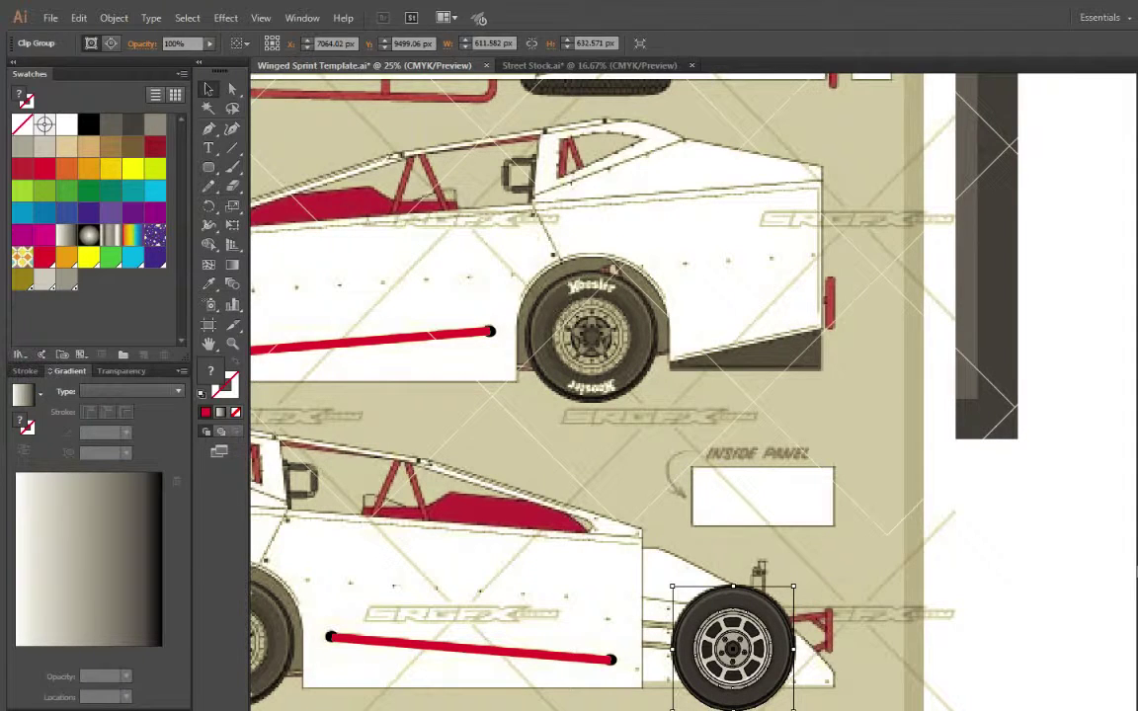
# Check the placed wheels against the template with the white body panels shown and hidden
pyautogui.hotkey('ctrl', 'shift', '[')
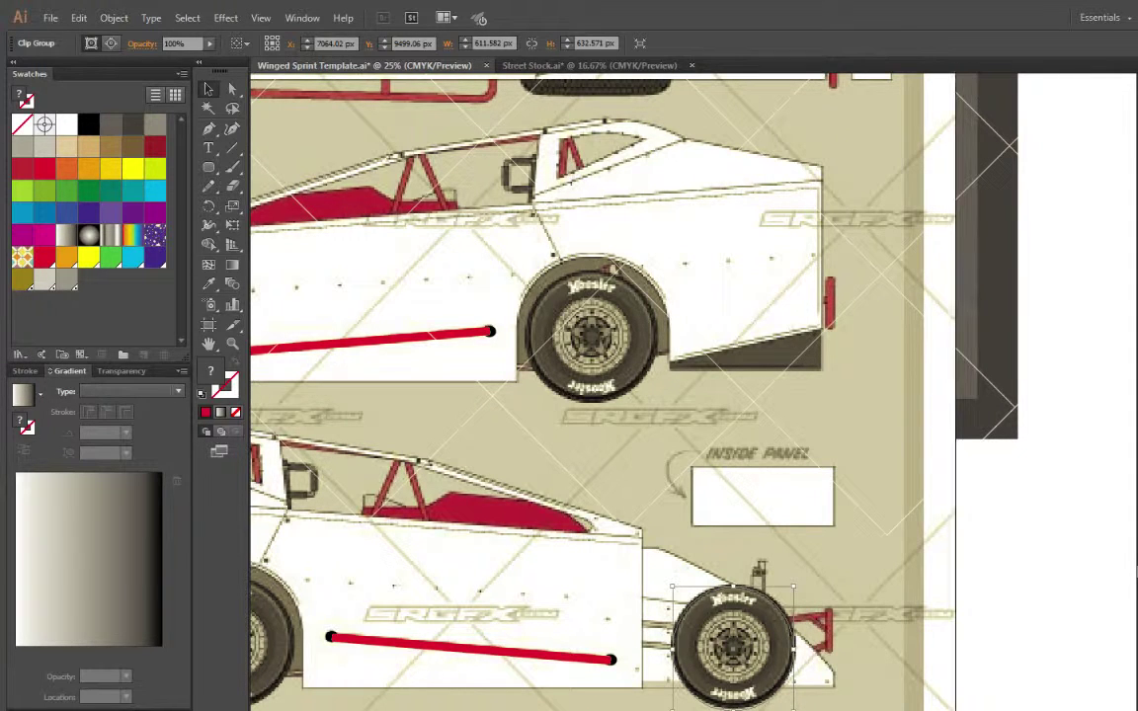
pyautogui.hotkey('ctrl', 'z')
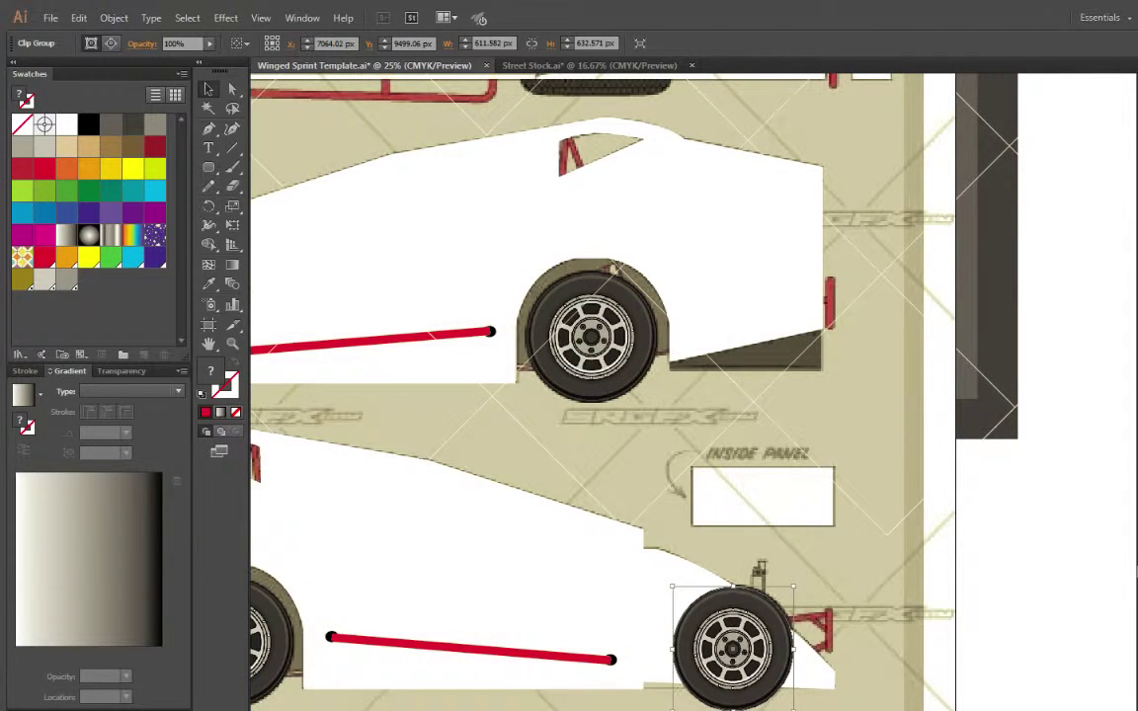
pyautogui.hotkey('ctrl', 'shift', 'a')
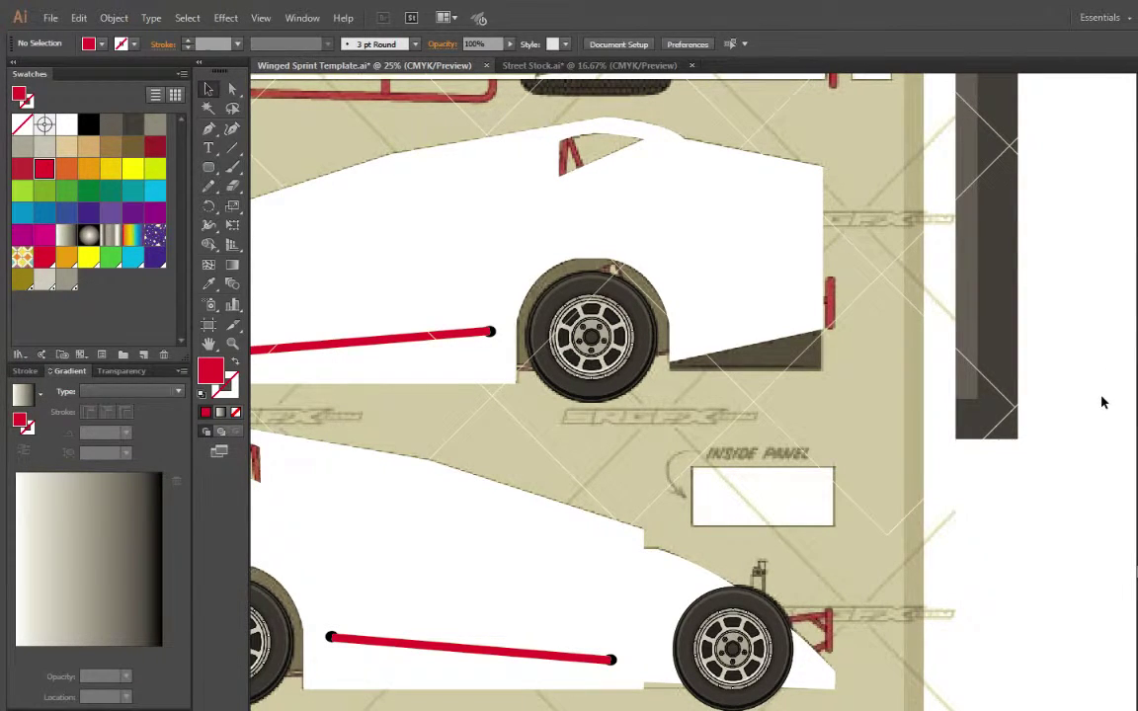
pyautogui.scroll(3, 1105, 399)
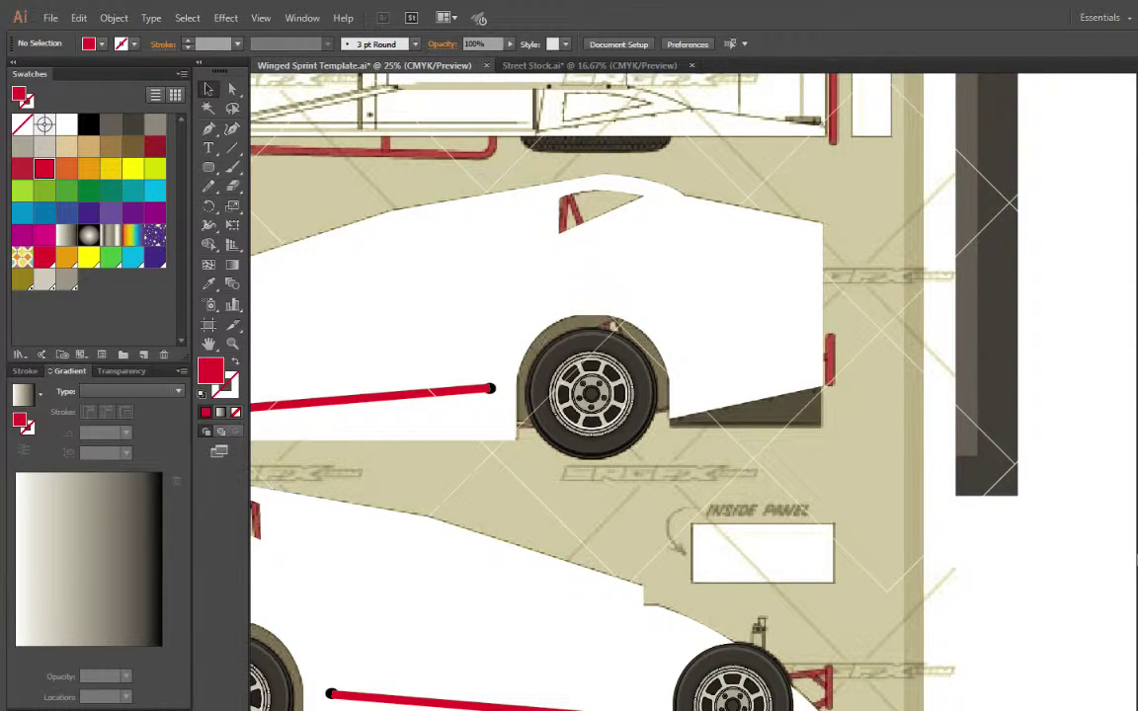
pyautogui.scroll(2, 949, 338)
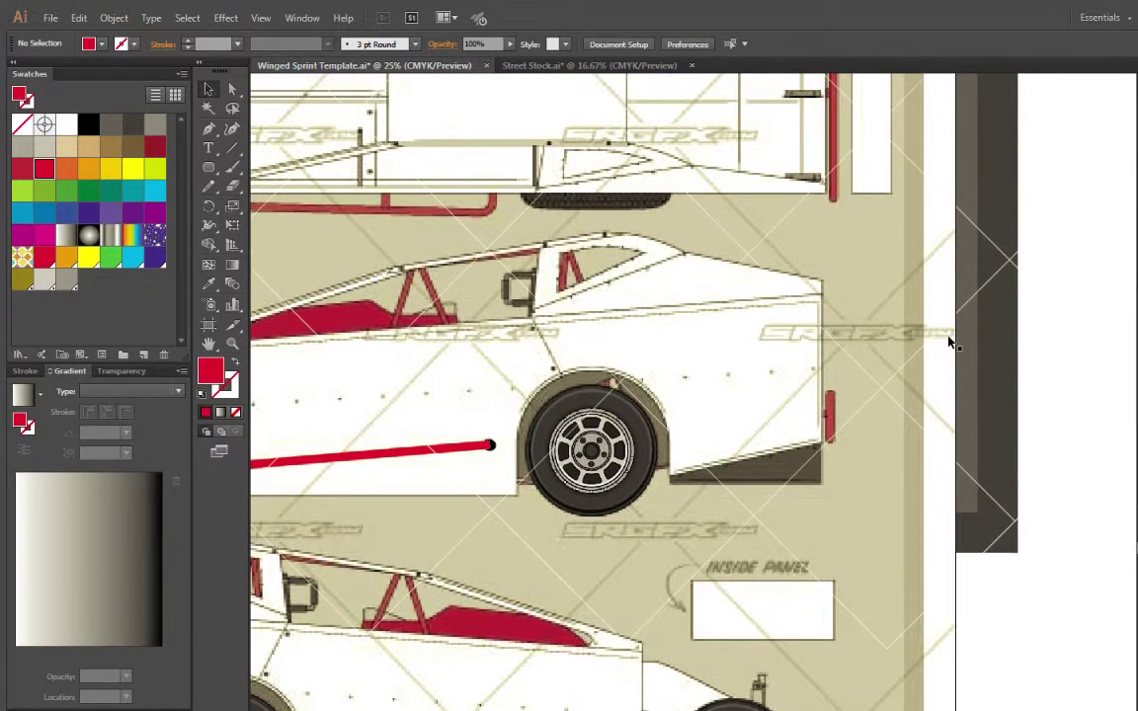
pyautogui.hscroll(-5, 948, 342)
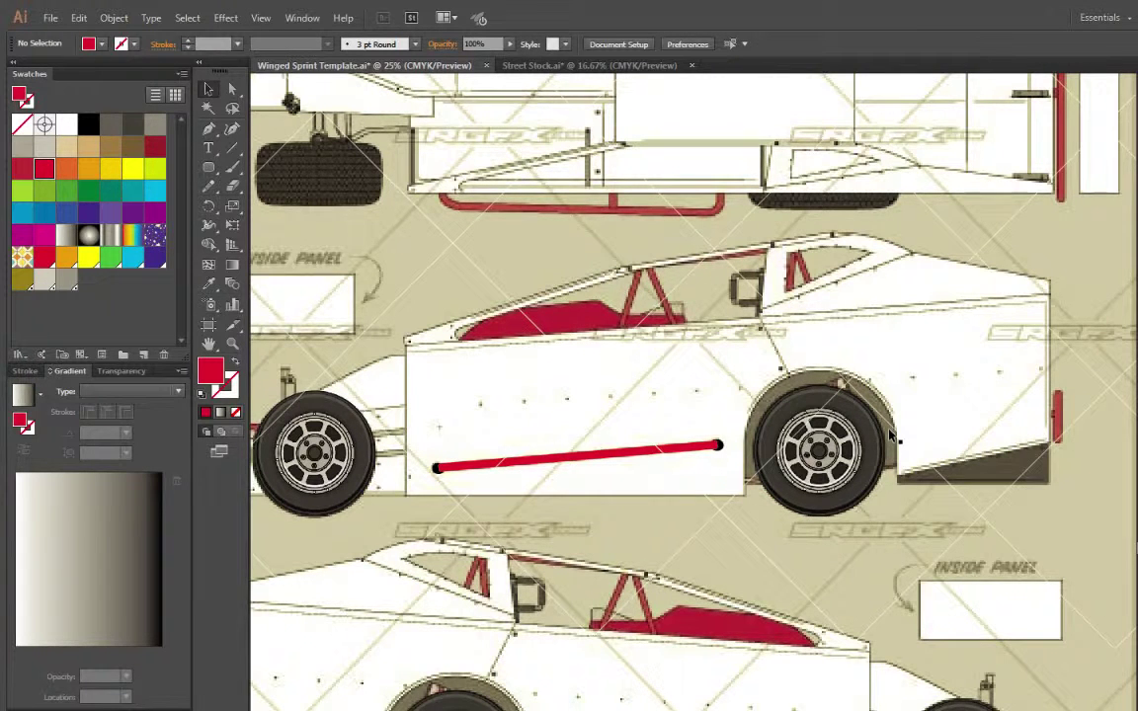
pyautogui.click(870, 305)
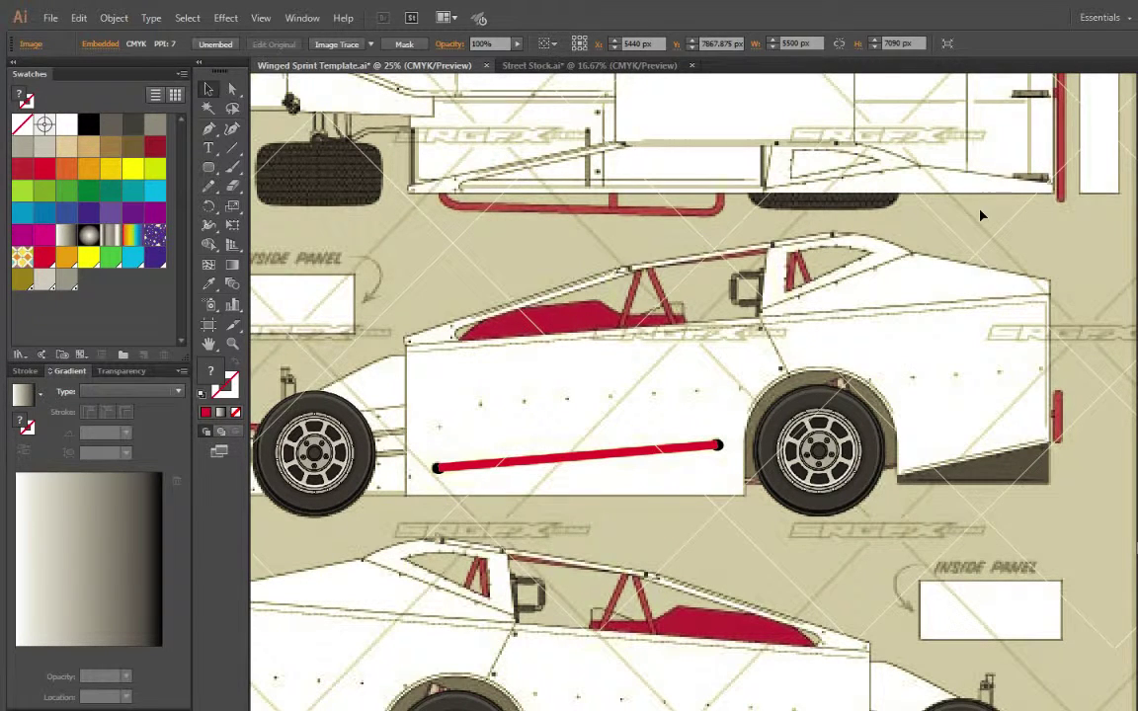
pyautogui.doubleClick(989, 273)
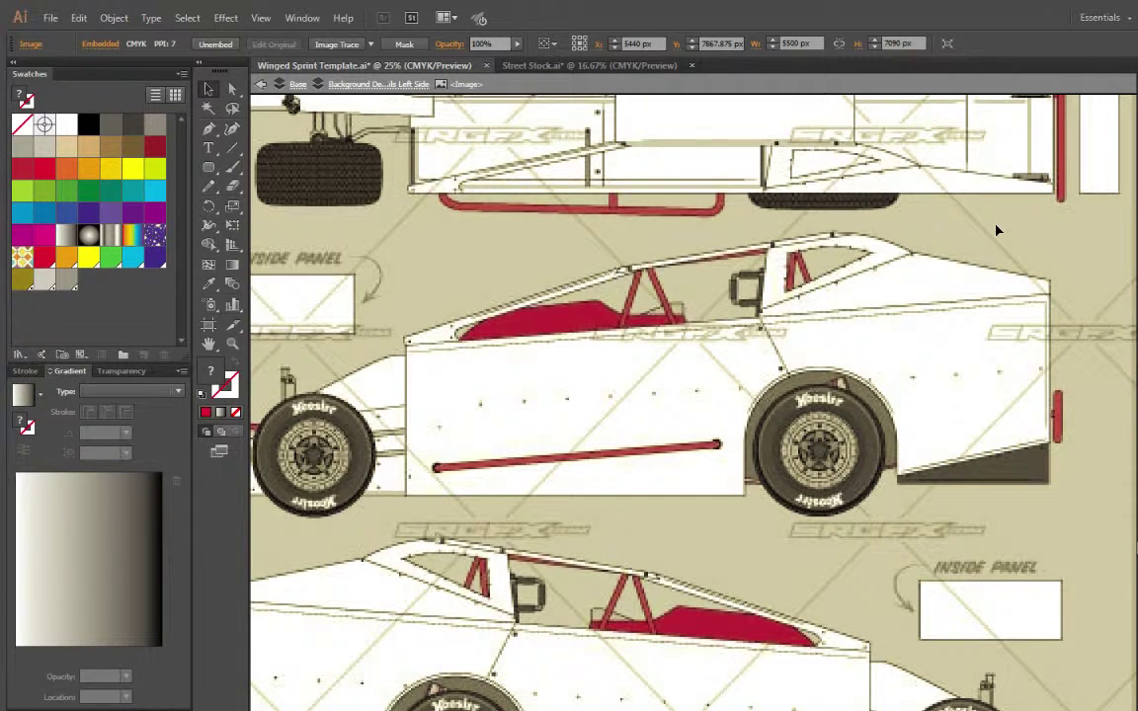
pyautogui.press('Escape')
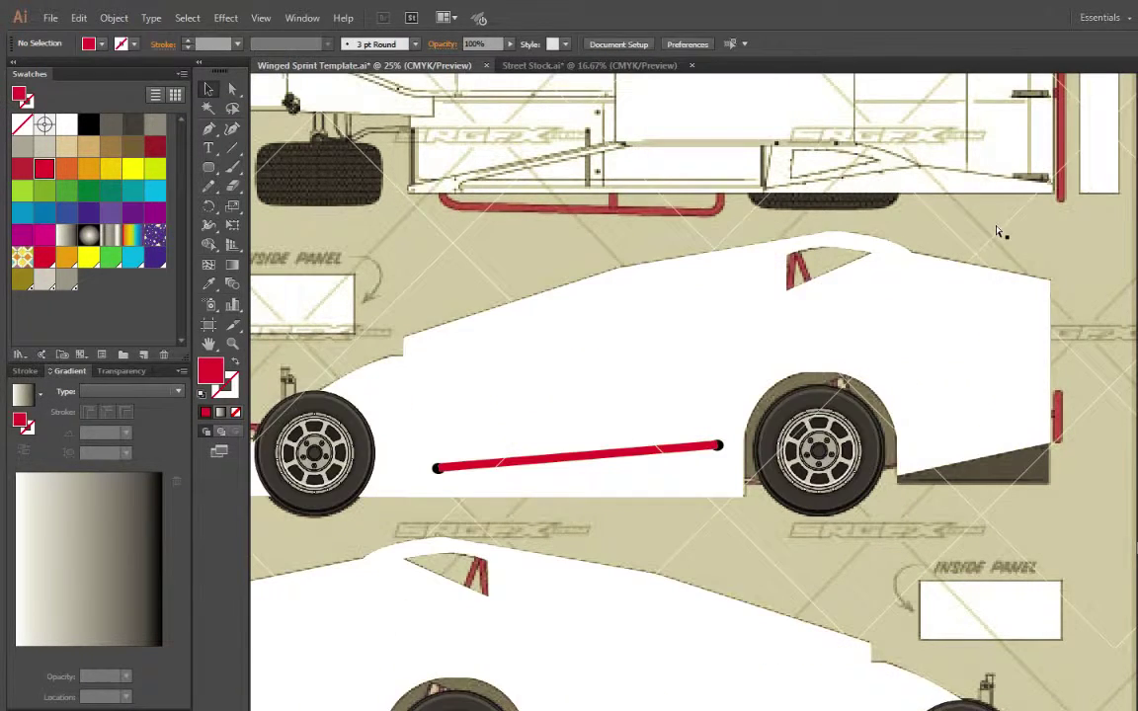
# Release the compound path of the lower car's white body panel into separate body, window and wheel-arch paths
pyautogui.click(1083, 253)
pyautogui.click(907, 692)
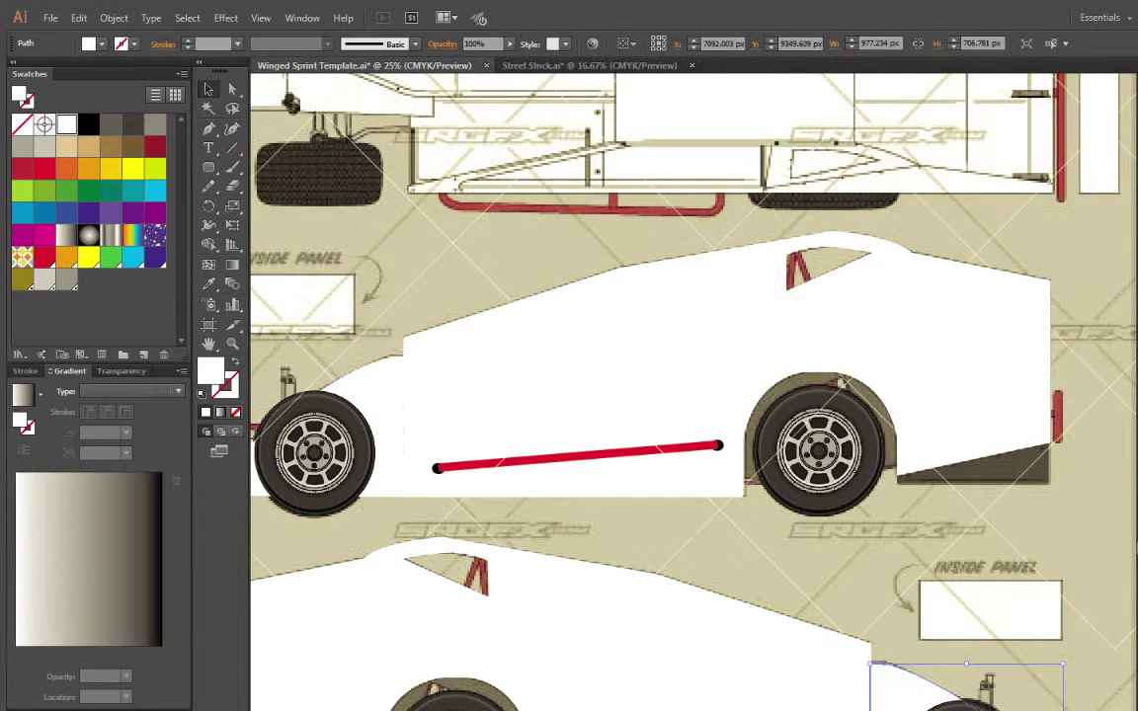
pyautogui.scroll(-1, 724, 569)
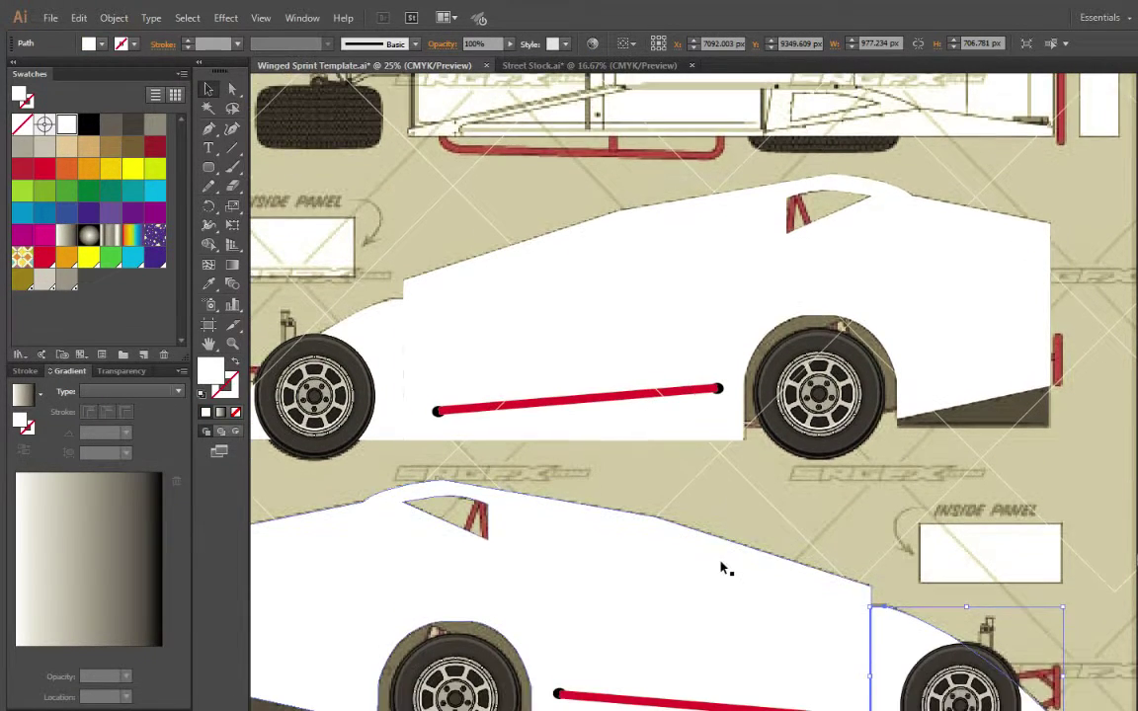
pyautogui.click(681, 565)
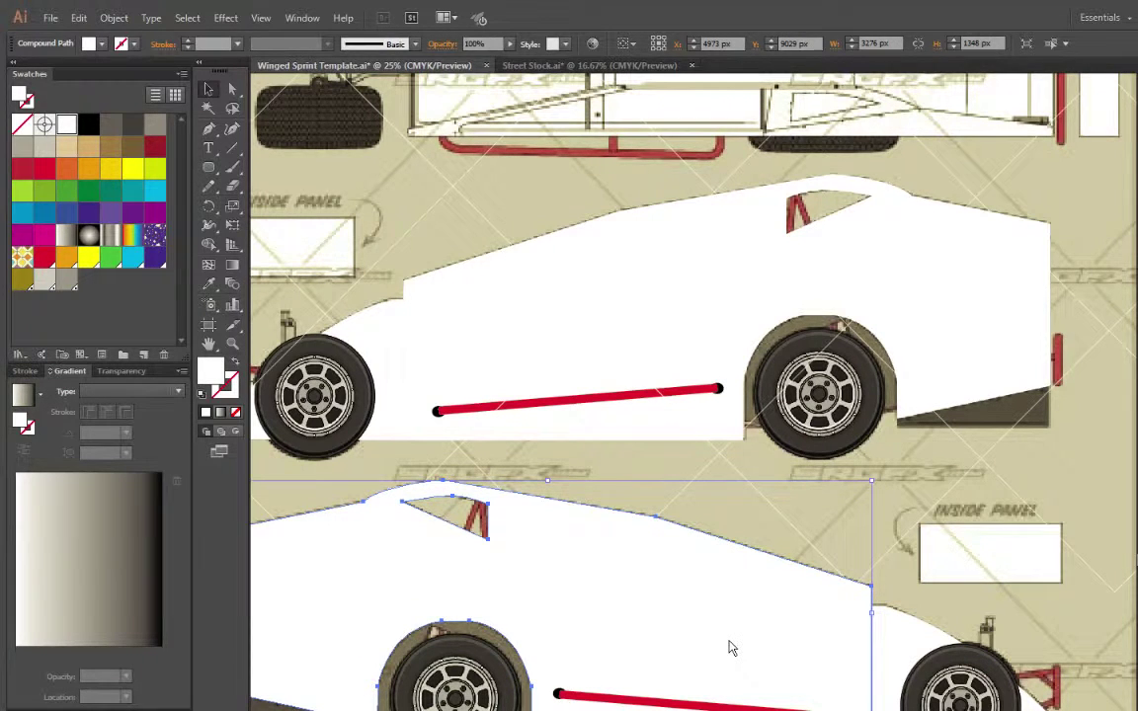
pyautogui.hotkey('ctrl', 'alt', 'shift', '8')
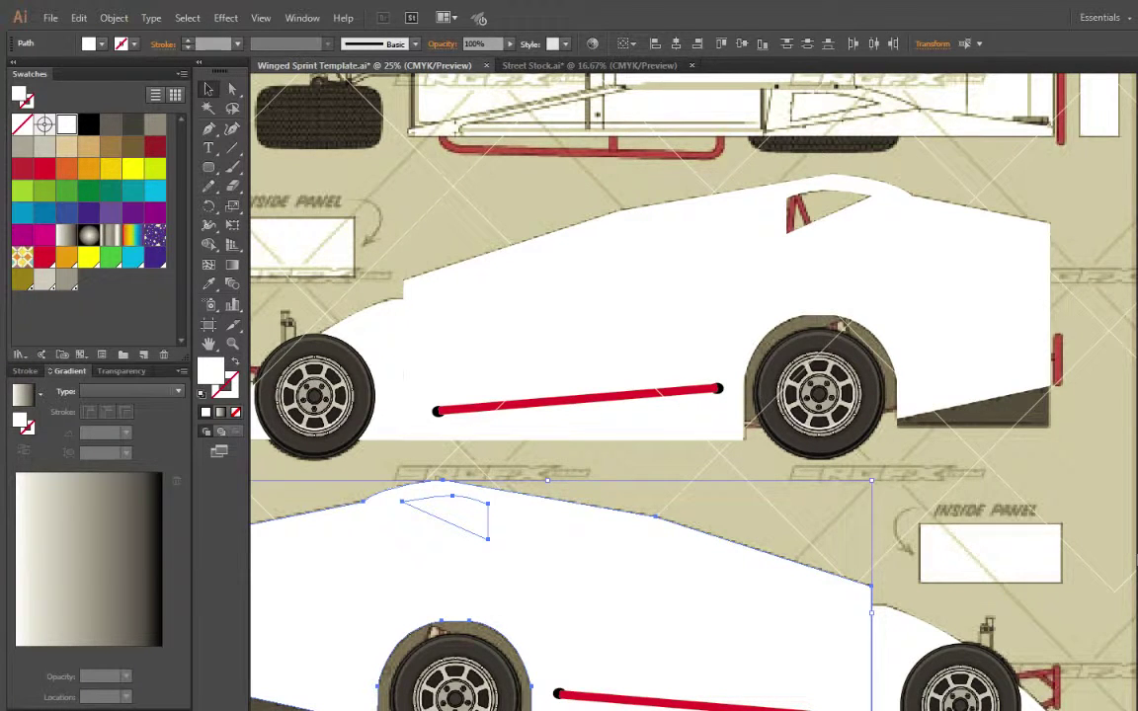
pyautogui.hscroll(-2, 832, 464)
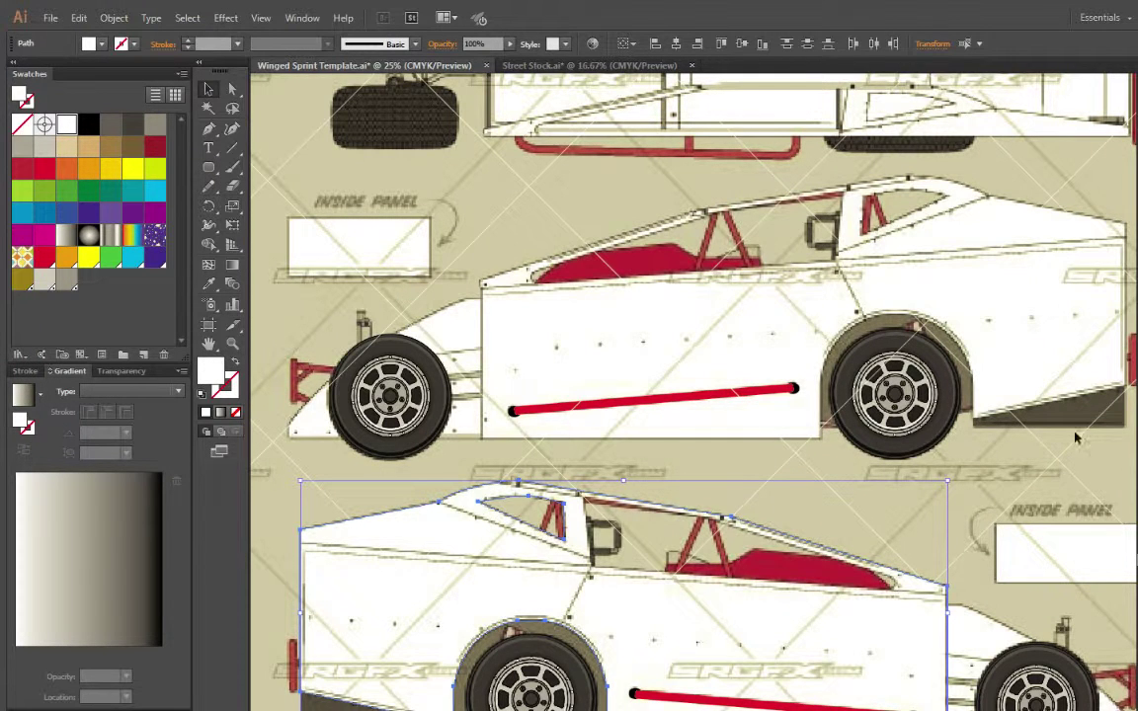
# Trace the lower car's cockpit window opening with the Pen tool as a closed white shape about 1576 by 472 px
pyautogui.click(992, 516)
pyautogui.click(232, 343)
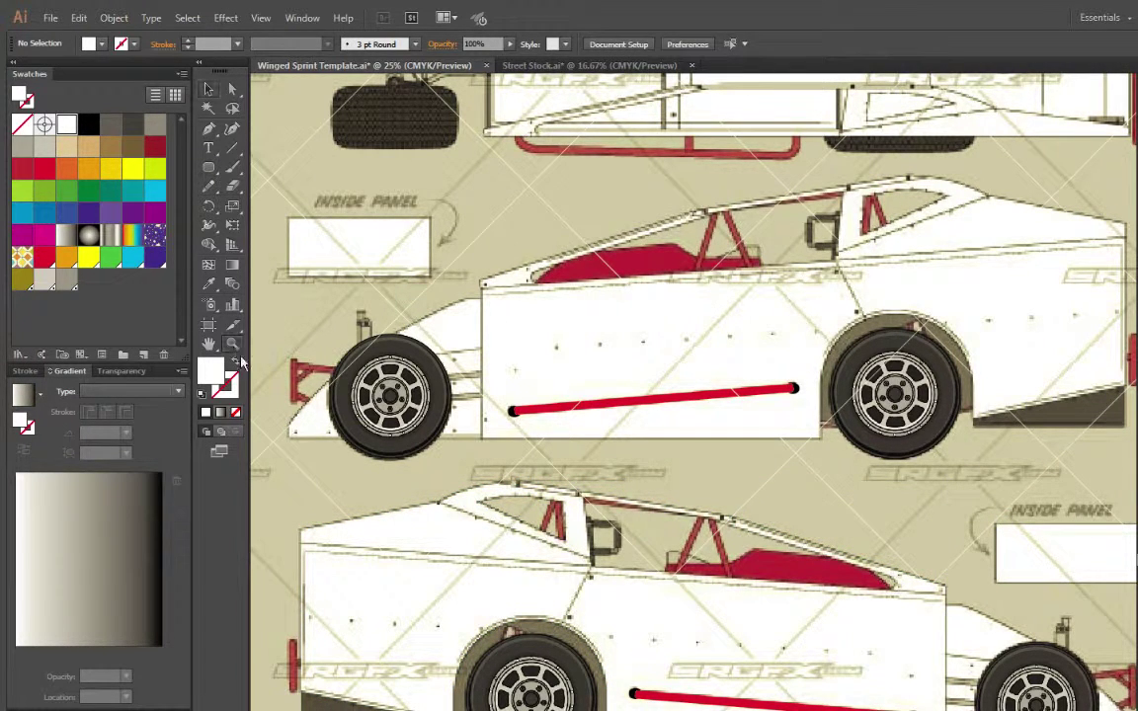
pyautogui.moveTo(510, 583); pyautogui.dragTo(968, 476)
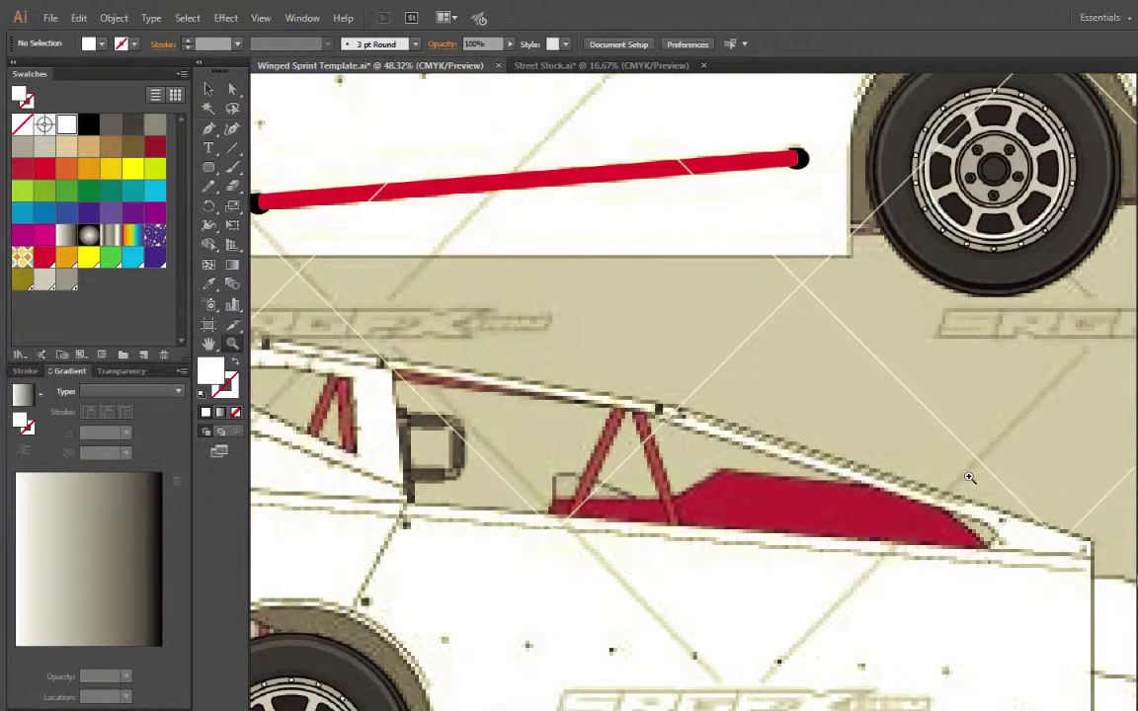
pyautogui.click(208, 131)
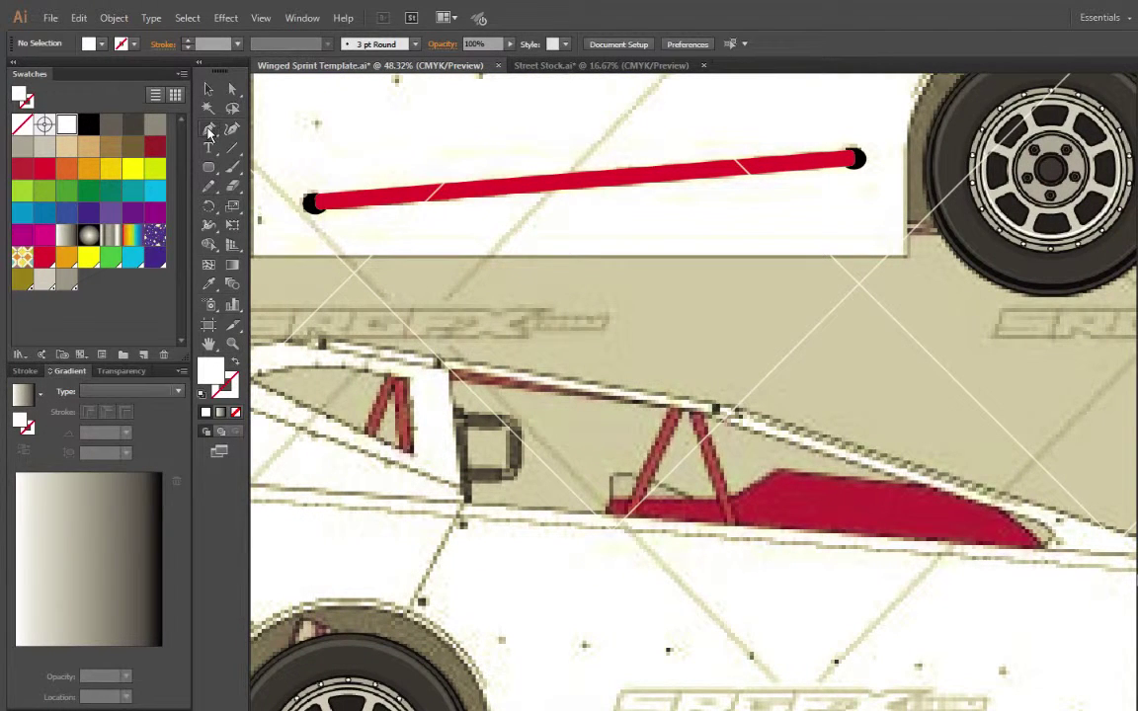
pyautogui.click(451, 373)
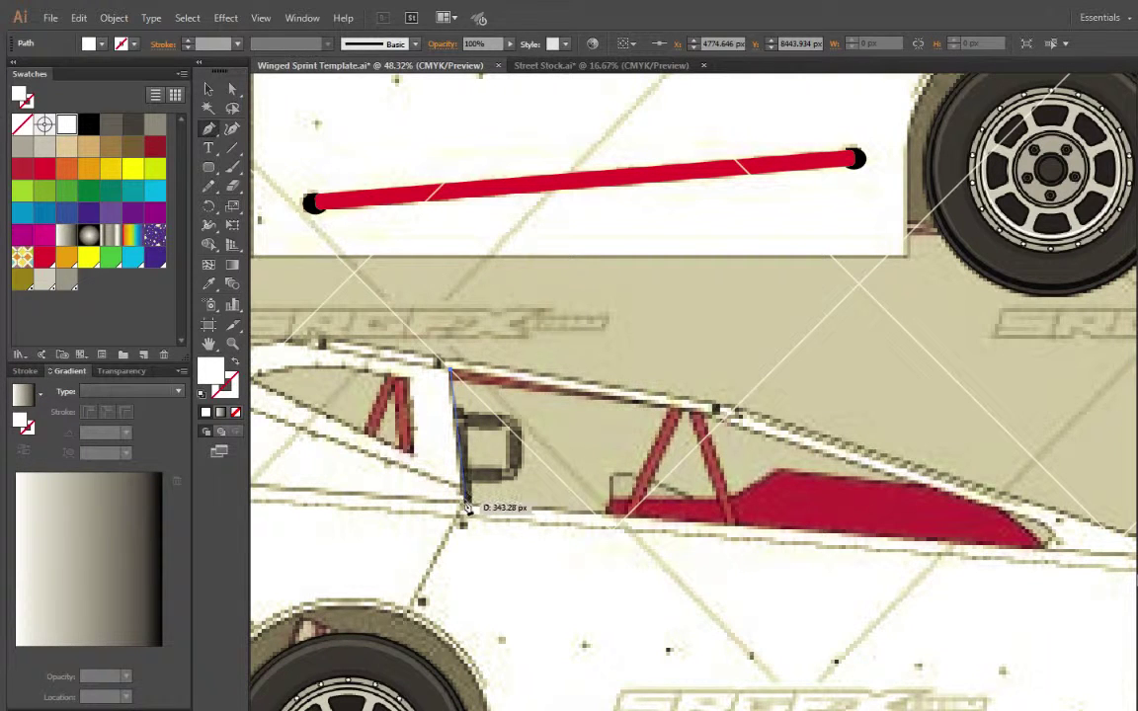
pyautogui.click(464, 501)
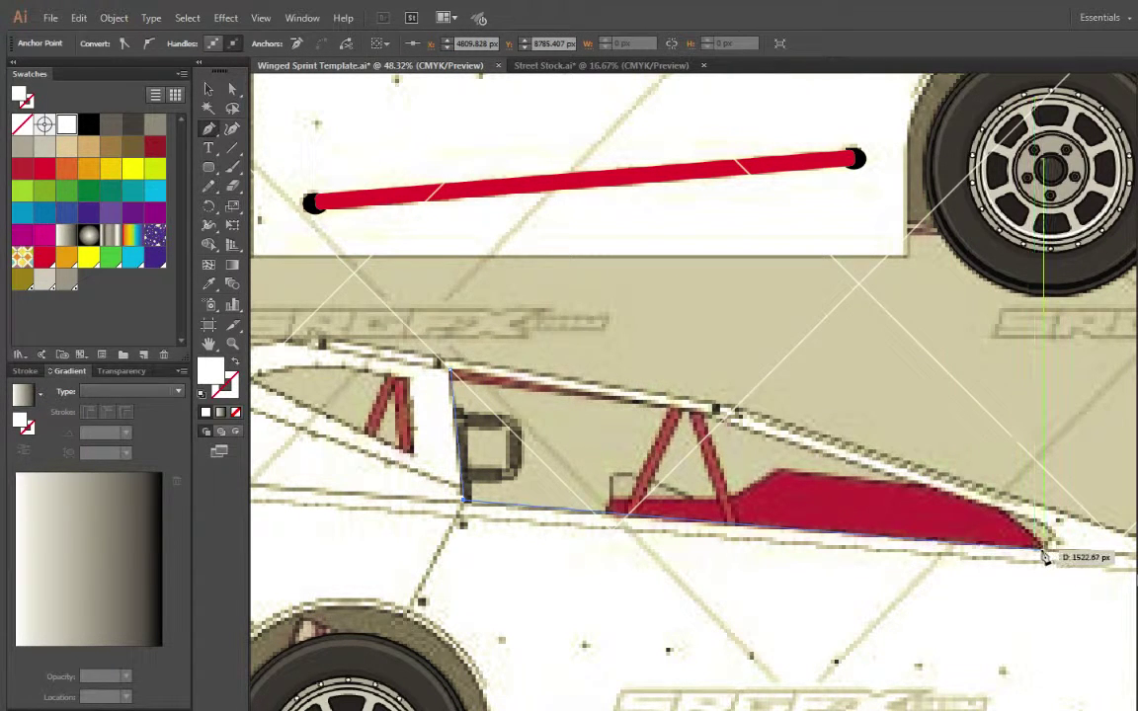
pyautogui.click(1039, 550)
pyautogui.moveTo(1016, 513); pyautogui.dragTo(955, 495)
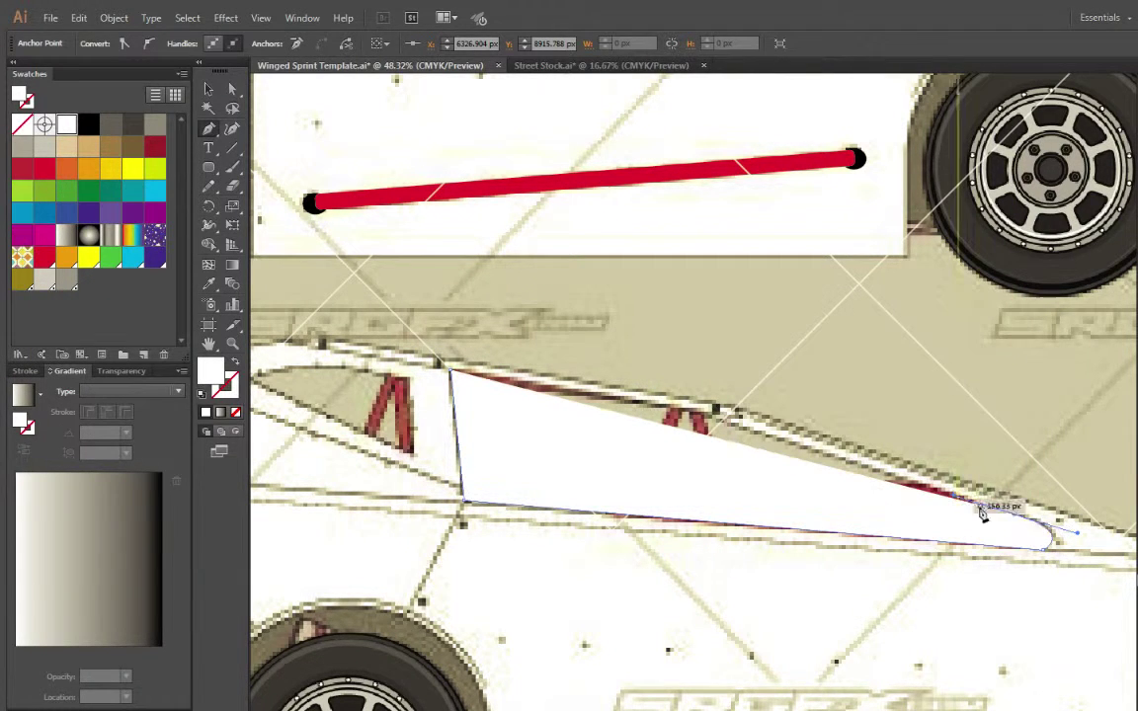
pyautogui.click(713, 415)
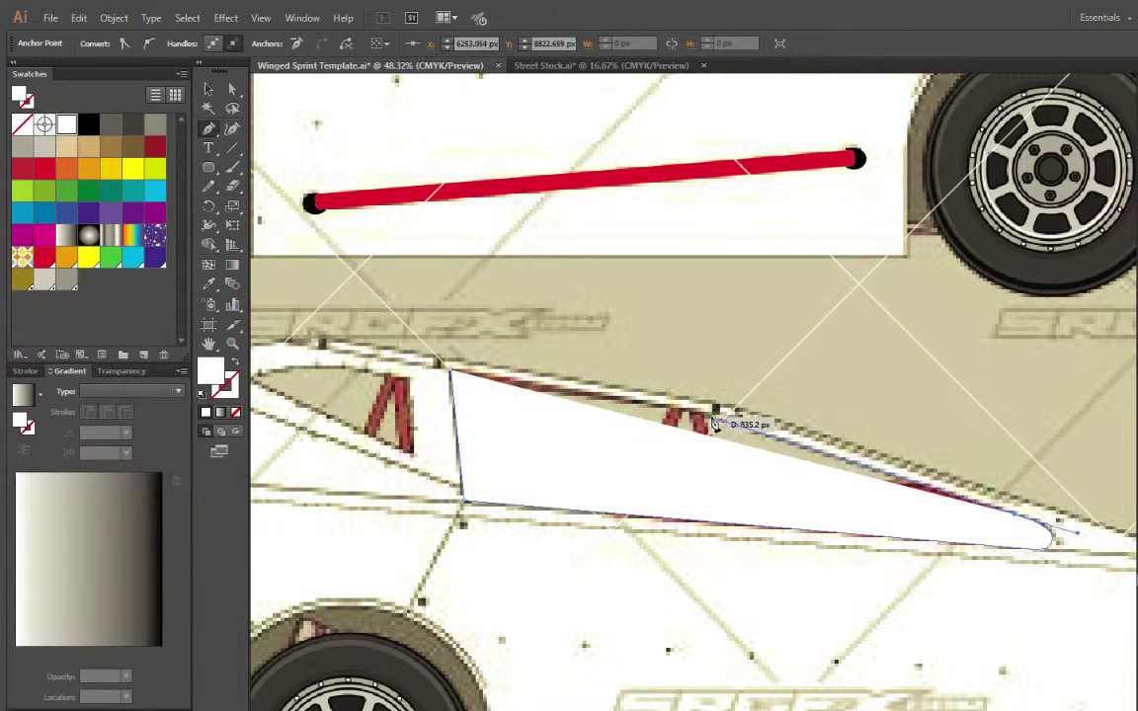
pyautogui.click(452, 374)
pyautogui.press('v')
pyautogui.click(796, 346)
# Try to make a clipping mask from the lower car's body and window paths, undo it and clear the selection
pyautogui.moveTo(866, 333); pyautogui.dragTo(278, 583)
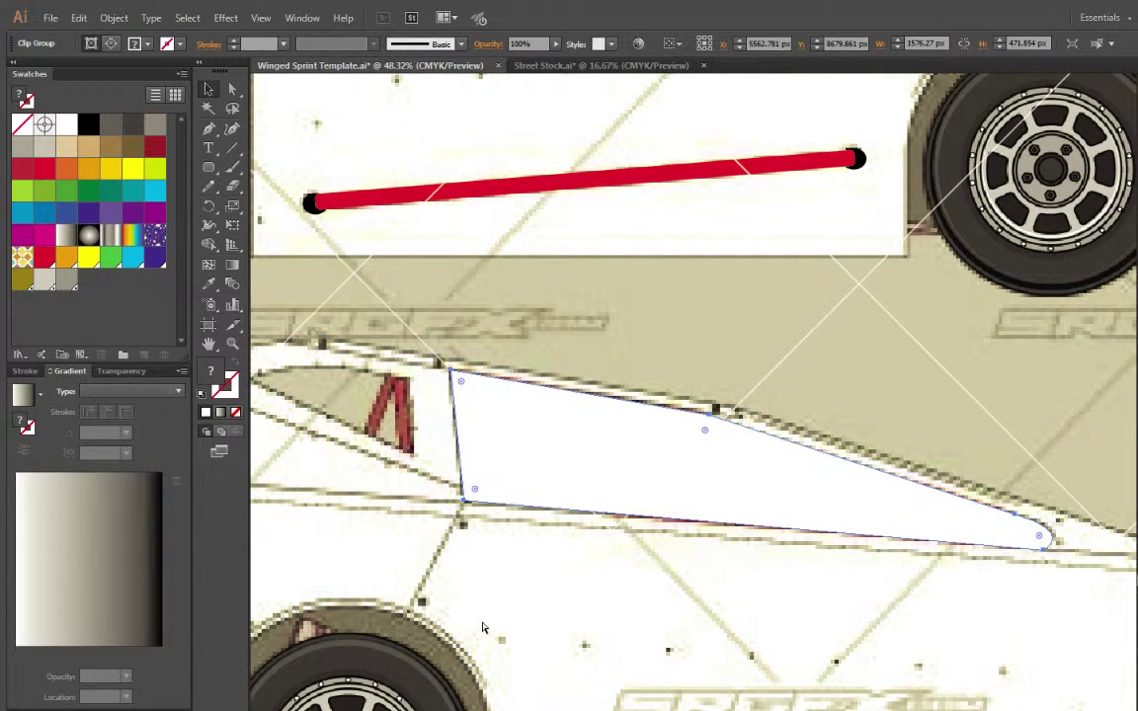
pyautogui.hotkey('ctrl', 'z')
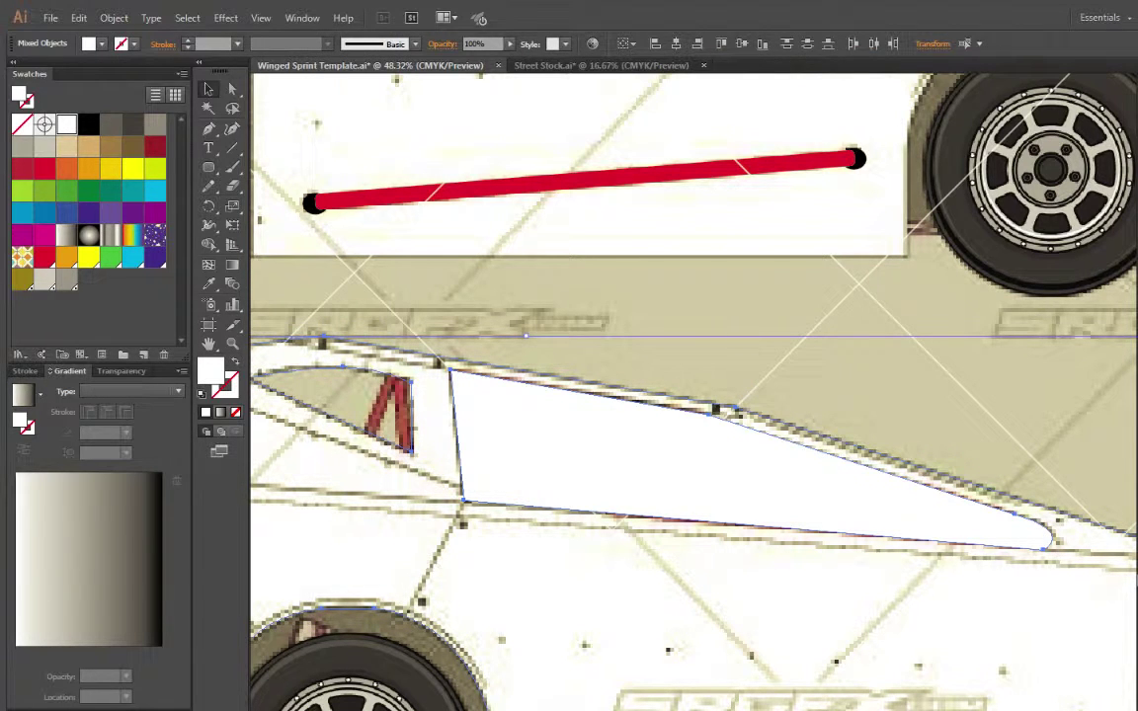
pyautogui.click(939, 429)
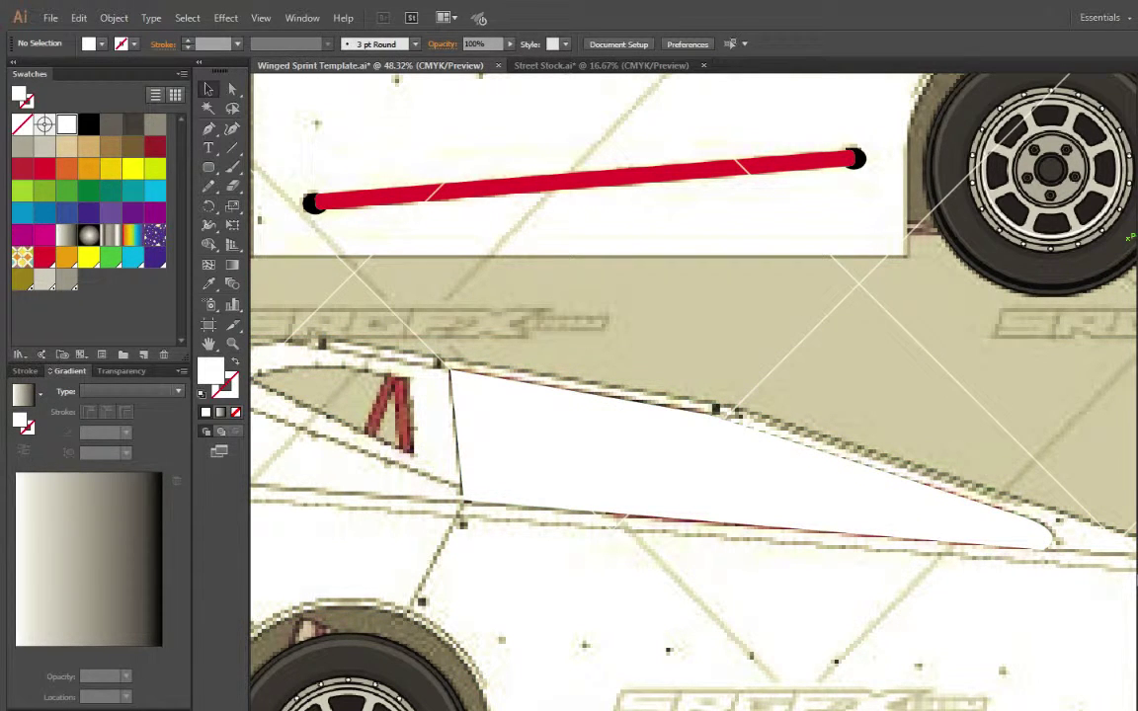
# Bring the lower car's white body path to the front and try combining it with both window paths as a compound path
pyautogui.click(579, 611)
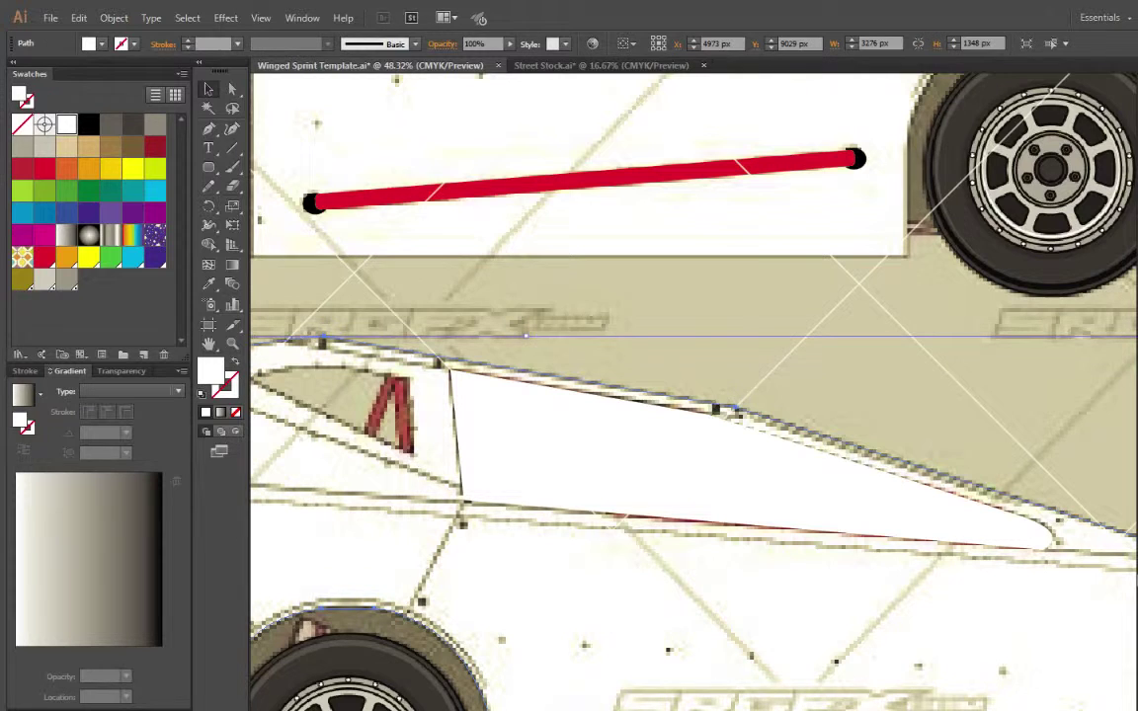
pyautogui.hotkey('ctrl', 'shift', ']')
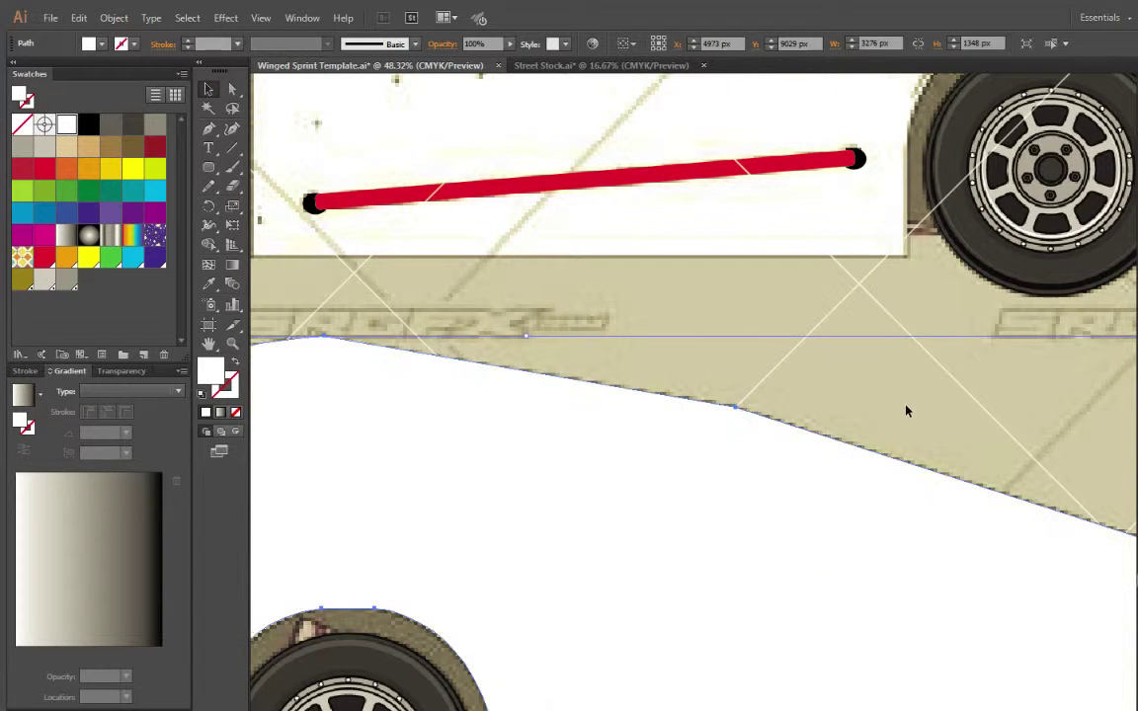
pyautogui.moveTo(881, 318); pyautogui.dragTo(302, 670)
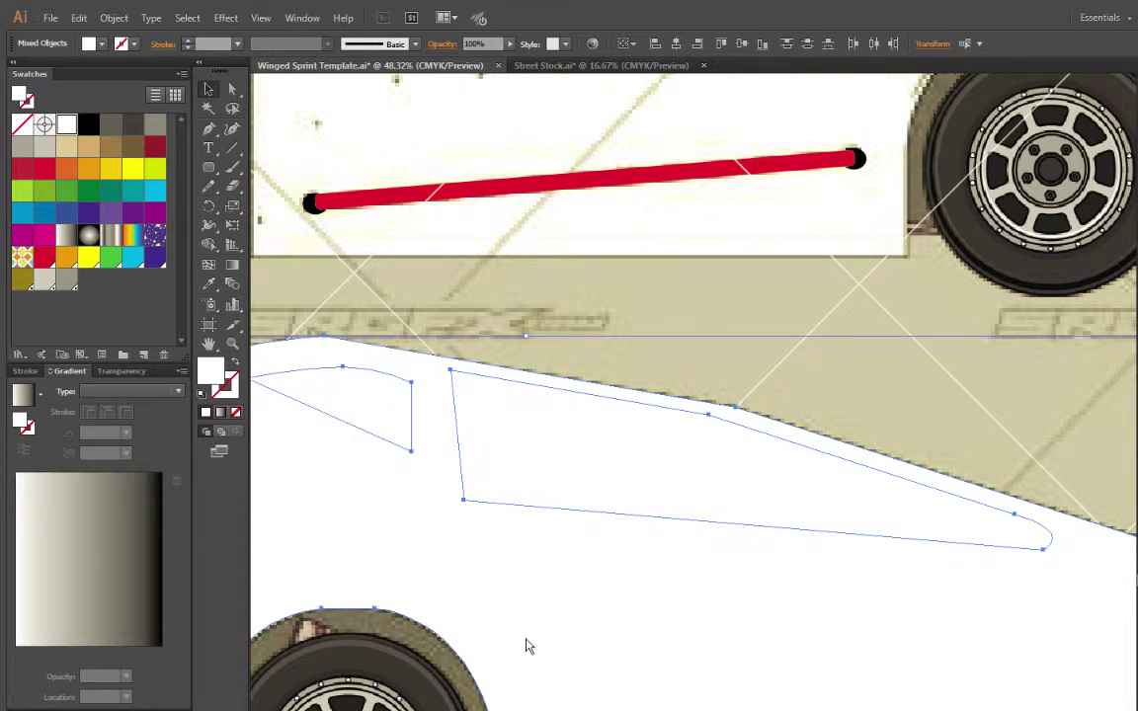
pyautogui.click(114, 18)
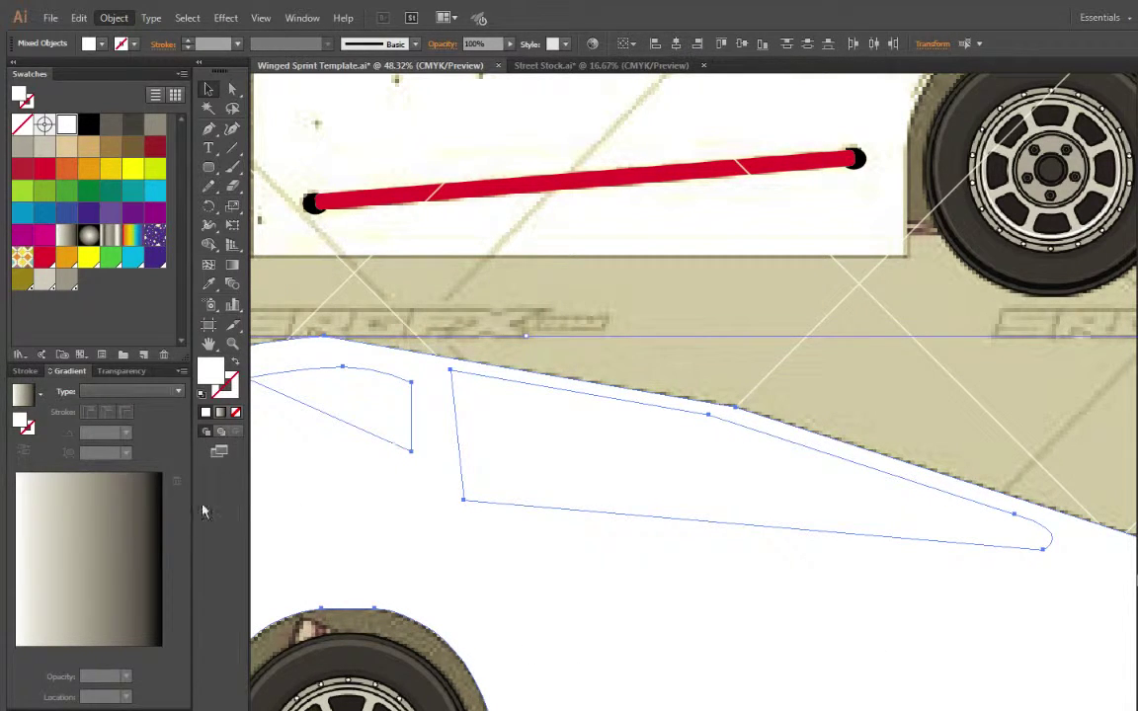
pyautogui.hotkey('ctrl', '8')
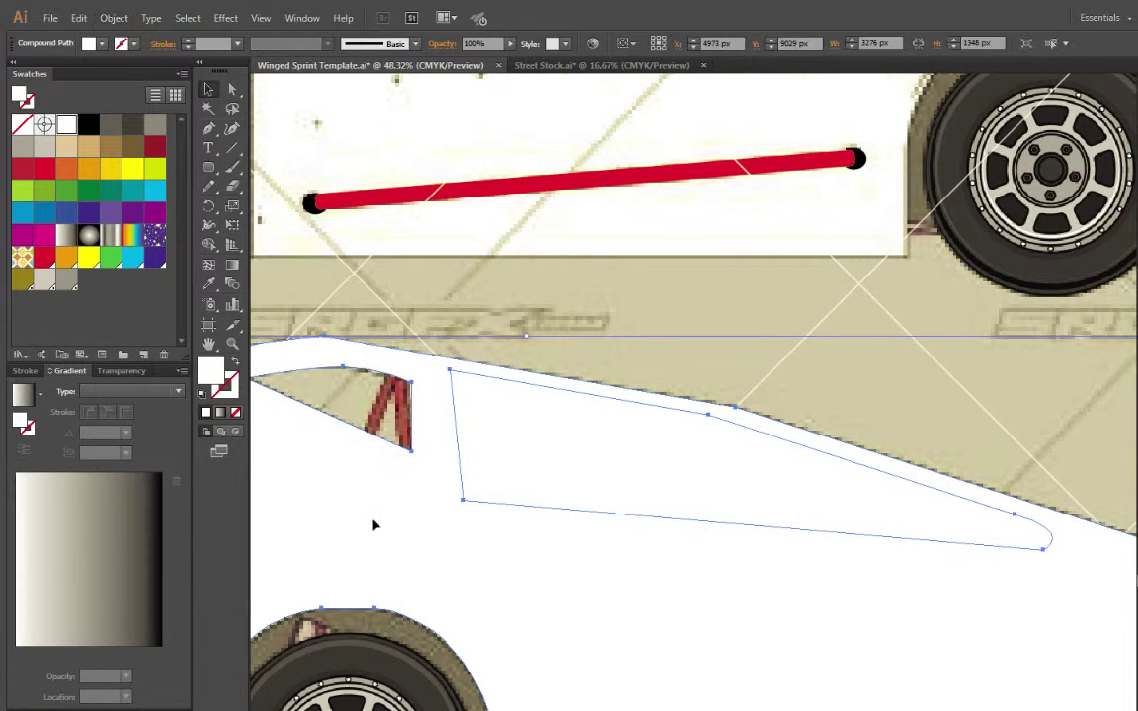
# Undo the compound path, try making it again from the body and window paths, and release it into separate paths
pyautogui.click(611, 319)
pyautogui.click(564, 455)
pyautogui.hotkey('ctrl', 'z')
pyautogui.click(726, 339)
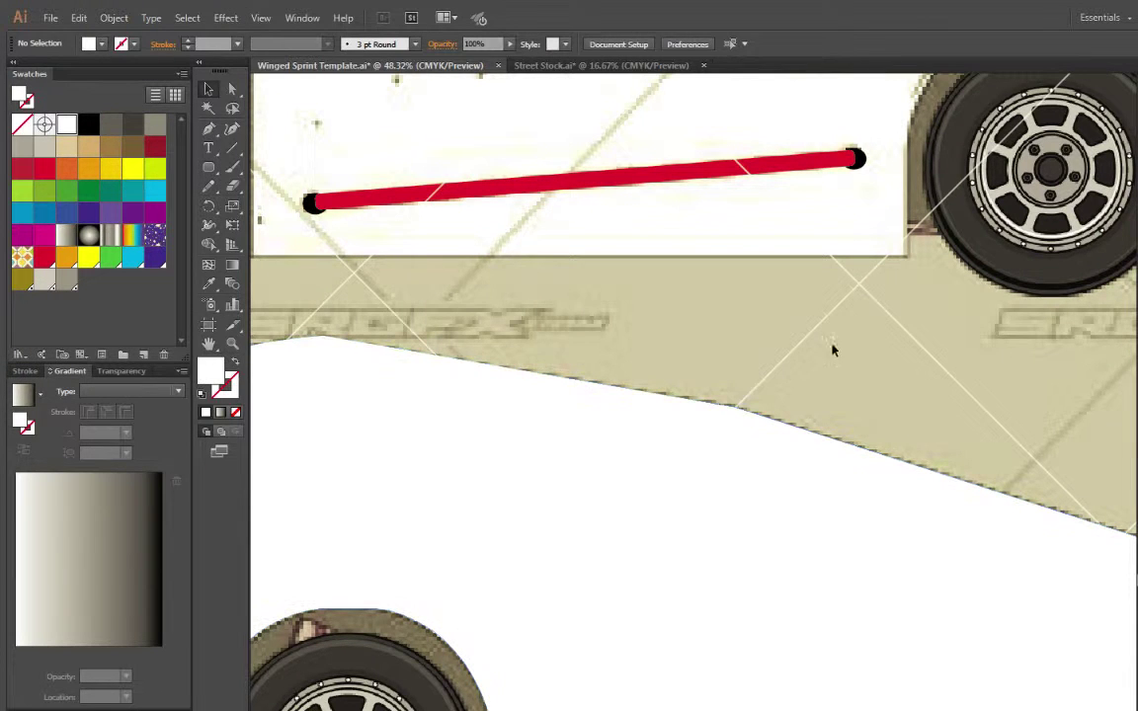
pyautogui.moveTo(920, 333); pyautogui.dragTo(303, 622)
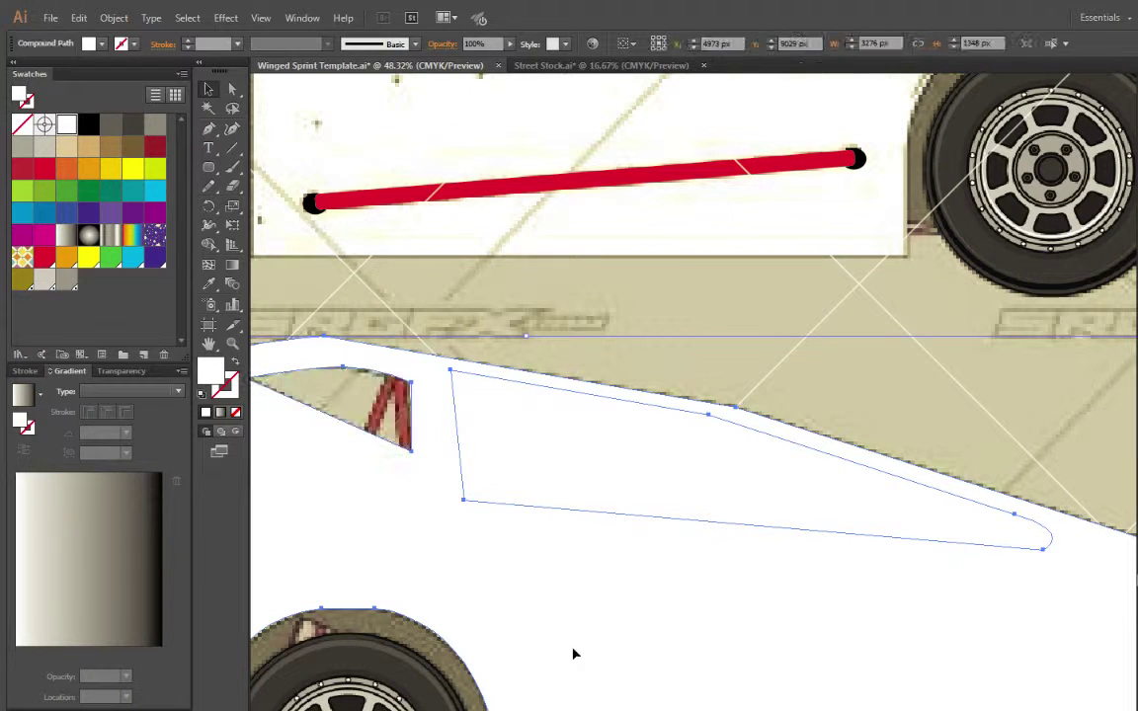
pyautogui.hotkey('ctrl', 'alt', 'shift', '8')
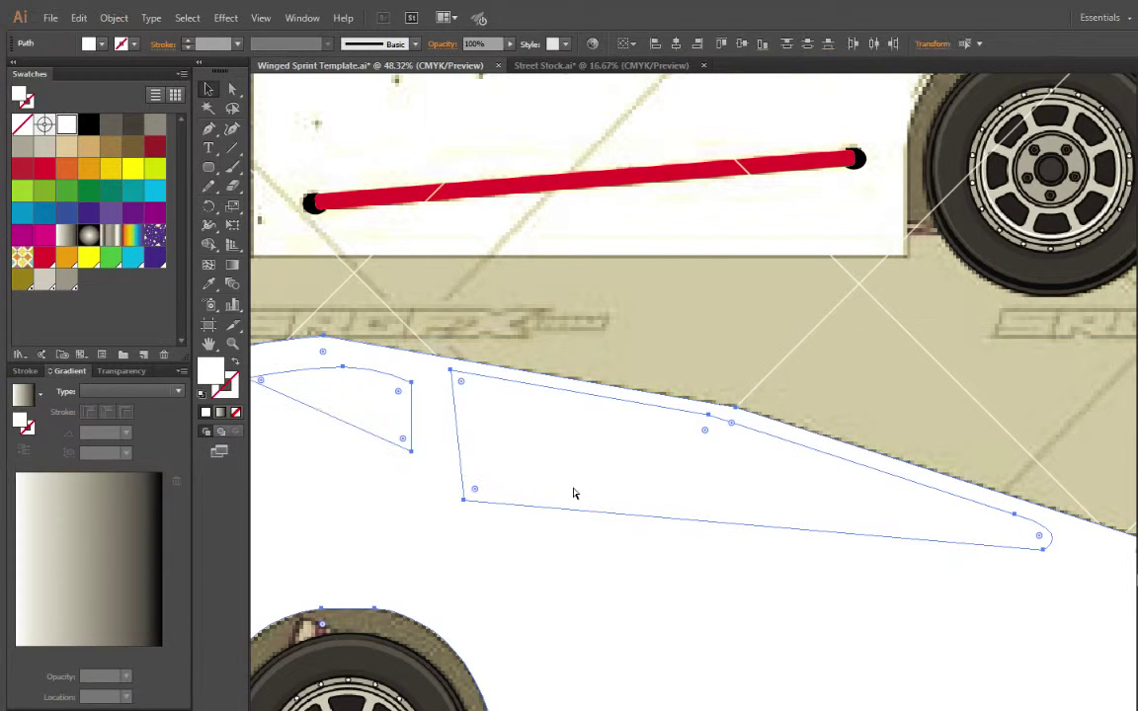
pyautogui.click(671, 334)
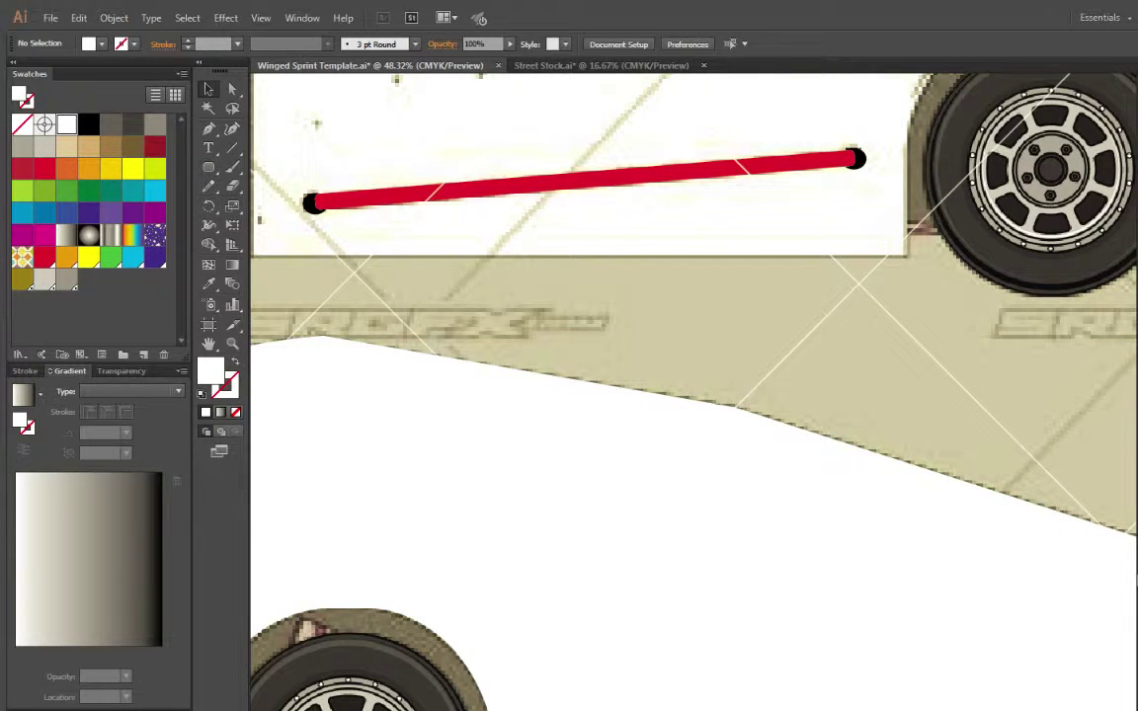
# Combine the lower car's body, rear window and cockpit window paths into one compound path with both windows cut out
pyautogui.click(346, 393)
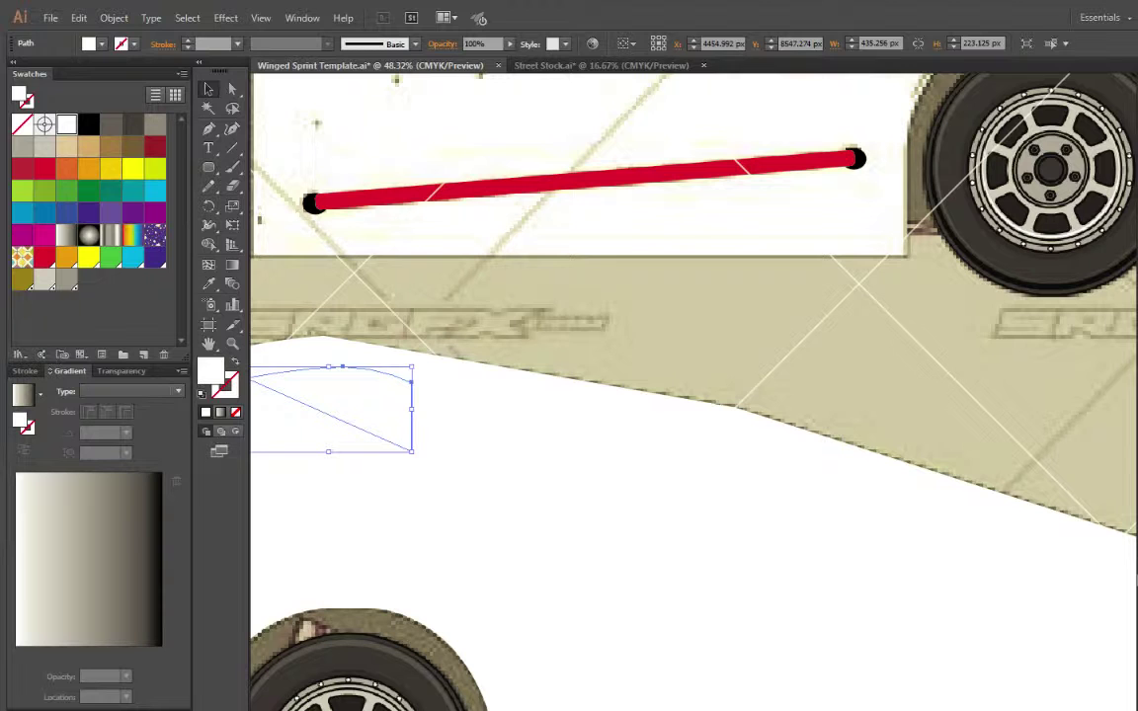
pyautogui.click(945, 341)
pyautogui.moveTo(904, 324); pyautogui.dragTo(761, 336)
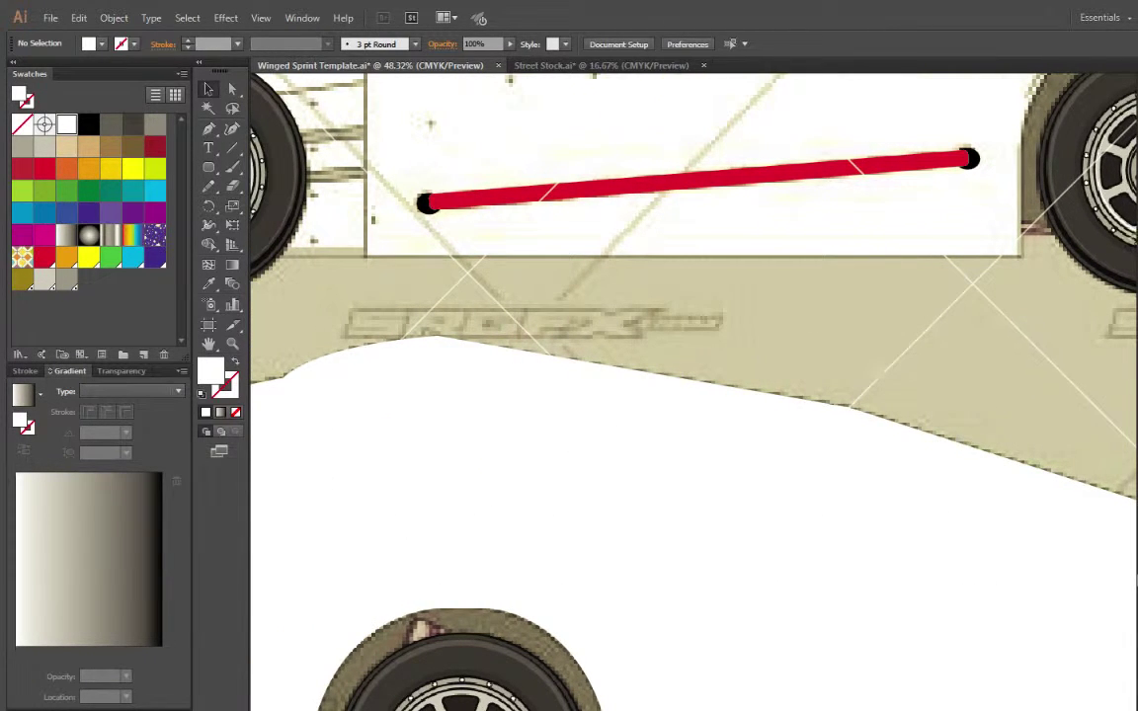
pyautogui.click(764, 414)
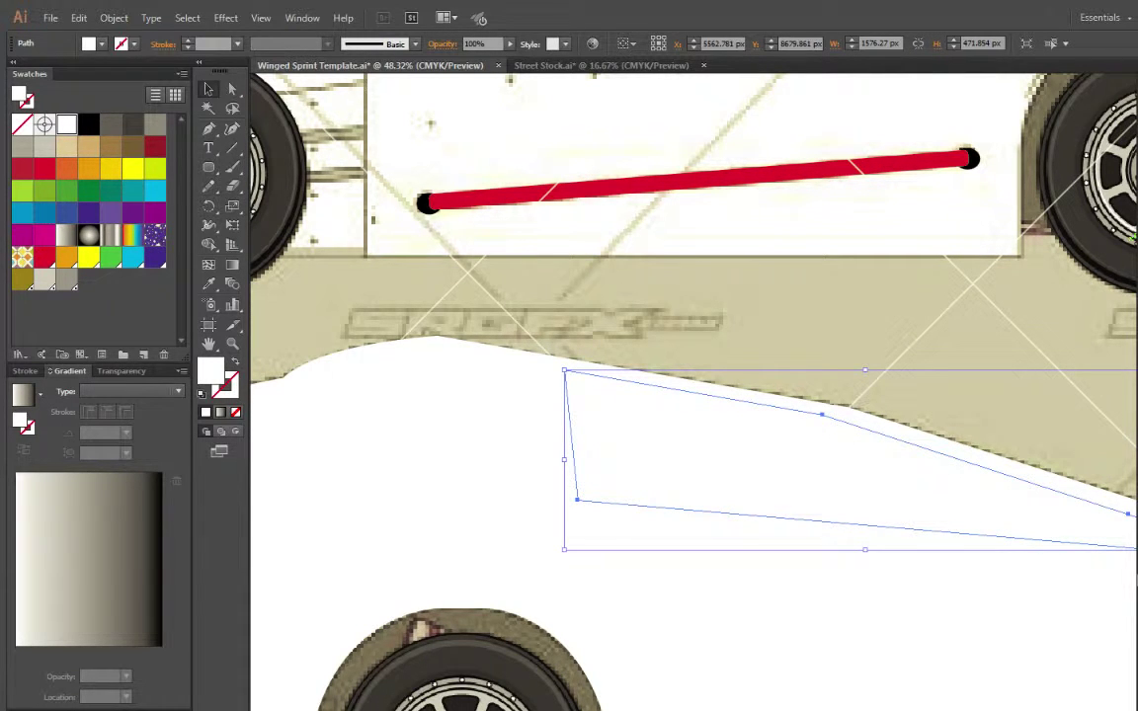
pyautogui.moveTo(922, 325); pyautogui.dragTo(317, 598)
pyautogui.hotkey('ctrl', '8')
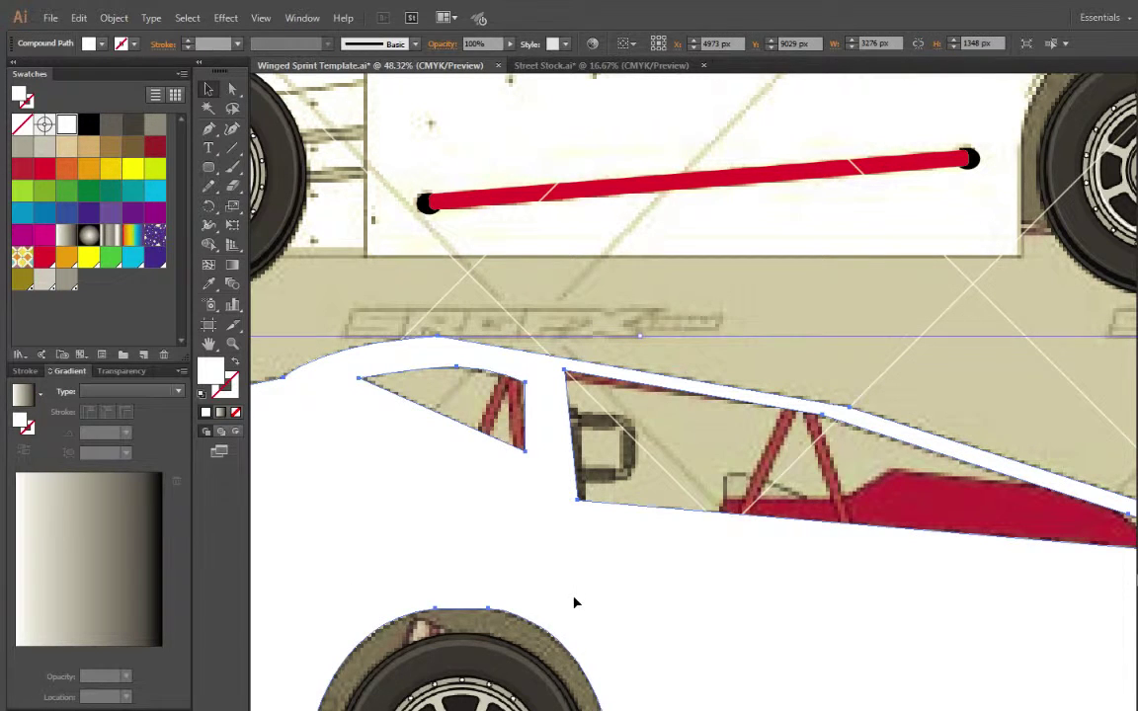
pyautogui.click(719, 330)
pyautogui.scroll(3, 719, 330)
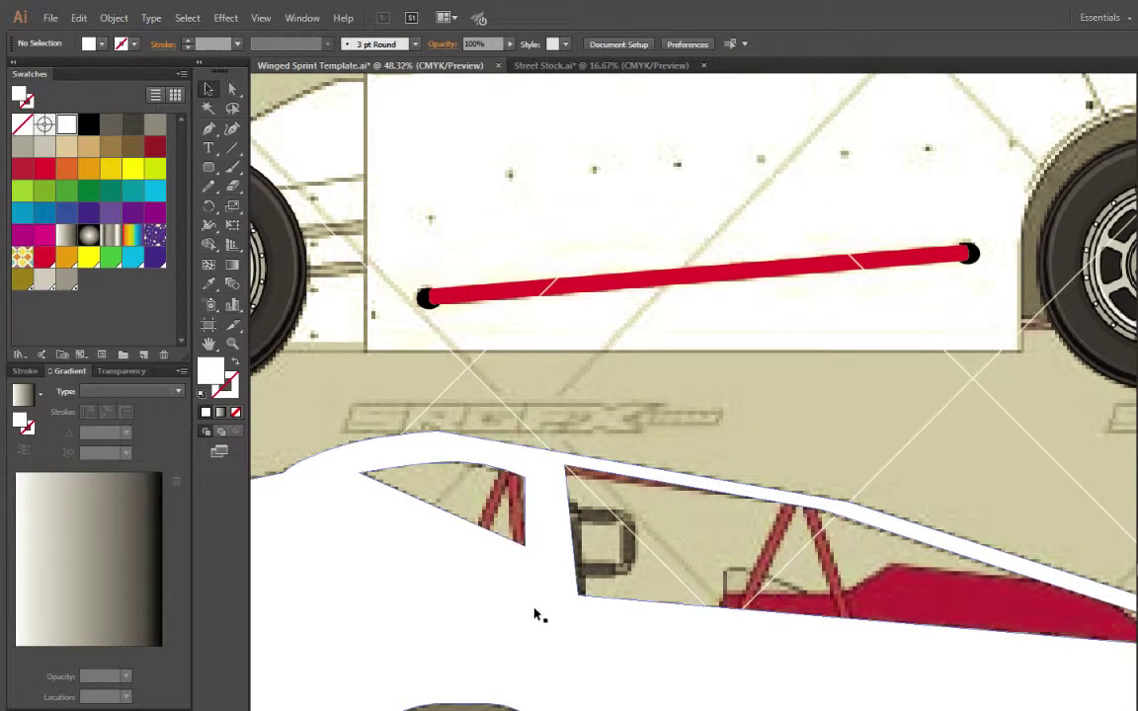
# Delete the old white body panel from the upper car
pyautogui.click(535, 614)
pyautogui.scroll(5, 724, 356)
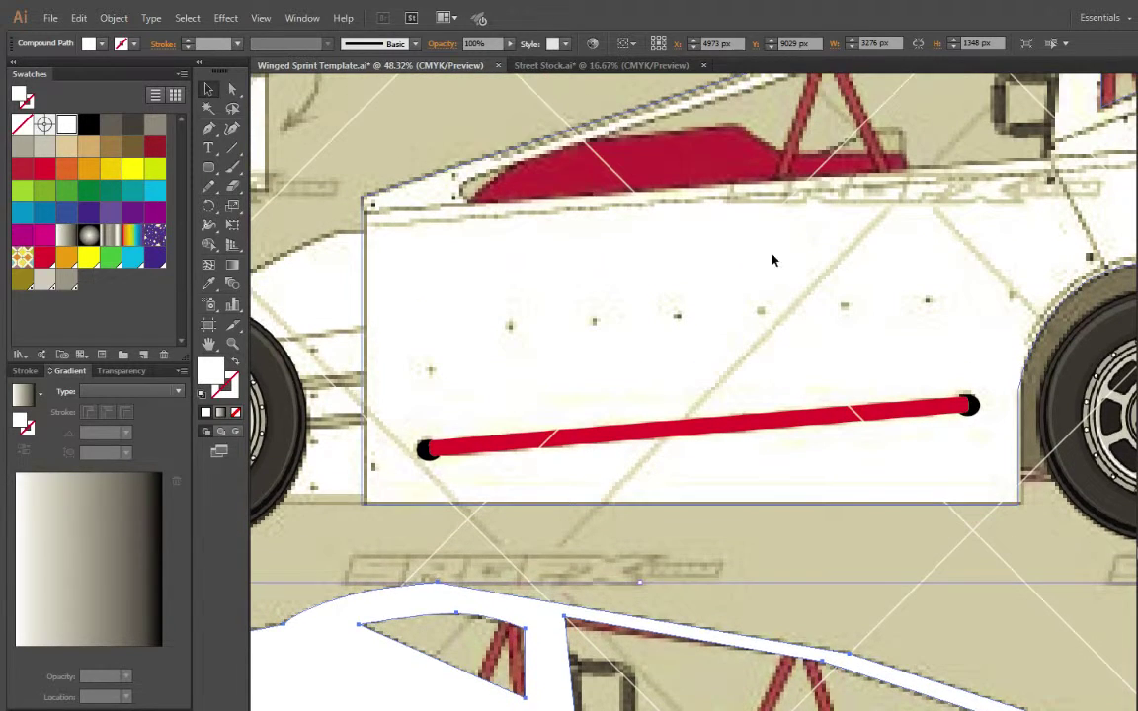
pyautogui.scroll(3, 774, 260)
pyautogui.click(769, 282)
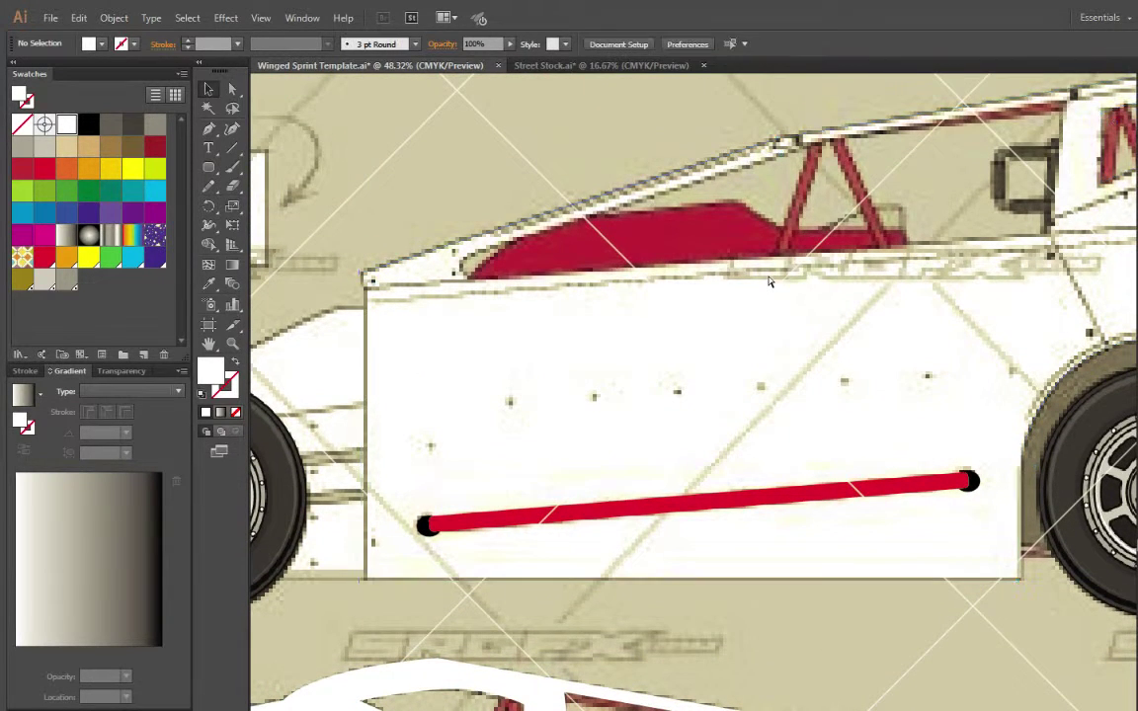
pyautogui.hscroll(5, 769, 281)
pyautogui.hscroll(1, 770, 281)
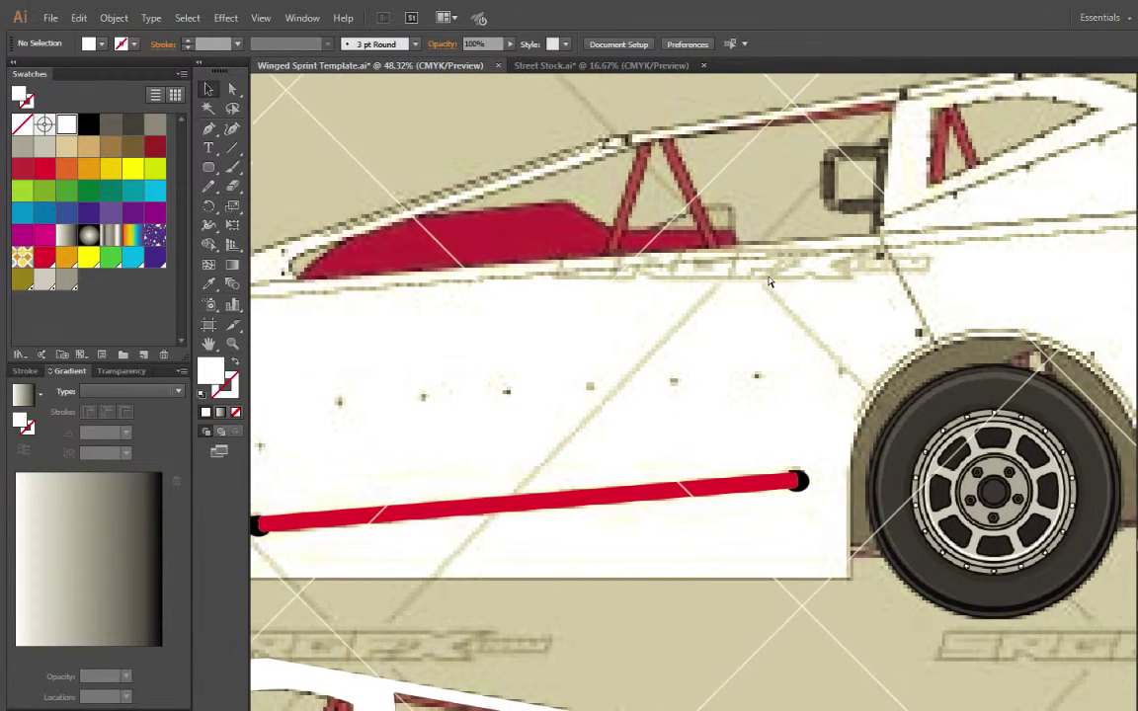
pyautogui.click(769, 282)
pyautogui.moveTo(704, 395); pyautogui.dragTo(734, 370)
pyautogui.press('Delete')
# Paste a horizontally mirrored copy of the lower car's compound body panel and align it over the upper car's body
pyautogui.scroll(-5, 610, 572)
pyautogui.click(373, 698)
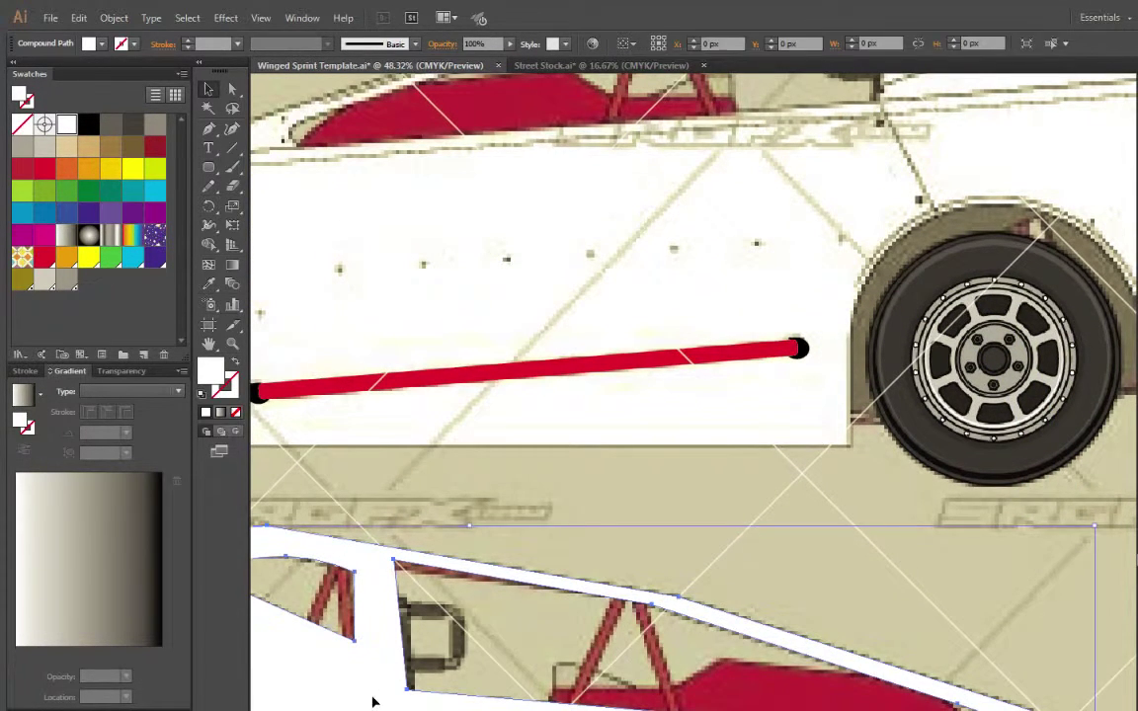
pyautogui.hotkey('ctrl', 'v')
pyautogui.scroll(6, 598, 581)
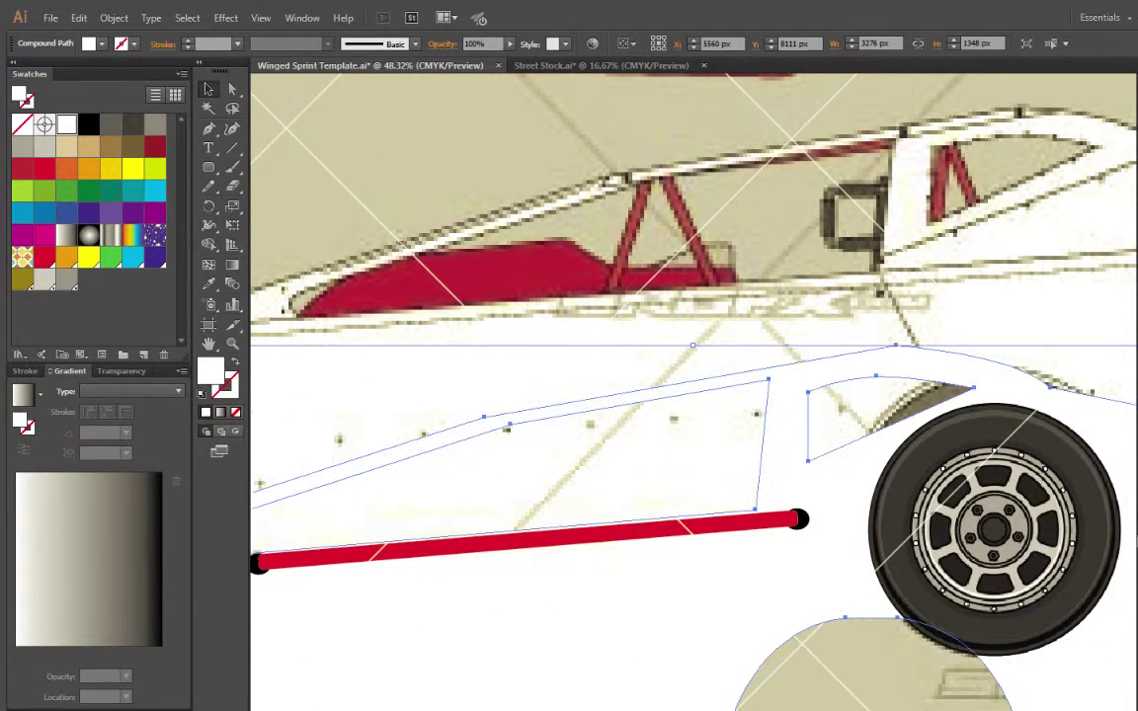
pyautogui.moveTo(686, 705); pyautogui.dragTo(845, 407)
pyautogui.click(837, 690)
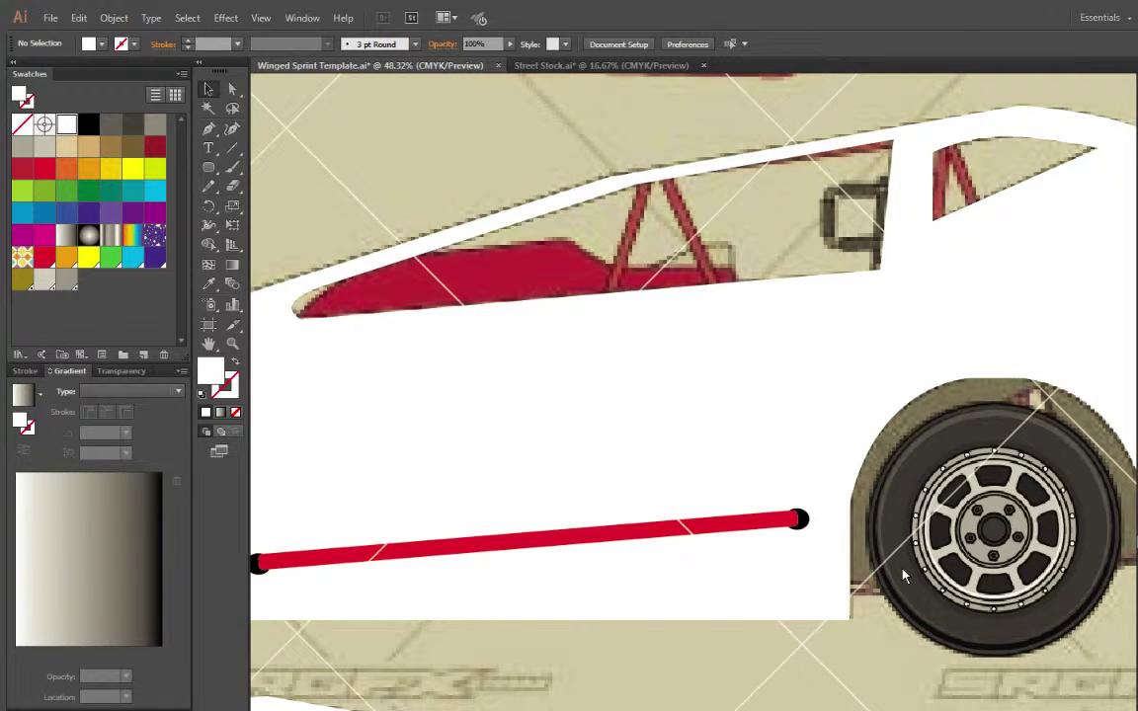
pyautogui.hotkey('ctrl', '-')
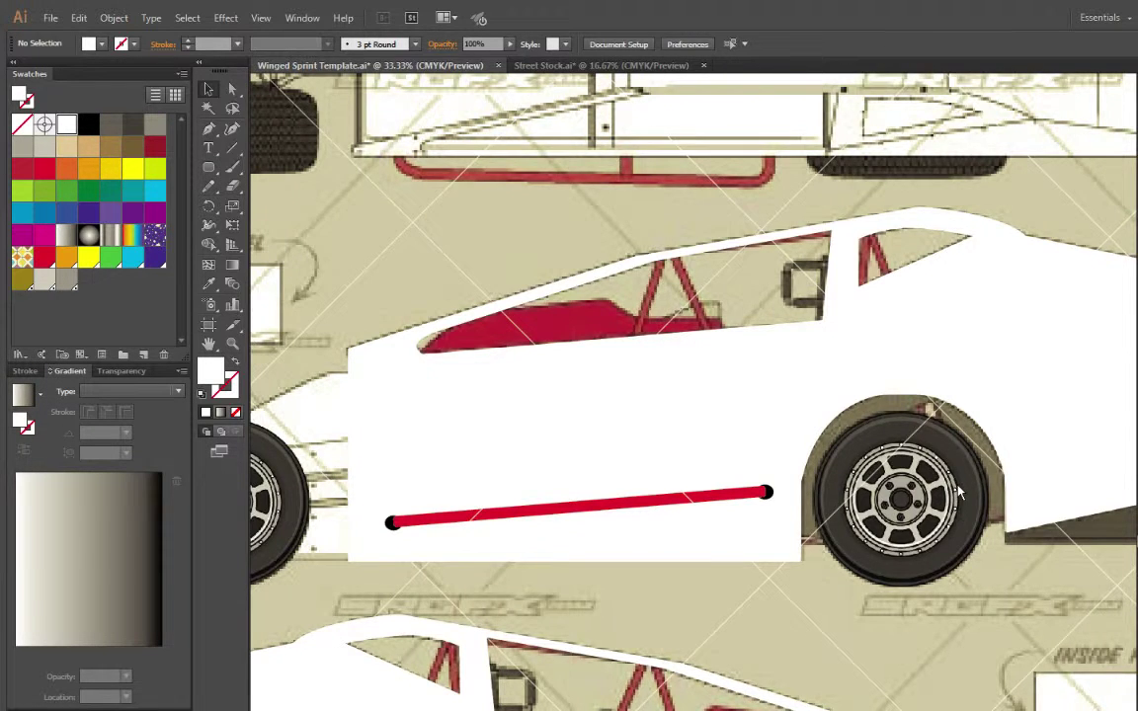
pyautogui.hotkey('ctrl', '-')
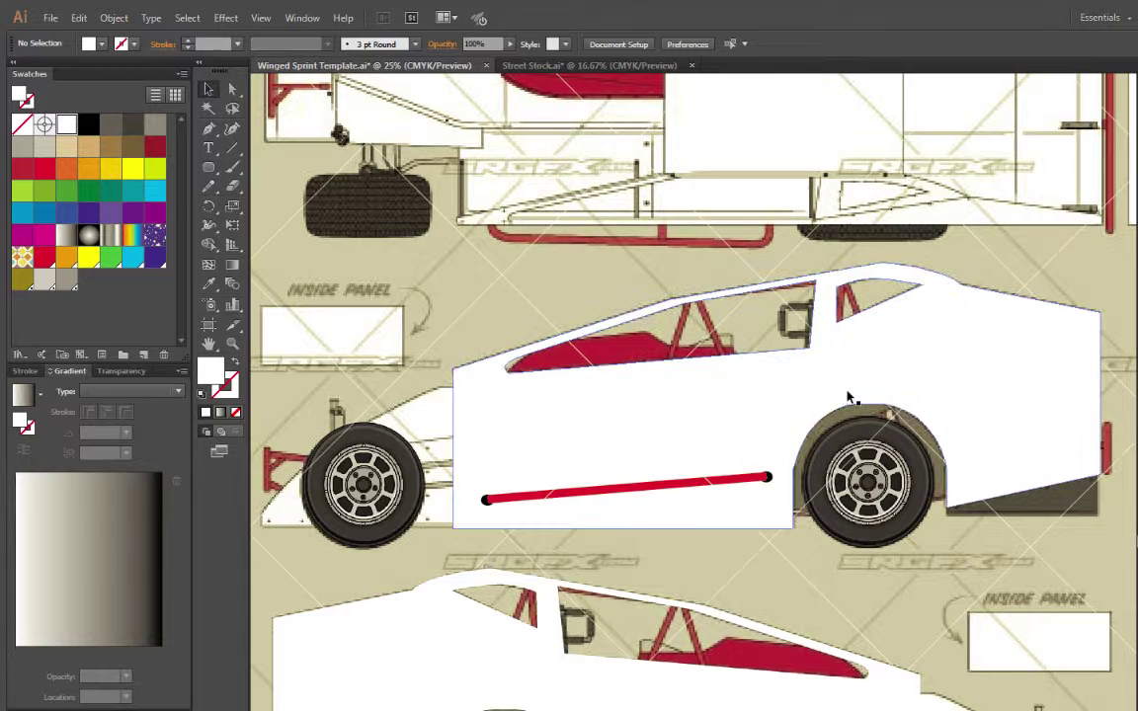
pyautogui.scroll(1, 848, 397)
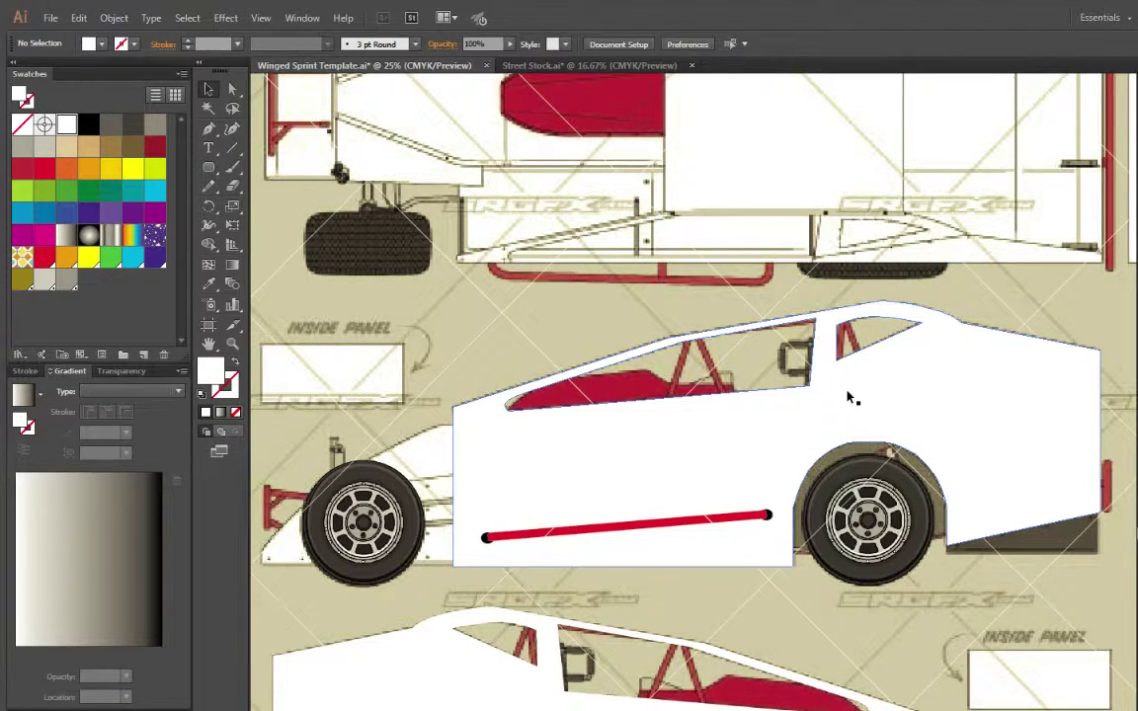
pyautogui.scroll(5, 1018, 472)
pyautogui.scroll(-5, 1021, 476)
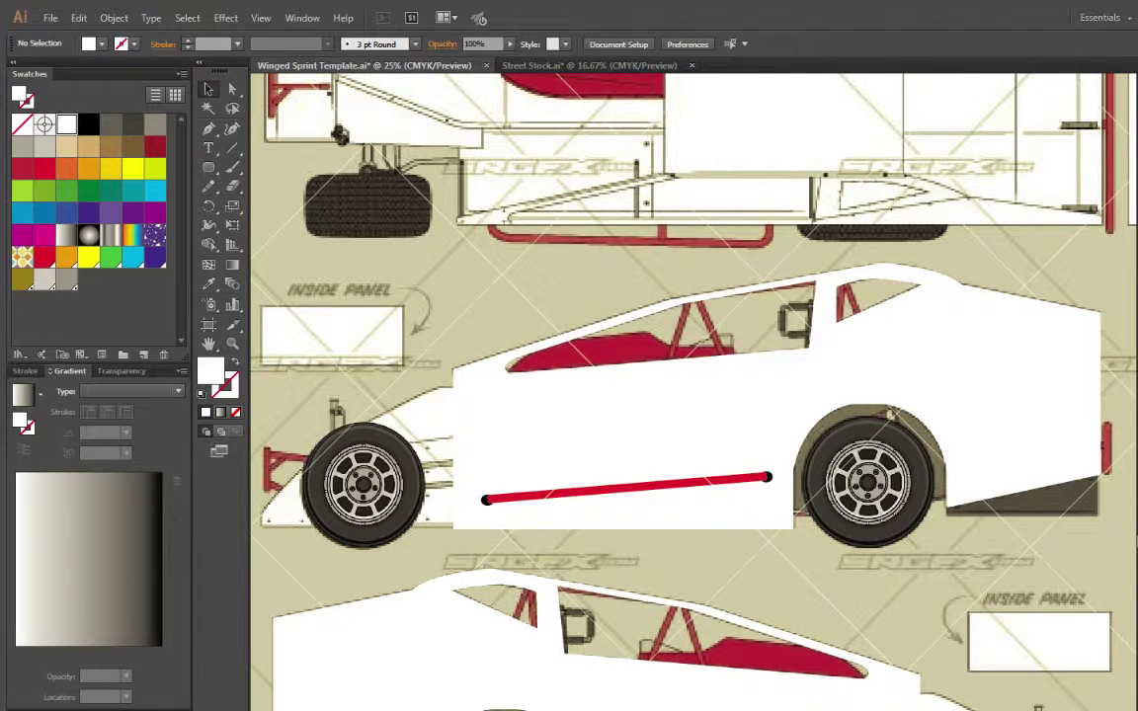
pyautogui.hotkey('ctrl', '-')
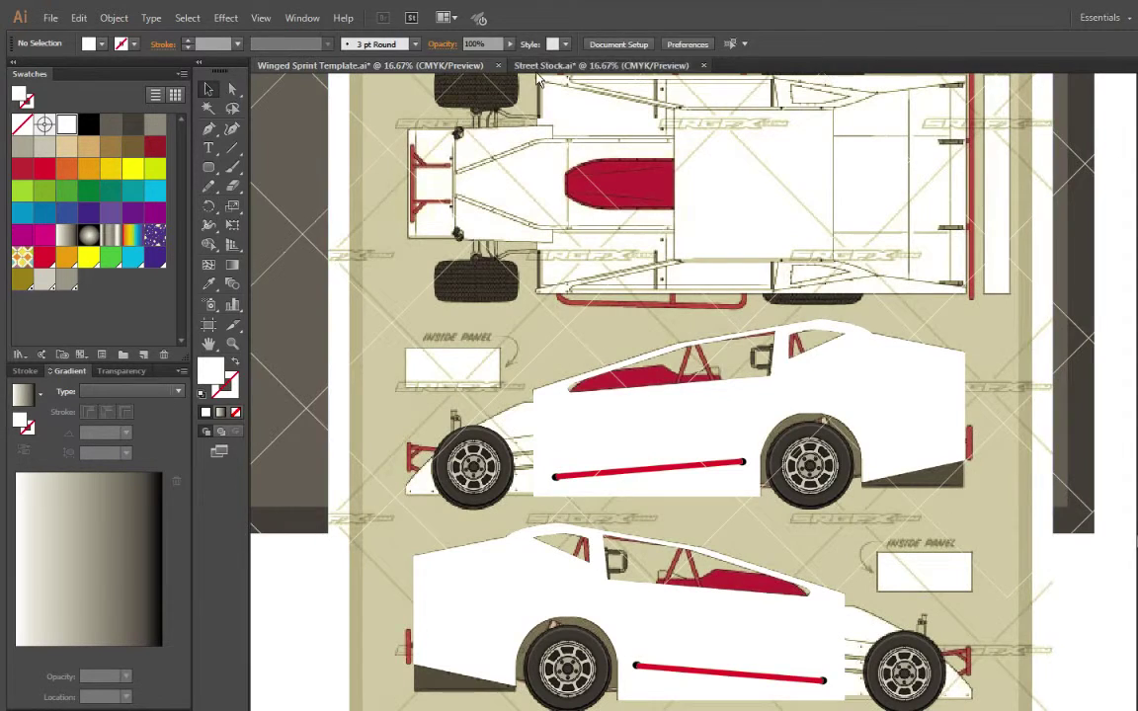
# Copy the seat from the Street Stock document into the Winged Sprint template and arrange it behind the upper car's white body panel
pyautogui.click(538, 66)
pyautogui.click(642, 344)
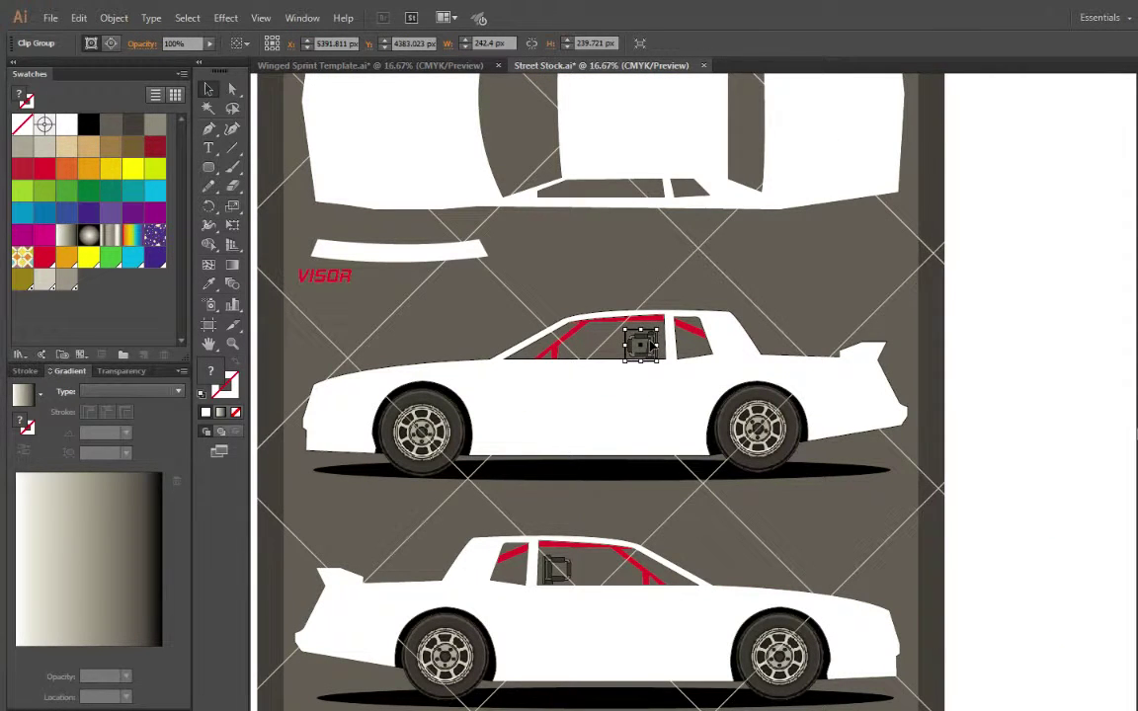
pyautogui.click(457, 65)
pyautogui.hotkey('ctrl', 'v')
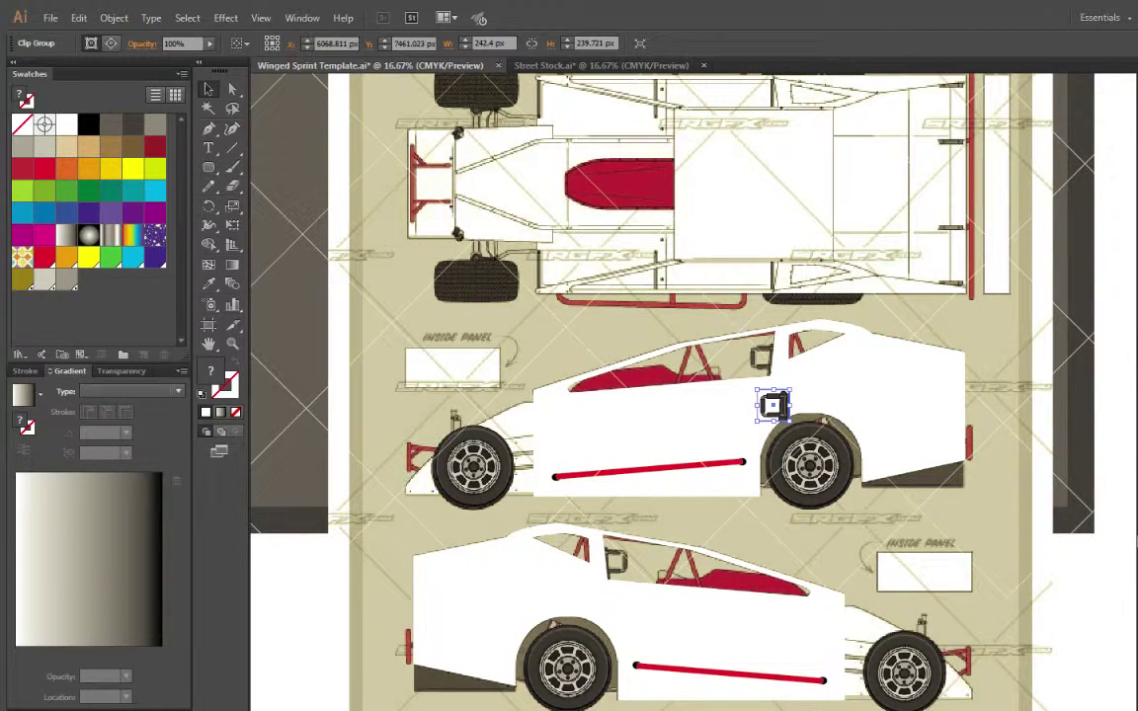
pyautogui.moveTo(780, 403)
pyautogui.mouseDown()
pyautogui.moveTo(773, 373)
pyautogui.moveTo(780, 383)
pyautogui.mouseUp()
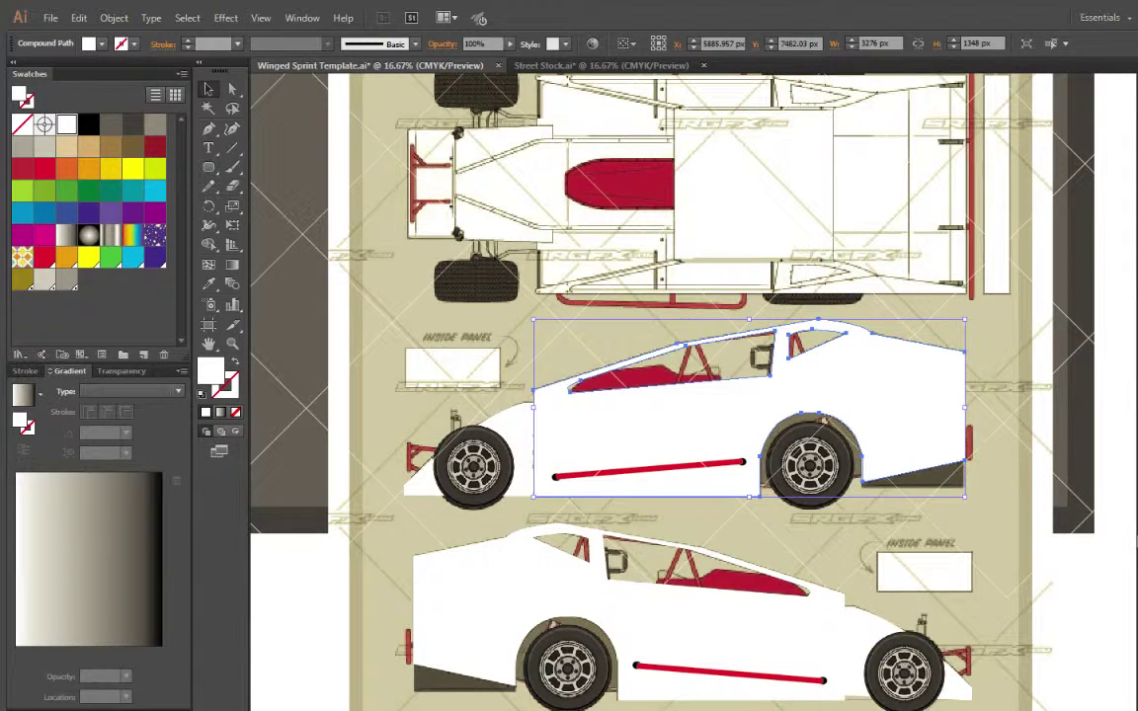
pyautogui.hotkey('ctrl', 'shift', 'a')
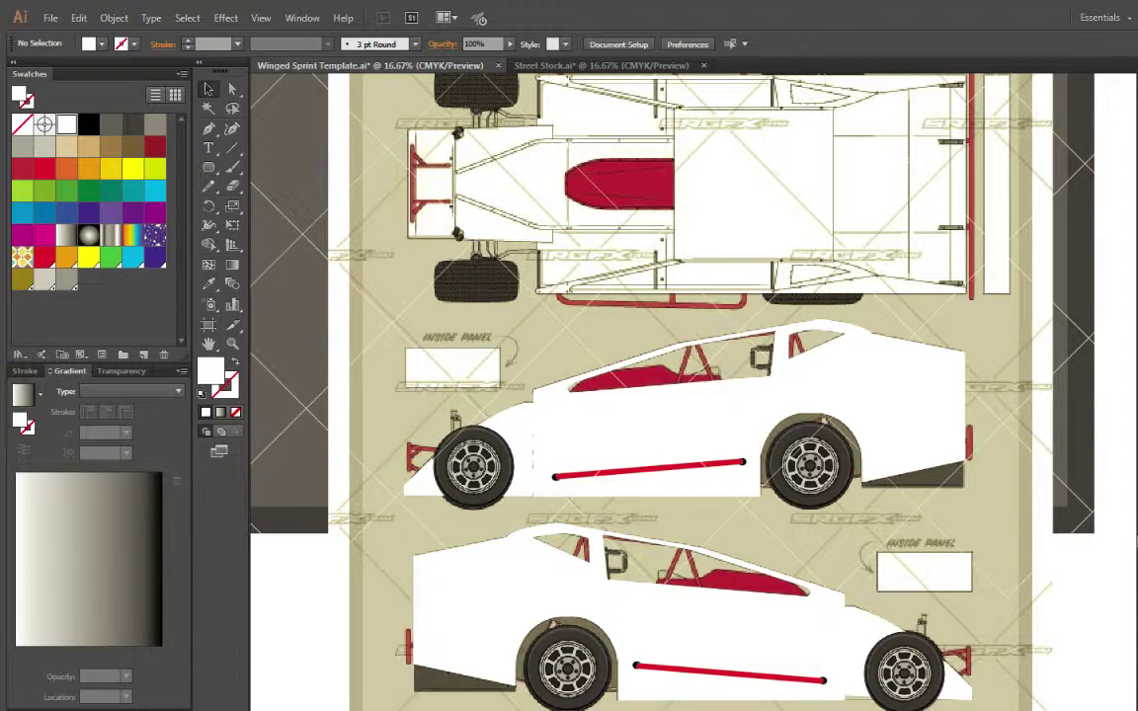
# Undo the accidental shift of the template image and lock the image in place
pyautogui.click(775, 401)
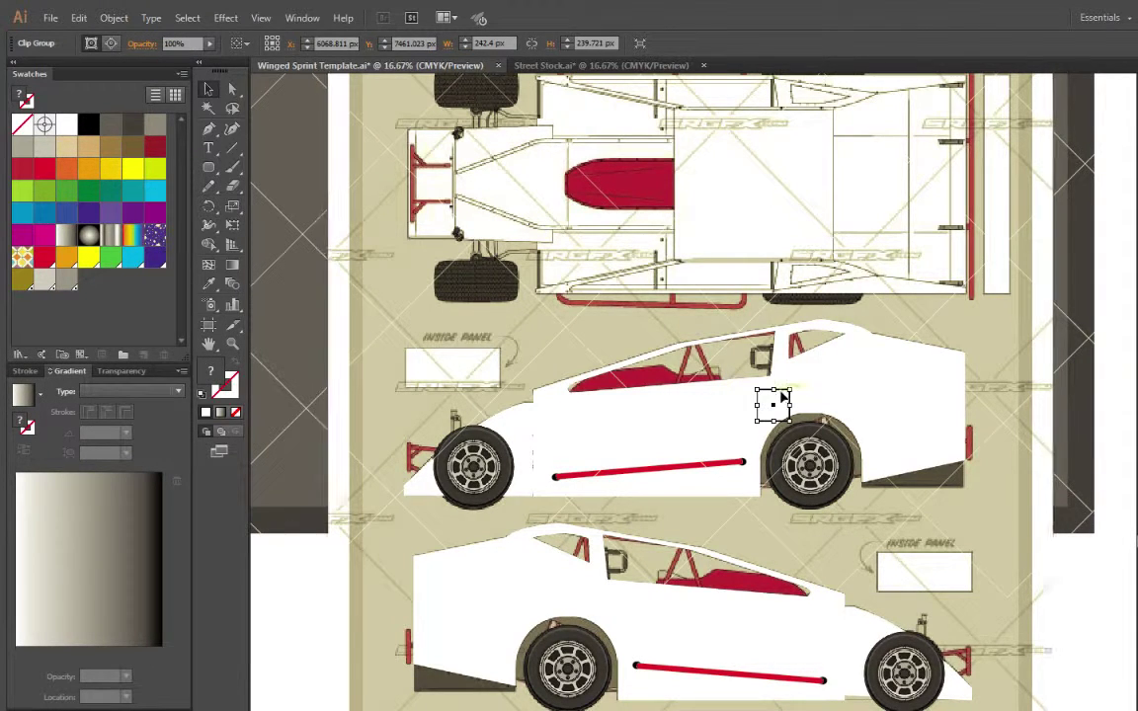
pyautogui.moveTo(780, 398); pyautogui.dragTo(774, 358)
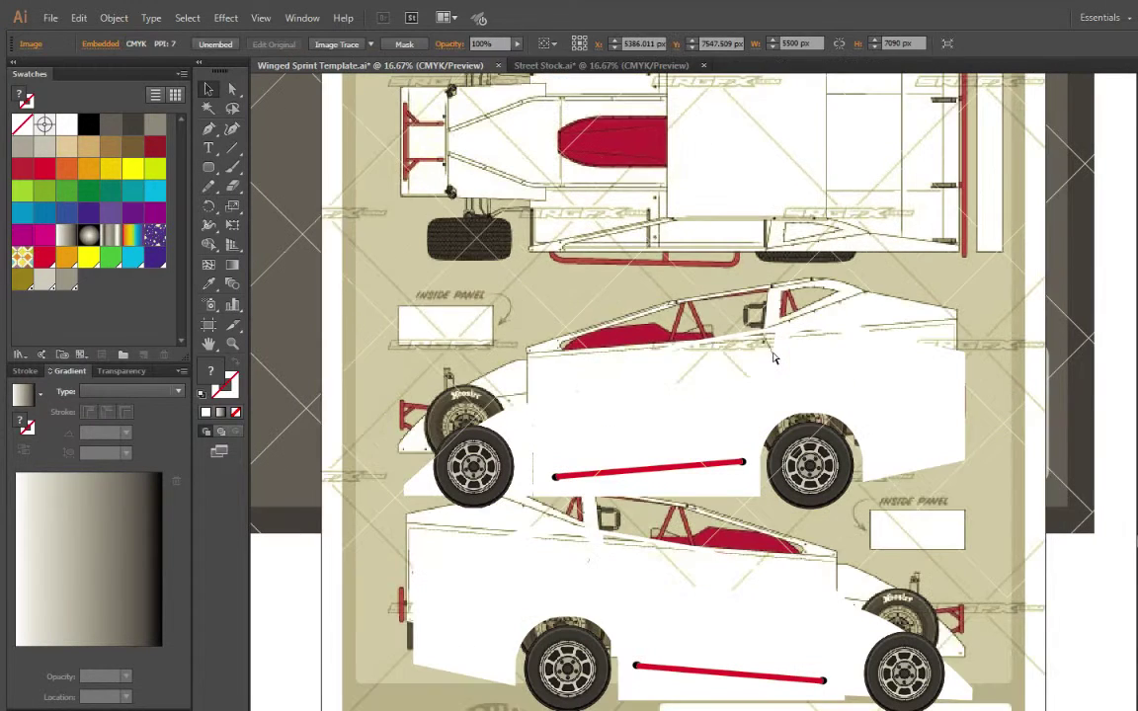
pyautogui.hotkey('ctrl', 'z')
pyautogui.hotkey('ctrl', '2')
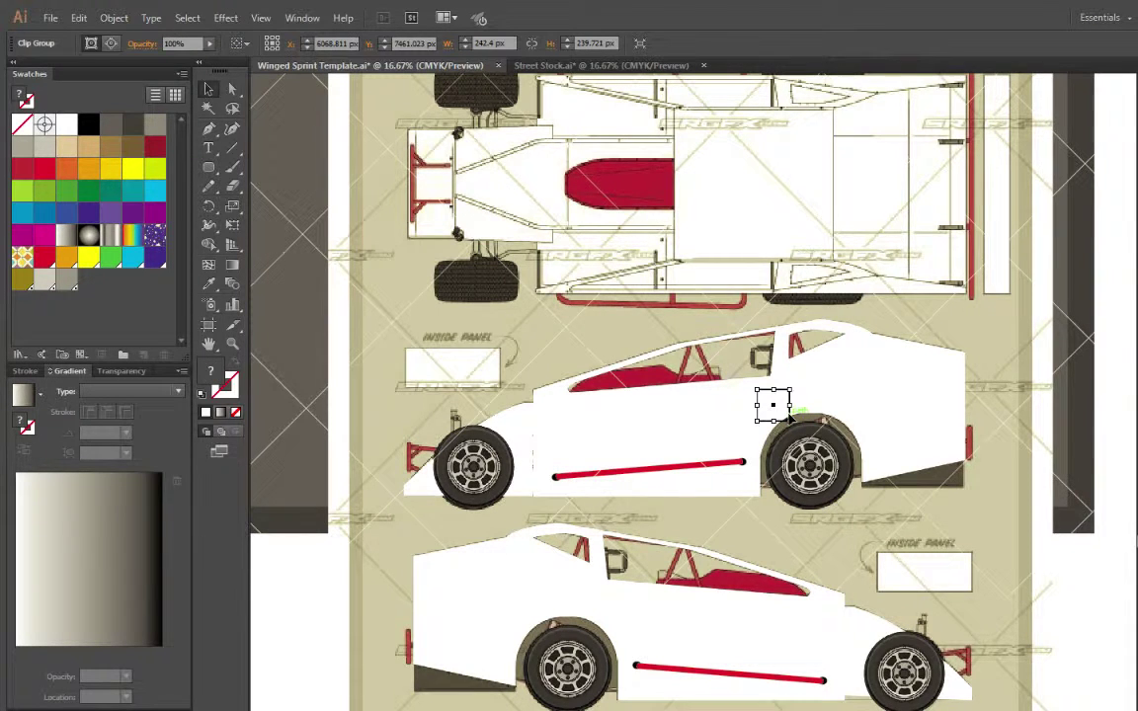
# Move the pasted seat into the upper car's cockpit window and nudge it down over the template seat
pyautogui.moveTo(787, 400); pyautogui.dragTo(777, 352)
pyautogui.press('Down')
pyautogui.press('Down')
pyautogui.press('Down')
pyautogui.press('Down')
pyautogui.press('Down')
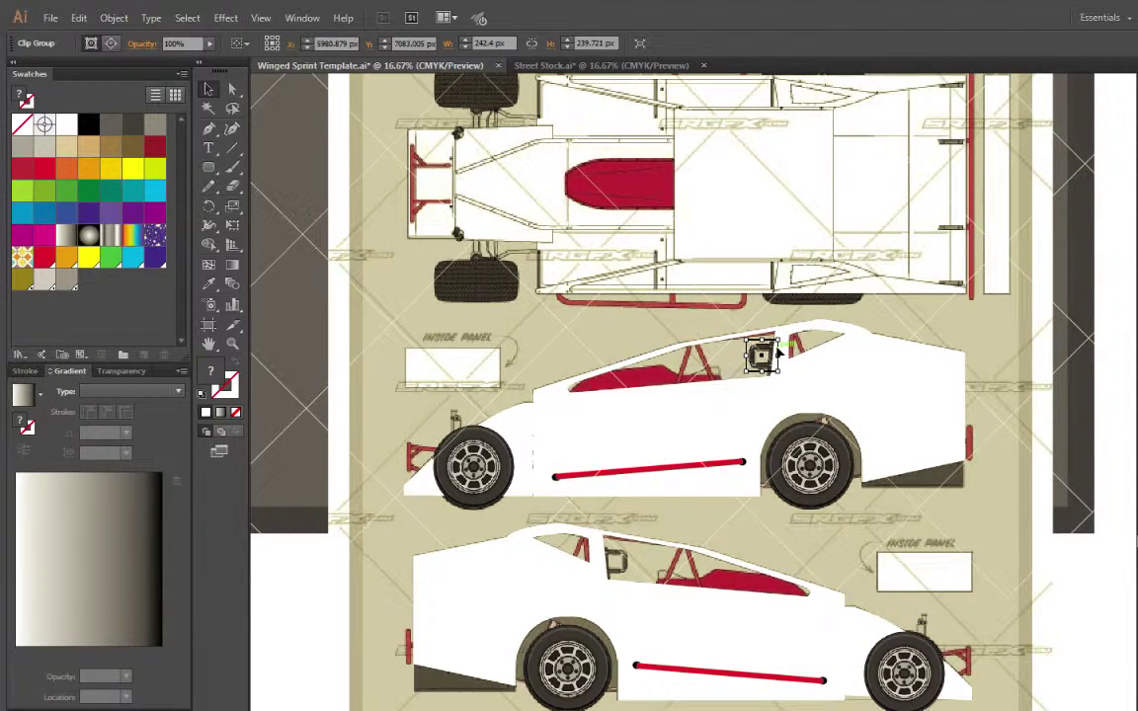
# Place a horizontally mirrored copy of the seat in the lower car's cockpit window and nudge it over the template seat
pyautogui.moveTo(778, 353); pyautogui.dragTo(630, 574)
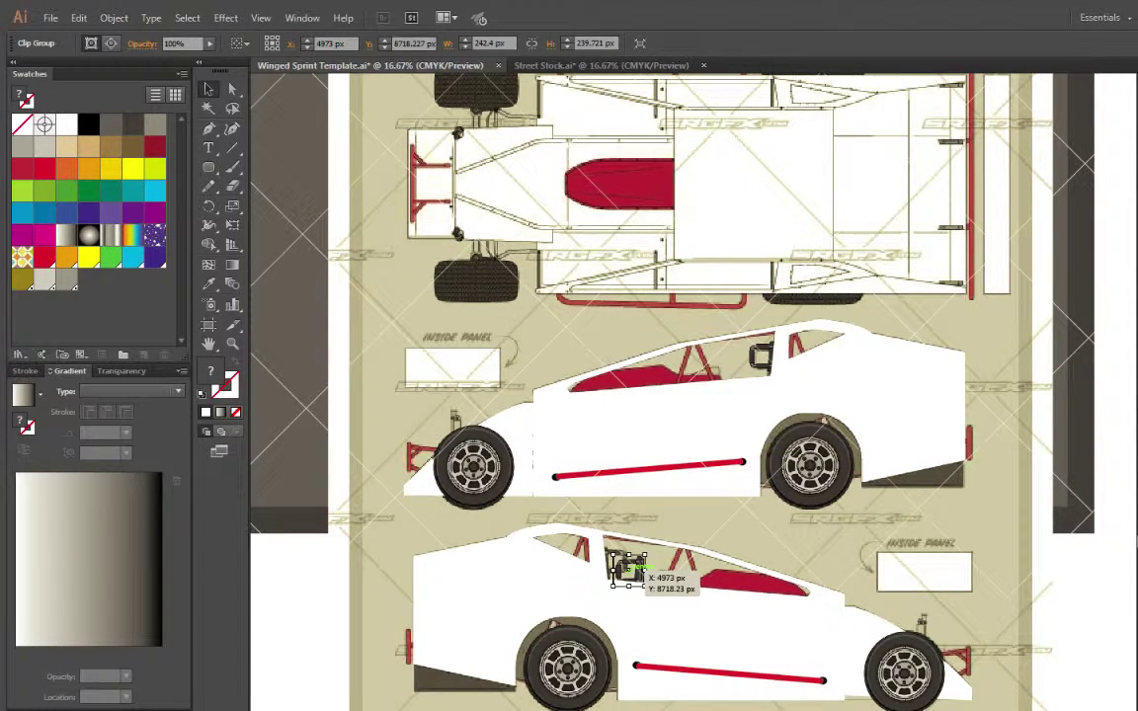
pyautogui.moveTo(633, 576); pyautogui.dragTo(615, 563)
pyautogui.press('Right')
pyautogui.press('Right')
pyautogui.press('Right')
pyautogui.press('Up')
pyautogui.press('Up')
pyautogui.press('Up')
pyautogui.press('Right')
pyautogui.press('Right')
pyautogui.press('Up')
pyautogui.press('Up')
pyautogui.press('Up')
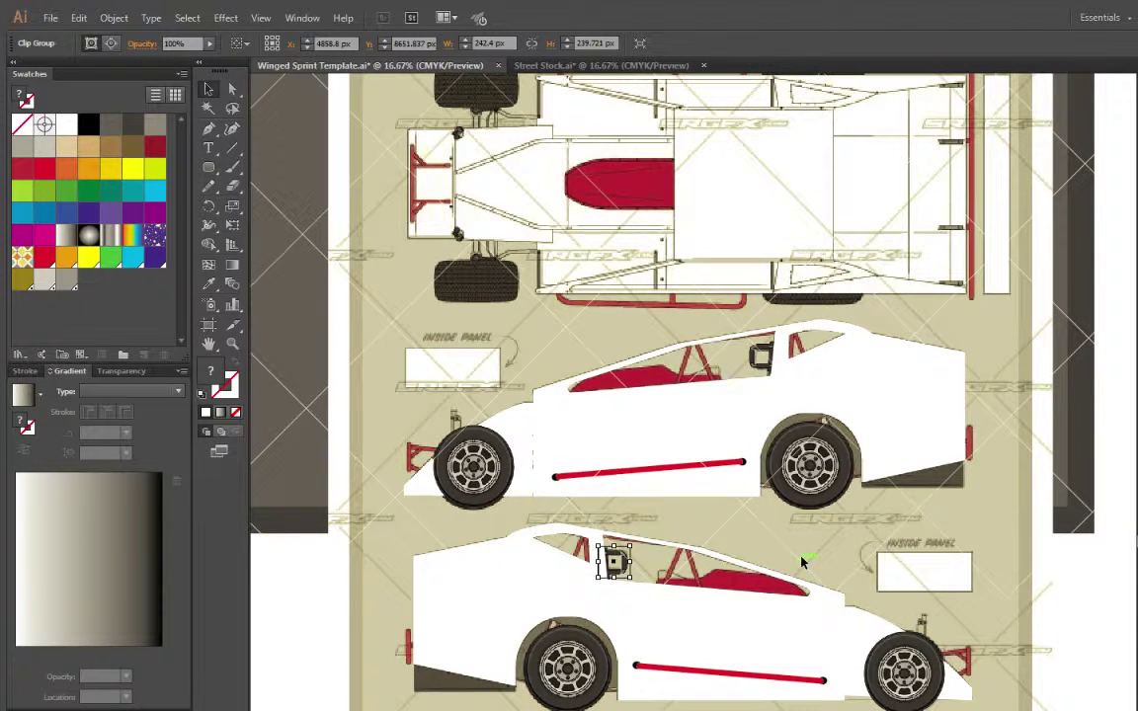
pyautogui.click(302, 208)
# Draw a thin rounded bar about 1280 by 21 px below the lower car's cockpit window and fill it red
pyautogui.scroll(-3, 302, 208)
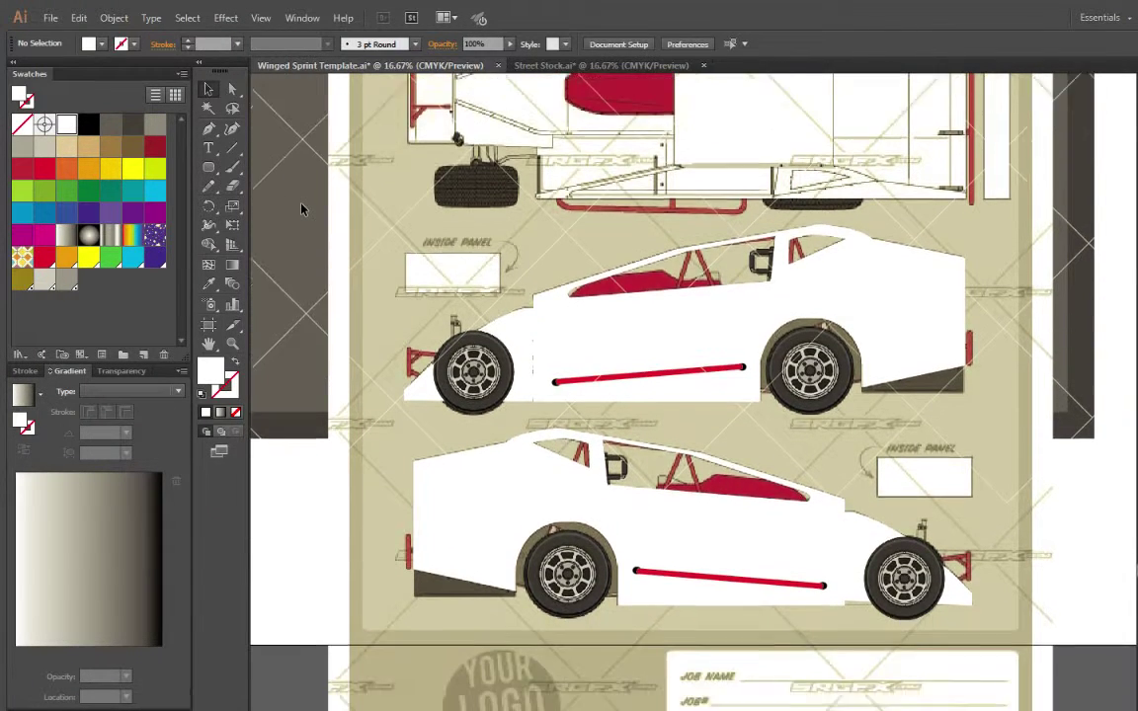
pyautogui.click(232, 342)
pyautogui.moveTo(424, 621); pyautogui.dragTo(940, 336)
pyautogui.scroll(-2, 940, 336)
pyautogui.scroll(5, 940, 336)
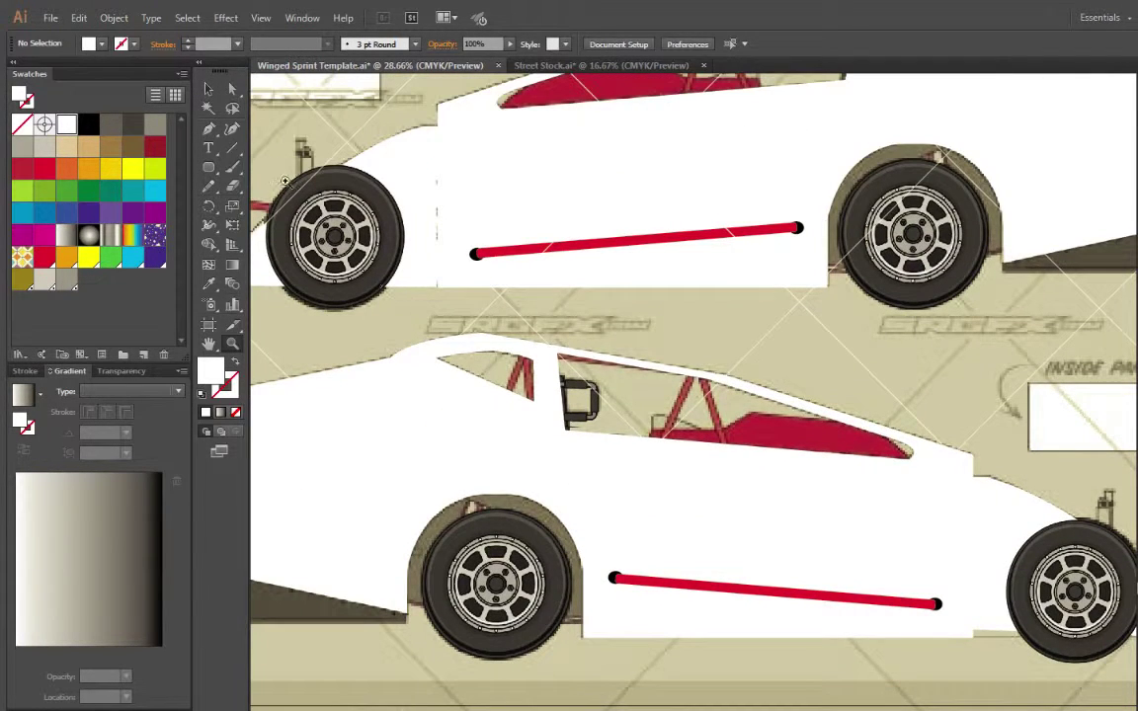
pyautogui.click(207, 86)
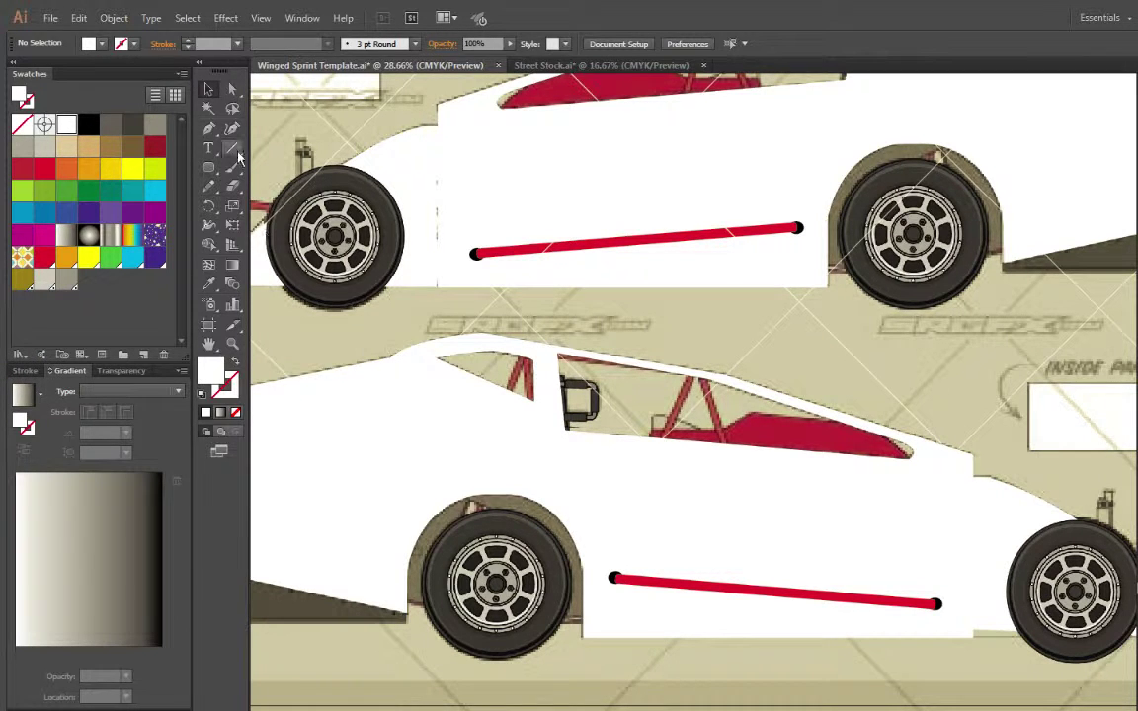
pyautogui.click(208, 167)
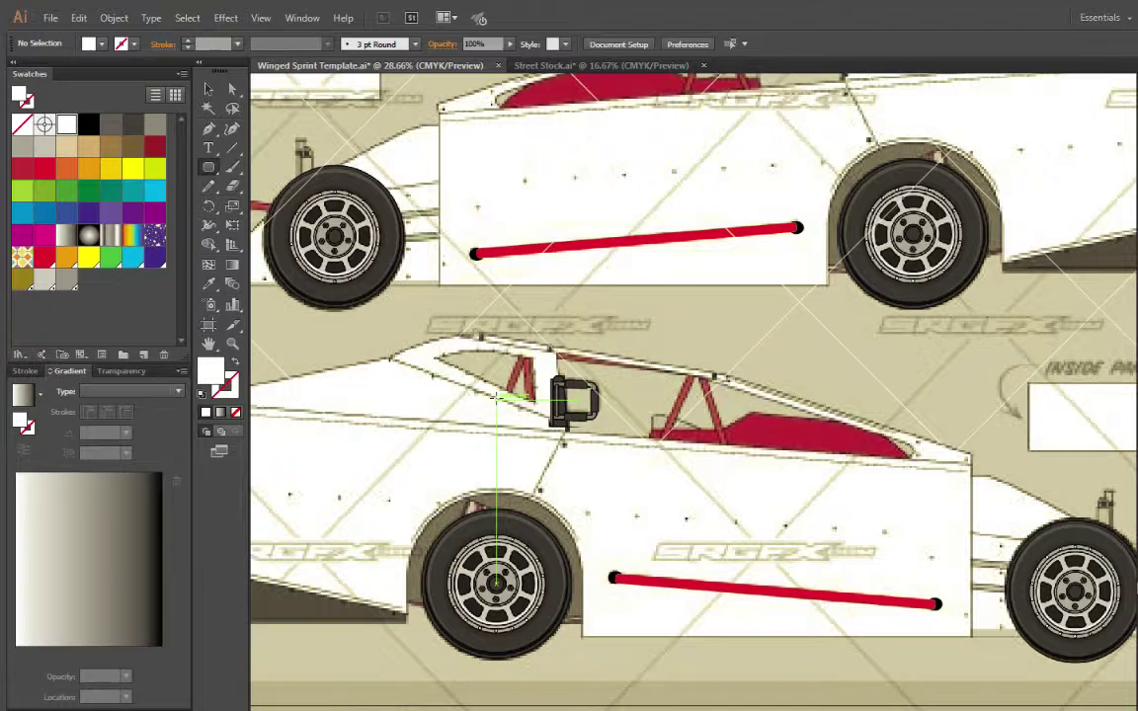
pyautogui.moveTo(614, 456); pyautogui.dragTo(907, 459)
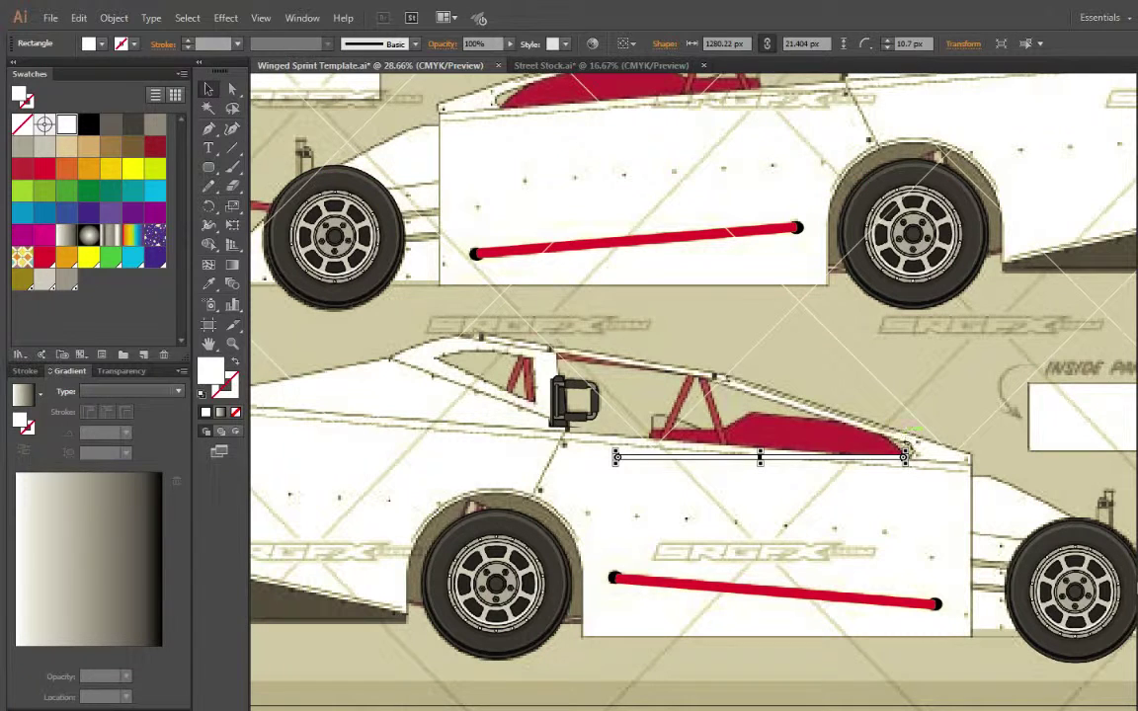
pyautogui.click(43, 168)
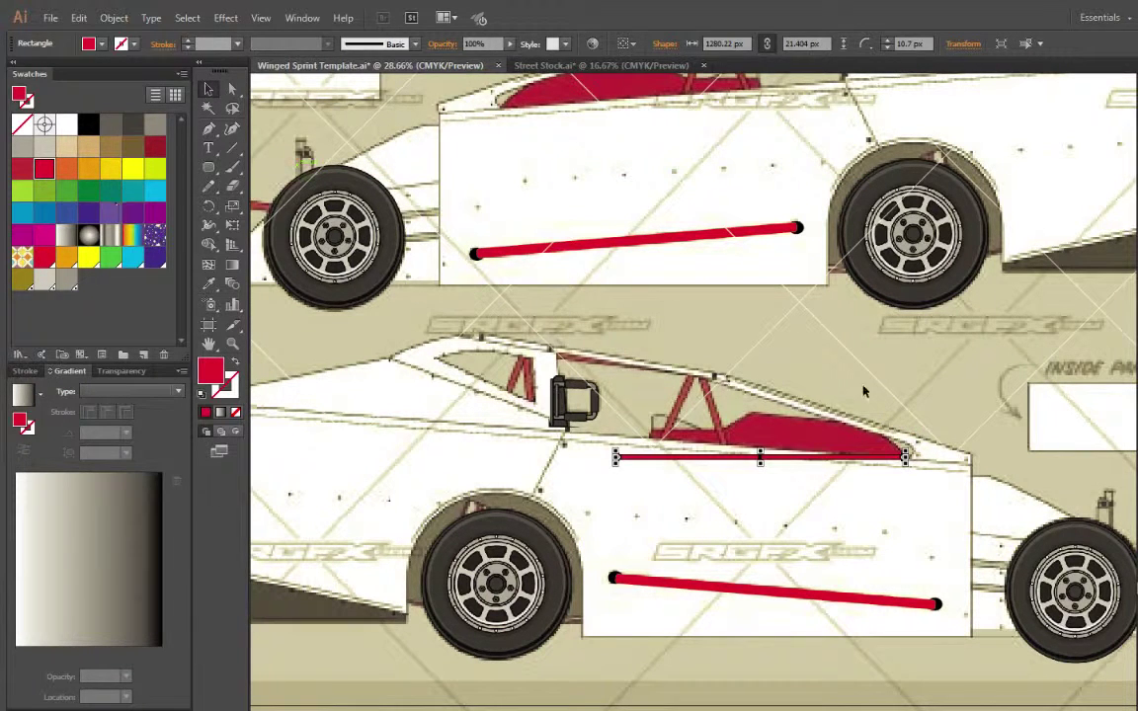
# Angle the red bar along the lower car's roofline and shorten it to about 1055 px
pyautogui.moveTo(914, 451); pyautogui.dragTo(710, 376)
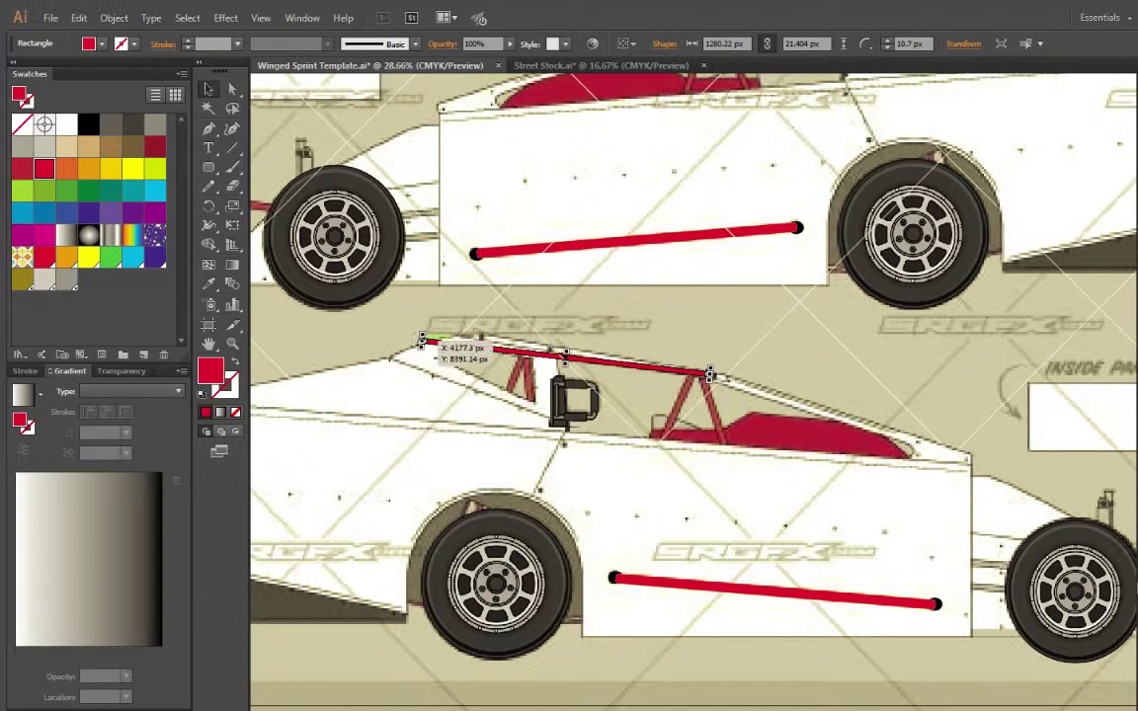
pyautogui.moveTo(423, 342); pyautogui.dragTo(475, 348)
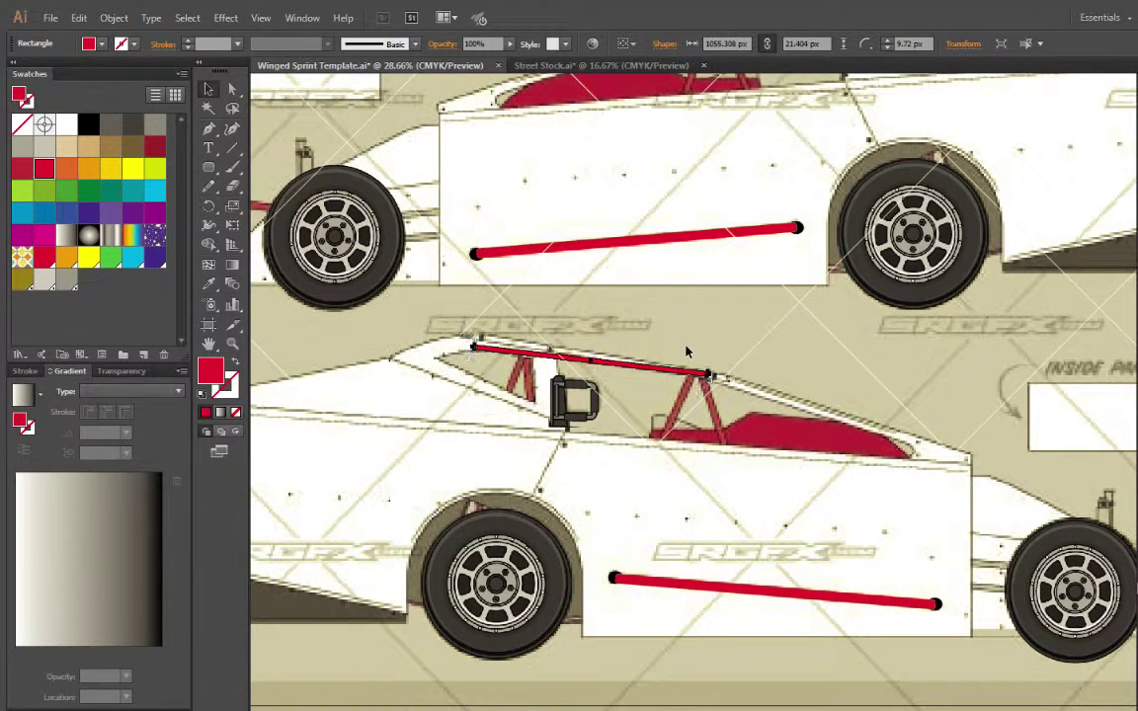
pyautogui.click(680, 358)
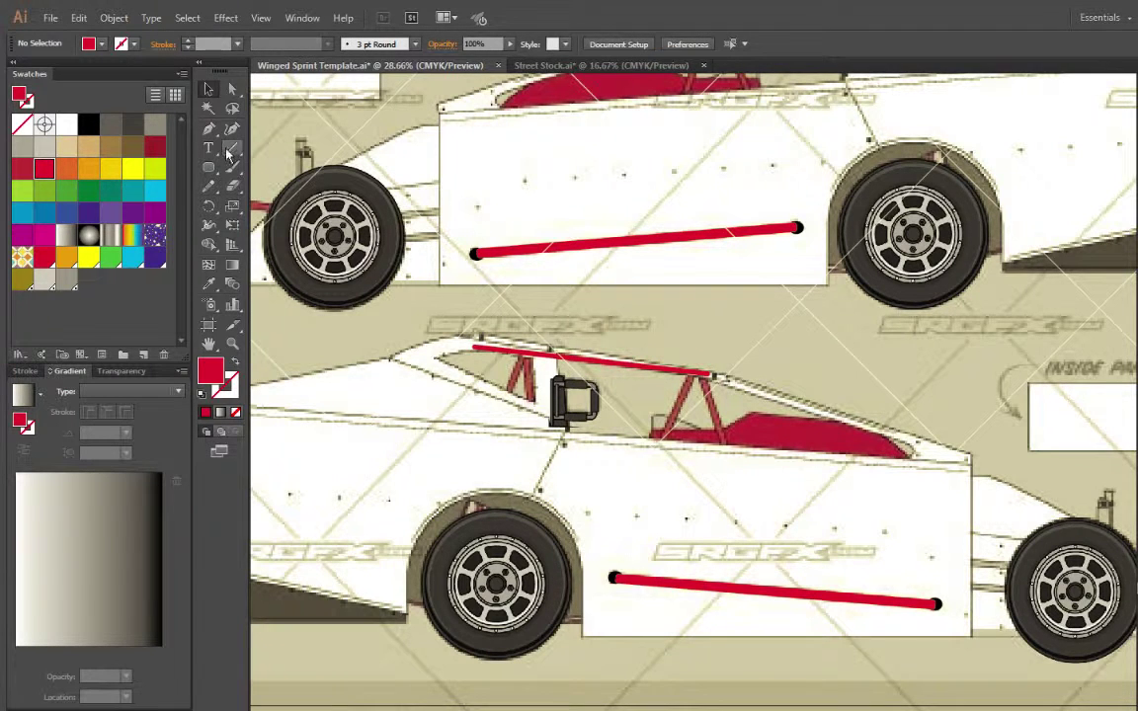
# Duplicate the roofline bar and rotate the copy to follow the rear leg of the cockpit window's A-shaped brace
pyautogui.click(632, 366)
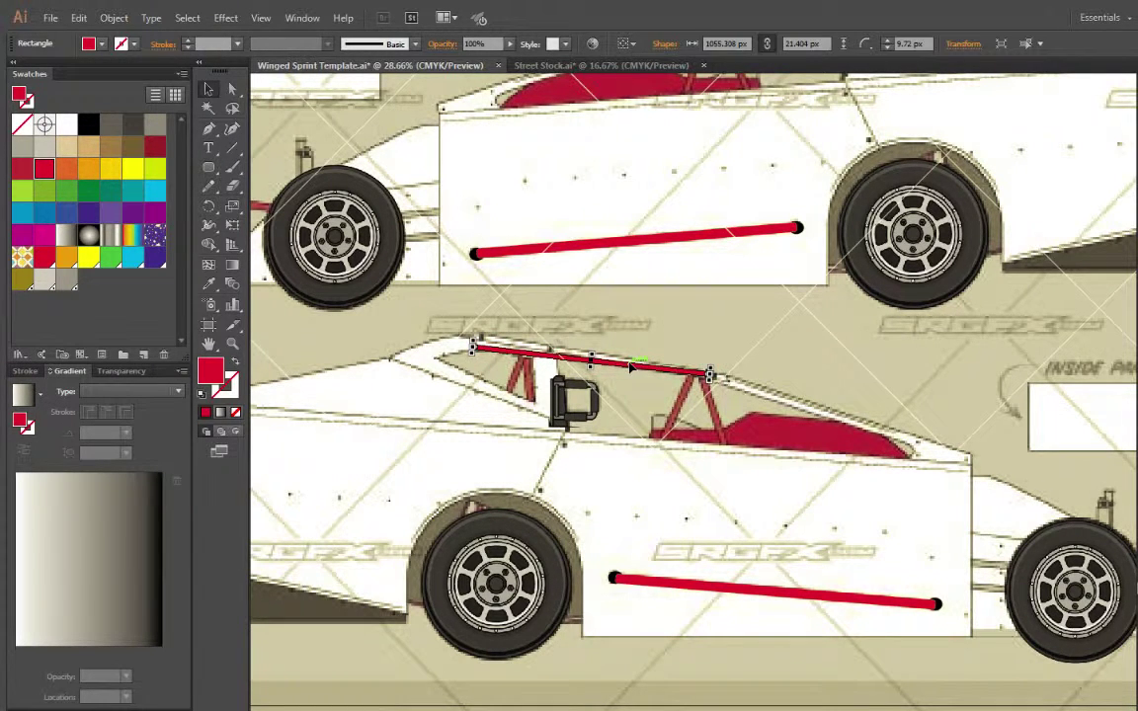
pyautogui.moveTo(632, 366); pyautogui.dragTo(733, 438)
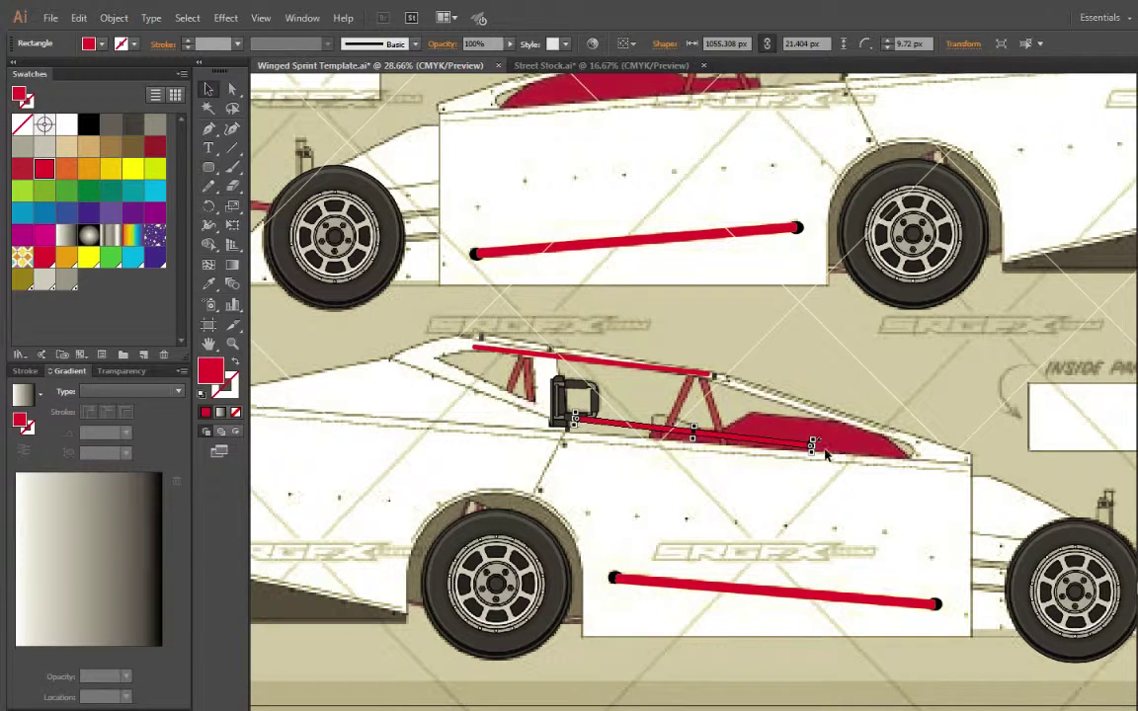
pyautogui.moveTo(815, 441); pyautogui.dragTo(653, 538)
pyautogui.moveTo(693, 441); pyautogui.dragTo(654, 470)
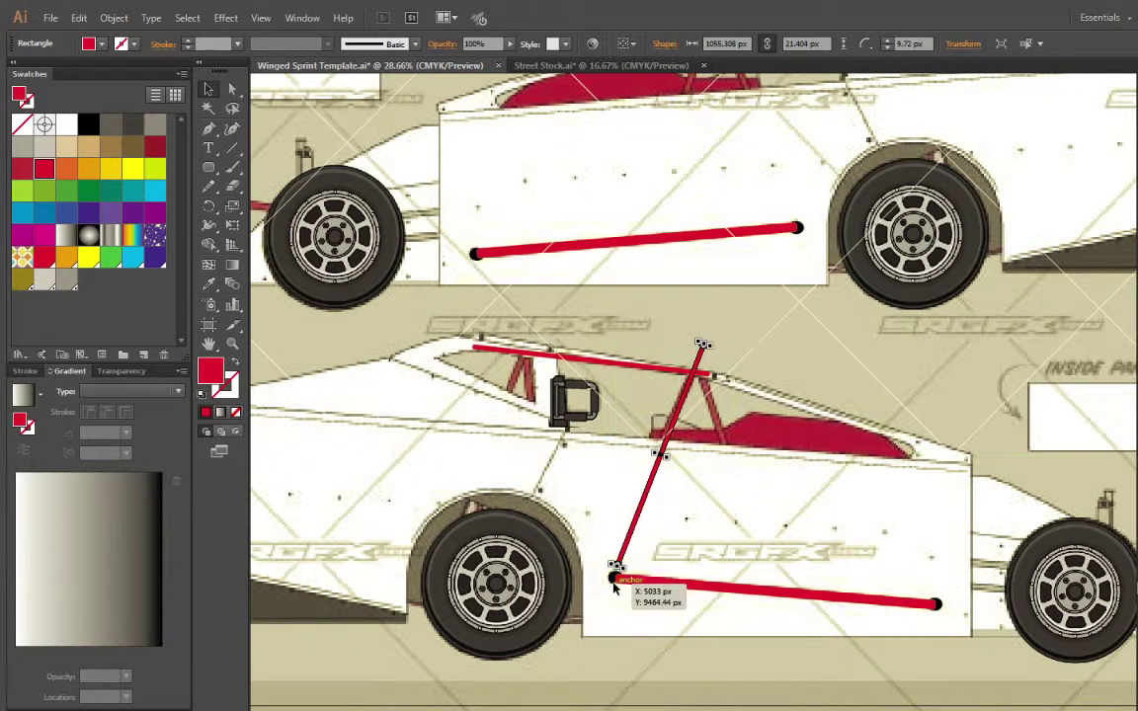
pyautogui.moveTo(613, 570); pyautogui.dragTo(609, 565)
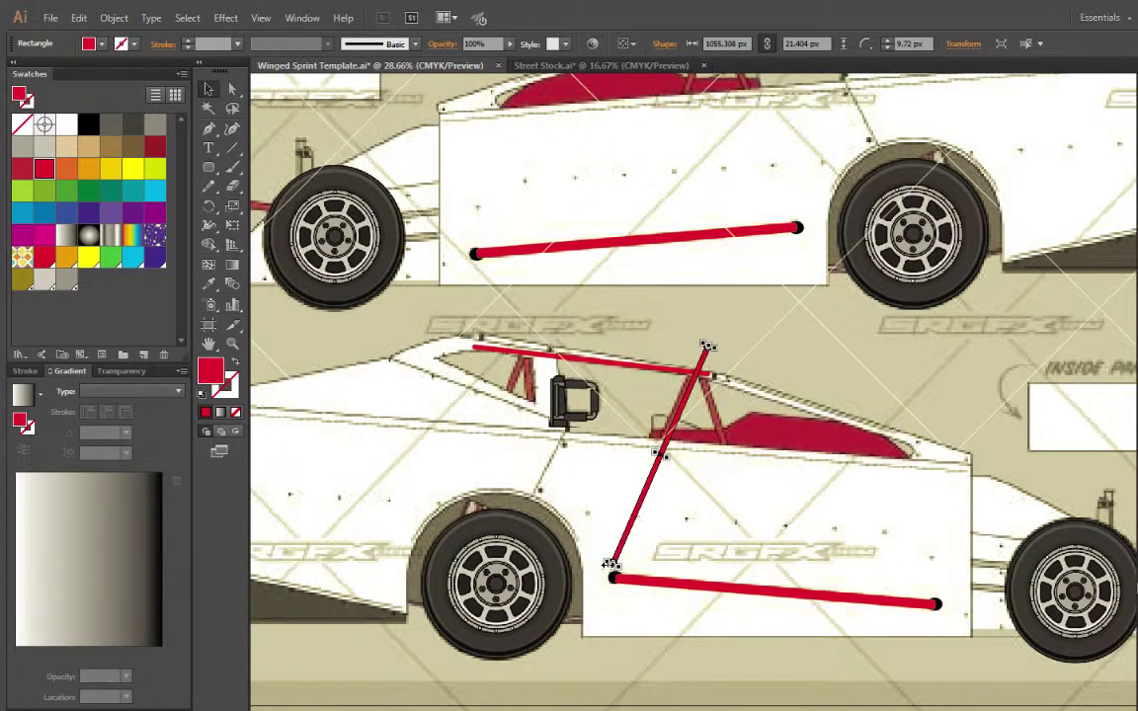
pyautogui.press('Left')
pyautogui.press('Left')
pyautogui.press('Left')
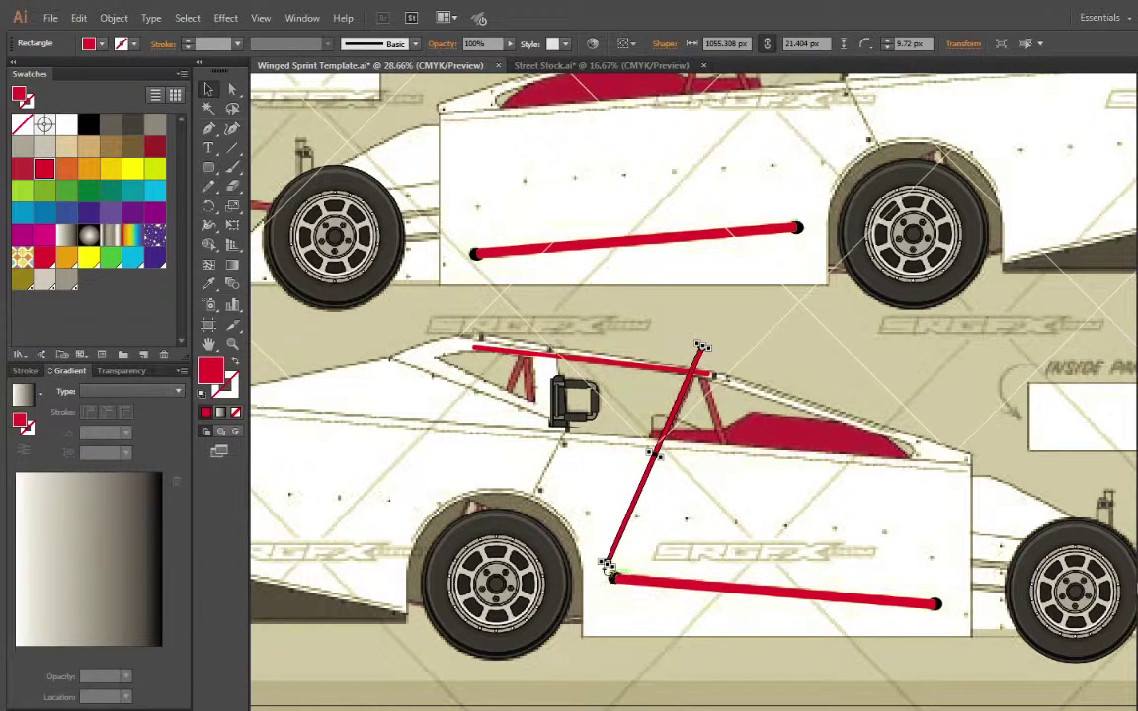
pyautogui.moveTo(608, 565); pyautogui.dragTo(603, 561)
pyautogui.moveTo(705, 346); pyautogui.dragTo(700, 353)
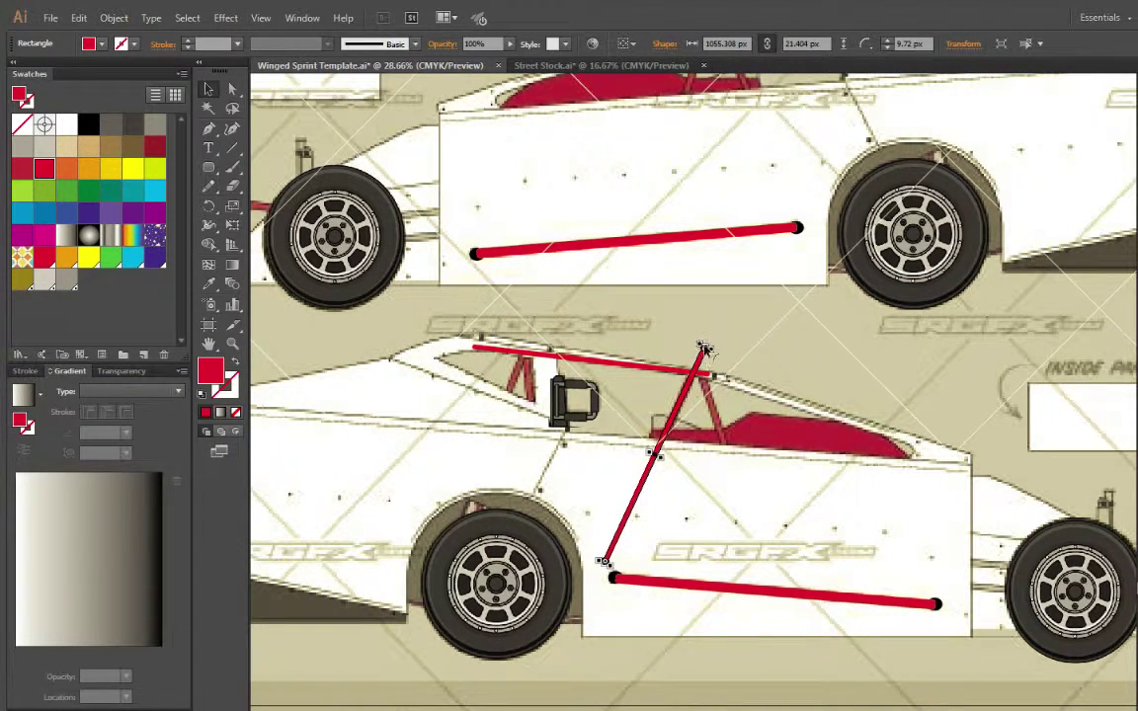
# Shorten the cockpit brace bar at both ends to about 421 px, starting it at the roofline bar
pyautogui.click(232, 343)
pyautogui.moveTo(493, 541); pyautogui.dragTo(786, 316)
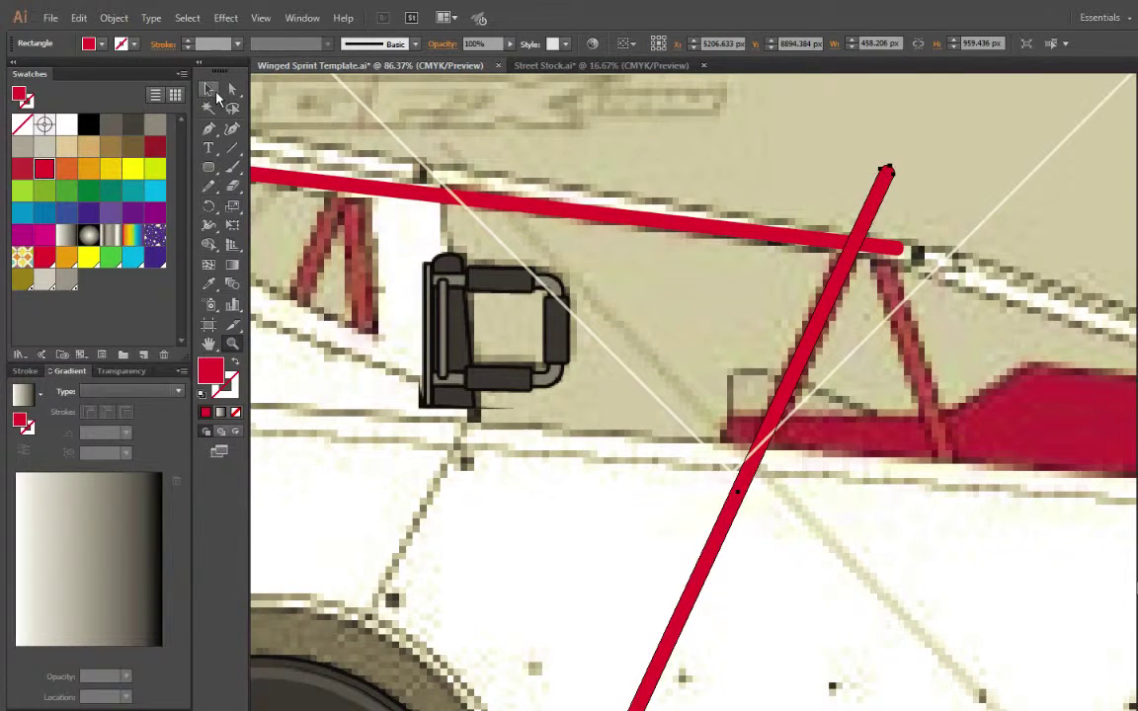
pyautogui.click(212, 91)
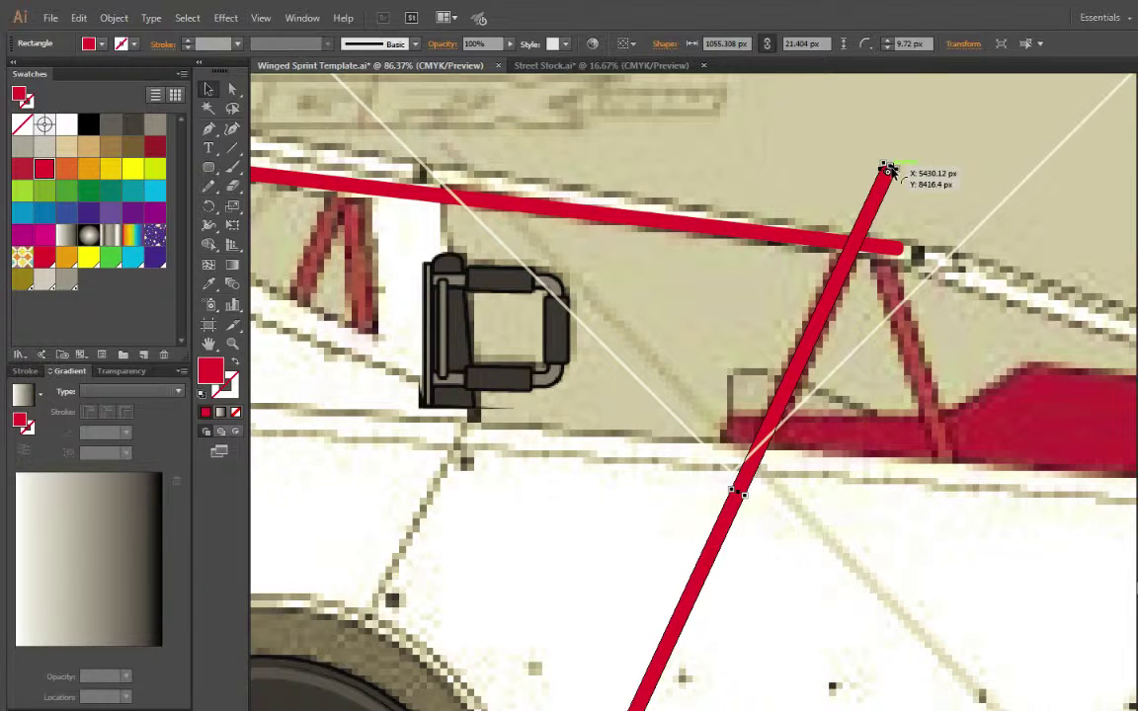
pyautogui.moveTo(887, 168); pyautogui.dragTo(850, 237)
pyautogui.scroll(-4, 965, 191)
pyautogui.moveTo(586, 645); pyautogui.dragTo(752, 341)
pyautogui.scroll(5, 752, 347)
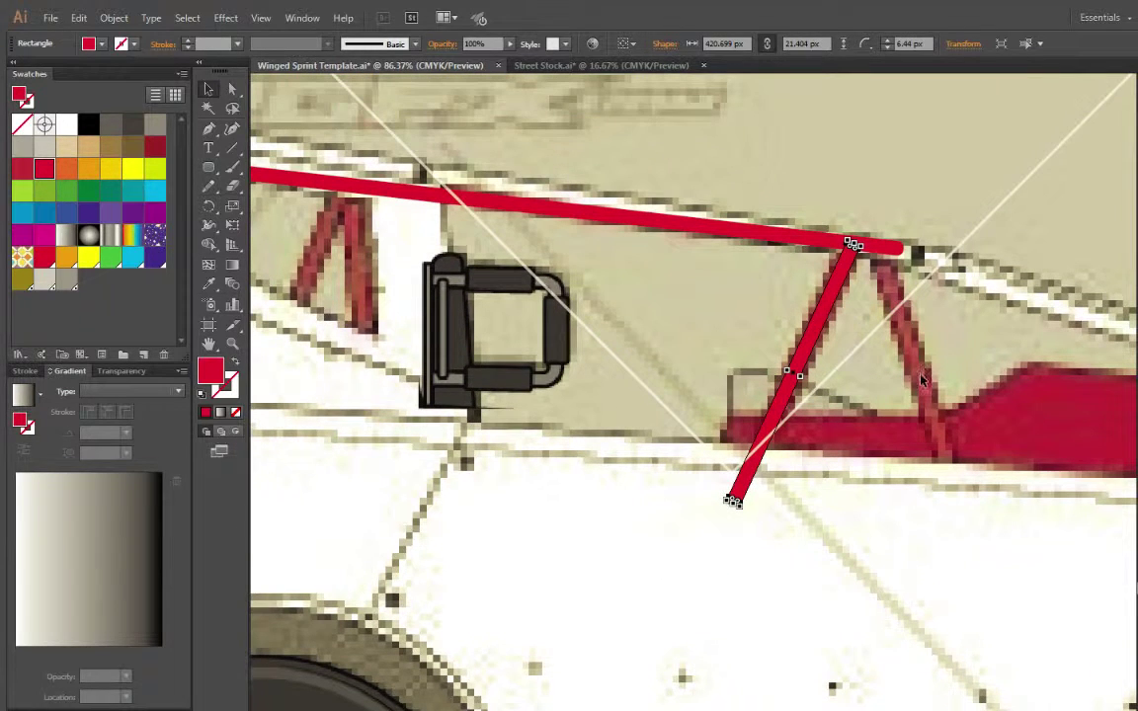
# Paste a copy of the brace bar, angle it along the front leg of the cockpit brace, and shorten it to about 401 px
pyautogui.hscroll(3, 921, 381)
pyautogui.hotkey('ctrl', 'c')
pyautogui.hotkey('ctrl', 'v')
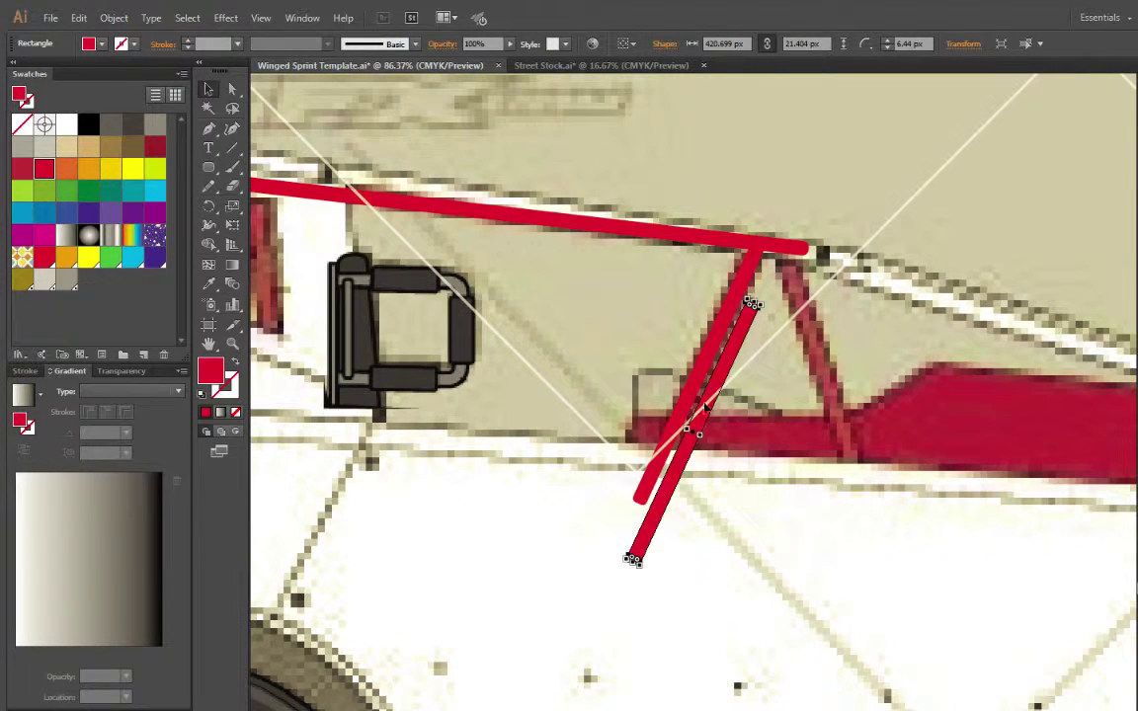
pyautogui.moveTo(662, 518); pyautogui.dragTo(702, 464)
pyautogui.moveTo(677, 506); pyautogui.dragTo(848, 476)
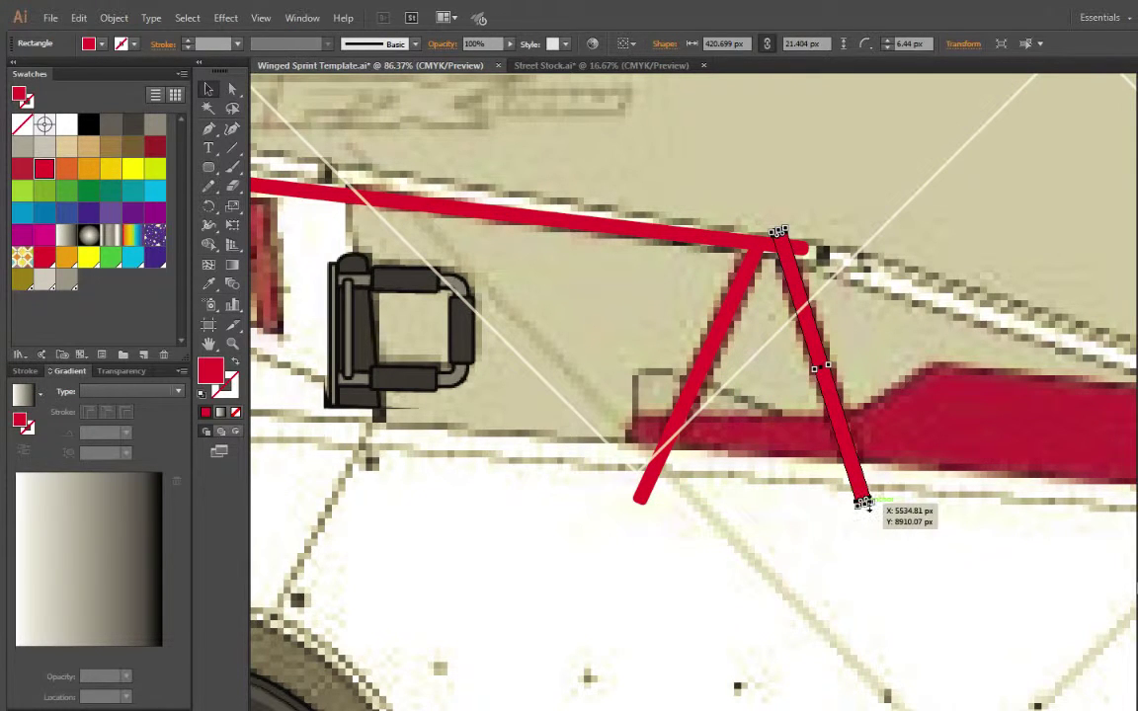
pyautogui.moveTo(865, 504); pyautogui.dragTo(860, 489)
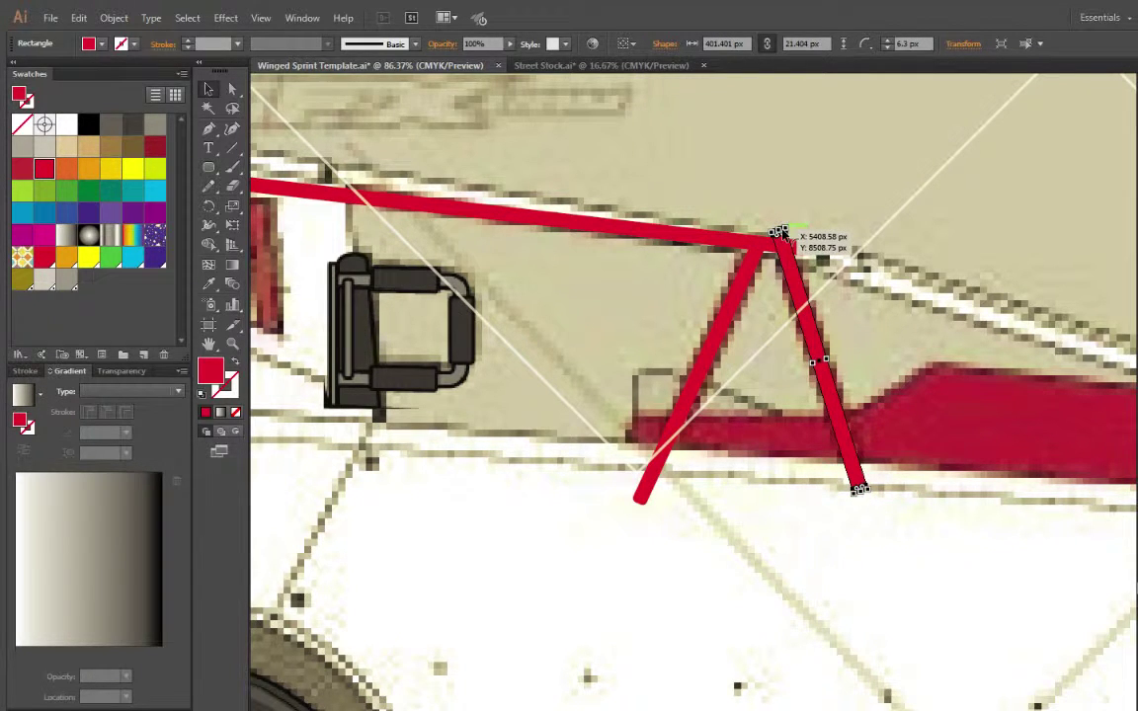
pyautogui.moveTo(781, 233); pyautogui.dragTo(791, 236)
pyautogui.click(709, 251)
# Paste a copy of the brace bar along the outer leg of the lower car's small rear-window brace, starting at the roofline bar
pyautogui.hscroll(-5, 452, 369)
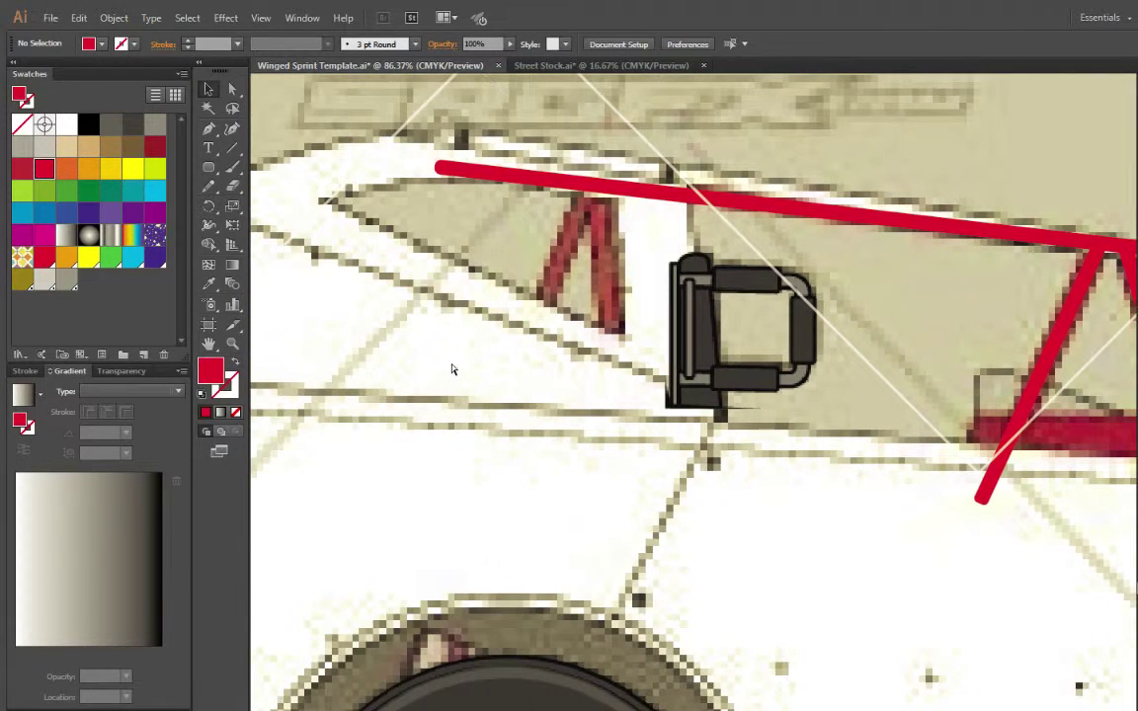
pyautogui.hscroll(-1, 513, 329)
pyautogui.scroll(1, 513, 329)
pyautogui.hotkey('ctrl', 'v')
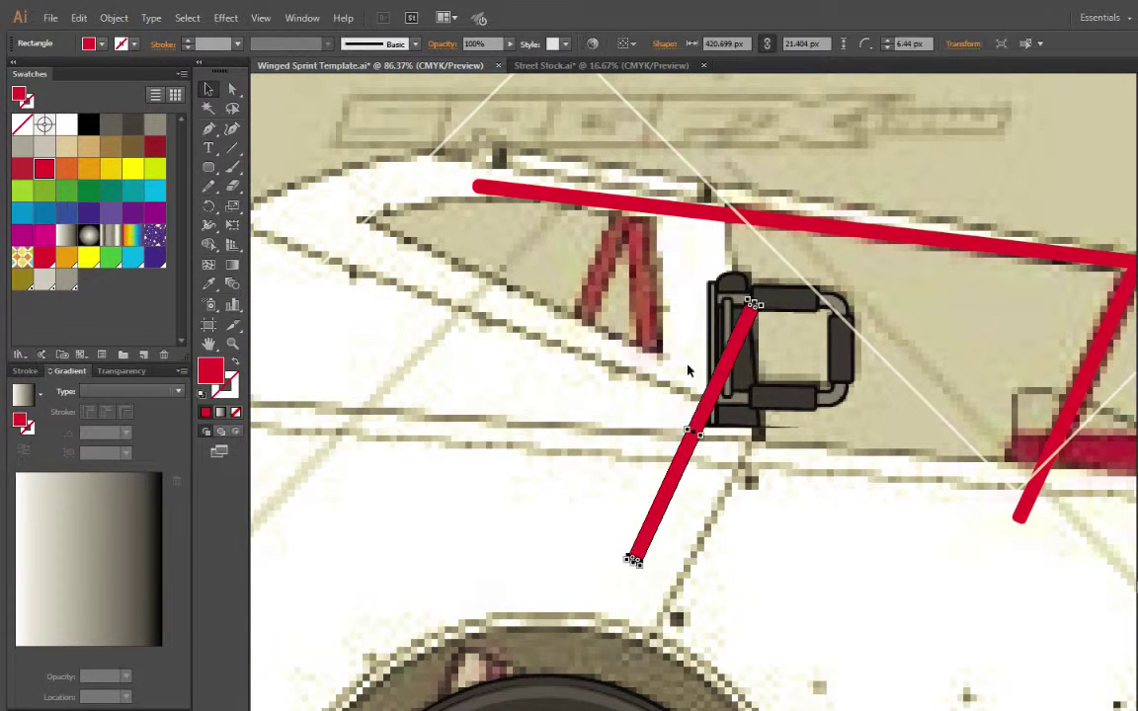
pyautogui.moveTo(720, 391); pyautogui.dragTo(598, 297)
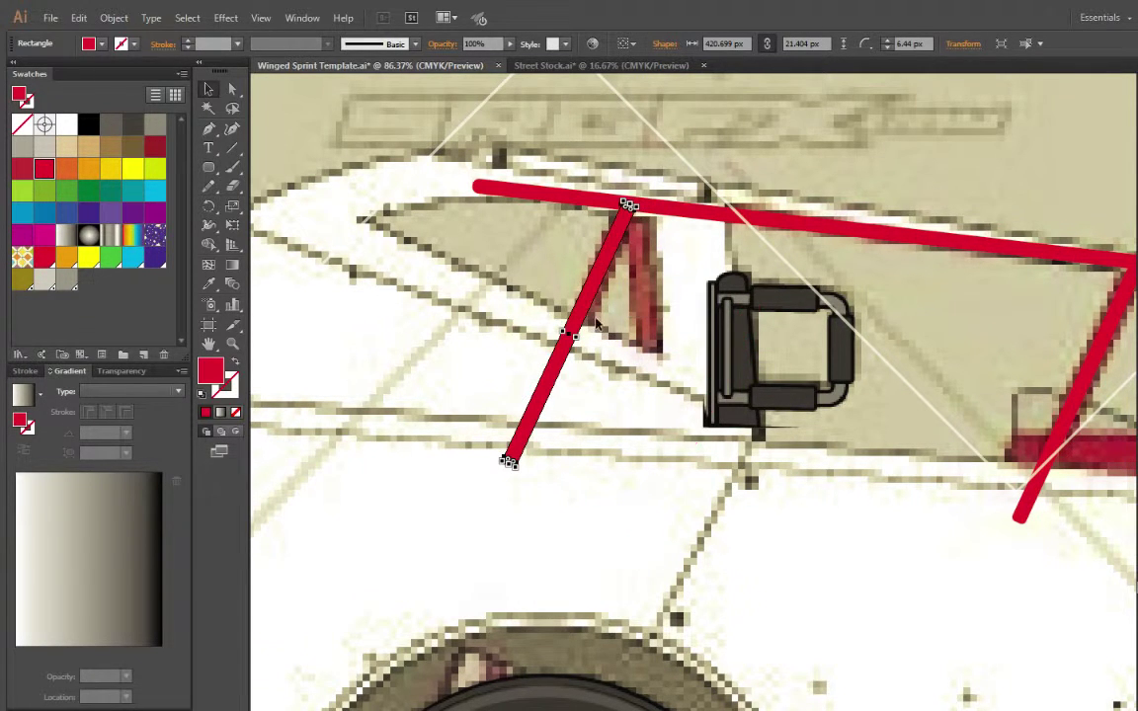
# Paste another brace bar copy, rotate it to follow the rear-window brace's other leg, and attach it to the roofline bar
pyautogui.hotkey('ctrl', 'v')
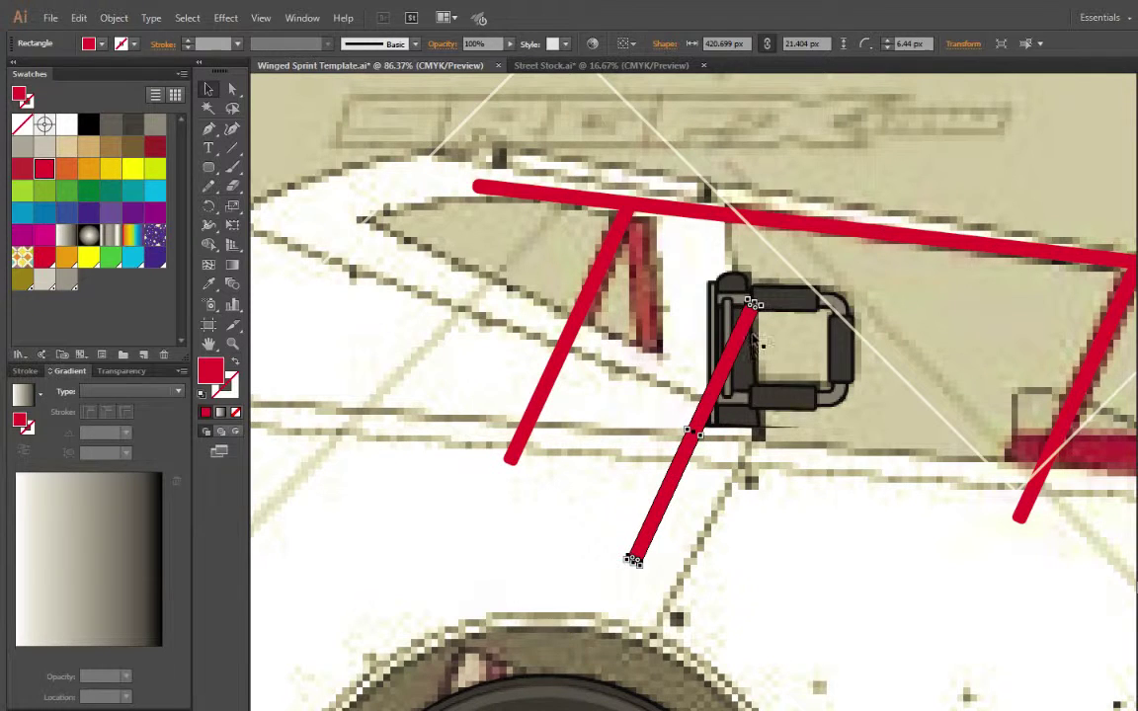
pyautogui.moveTo(753, 304); pyautogui.dragTo(681, 241)
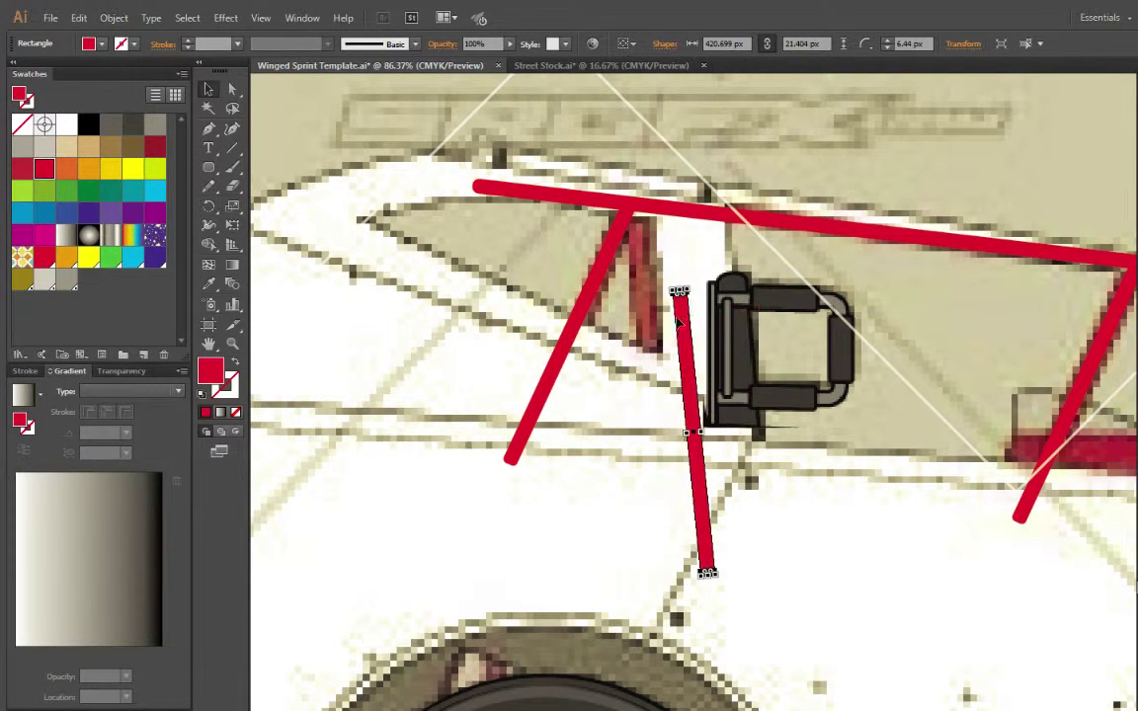
pyautogui.moveTo(684, 333); pyautogui.dragTo(642, 257)
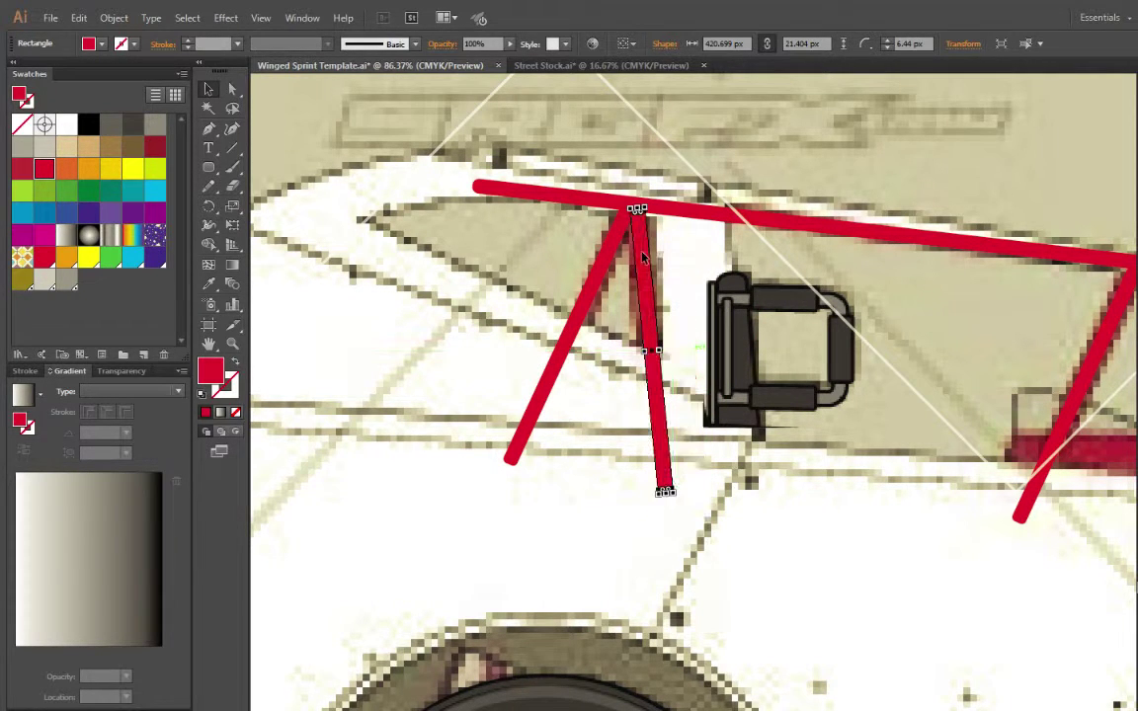
pyautogui.hotkey('ctrl', '-')
pyautogui.click(686, 117)
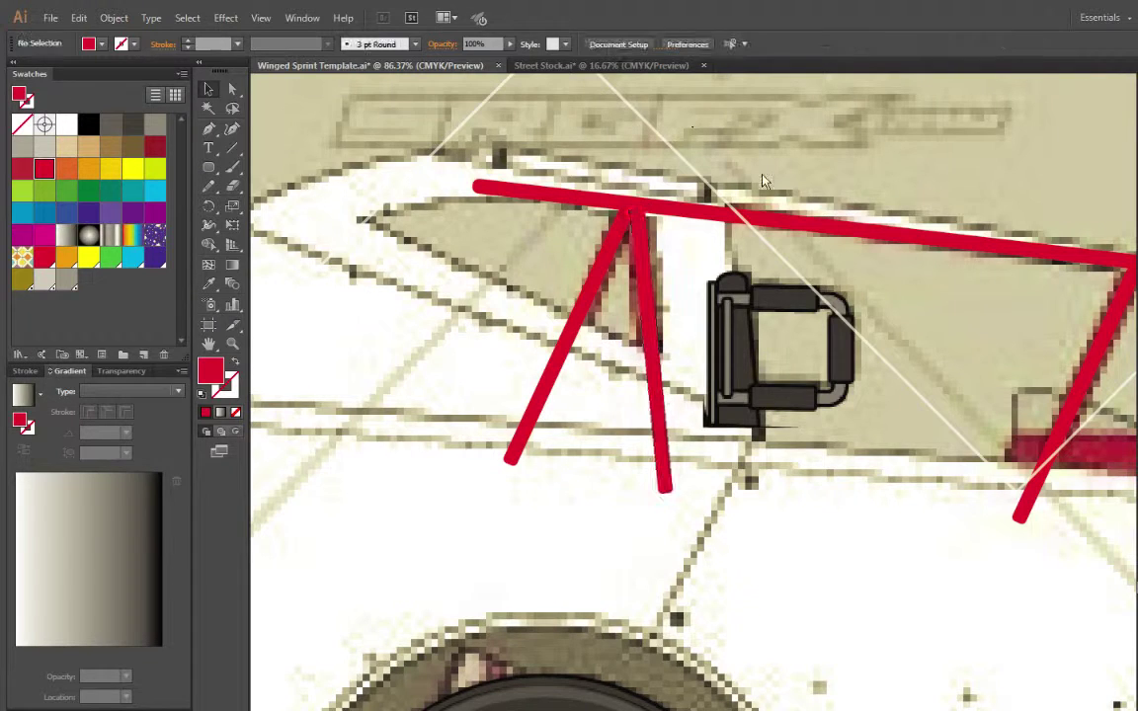
pyautogui.scroll(1, 816, 200)
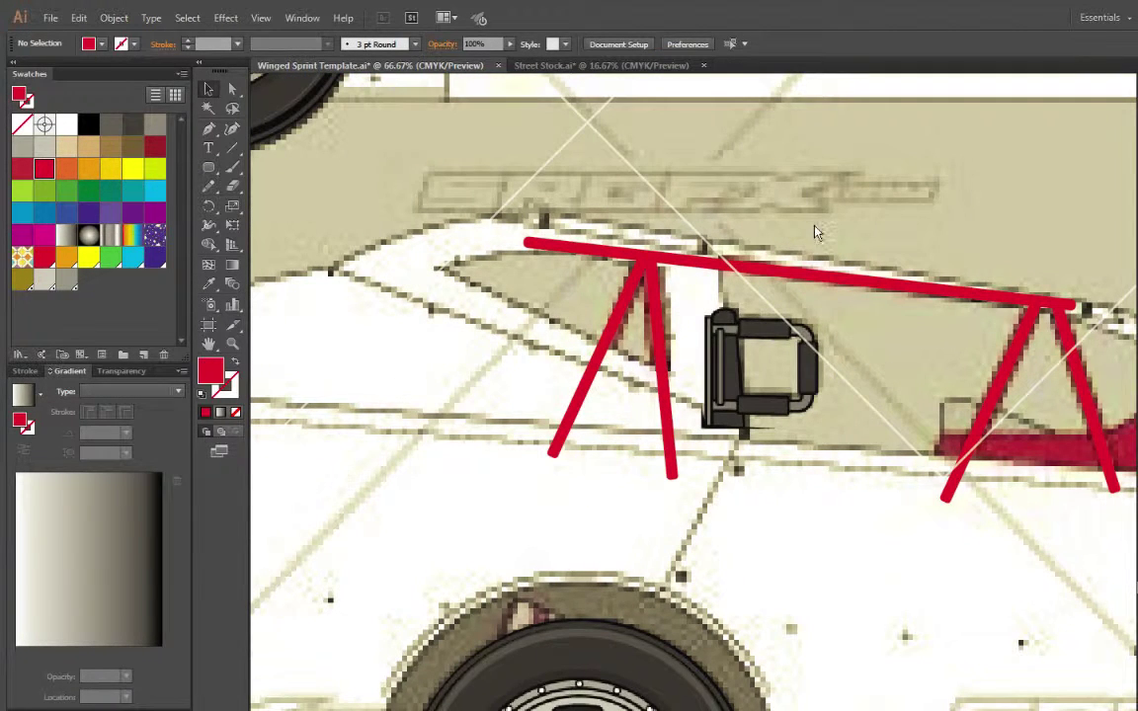
# Select the lower car's roofline bar and its four brace bars together, leaving out the seat
pyautogui.hotkey('ctrl', '-')
pyautogui.moveTo(522, 254); pyautogui.dragTo(1043, 509)
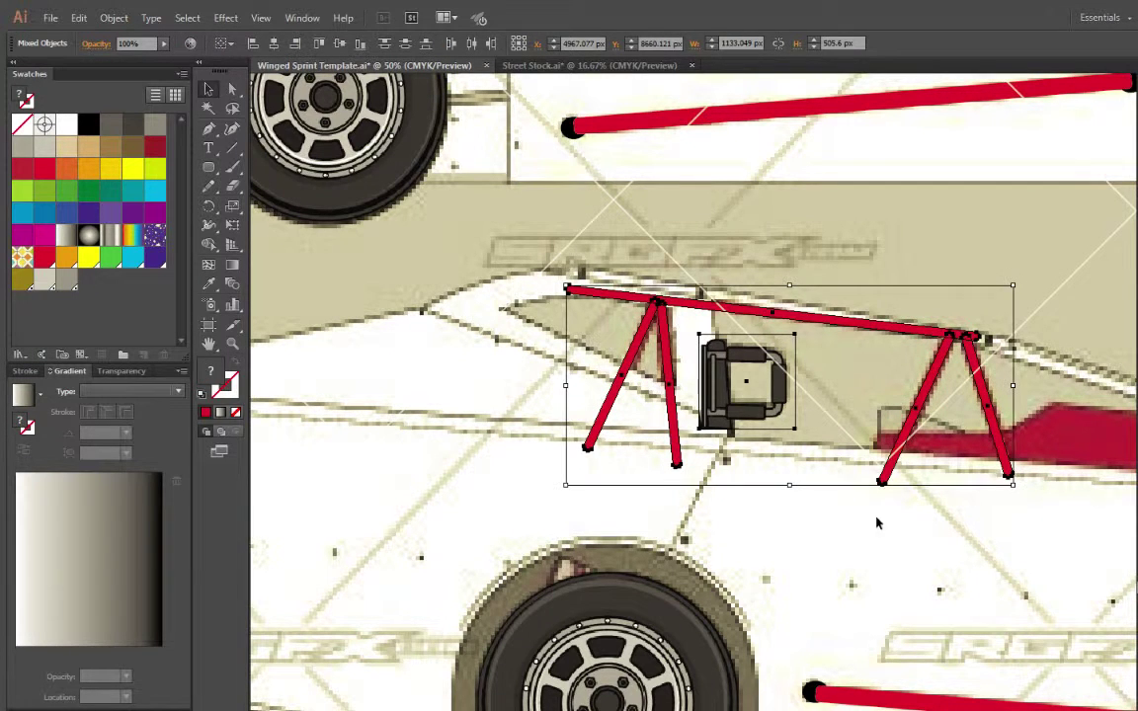
pyautogui.click(733, 502)
pyautogui.click(731, 346)
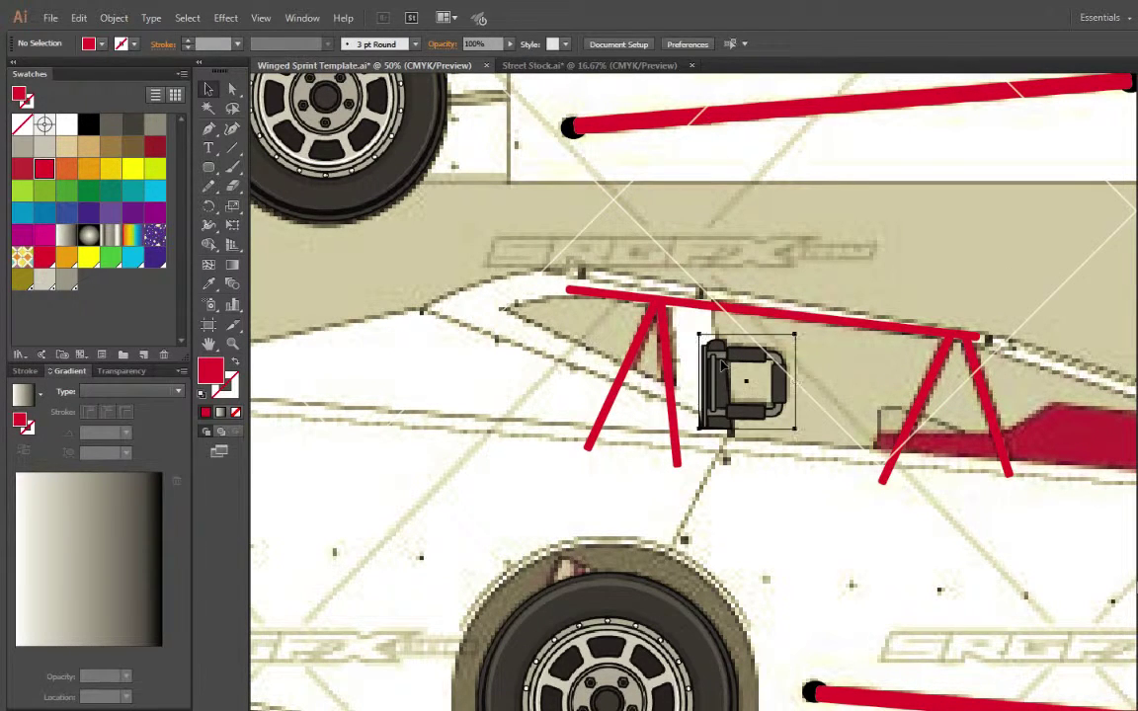
pyautogui.click(569, 262)
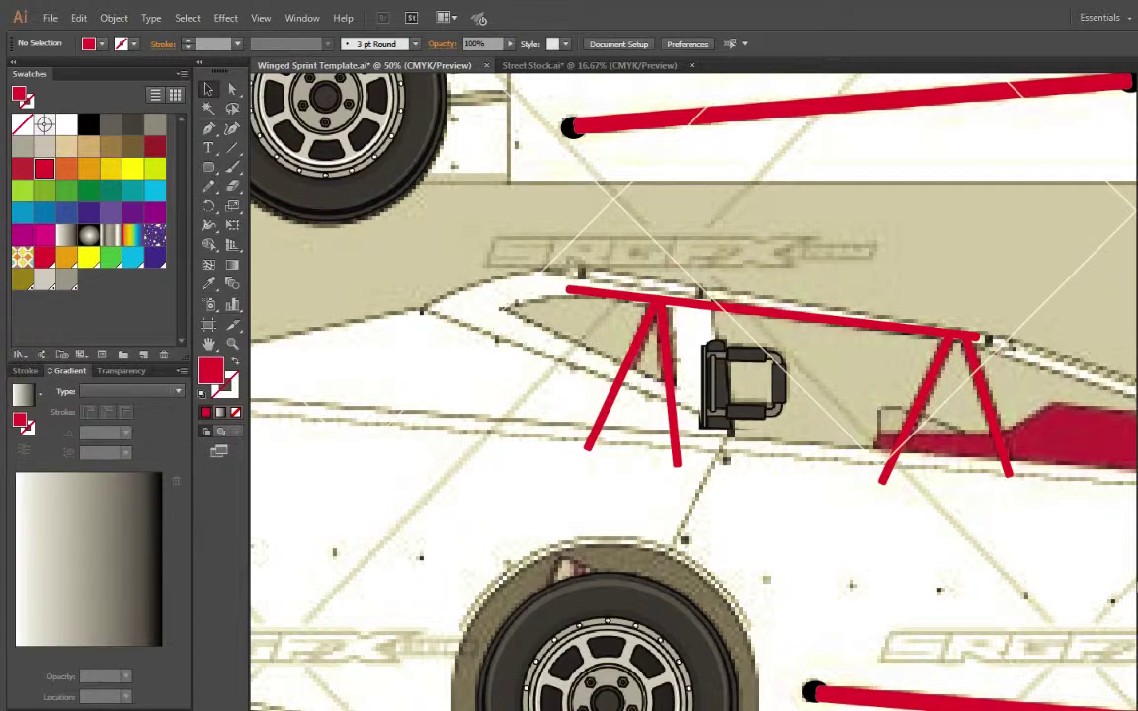
pyautogui.click(671, 430)
pyautogui.moveTo(544, 493); pyautogui.dragTo(1108, 298)
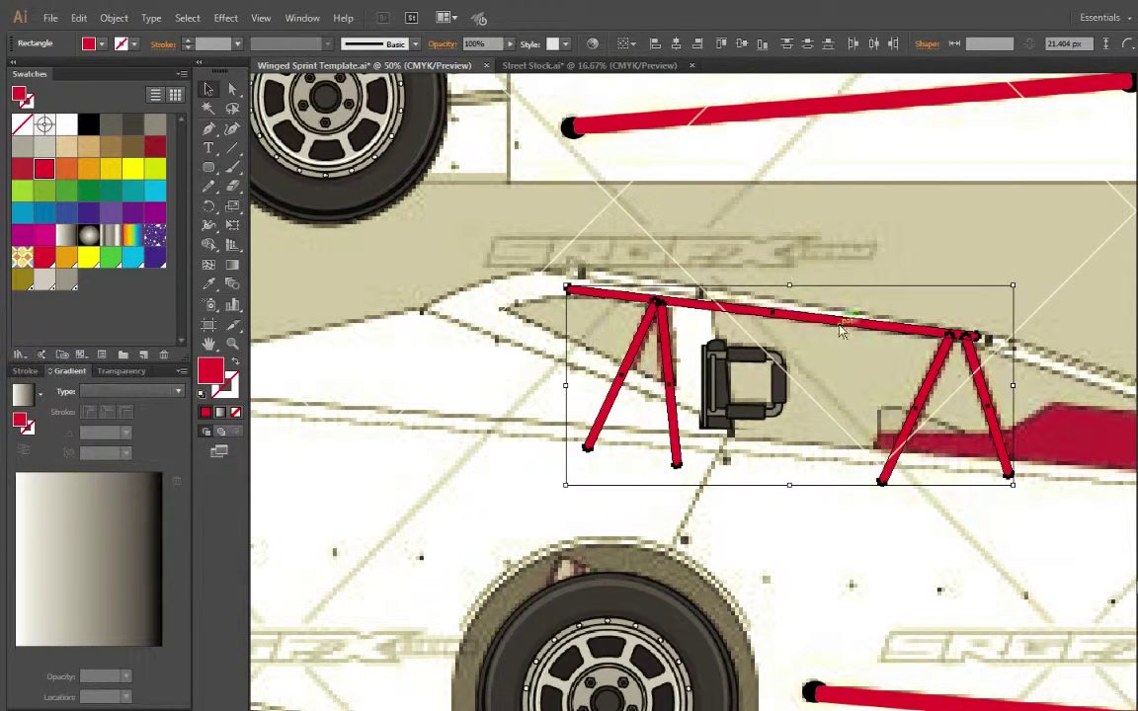
pyautogui.scroll(10, 881, 317)
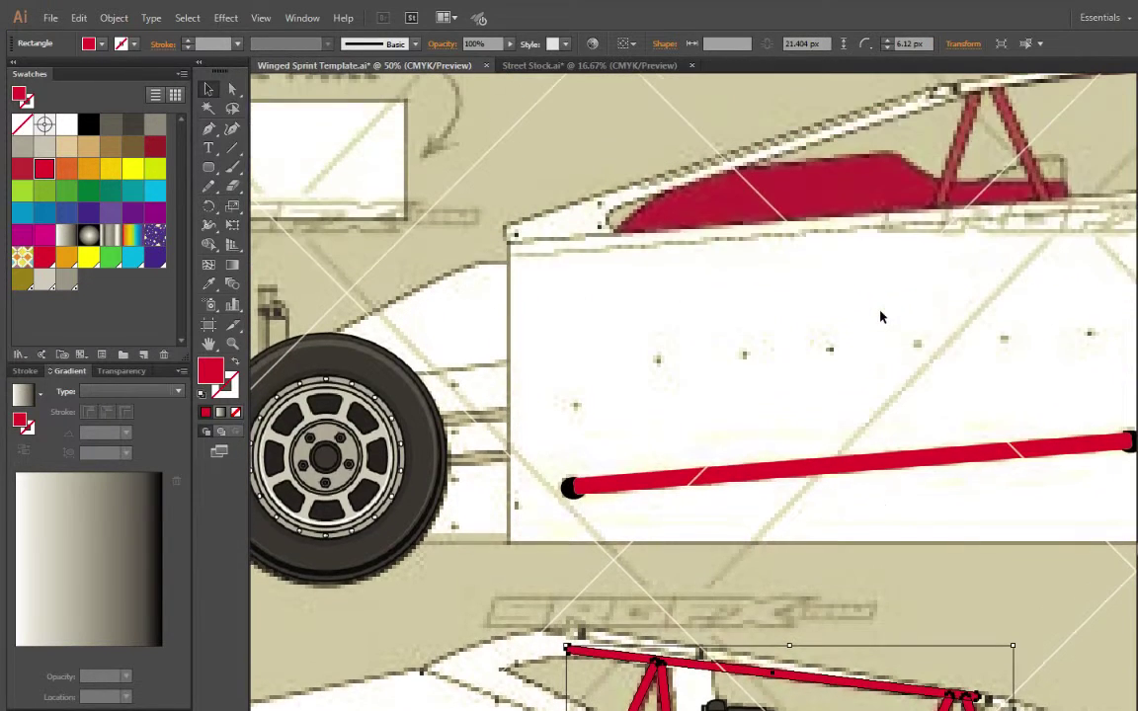
pyautogui.hscroll(7, 881, 317)
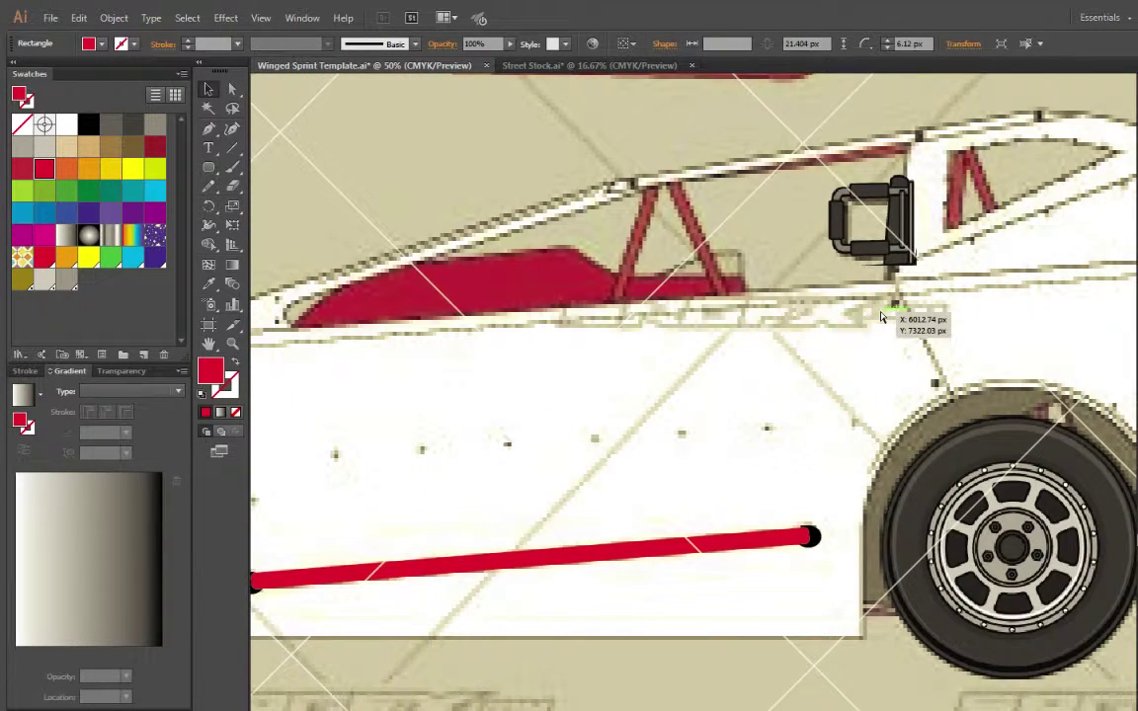
pyautogui.hotkey('ctrl', 'v')
pyautogui.press('Delete')
pyautogui.hscroll(2, 682, 421)
pyautogui.scroll(-1, 681, 421)
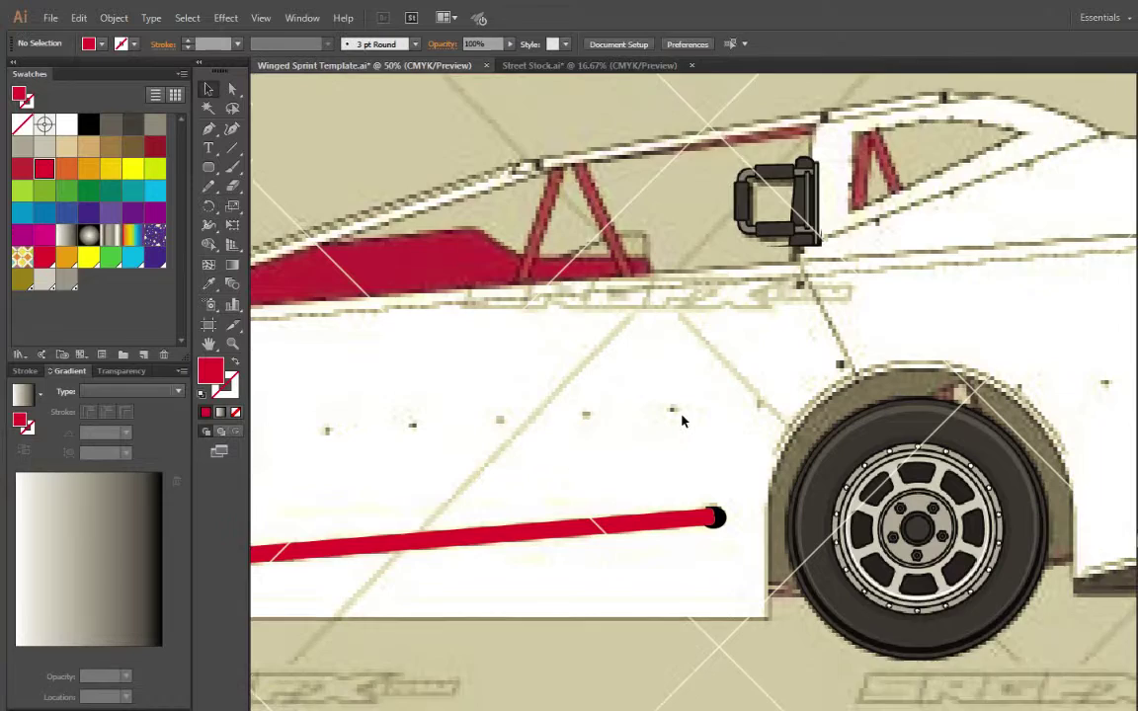
# Mirror a copy of the lower car's five roll cage bars and fit it over the upper car's roofline and window braces
pyautogui.scroll(-4, 682, 420)
pyautogui.click(558, 632)
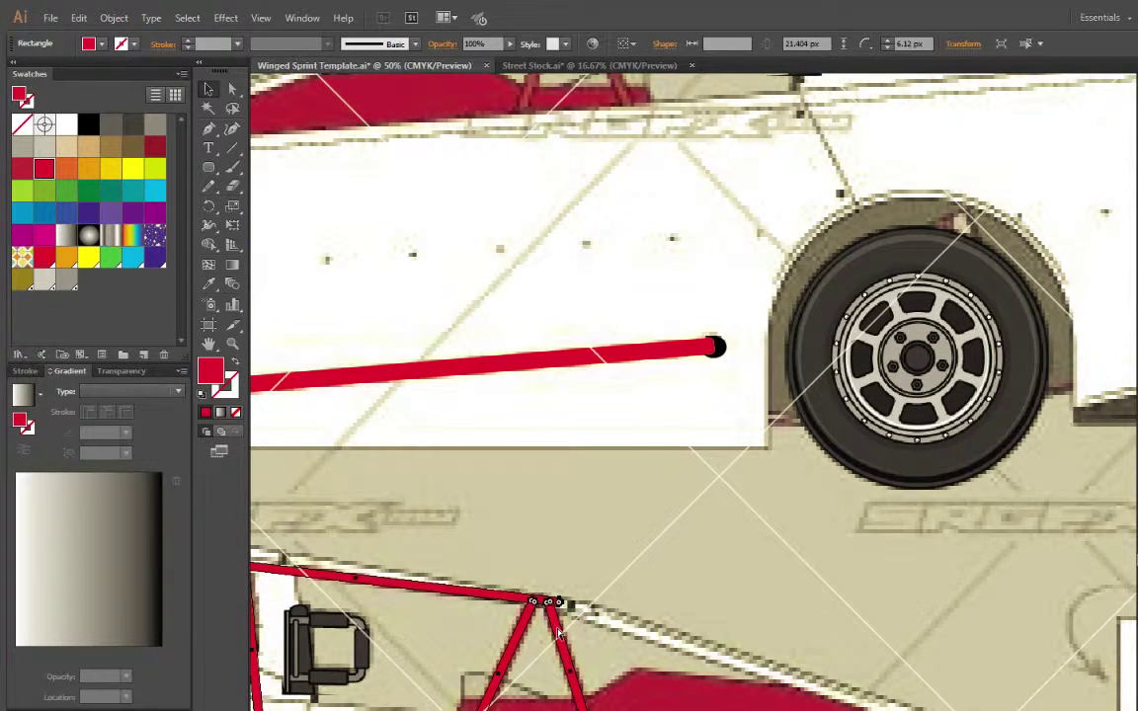
pyautogui.scroll(6, 541, 553)
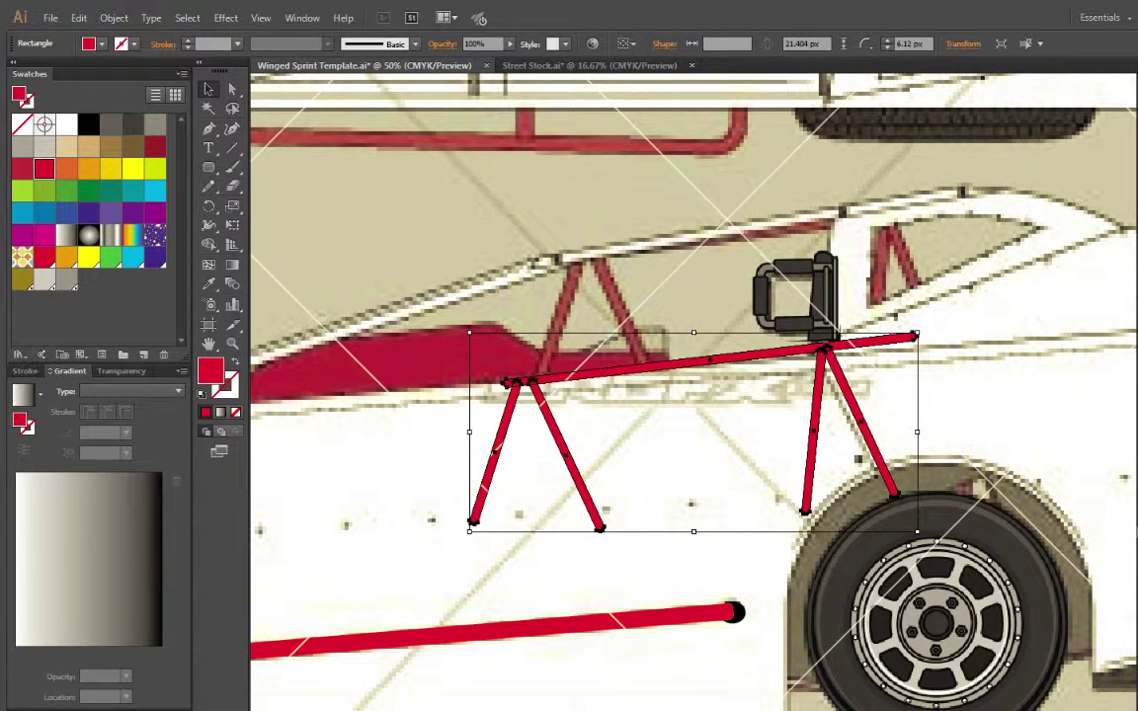
pyautogui.moveTo(586, 490); pyautogui.dragTo(650, 368)
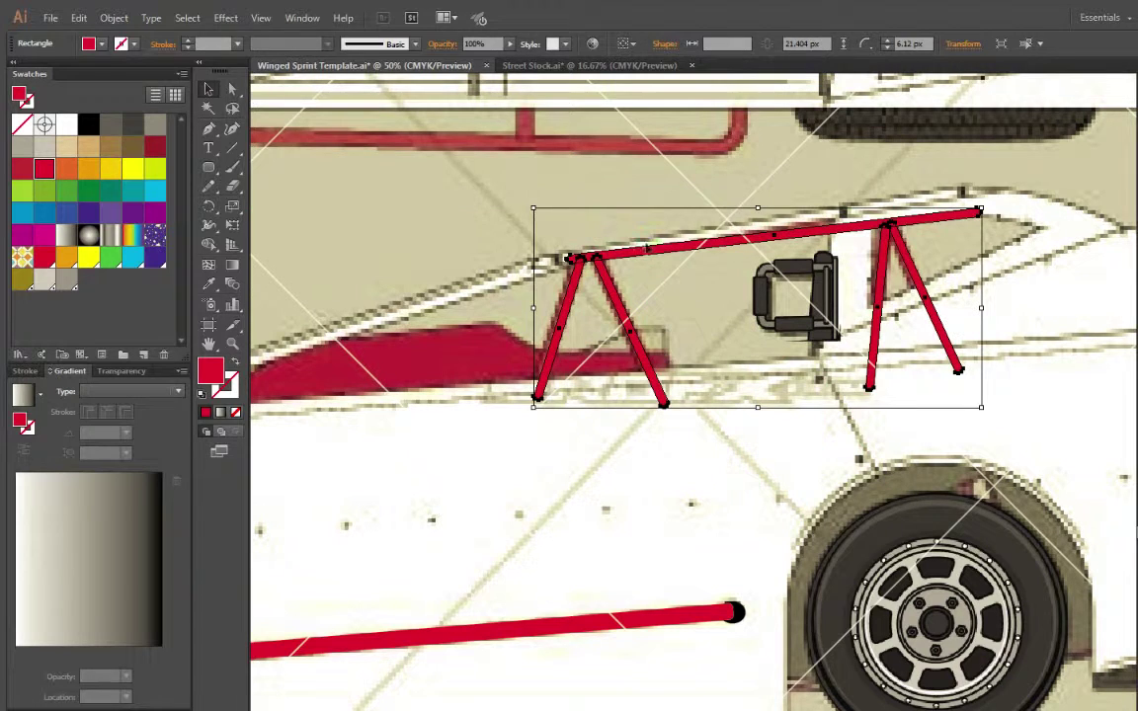
pyautogui.click(687, 190)
# Trace the upper car's dark red cockpit panel with the Pen tool as a closed red shape about 1152 px wide and 242 px tall
pyautogui.hscroll(-2, 570, 478)
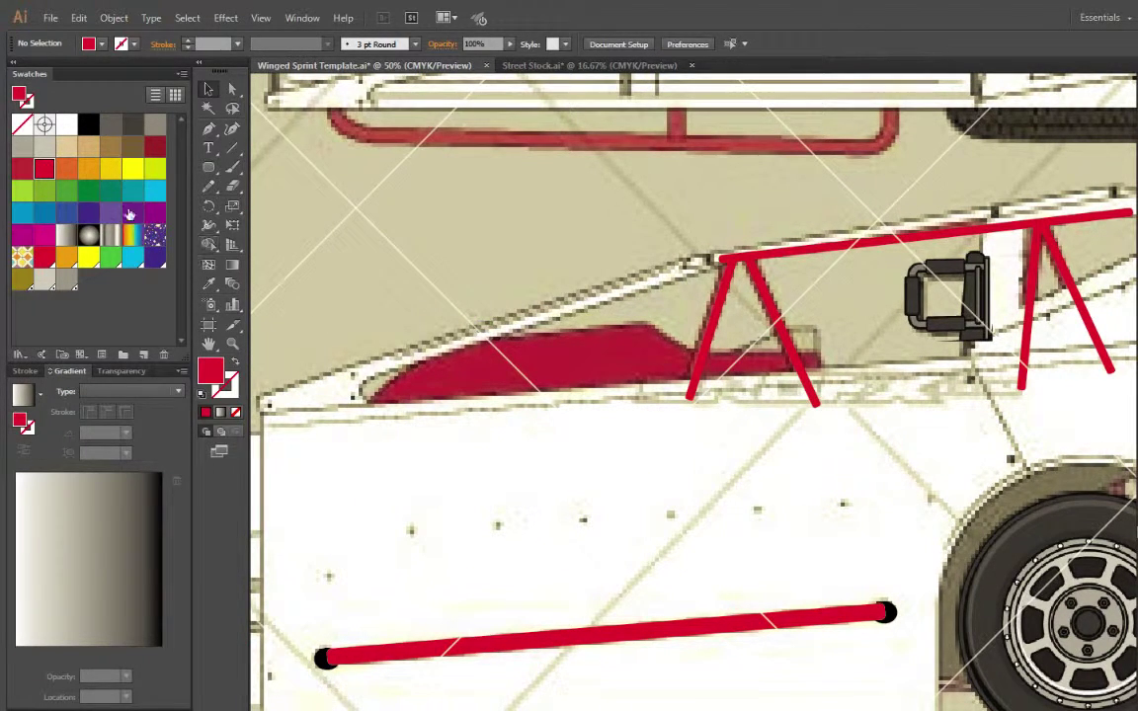
pyautogui.click(208, 131)
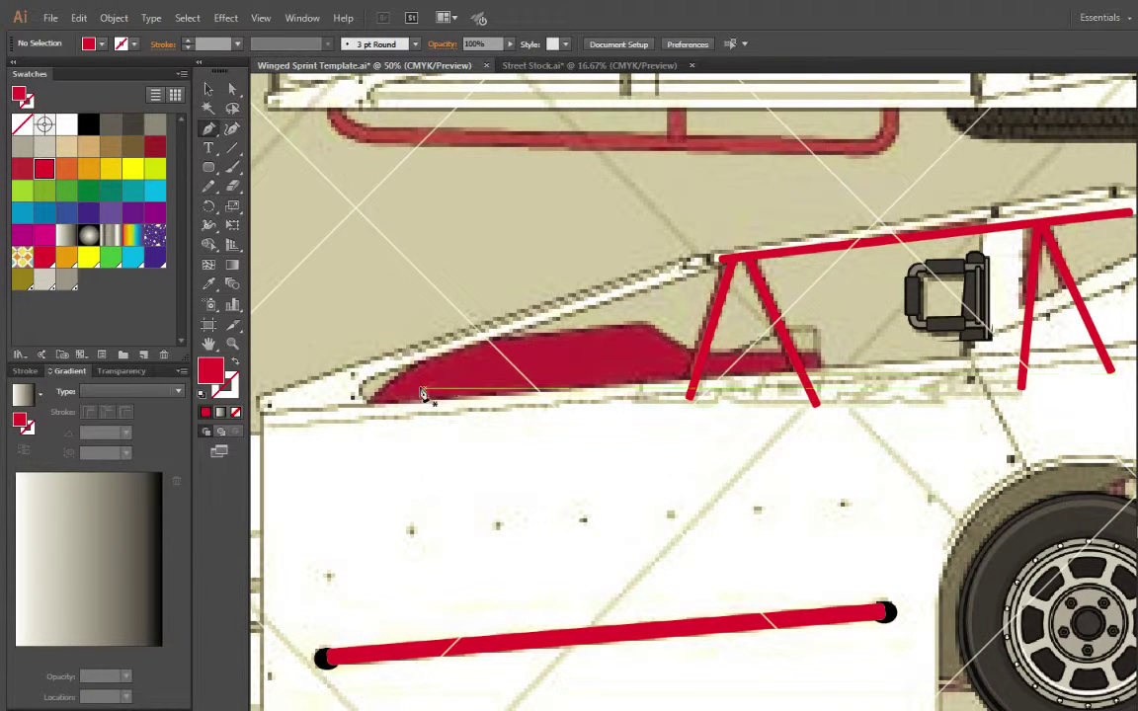
pyautogui.click(371, 403)
pyautogui.moveTo(499, 339); pyautogui.dragTo(585, 345)
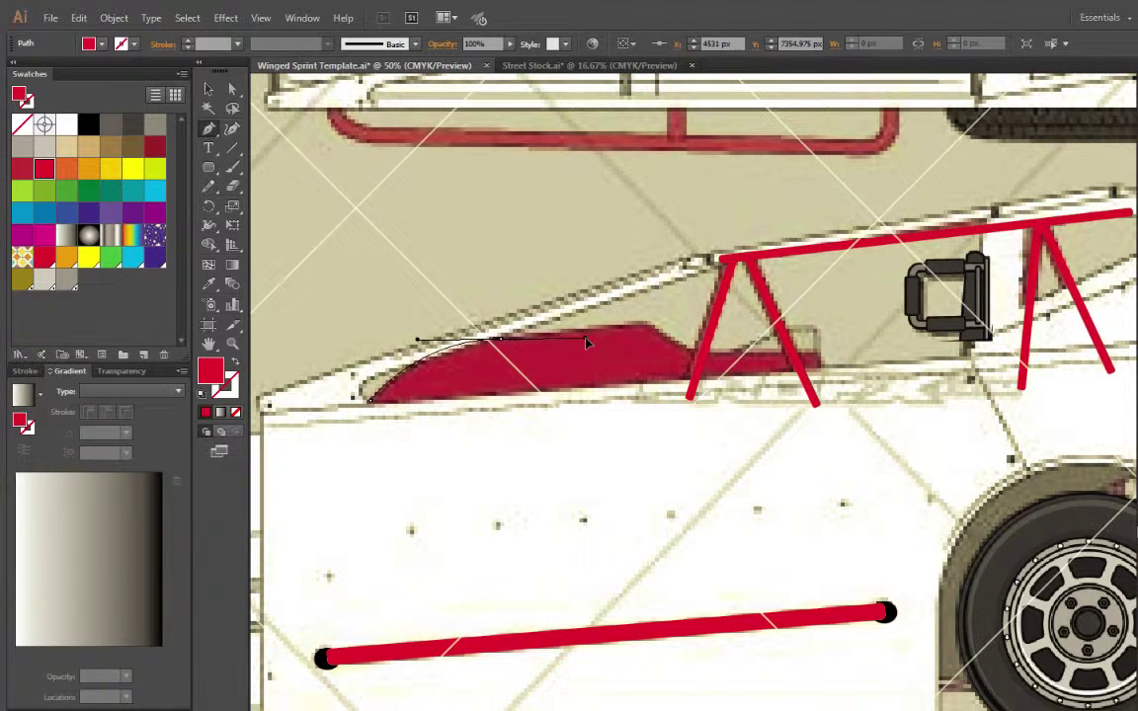
pyautogui.click(500, 341)
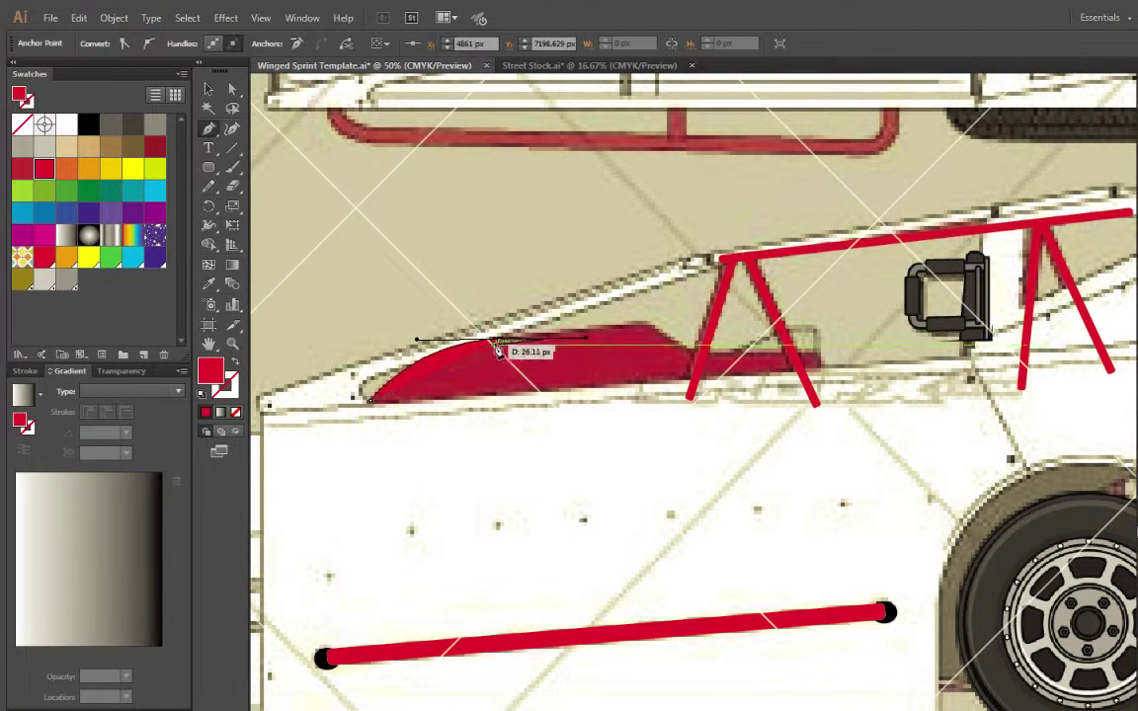
pyautogui.click(643, 324)
pyautogui.click(687, 349)
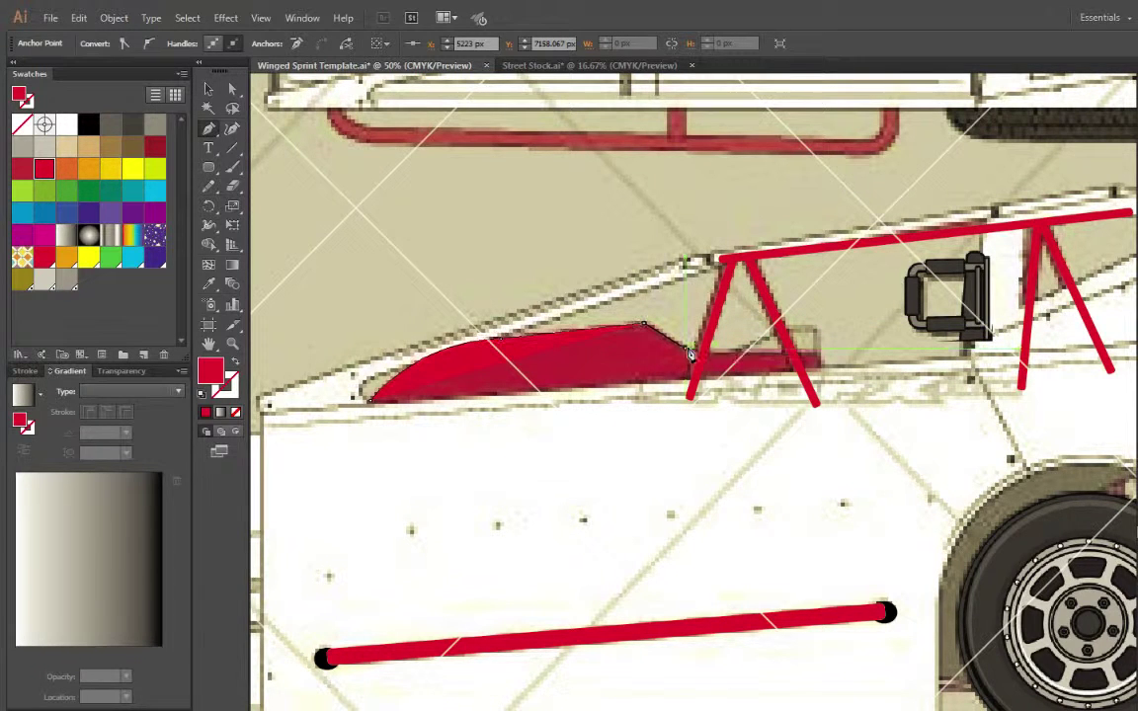
pyautogui.click(824, 372)
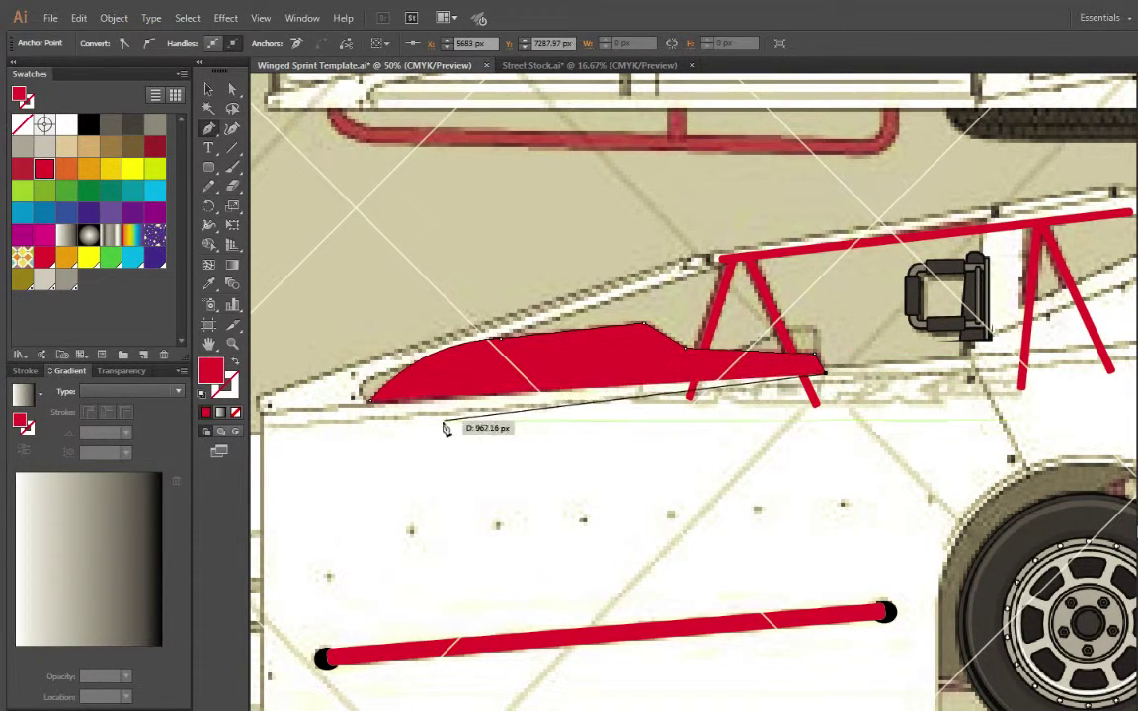
pyautogui.click(371, 417)
pyautogui.click(374, 409)
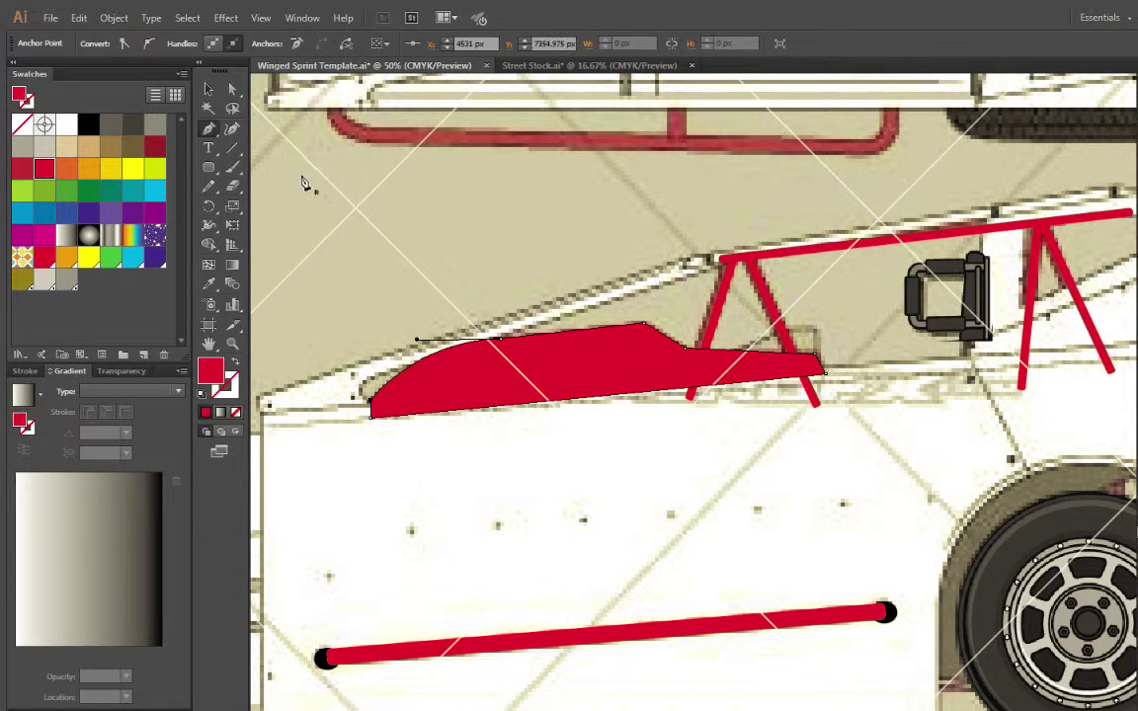
pyautogui.click(208, 89)
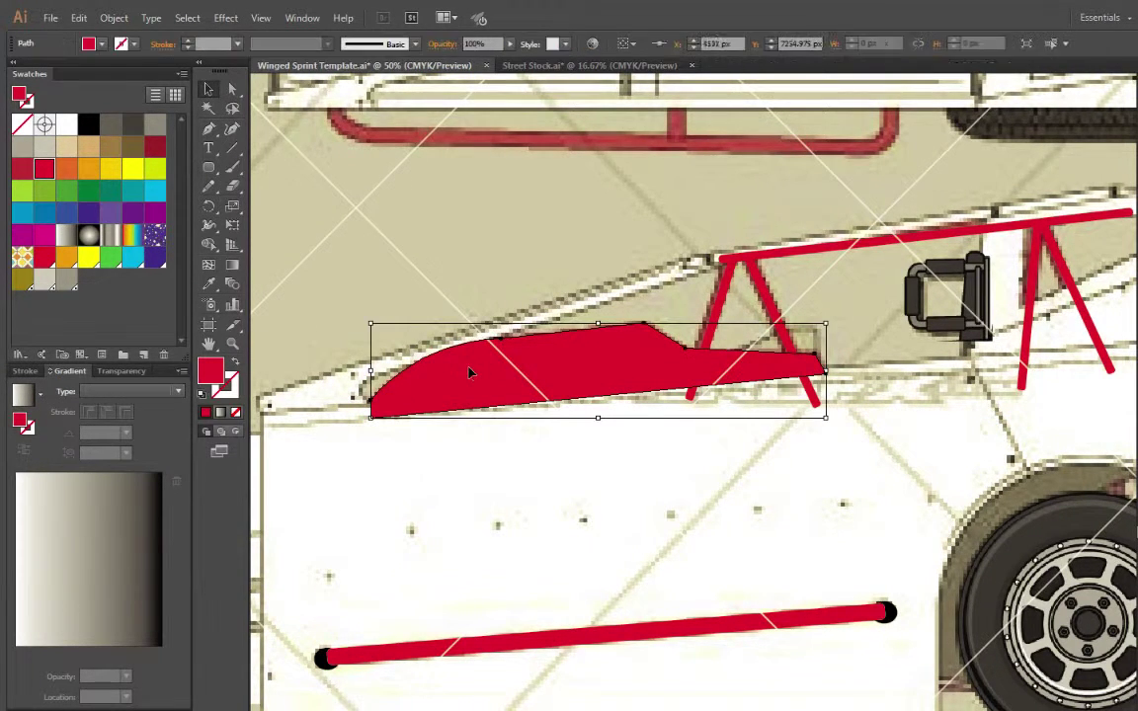
# Paste a copy of the red cockpit panel near the lower car, mirror it horizontally, and align it over that car's template panel
pyautogui.scroll(-4, 471, 372)
pyautogui.hscroll(2, 471, 373)
pyautogui.hscroll(6, 471, 372)
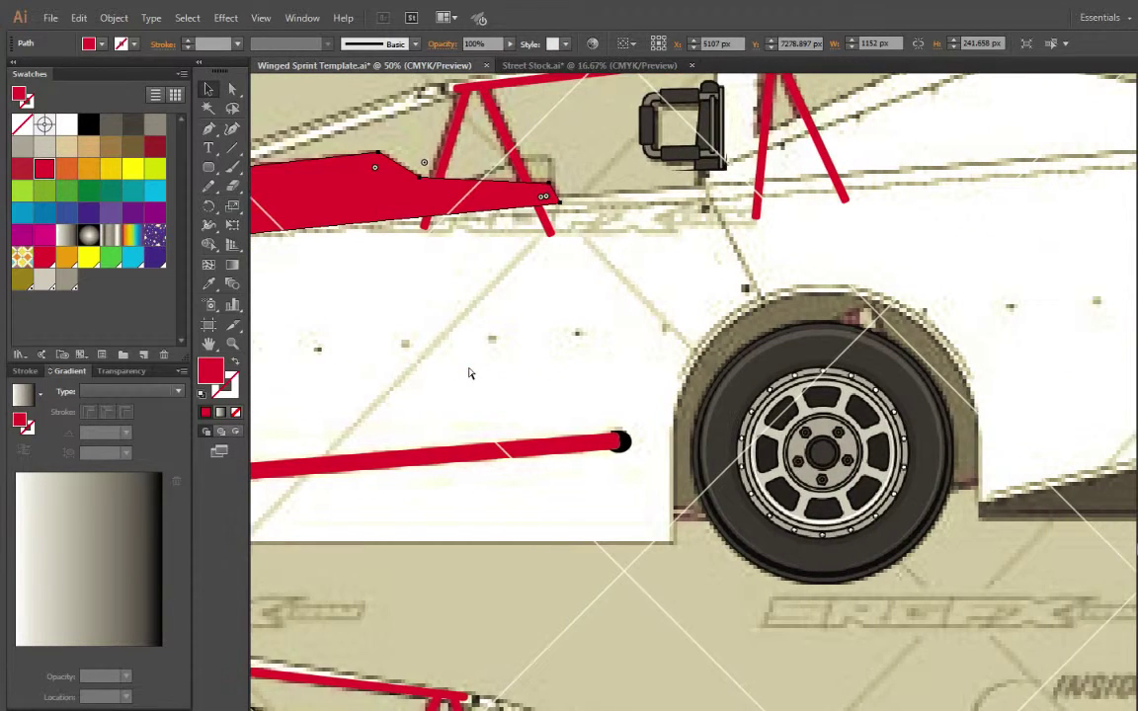
pyautogui.scroll(-3, 471, 372)
pyautogui.scroll(-3, 471, 373)
pyautogui.hscroll(-4, 470, 372)
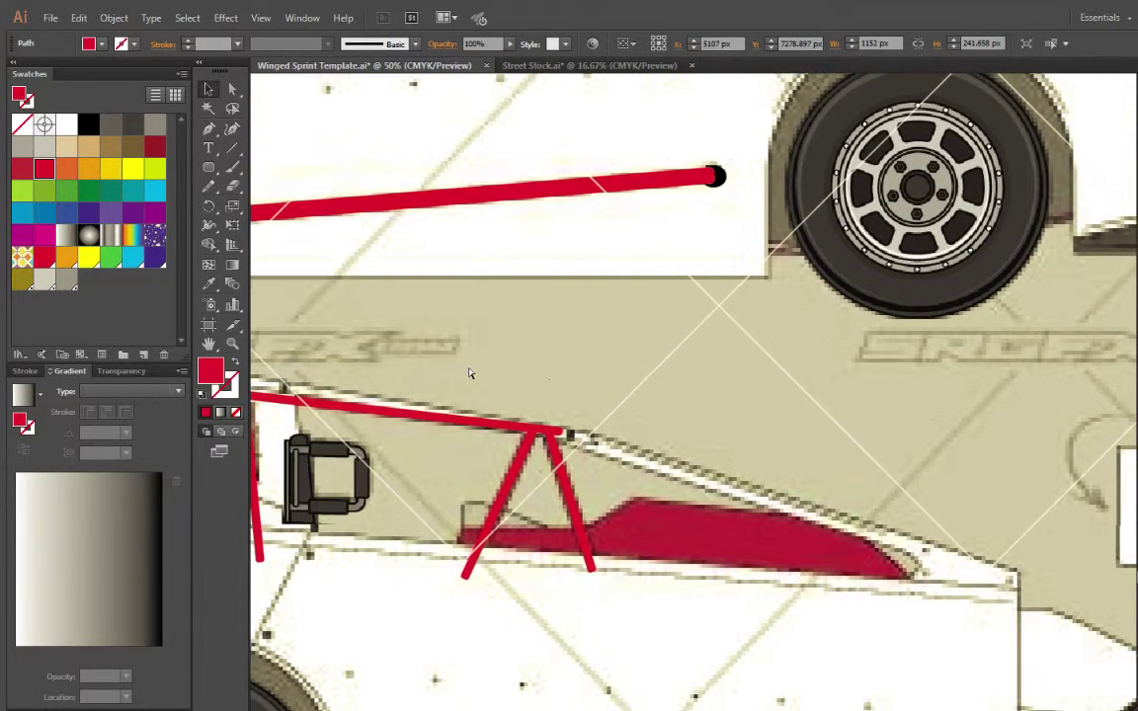
pyautogui.click(715, 413)
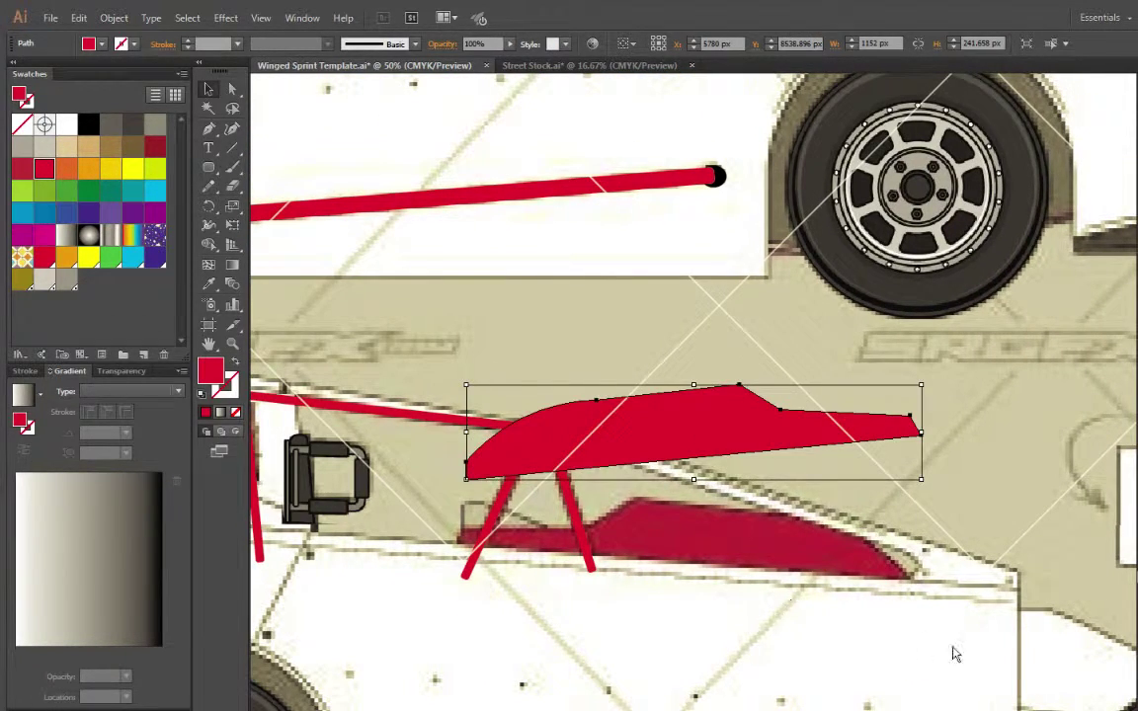
pyautogui.press('o')
pyautogui.moveTo(787, 452); pyautogui.dragTo(775, 559)
pyautogui.click(1027, 464)
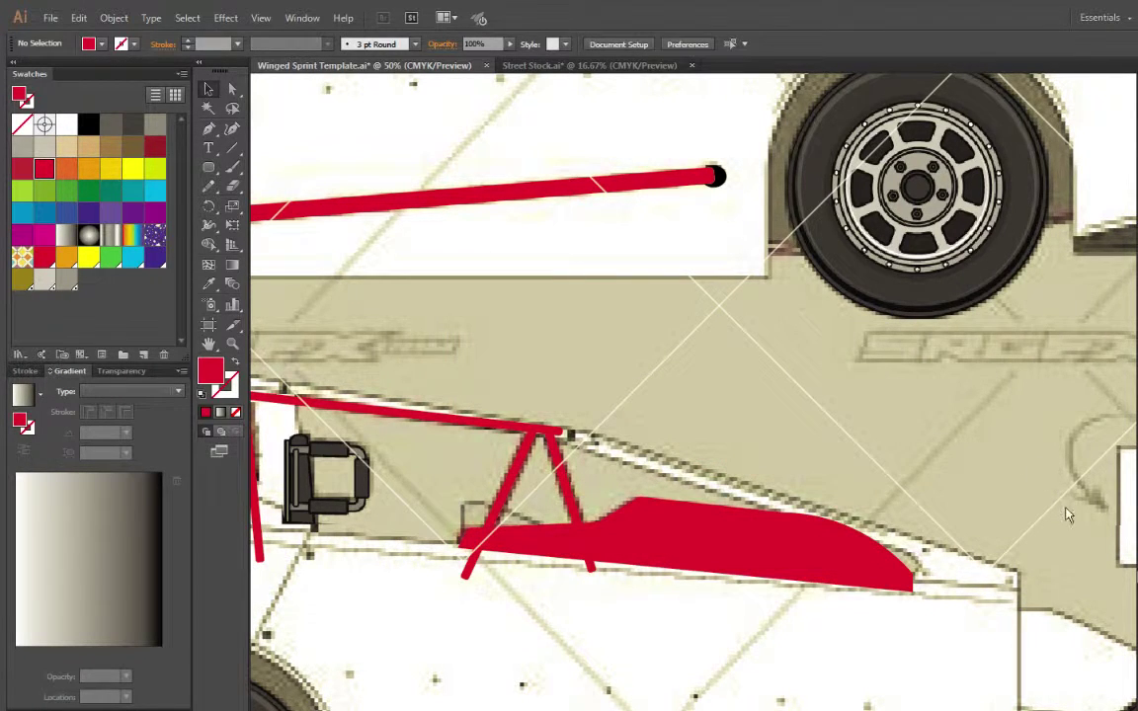
# Hide the template image and show the white body panels in front of the roll cage bars and cockpit panels
pyautogui.hotkey('ctrl', '-')
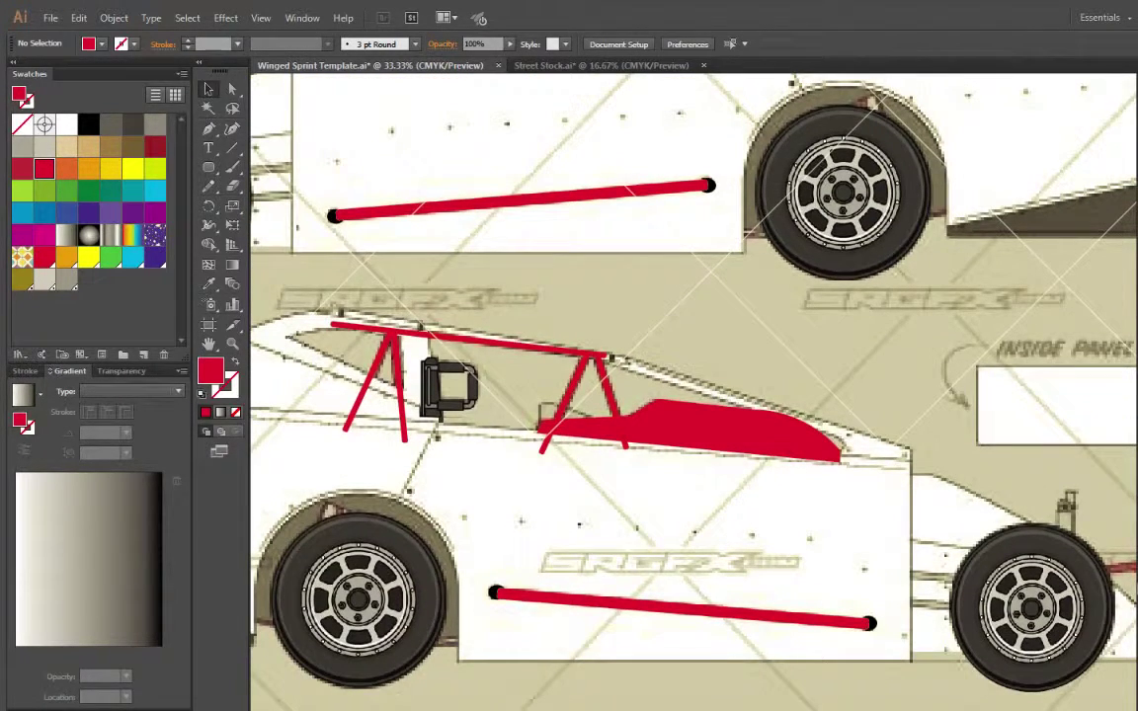
pyautogui.hotkey('ctrl', 'shift', 'w')
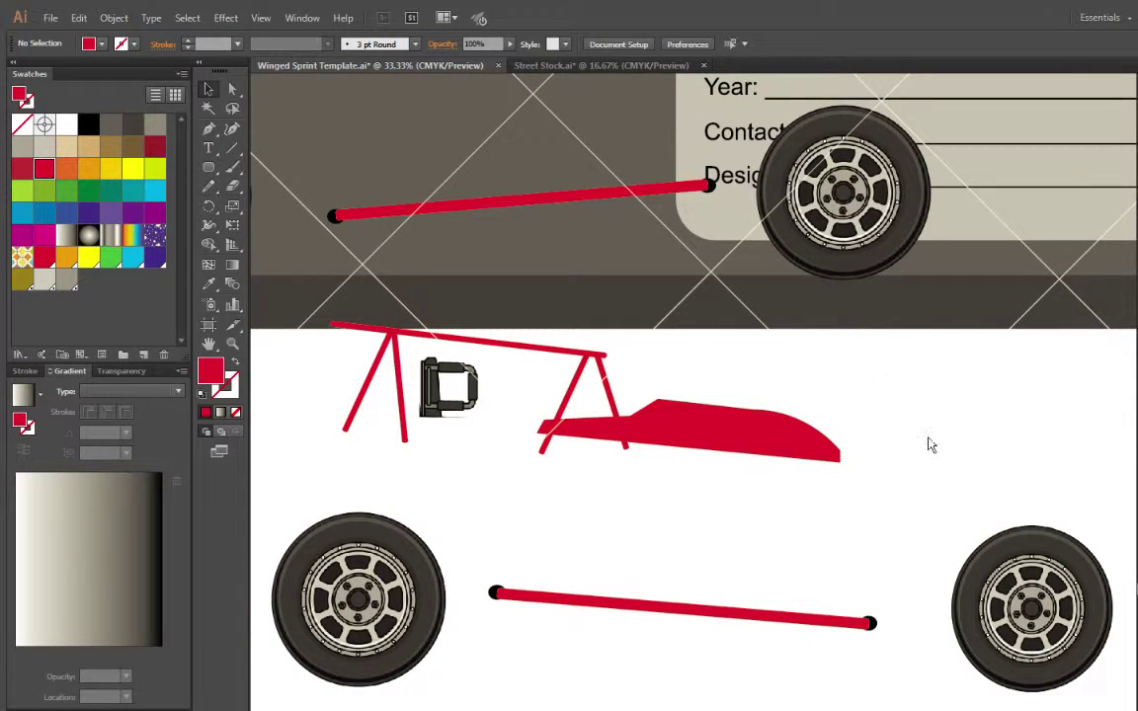
pyautogui.hotkey('ctrl', '-')
pyautogui.hotkey('ctrl', '-')
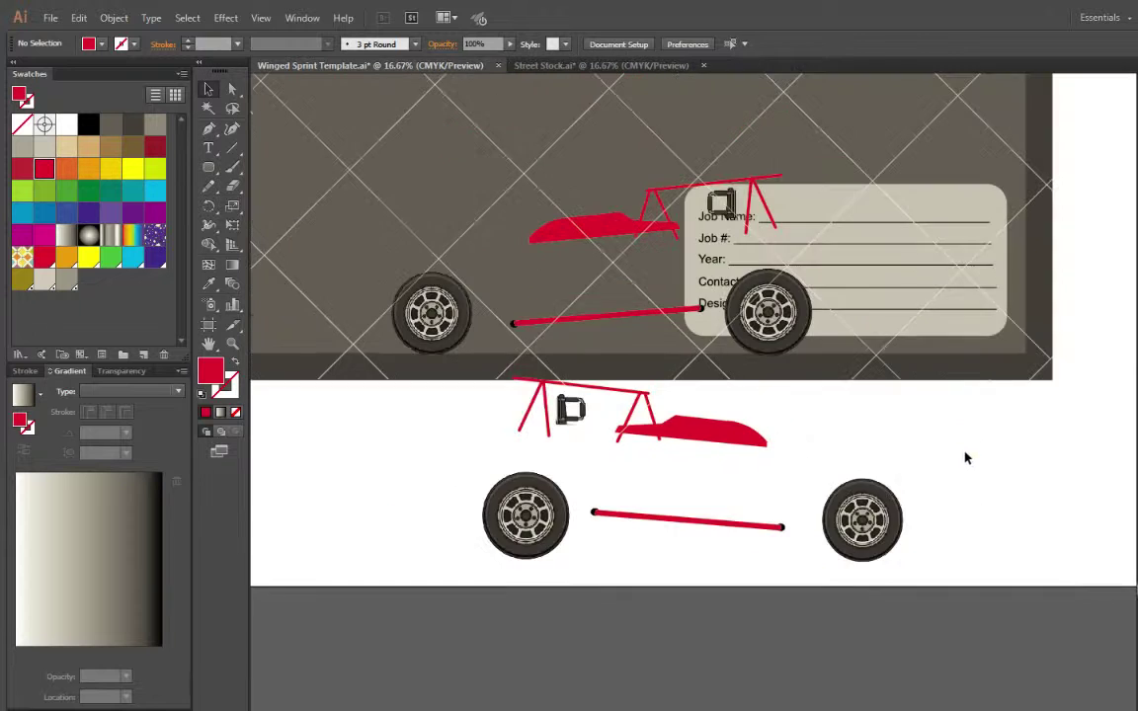
pyautogui.scroll(10, 954, 406)
pyautogui.scroll(-3, 957, 394)
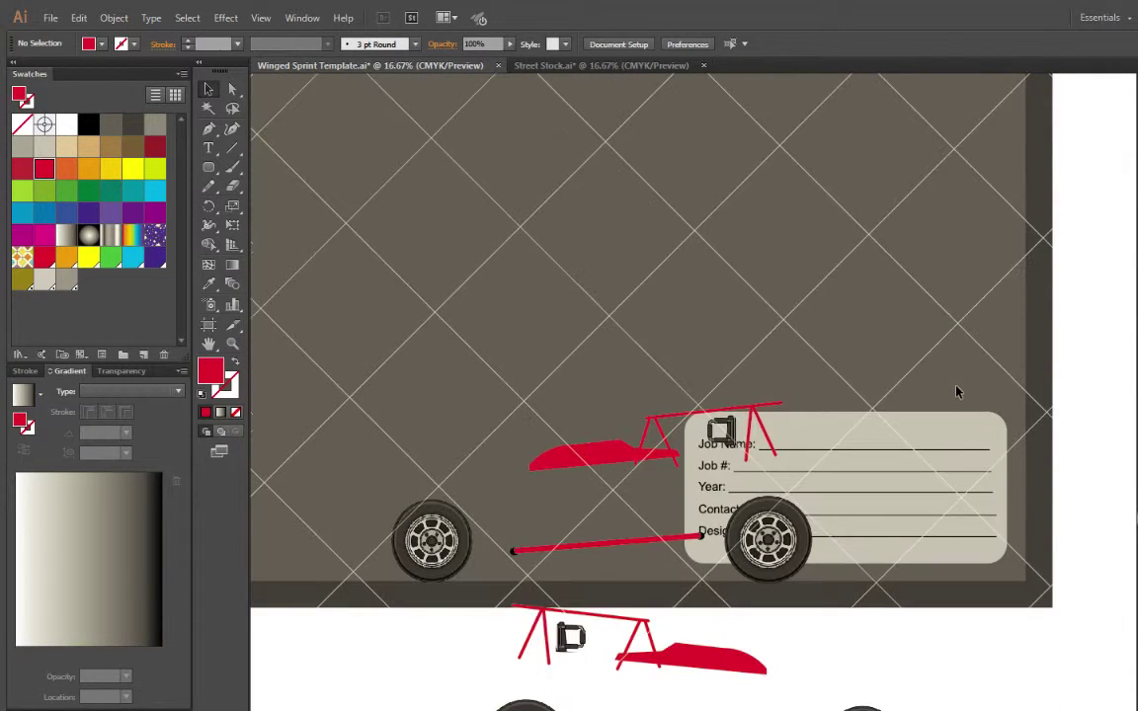
pyautogui.hotkey('ctrl', '-')
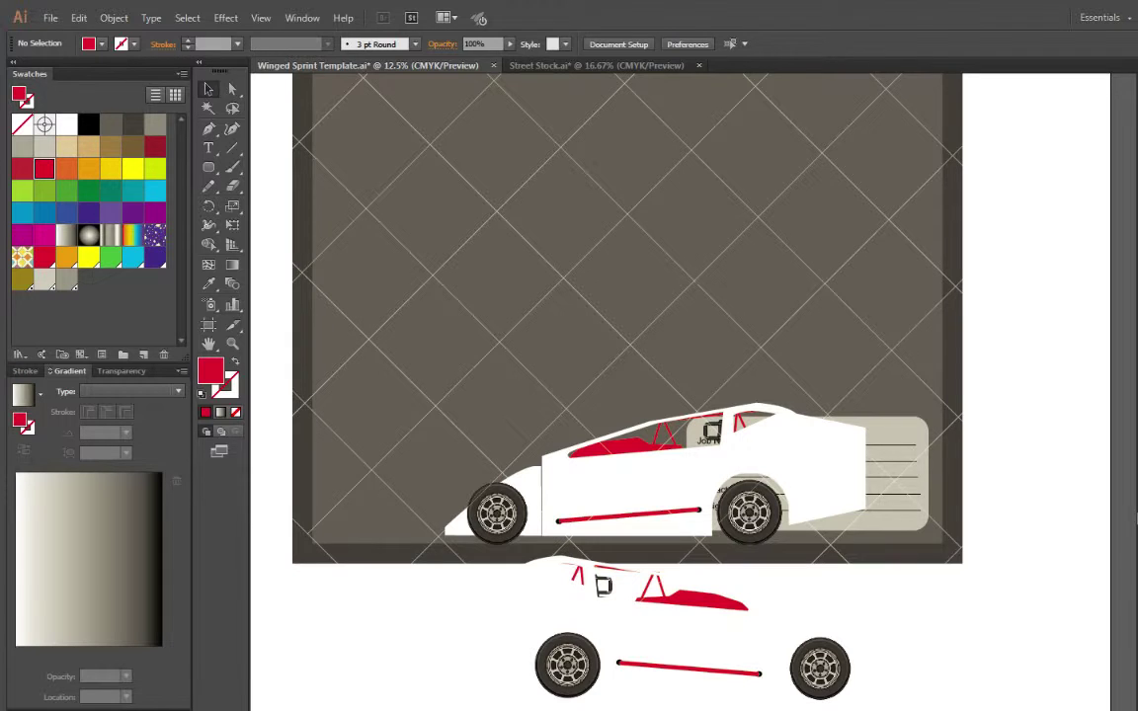
pyautogui.moveTo(325, 706); pyautogui.dragTo(925, 281)
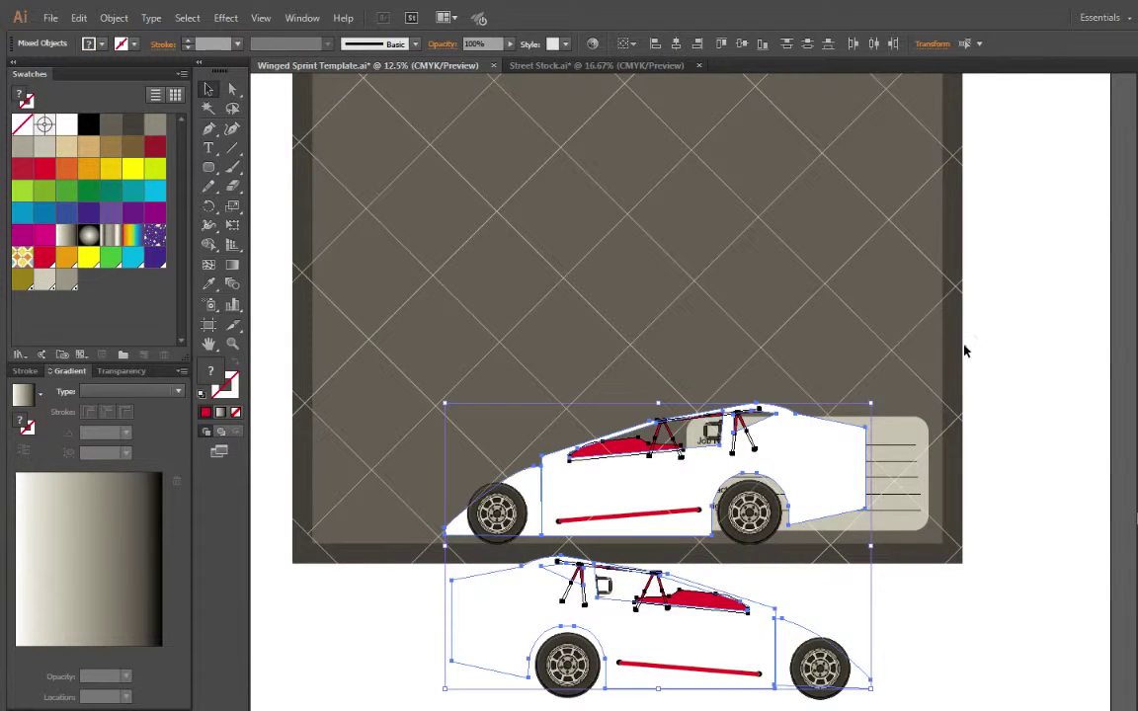
pyautogui.moveTo(793, 486); pyautogui.dragTo(803, 148)
pyautogui.hotkey('ctrl', 'z')
# Select both complete cars and move them together up onto the dark background, into its upper right area
pyautogui.click(996, 589)
pyautogui.moveTo(932, 710); pyautogui.dragTo(386, 281)
pyautogui.moveTo(666, 471); pyautogui.dragTo(623, 195)
pyautogui.scroll(5, 725, 411)
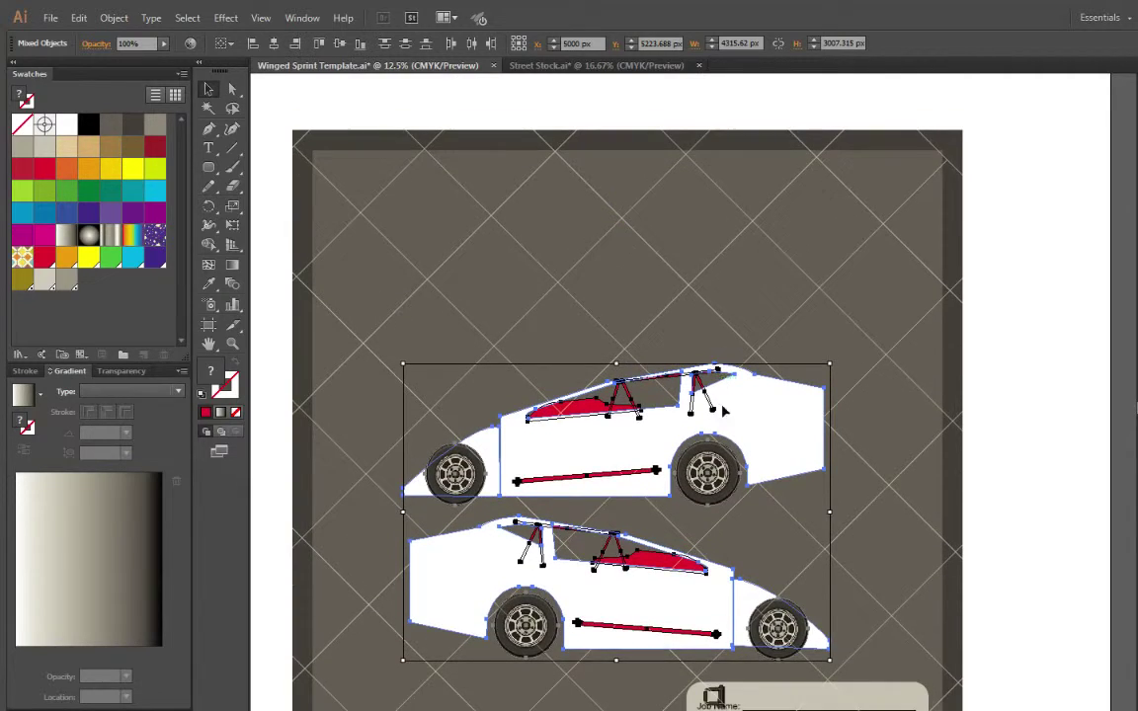
pyautogui.scroll(-2, 724, 411)
pyautogui.moveTo(757, 409); pyautogui.dragTo(872, 198)
# Move the lower car down to the left edge of the dark background, level with the space above the job details box
pyautogui.click(468, 502)
pyautogui.moveTo(449, 514); pyautogui.dragTo(991, 253)
pyautogui.moveTo(720, 348); pyautogui.dragTo(536, 542)
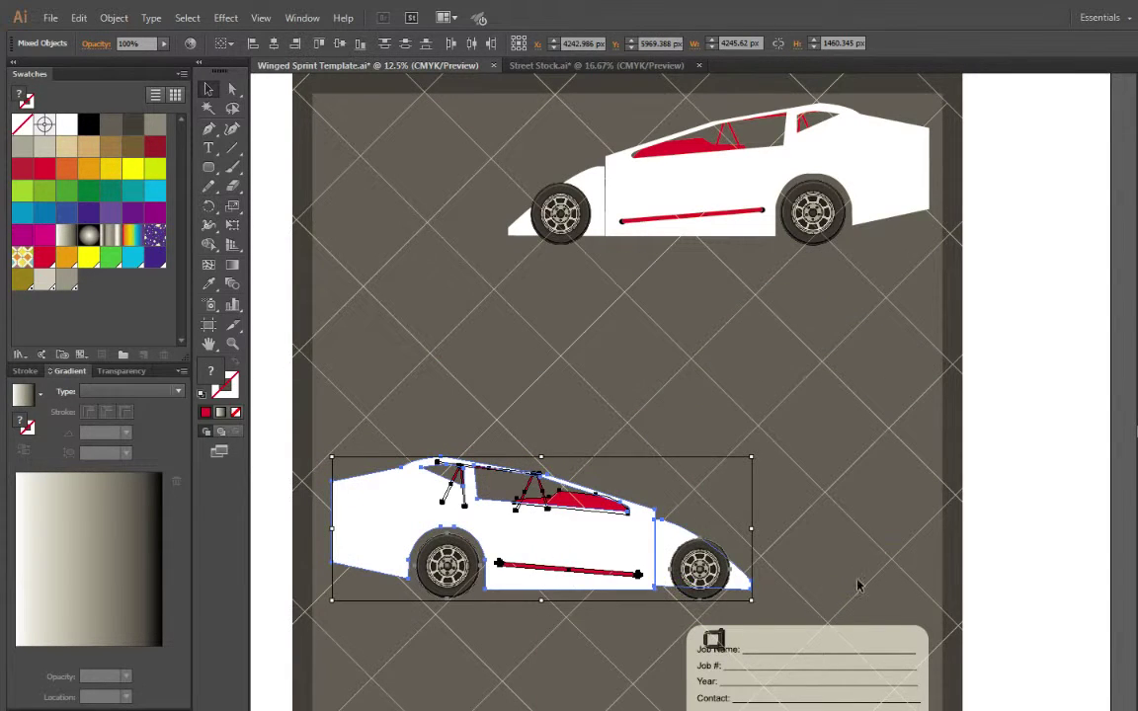
pyautogui.click(981, 552)
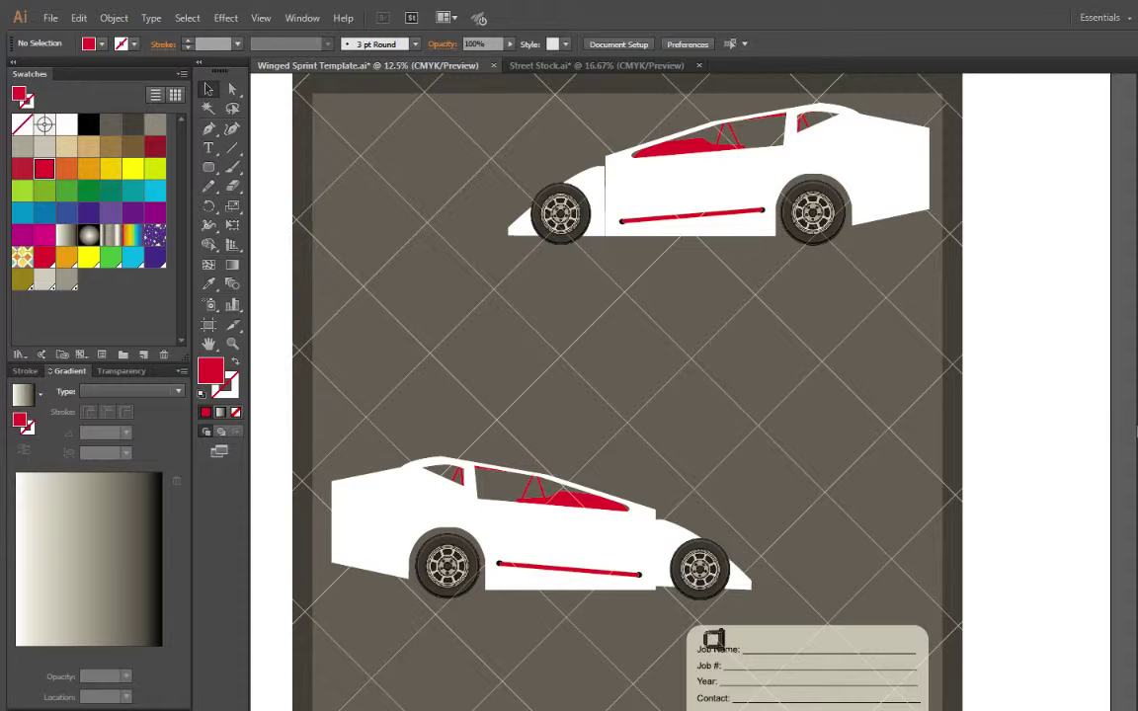
# Move the leftover seat graphic into the upper car's window and paste a copy into the lower car's window
pyautogui.click(714, 639)
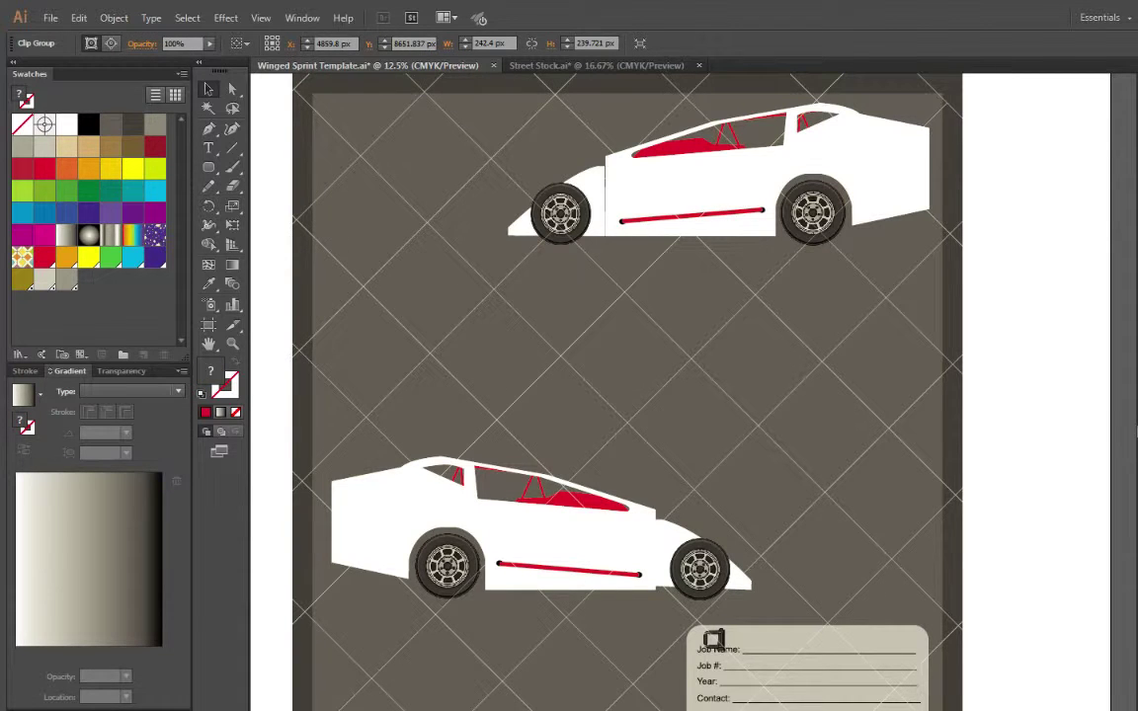
pyautogui.click(1000, 423)
pyautogui.moveTo(716, 644); pyautogui.dragTo(780, 137)
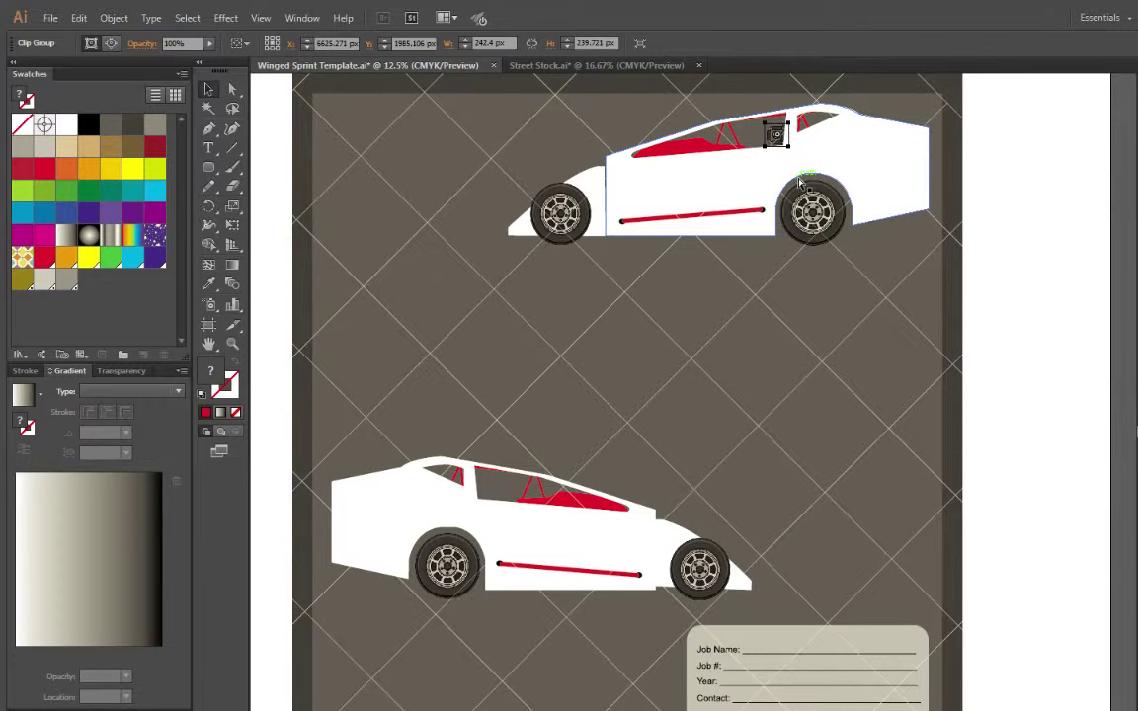
pyautogui.hotkey('ctrl', 'v')
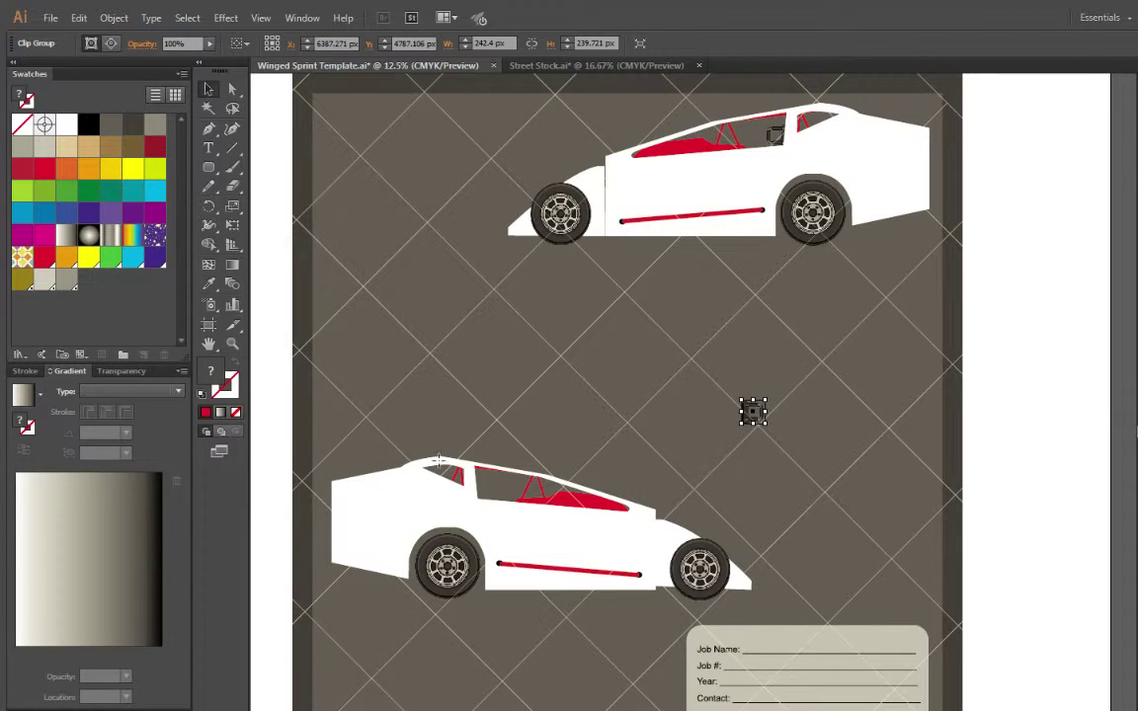
pyautogui.moveTo(739, 416); pyautogui.dragTo(487, 491)
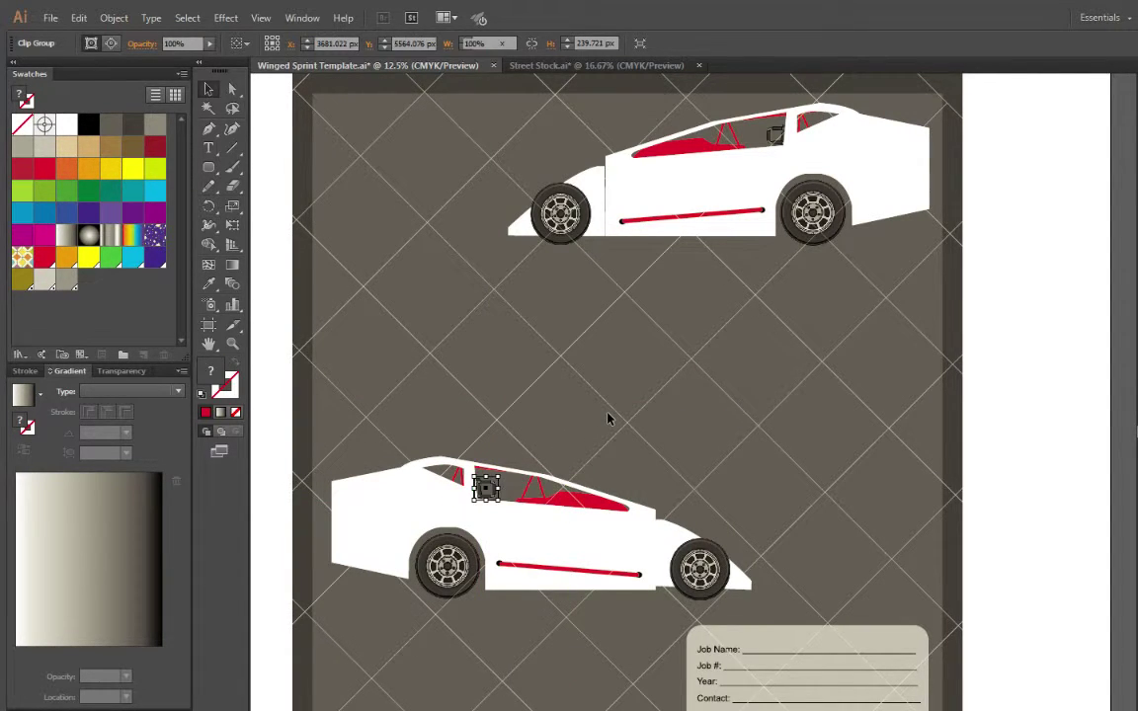
pyautogui.click(547, 369)
# Bring back the hidden template image and delete it from the artwork
pyautogui.scroll(-2, 610, 419)
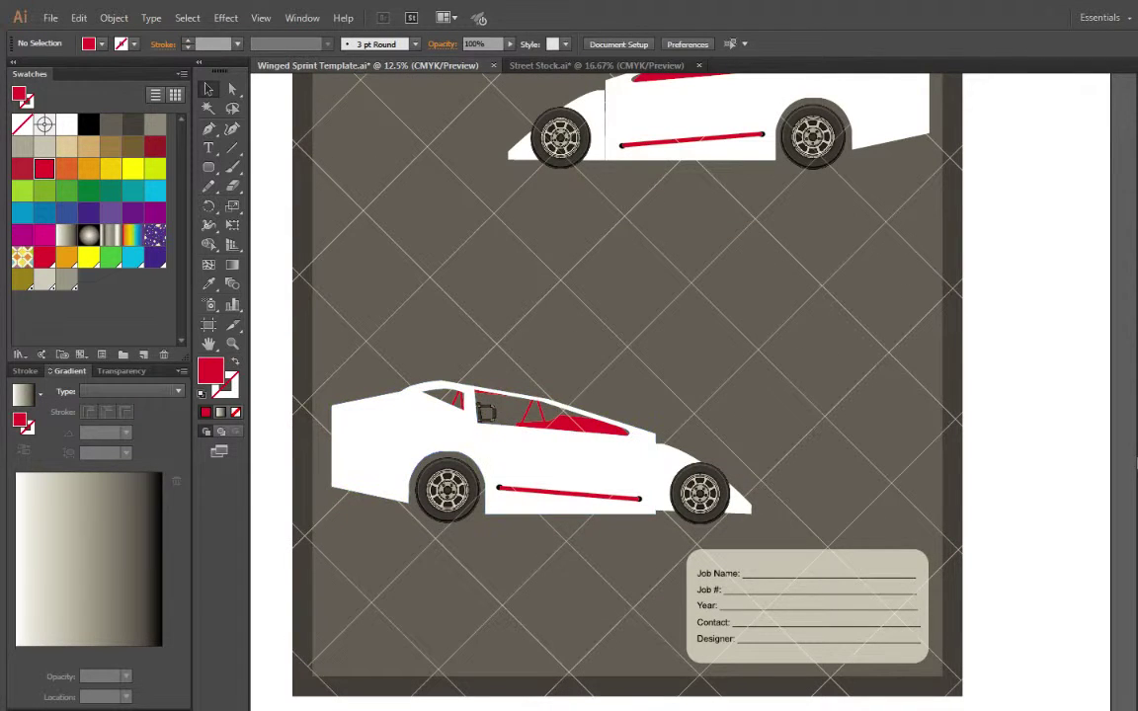
pyautogui.scroll(2, 584, 246)
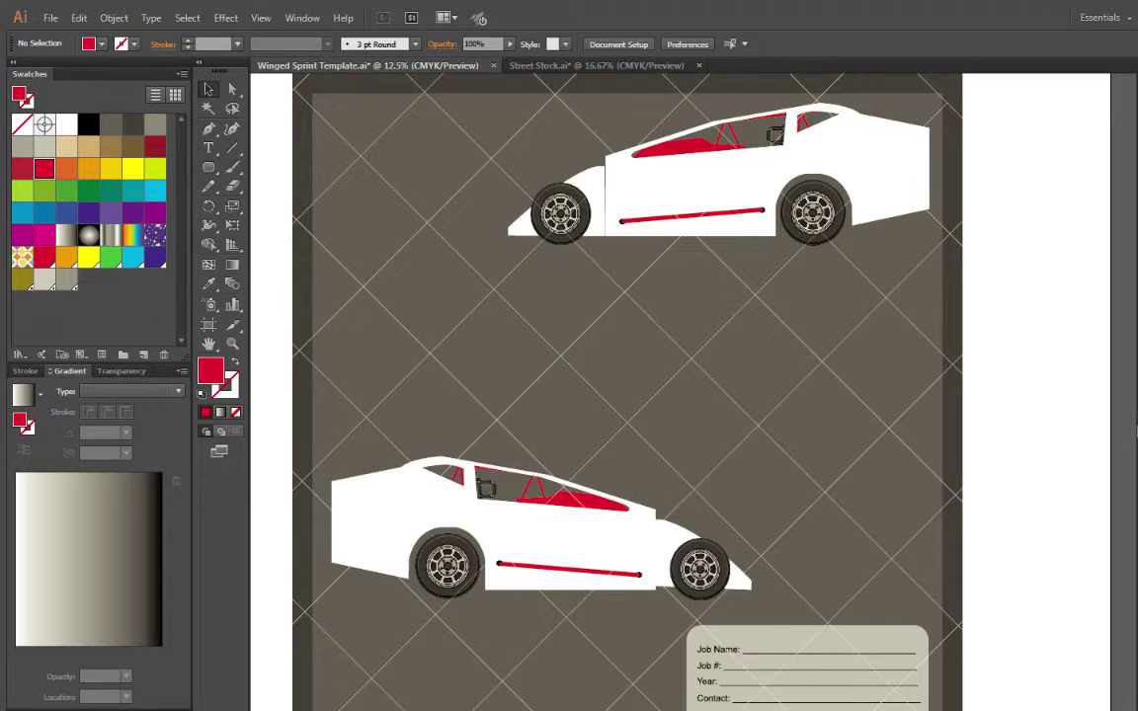
pyautogui.hotkey('ctrl', 'z')
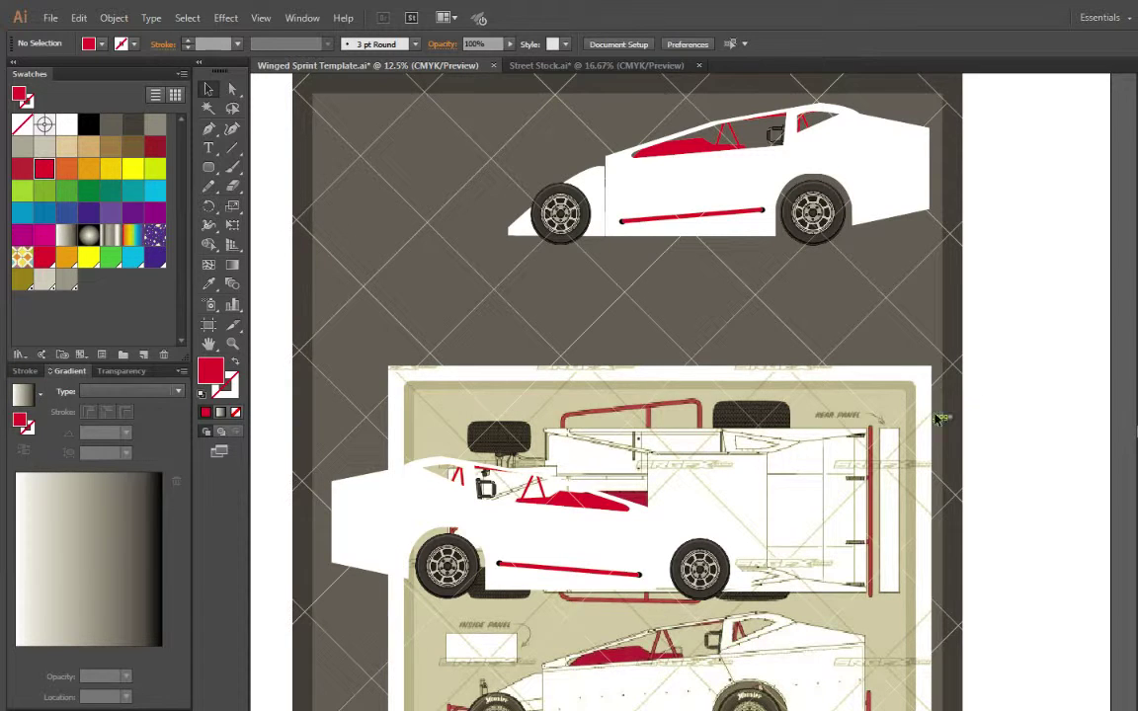
pyautogui.scroll(-5, 1093, 362)
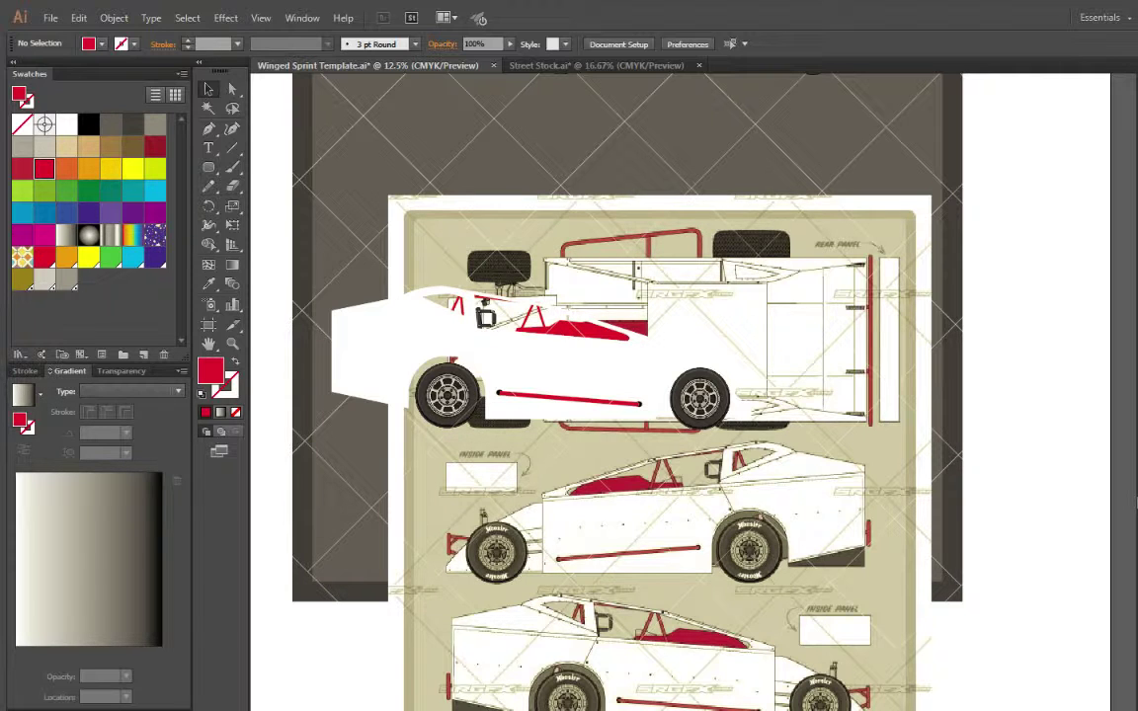
pyautogui.click(659, 445)
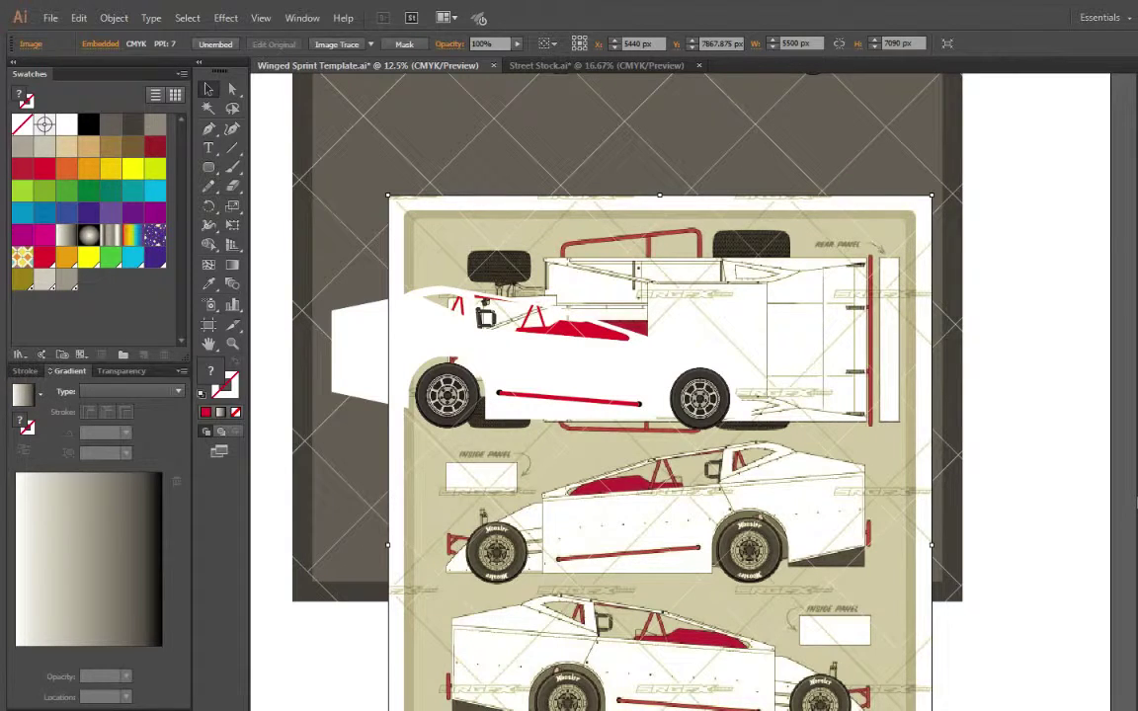
pyautogui.press('Delete')
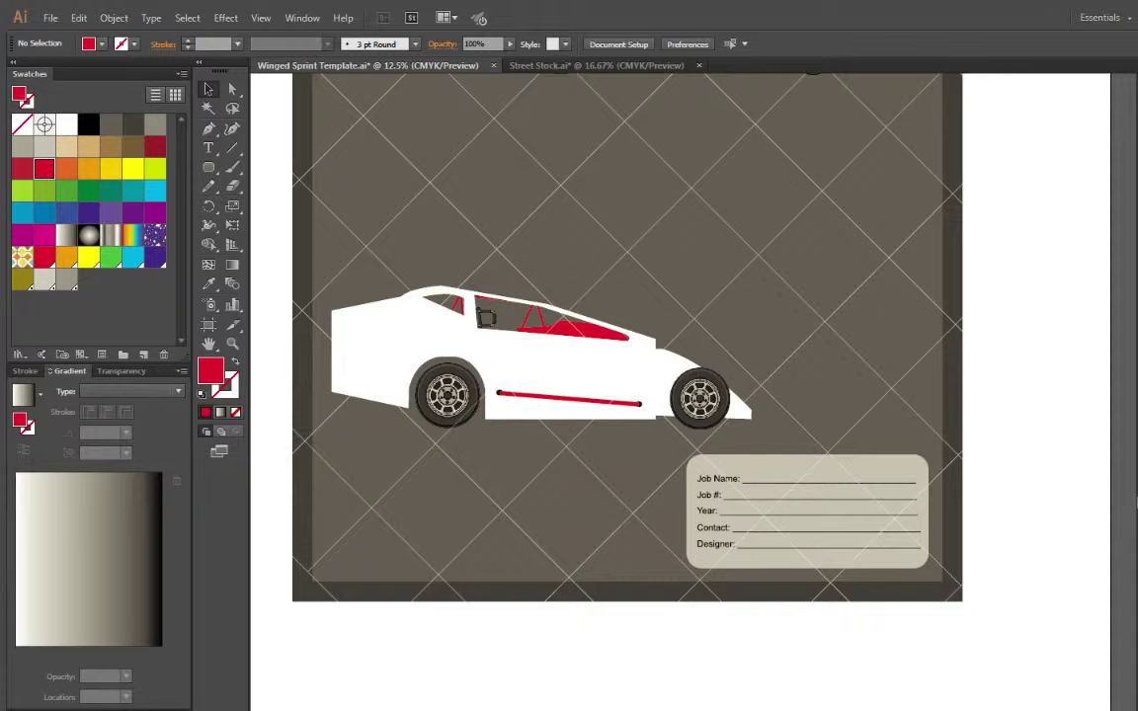
# Select the whole lower car and move it directly beneath the upper car, lining up their outer ends
pyautogui.scroll(5, 1047, 326)
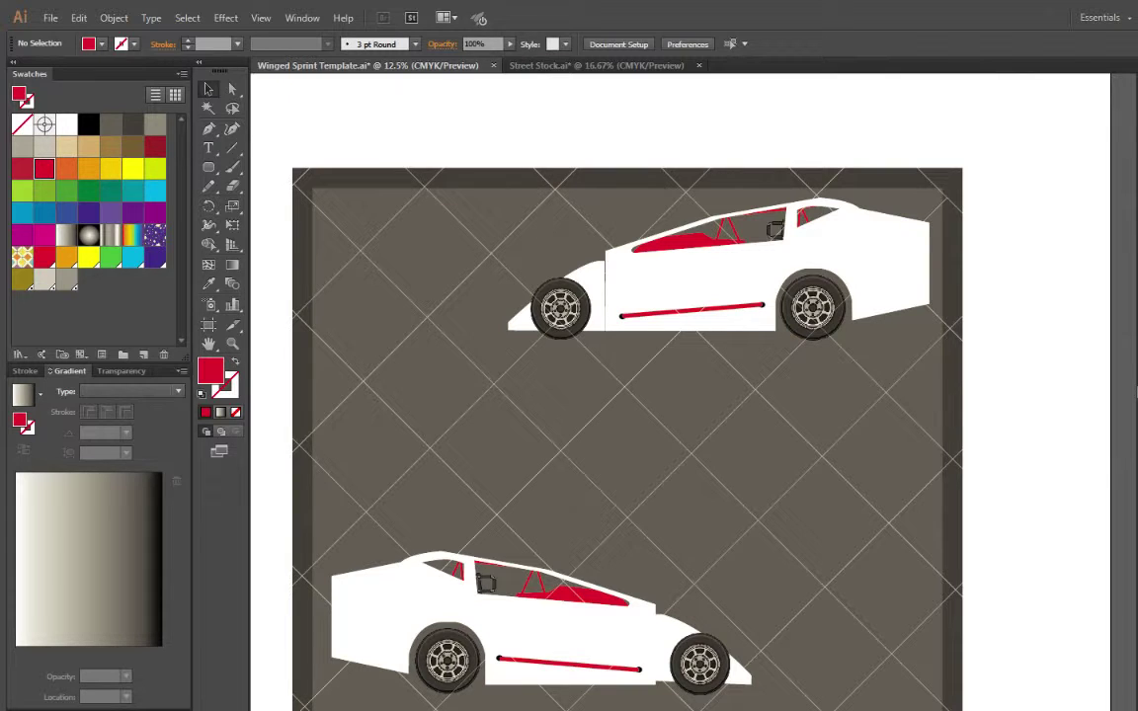
pyautogui.scroll(-1, 419, 584)
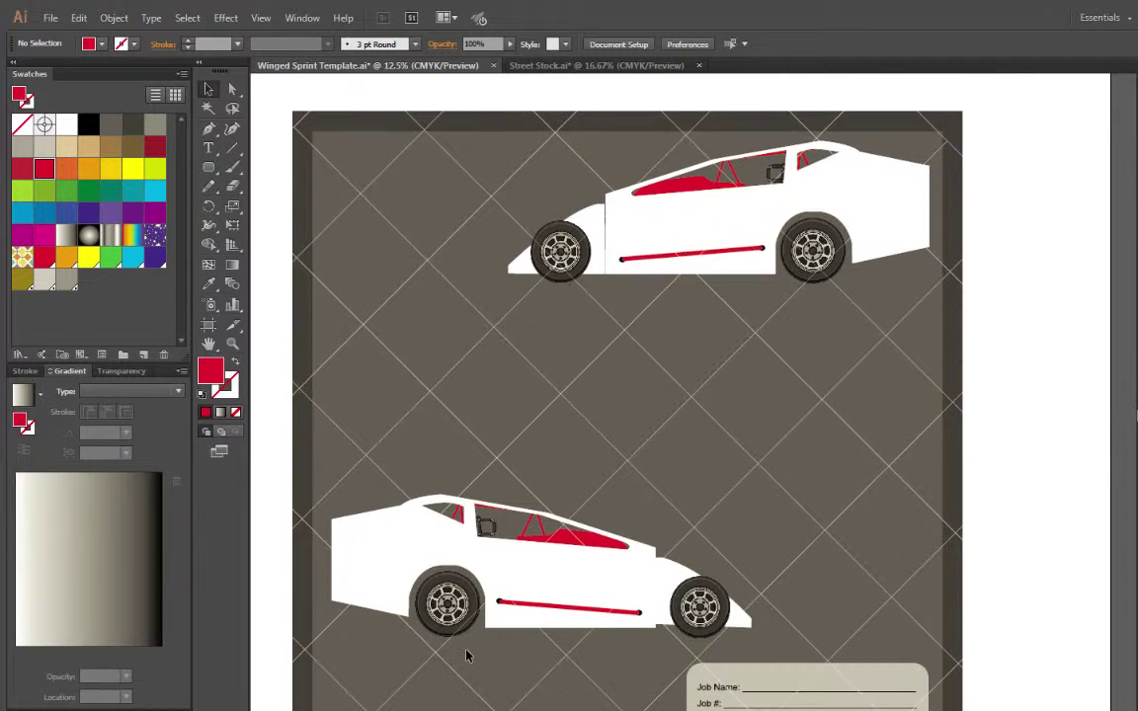
pyautogui.click(418, 578)
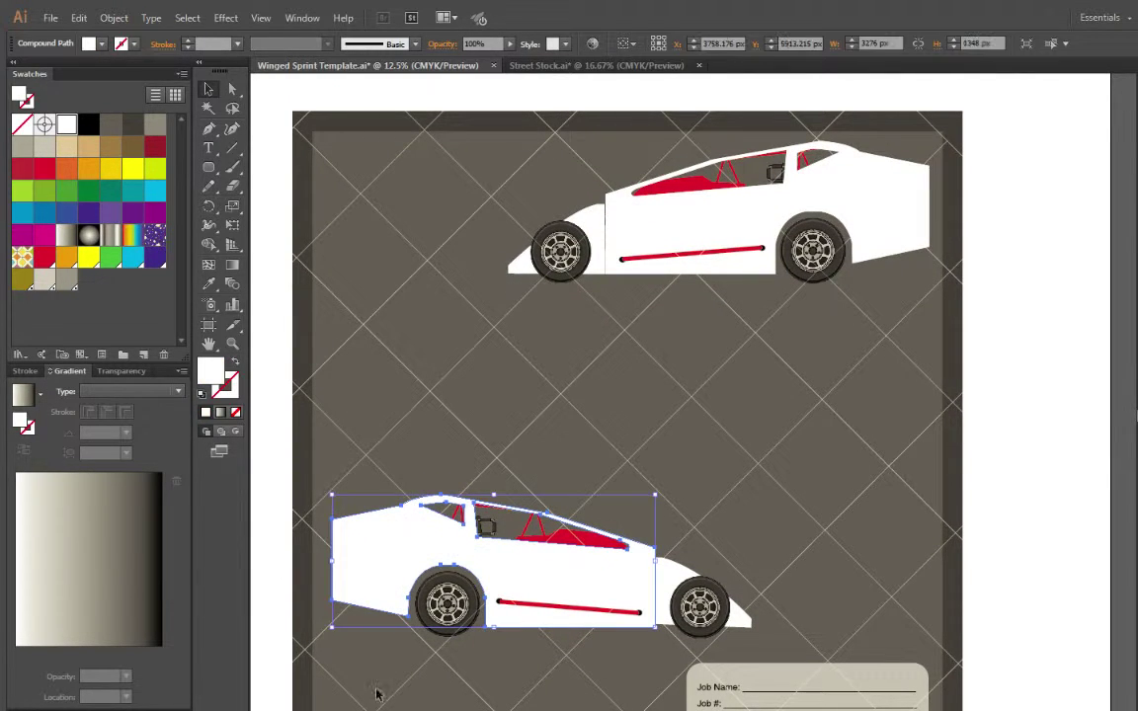
pyautogui.click(1039, 330)
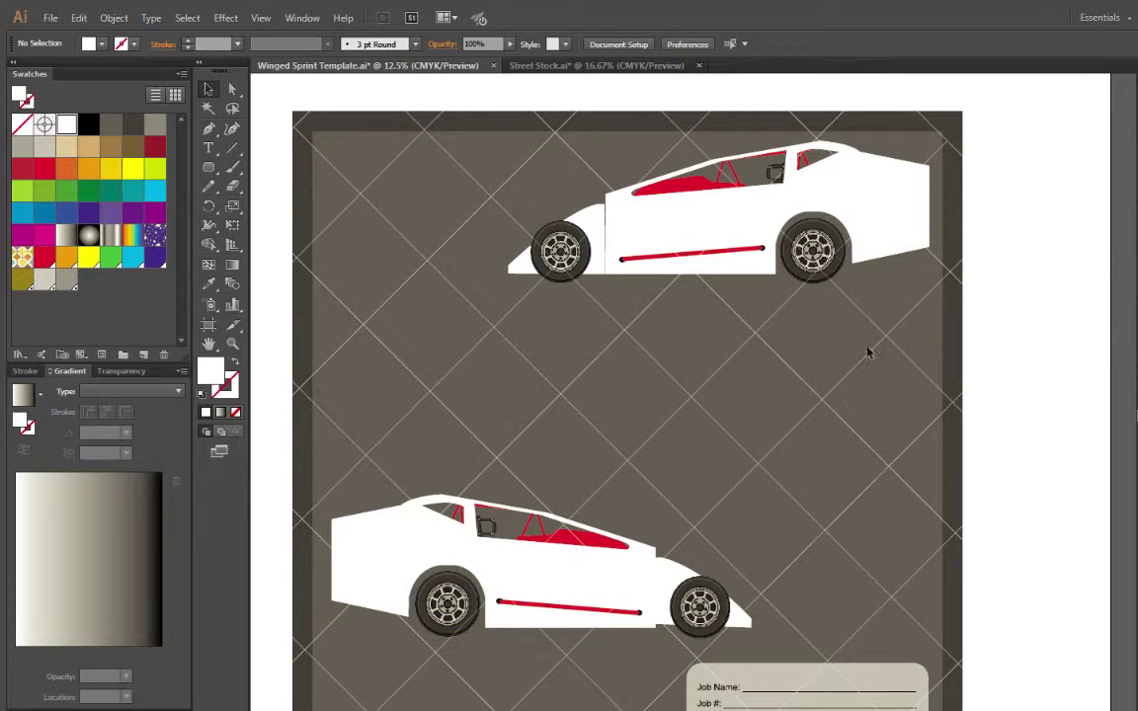
pyautogui.moveTo(309, 633); pyautogui.dragTo(809, 419)
pyautogui.moveTo(558, 599); pyautogui.dragTo(737, 430)
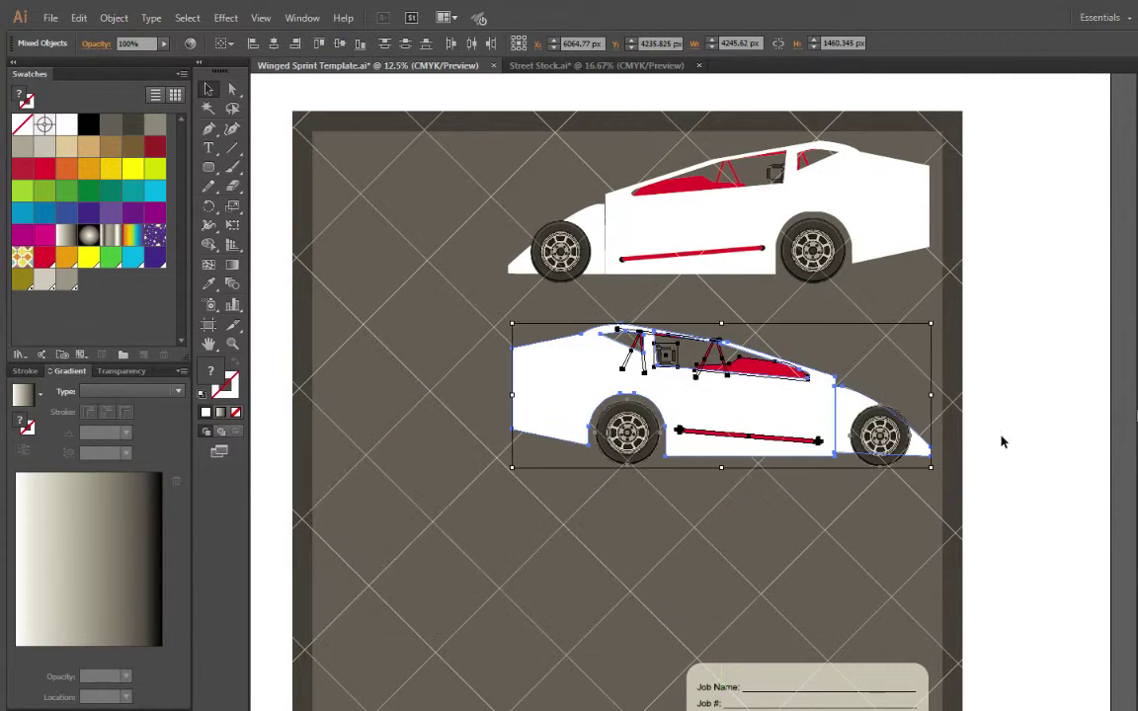
pyautogui.click(1039, 444)
pyautogui.scroll(-2, 1039, 443)
pyautogui.scroll(1, 1039, 443)
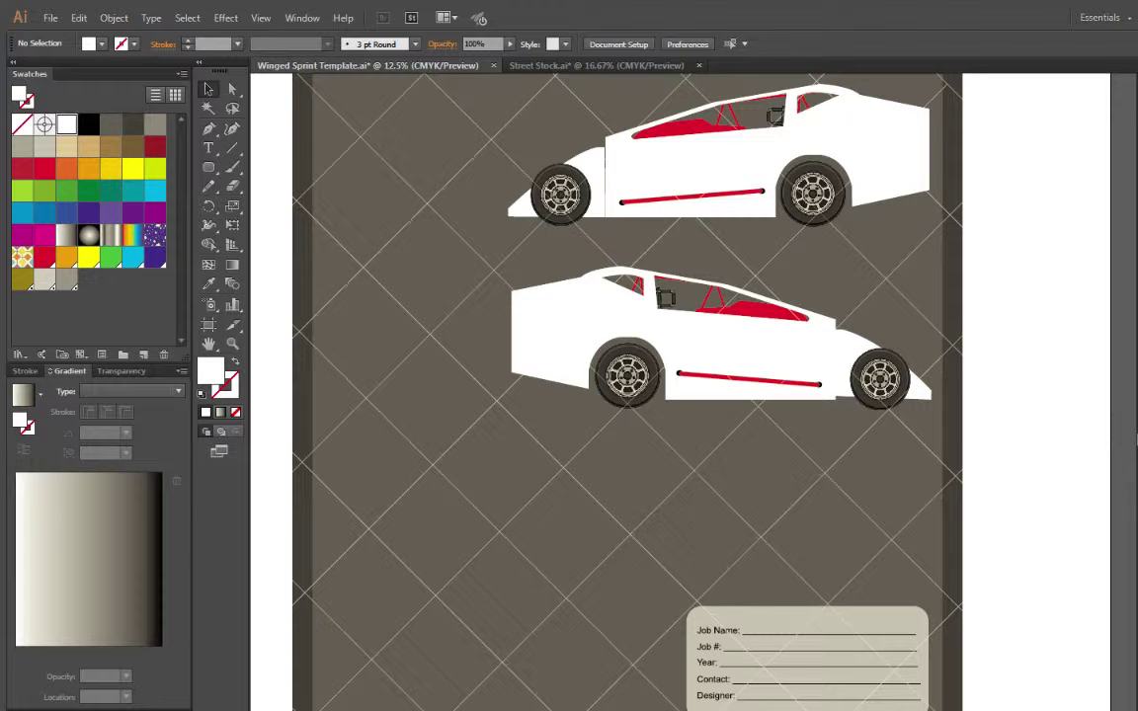
pyautogui.scroll(2, 973, 341)
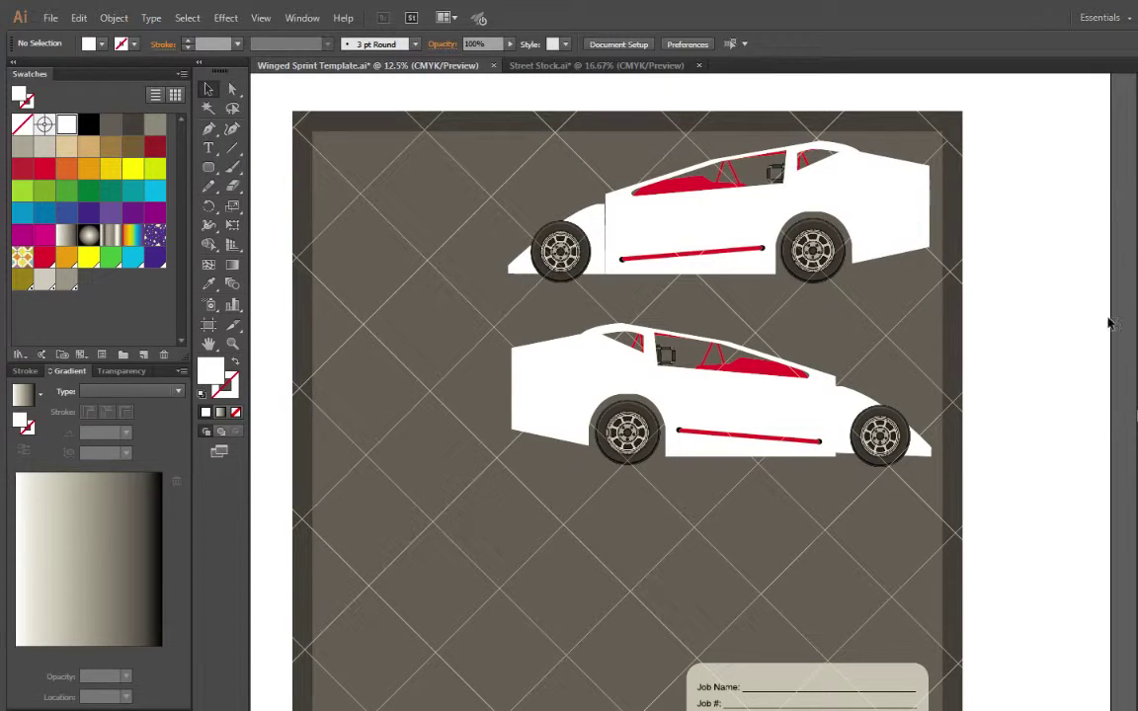
pyautogui.scroll(-3, 935, 579)
pyautogui.click(934, 579)
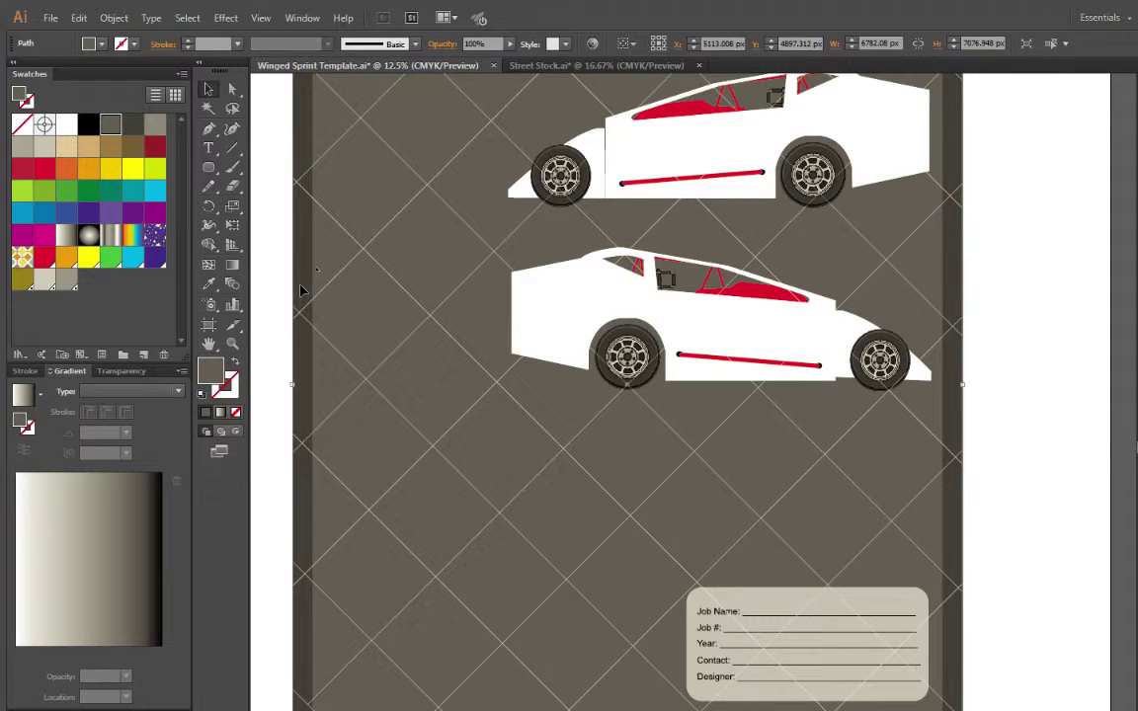
pyautogui.moveTo(297, 385); pyautogui.dragTo(463, 393)
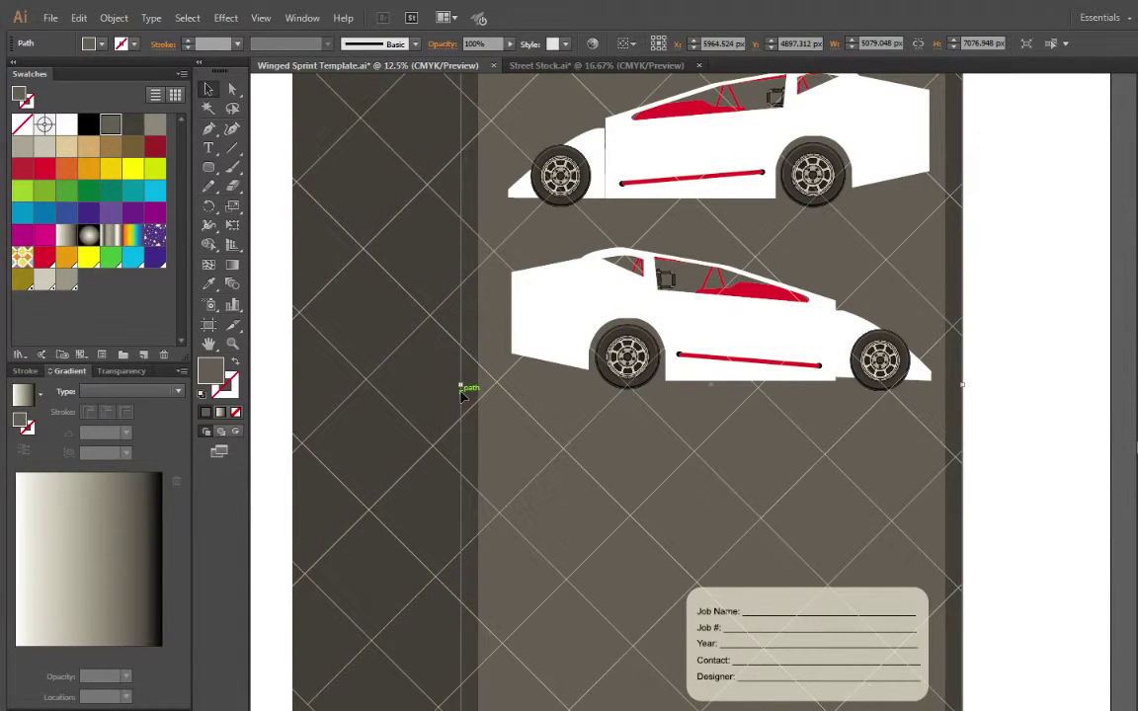
pyautogui.hotkey('ctrl', 'z')
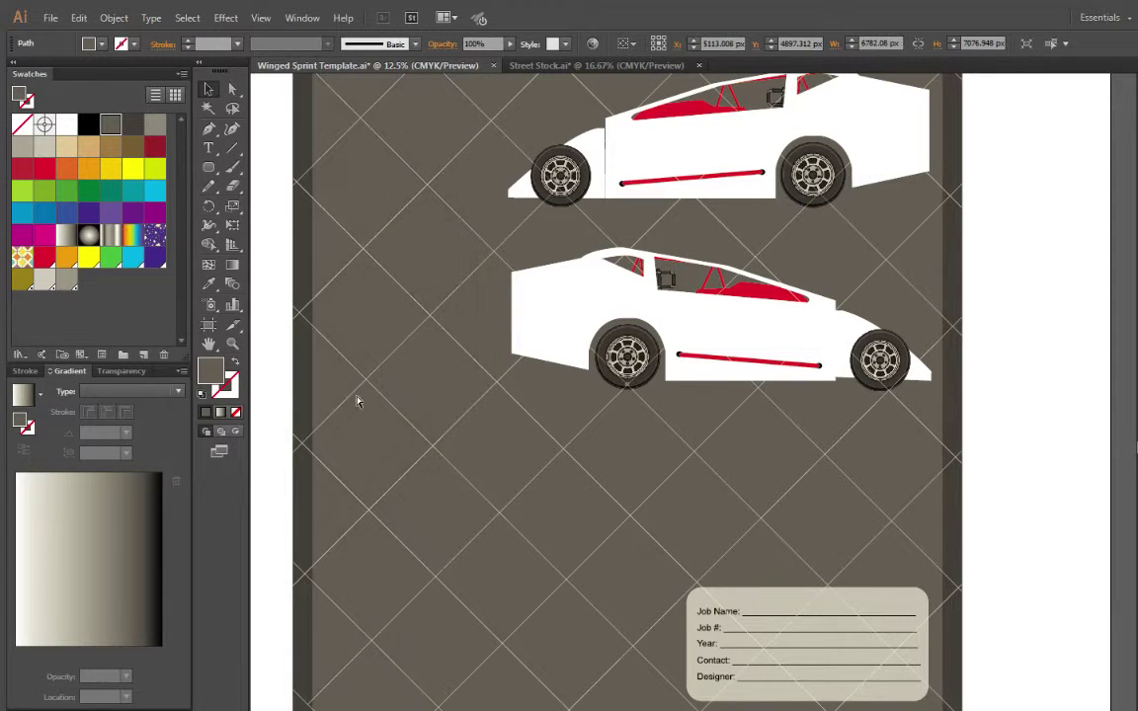
# Narrow all background layers from their left edge and shorten them from the bottom so they frame the two cars closely
pyautogui.click(294, 386)
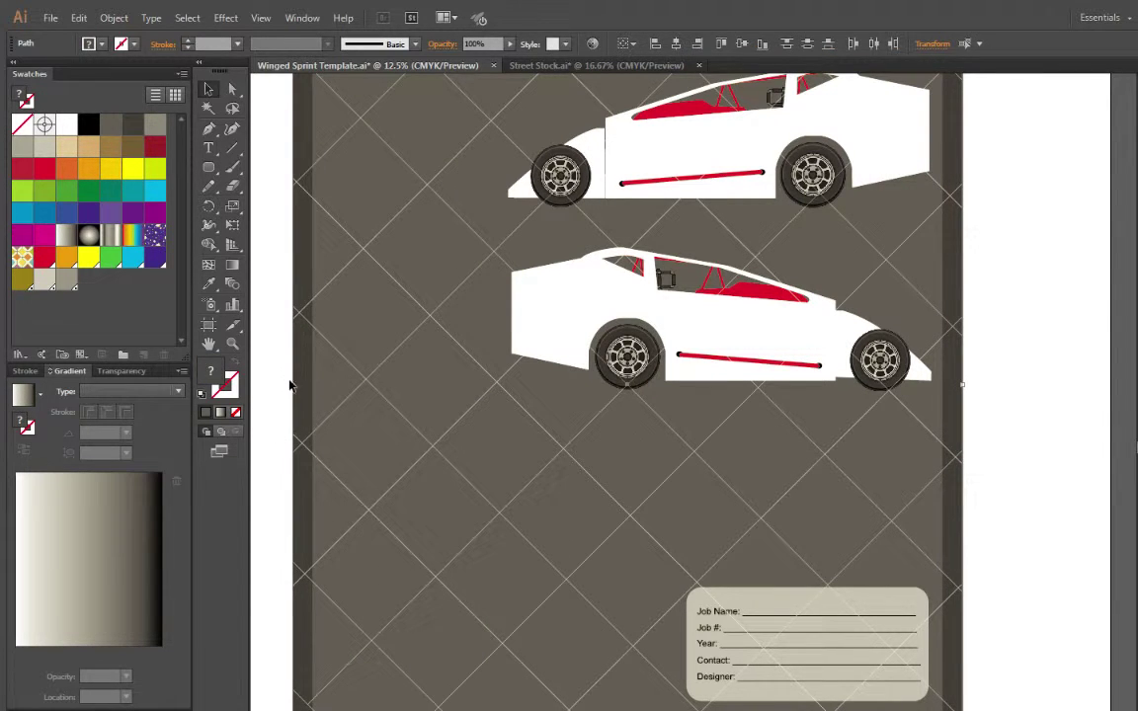
pyautogui.moveTo(294, 387); pyautogui.dragTo(466, 387)
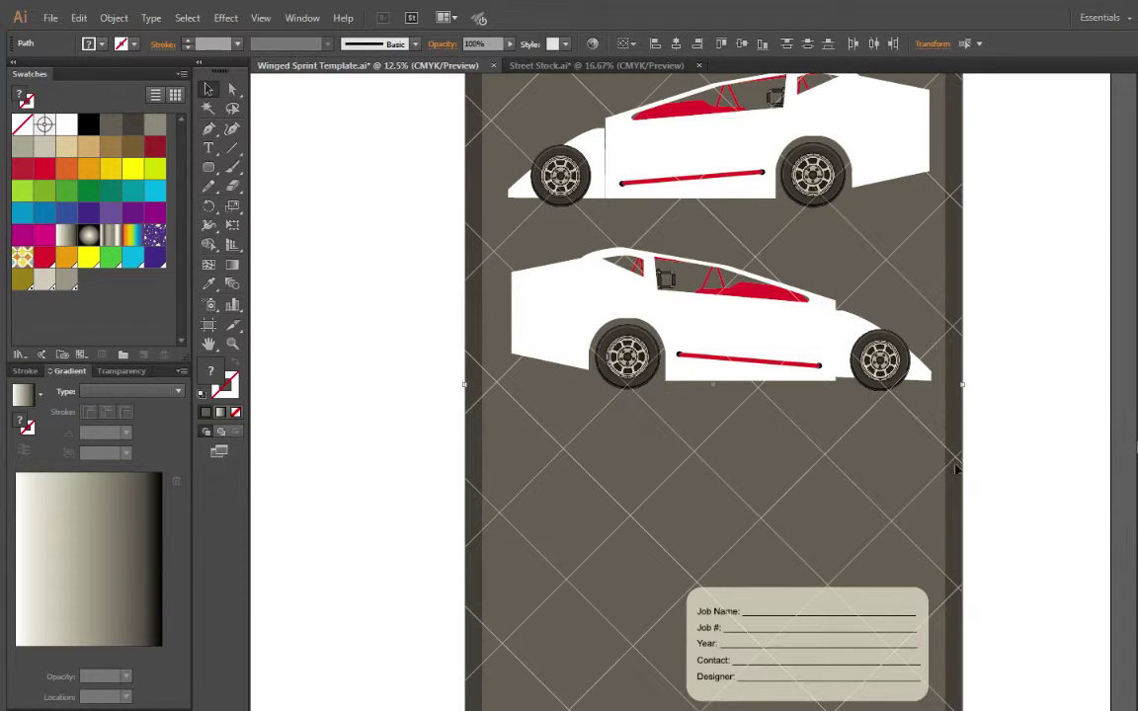
pyautogui.click(1036, 474)
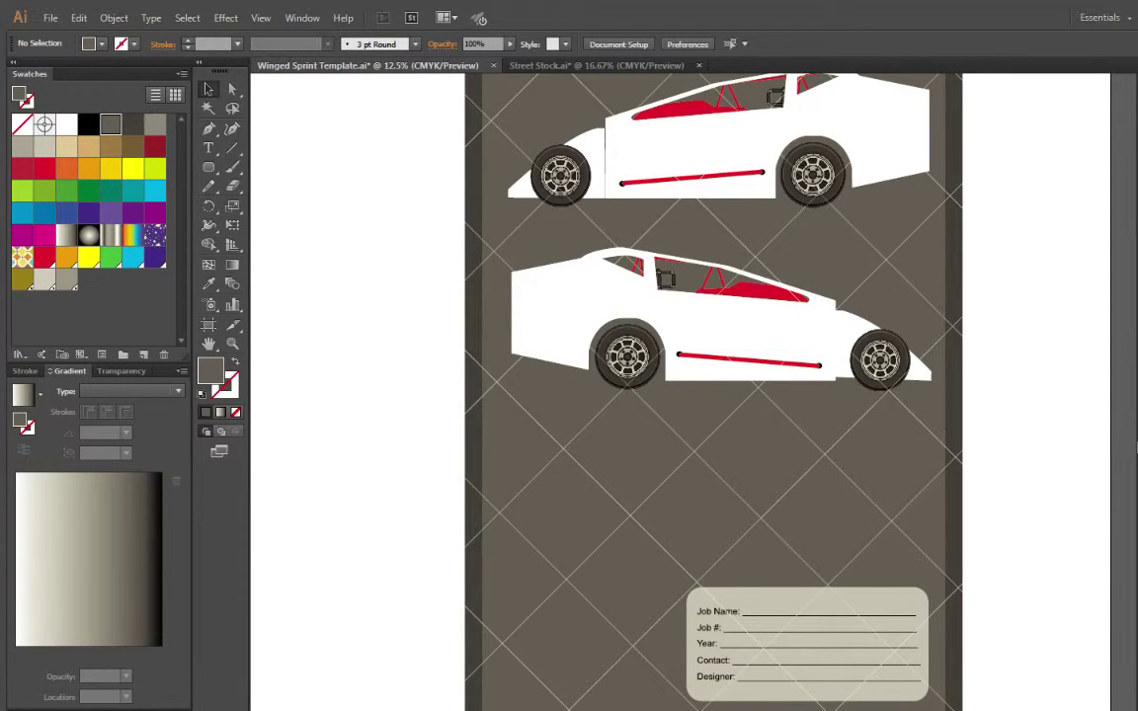
pyautogui.hotkey('ctrl', 'a')
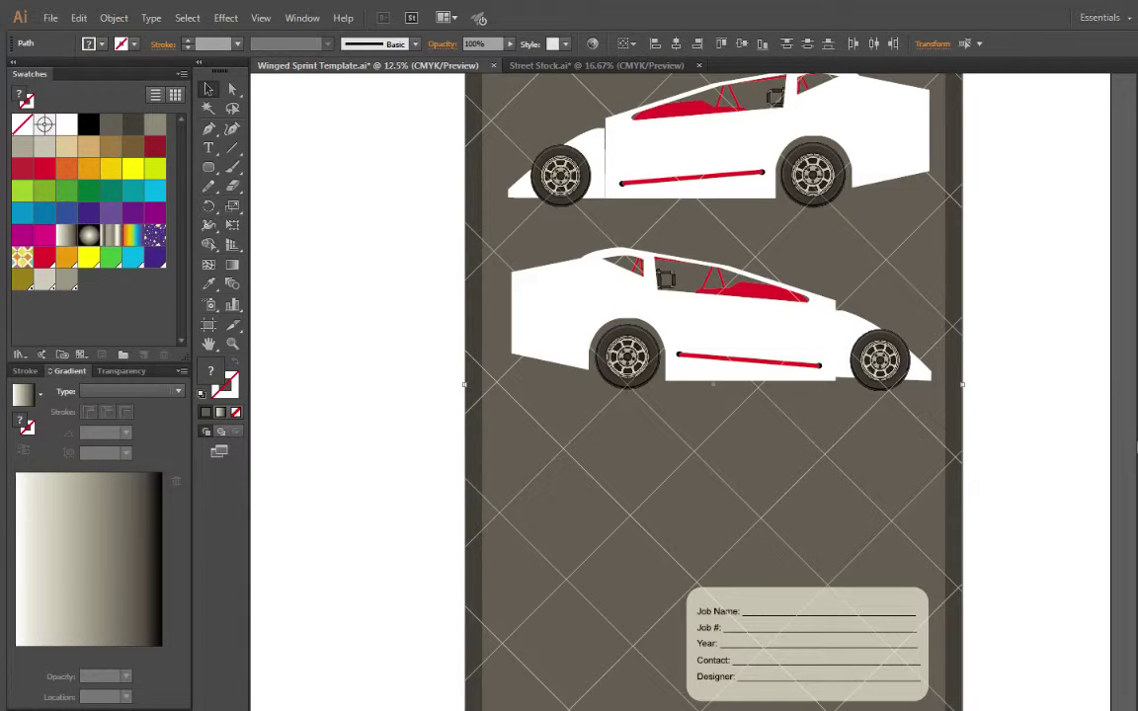
pyautogui.moveTo(714, 710); pyautogui.dragTo(755, 582)
# Move the beige rounded job details box up into the lower right corner of the resized background
pyautogui.click(756, 645)
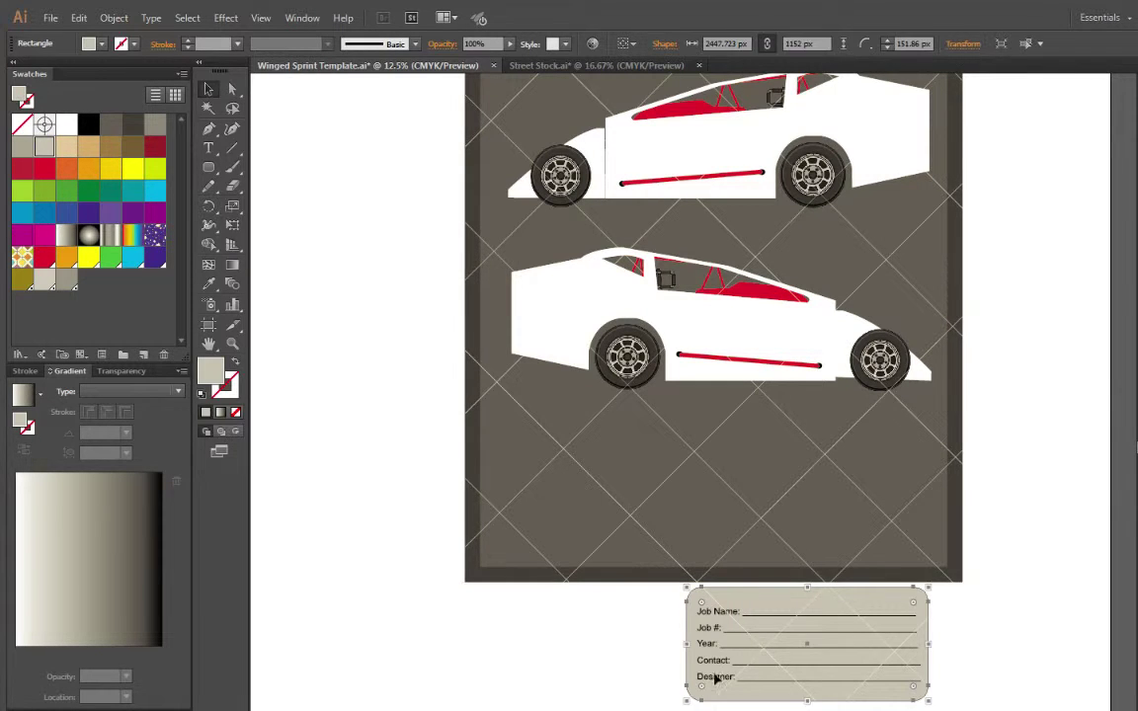
pyautogui.click(684, 697)
pyautogui.moveTo(717, 697); pyautogui.dragTo(731, 556)
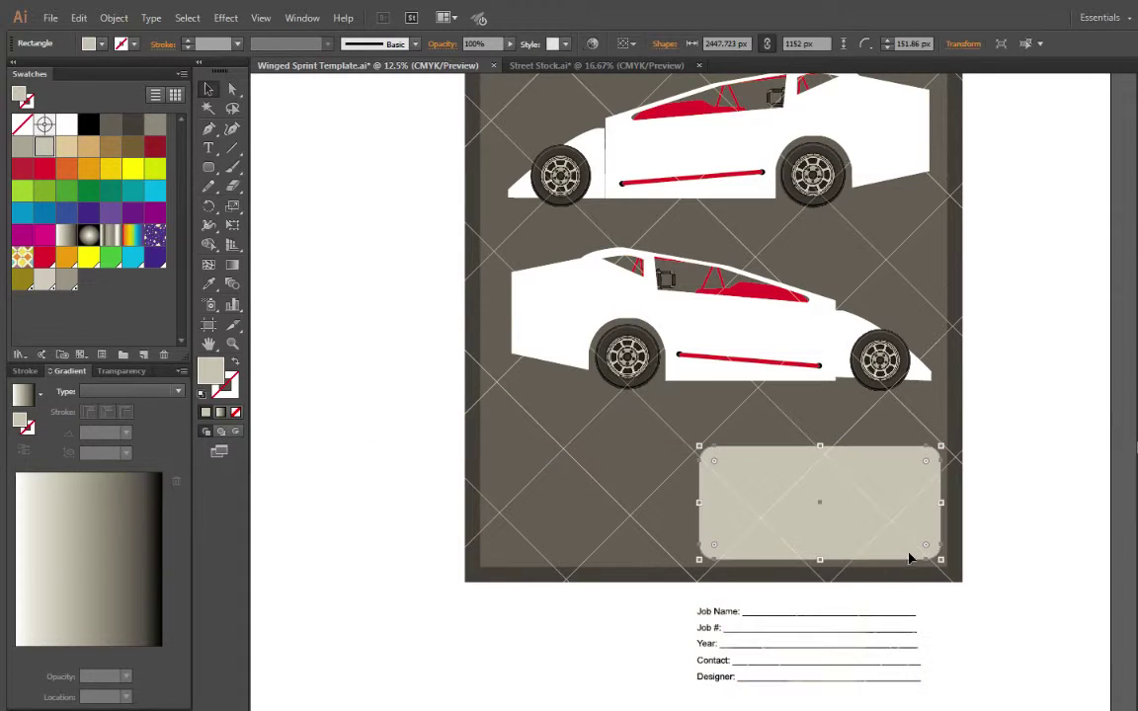
pyautogui.click(999, 587)
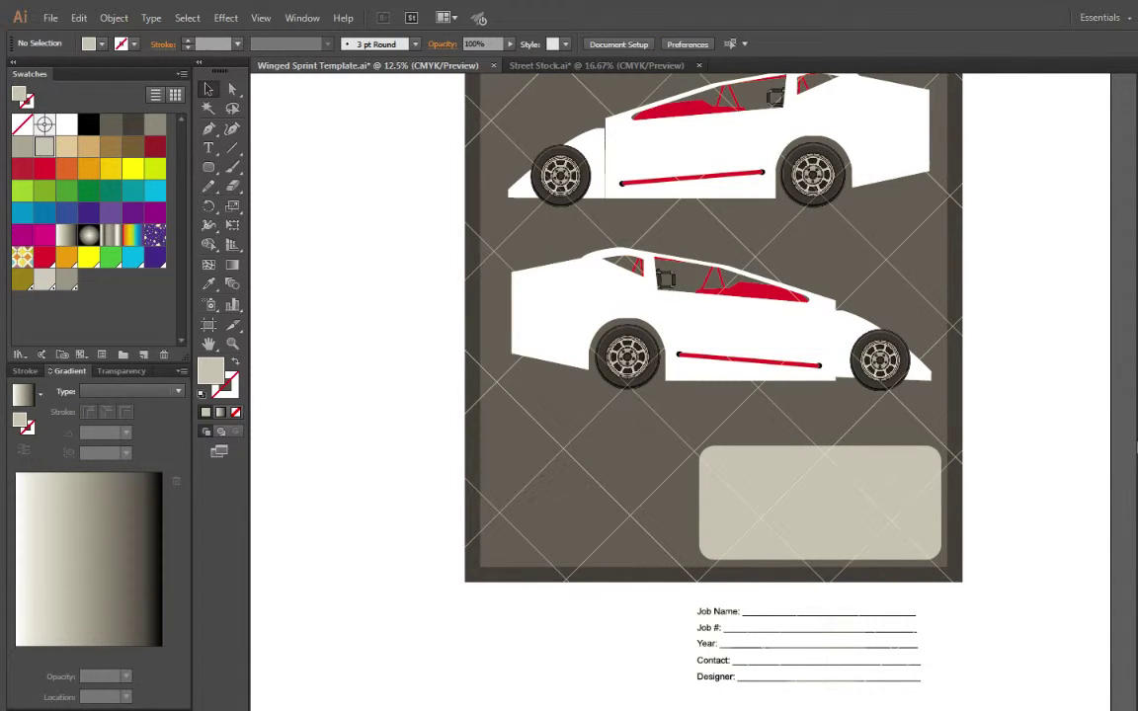
# Group the job details labels and lines and move the group onto the beige rounded box
pyautogui.click(719, 660)
pyautogui.moveTo(670, 709); pyautogui.dragTo(980, 590)
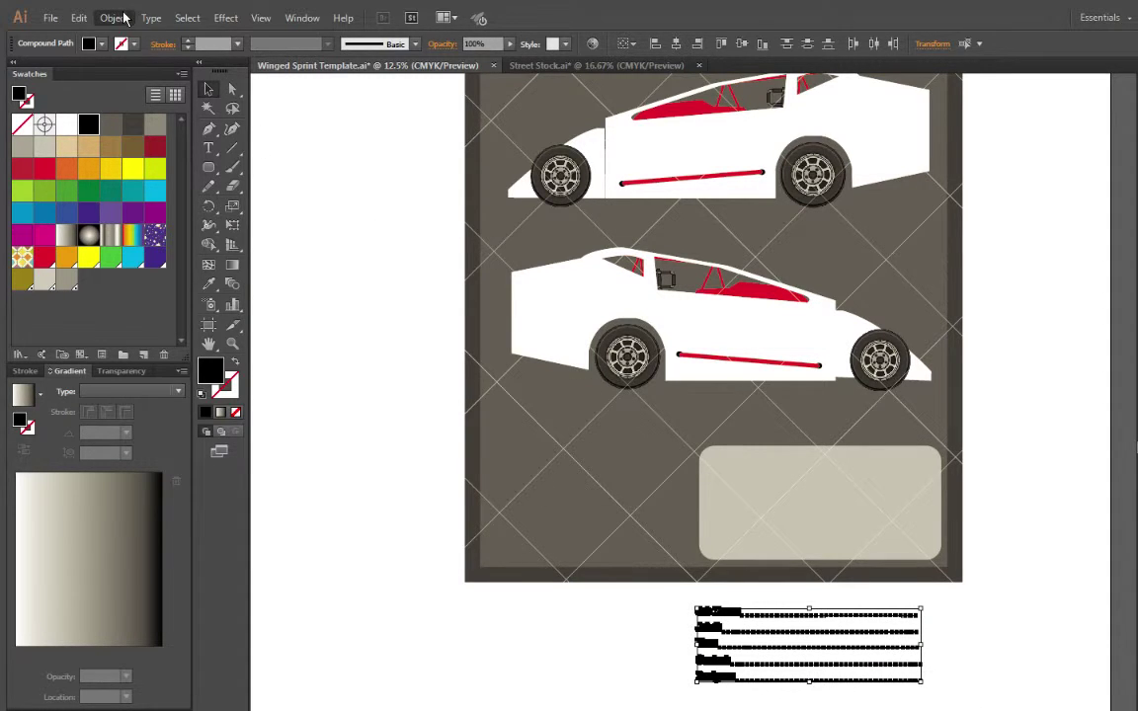
pyautogui.hotkey('ctrl', 'g')
pyautogui.moveTo(709, 649); pyautogui.dragTo(718, 507)
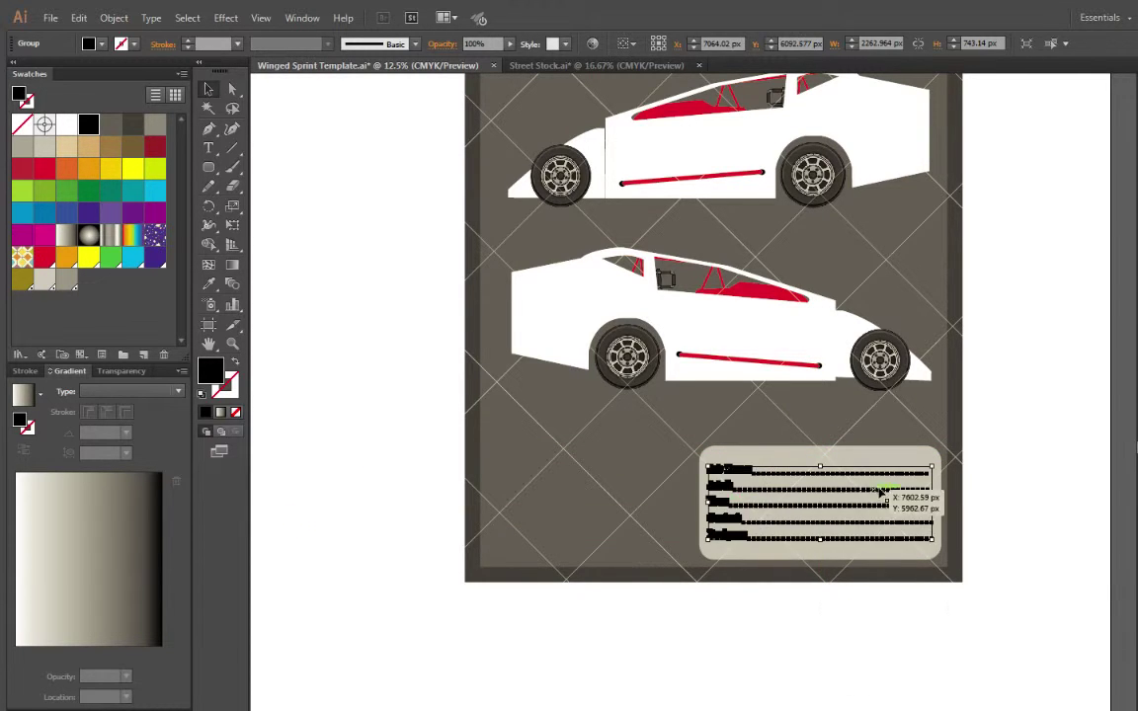
pyautogui.click(1037, 463)
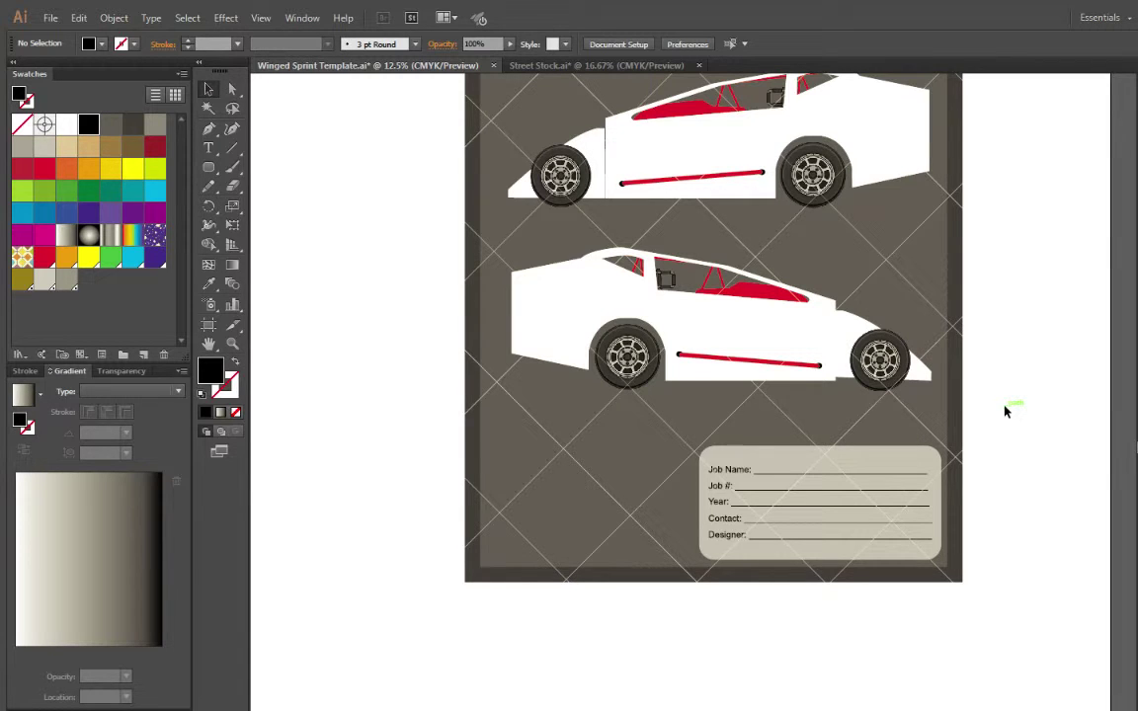
pyautogui.scroll(3, 1006, 411)
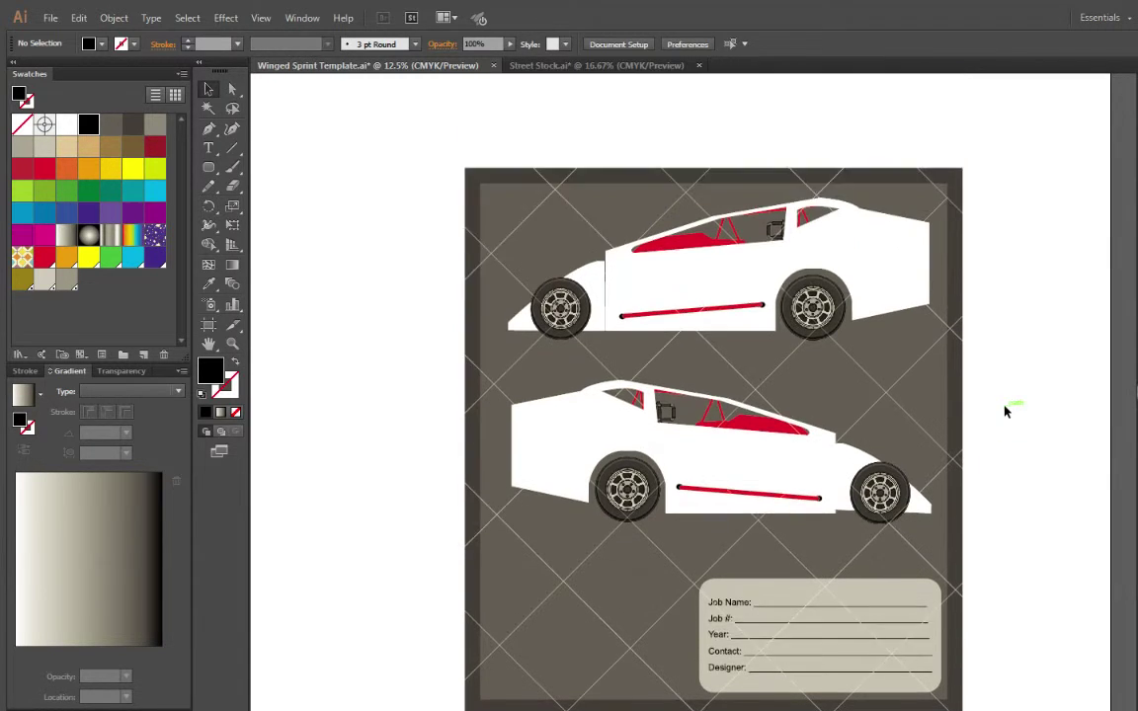